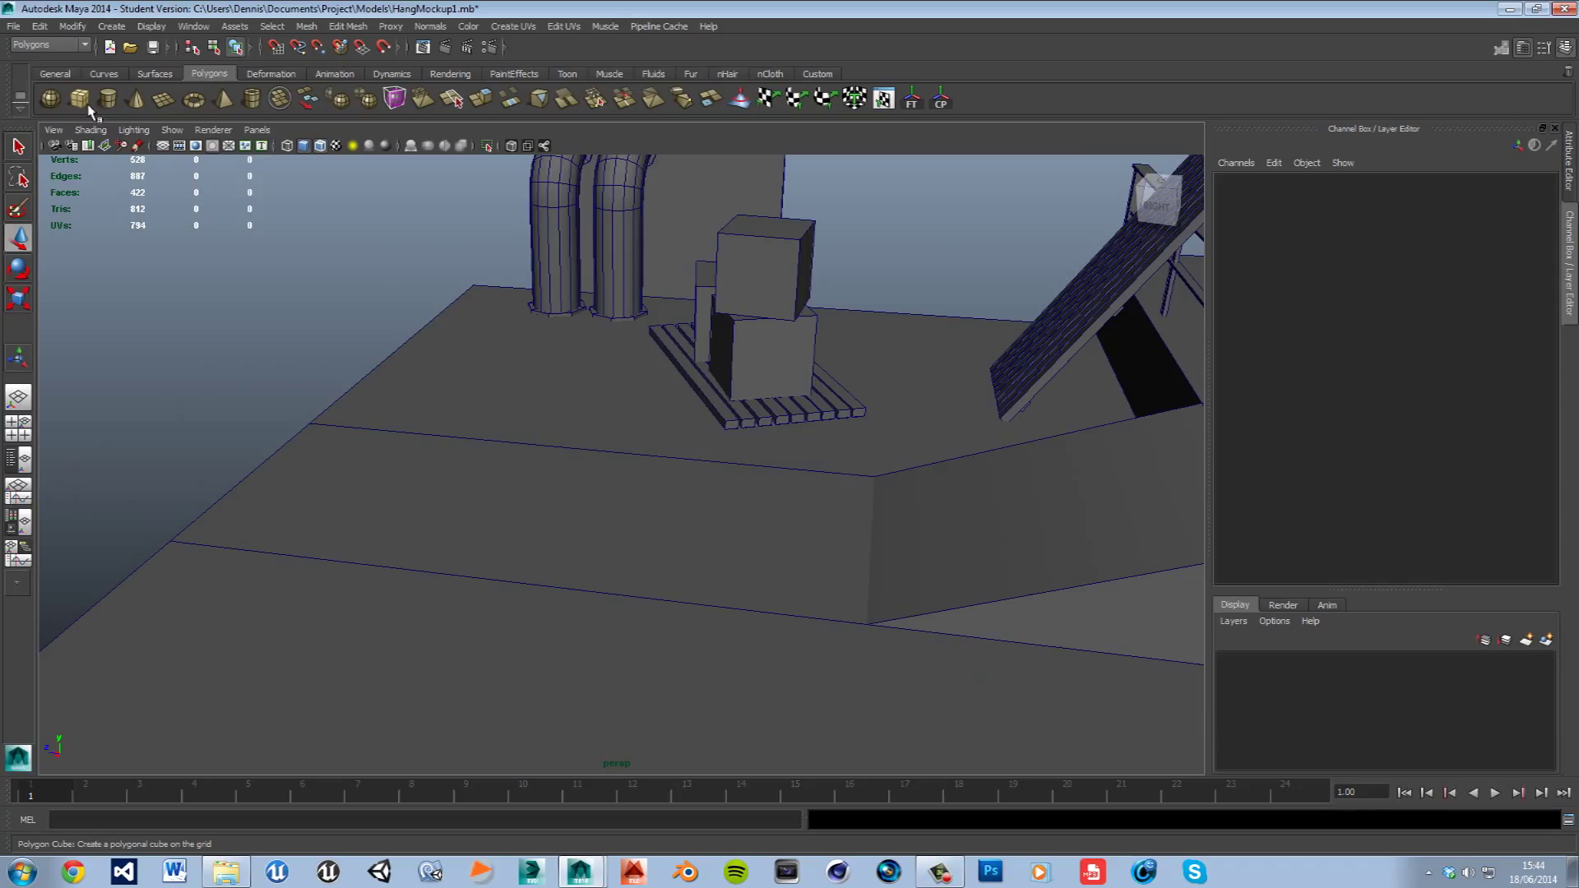
- Create a polygon cylinder and raise it above the platform to a Y position of about 4.67
click(107, 99)
click(493, 493)
scroll(650, 514, down, 10)
drag(602, 431, 593, 215)
scroll(821, 546, up, 5)
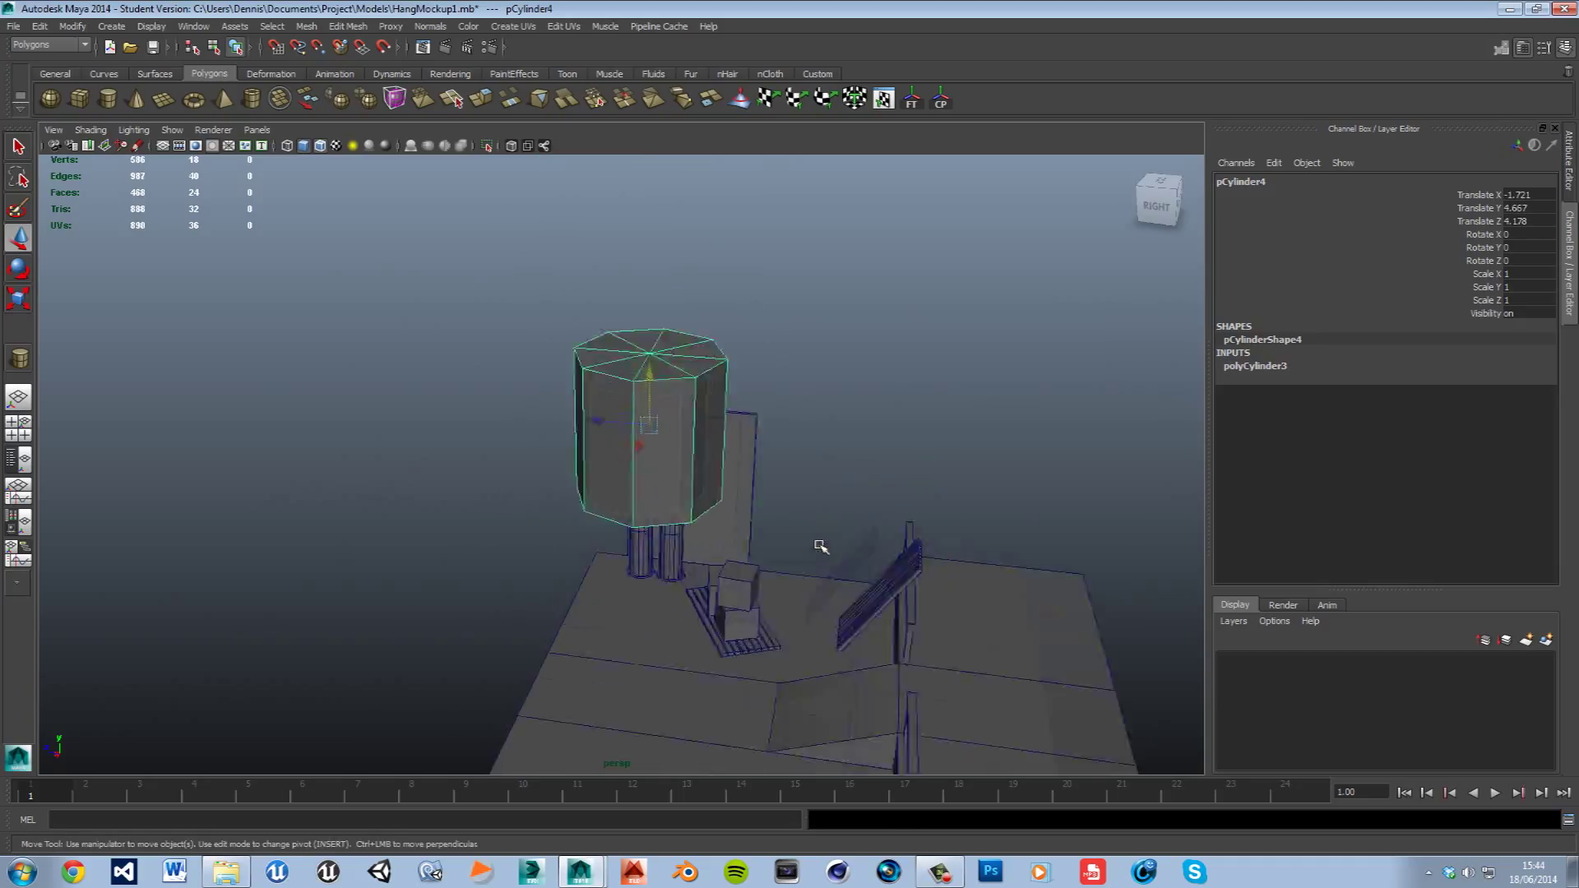
- Scale the cylinder into a slender pole, about 0.06 in X and Z and 1.01 in Y
key(r)
drag(697, 385, 403, 473)
drag(699, 316, 698, 255)
scroll(658, 386, down, 4)
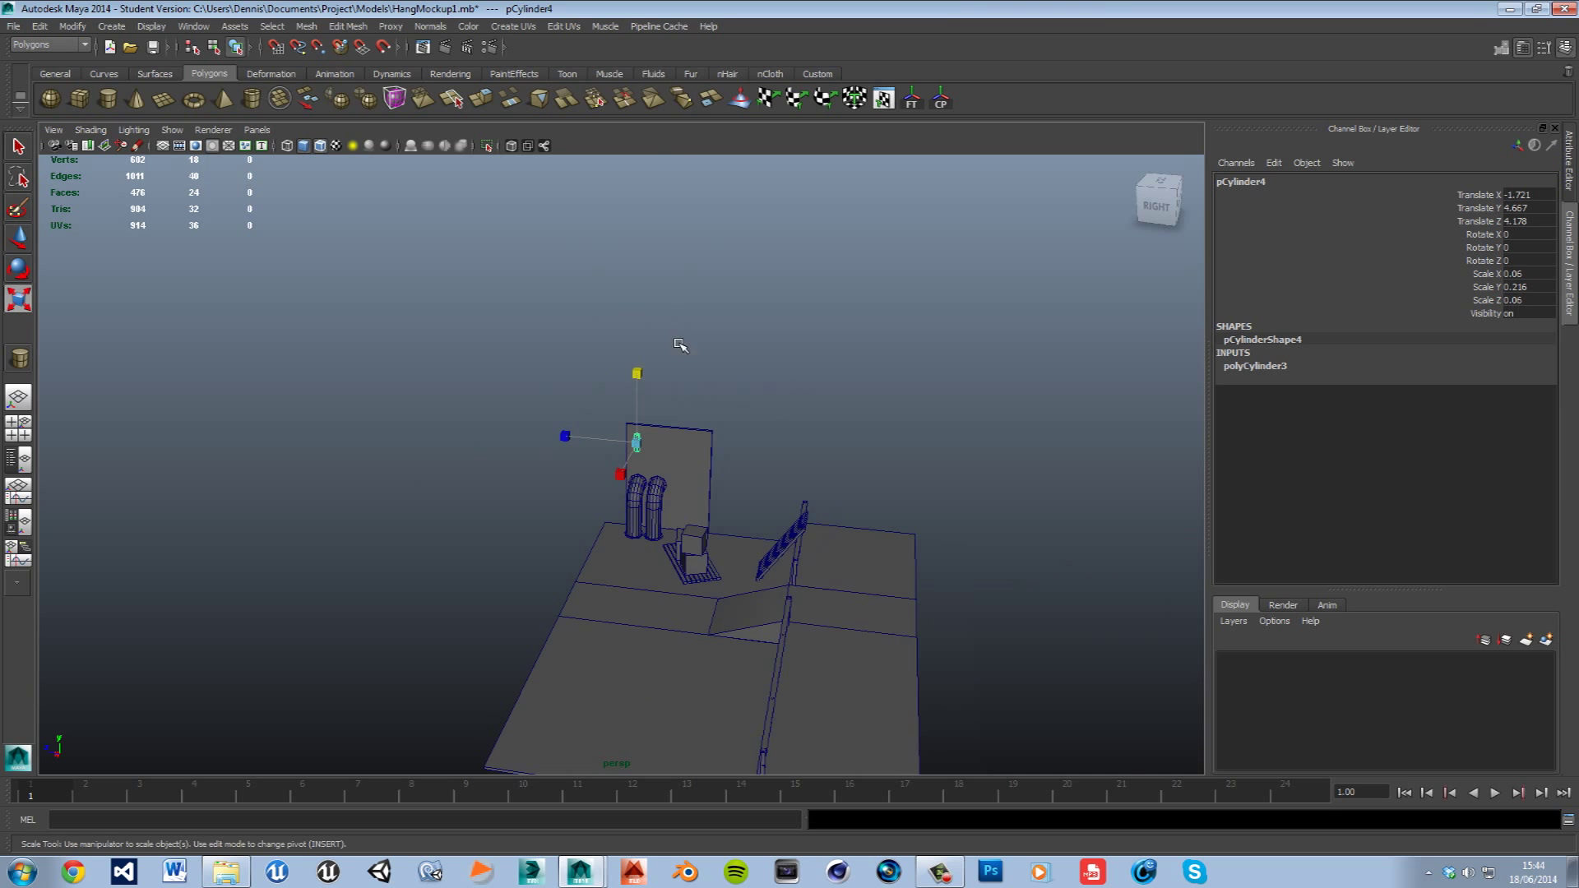
drag(650, 94, 651, 91)
scroll(694, 480, up, 7)
alt+middle_drag(856, 437, 775, 495)
alt+drag(775, 495, 740, 505)
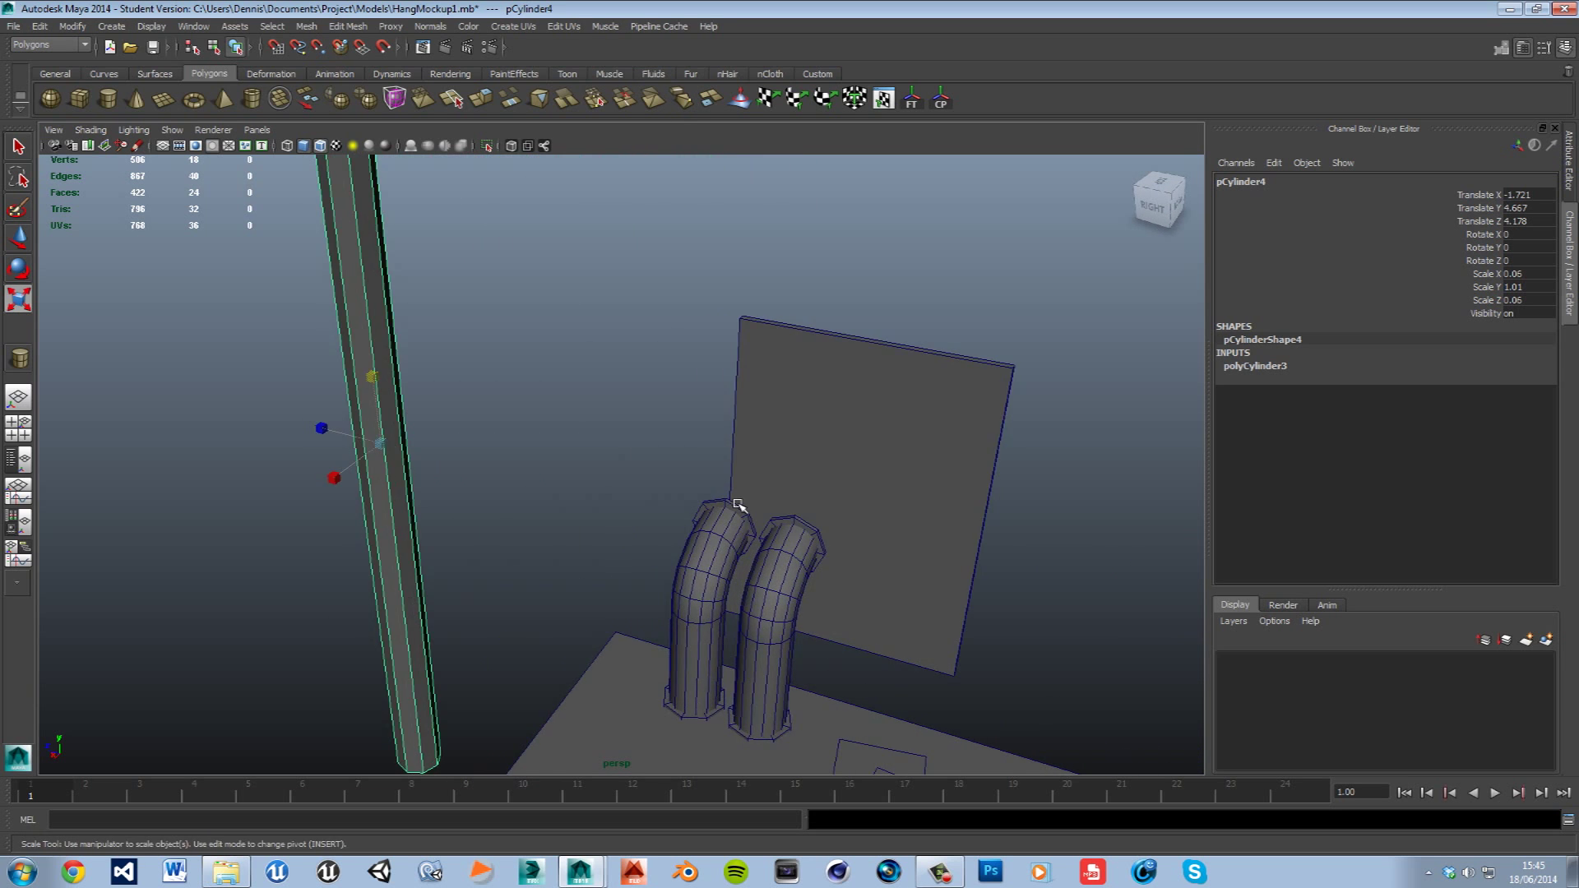
alt+middle_drag(741, 505, 828, 472)
alt+right_drag(828, 472, 774, 471)
- Set the pole's axis subdivisions to 6
click(1282, 369)
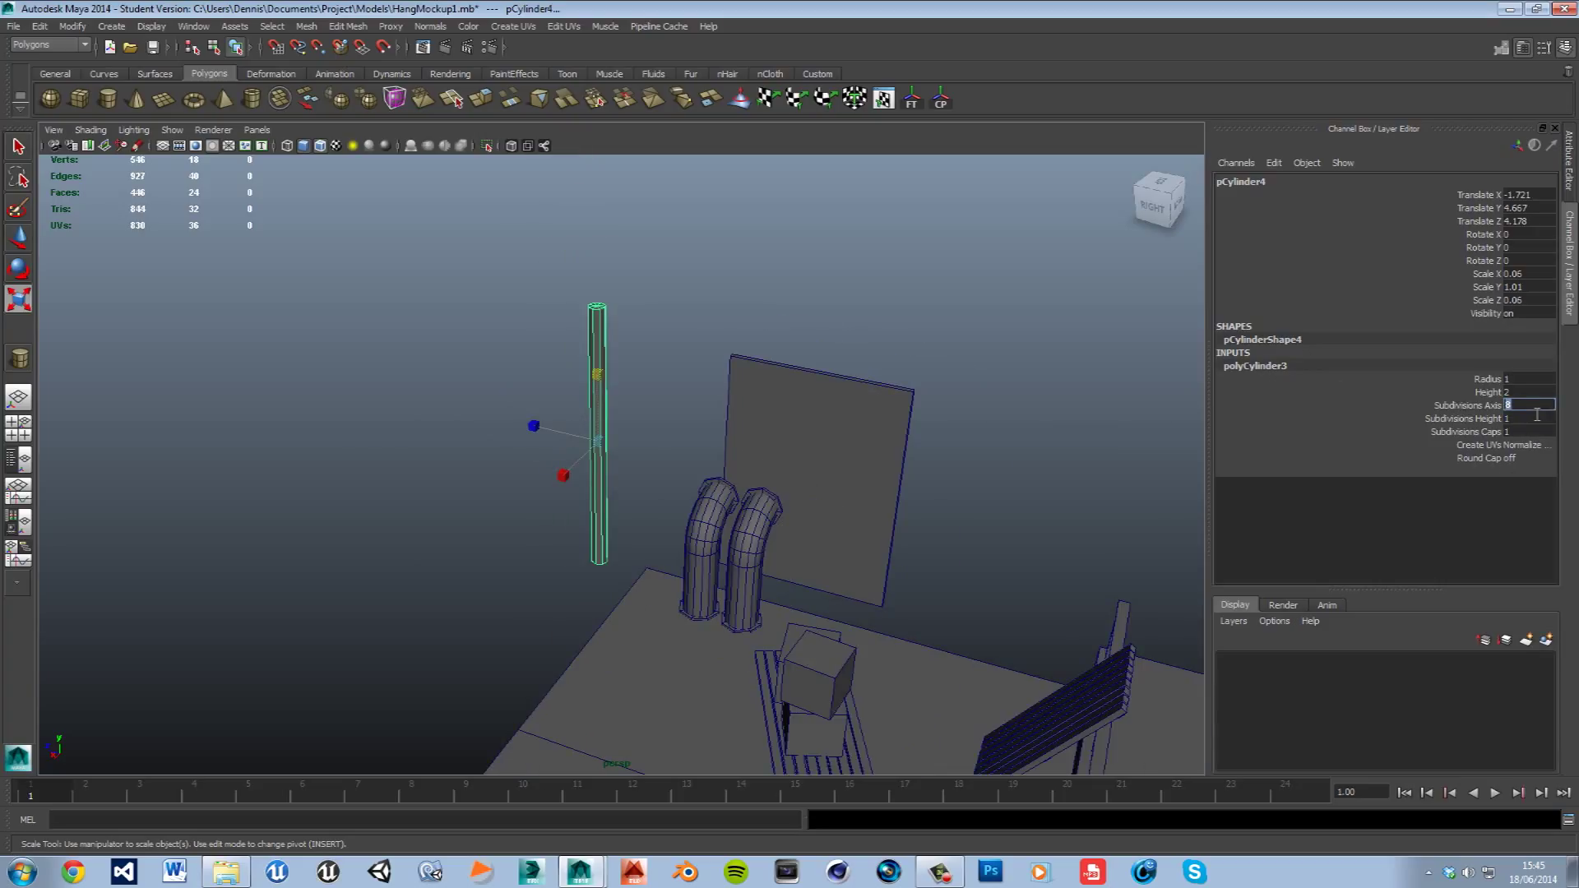
key(Return)
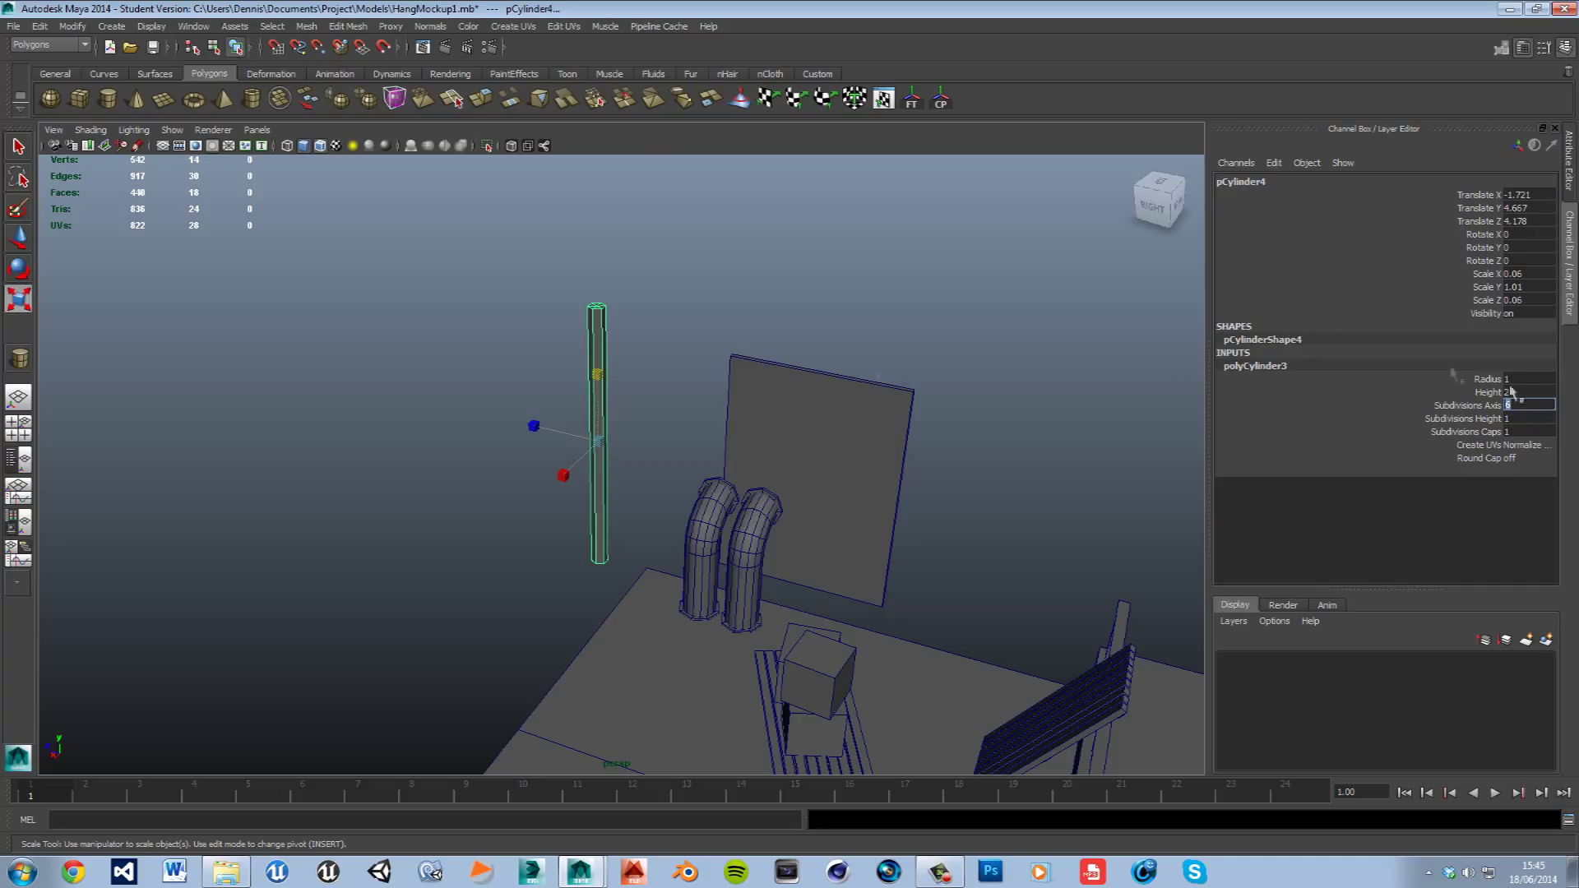
click(604, 340)
- Stretch the pole to a Y scale of about 1.86 and raise it to a Y position of about 6.85
drag(606, 382, 606, 259)
scroll(626, 265, down, 5)
drag(629, 399, 634, 387)
scroll(634, 387, down, 4)
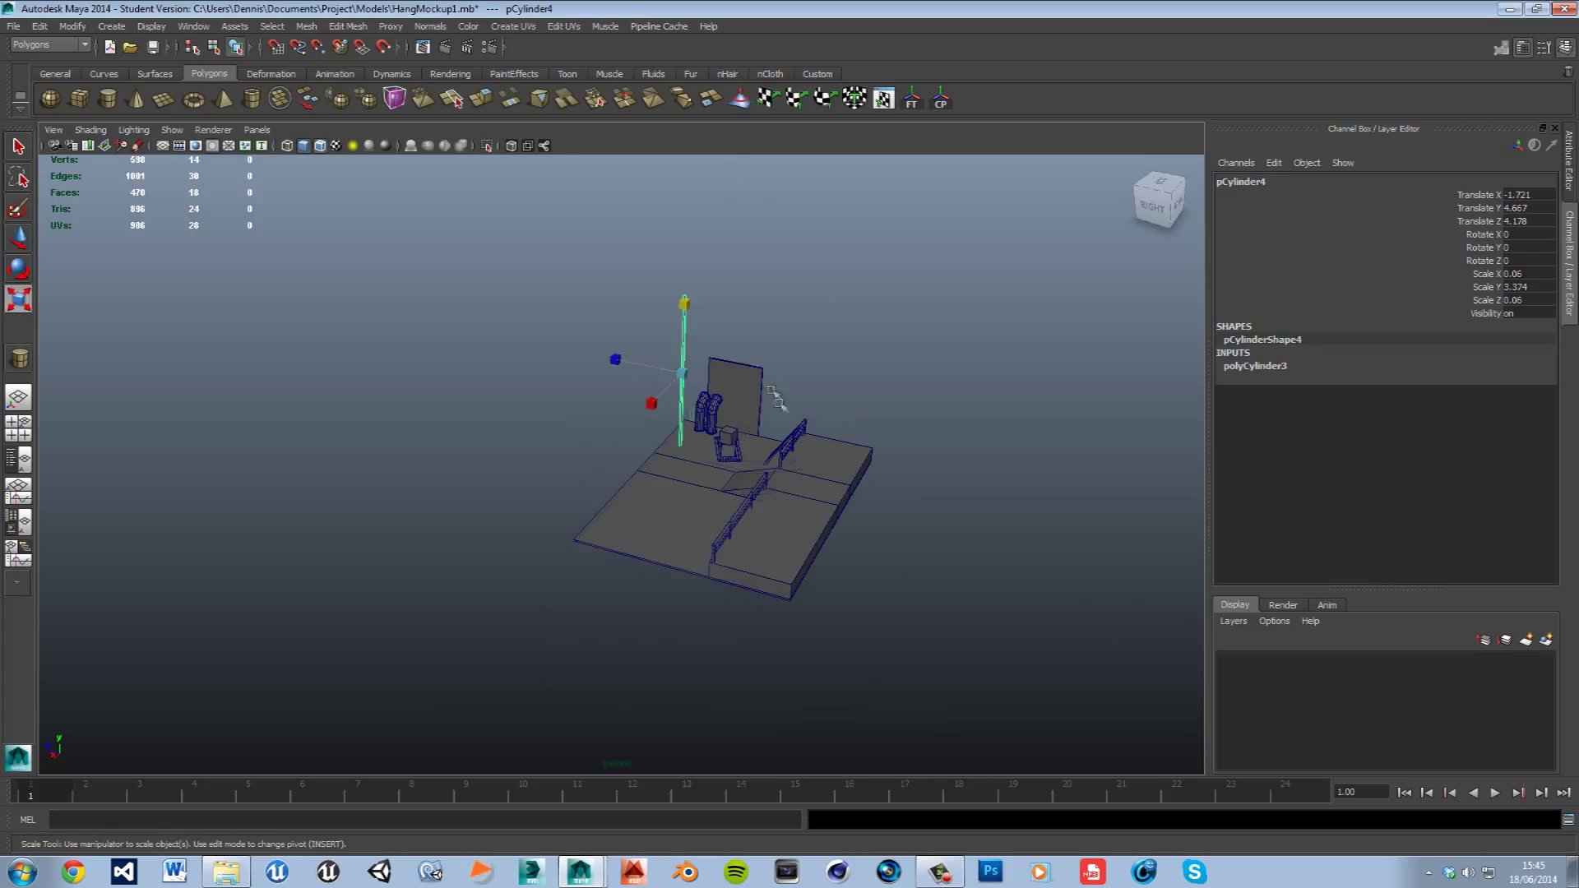
drag(695, 319, 691, 273)
key(w)
scroll(773, 398, up, 5)
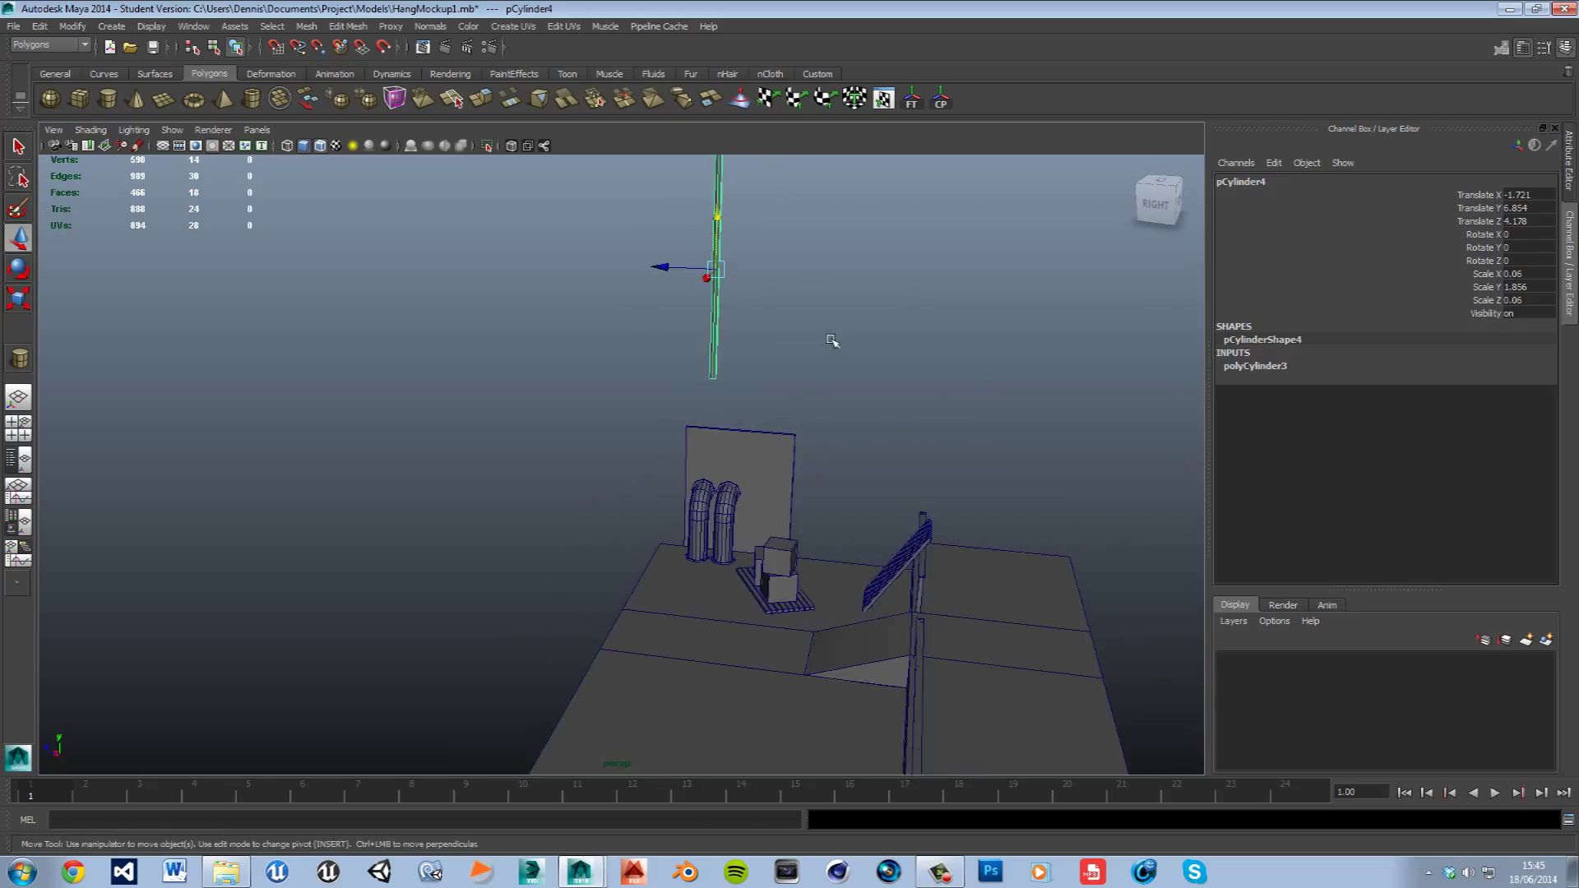
- Delete only the cap faces at the pole's upper end, keeping its side faces
alt+middle_drag(830, 340, 789, 471)
scroll(736, 615, up, 3)
scroll(789, 471, up, 2)
right_drag(701, 375, 702, 414)
drag(675, 348, 744, 368)
ctrl+drag(624, 415, 761, 432)
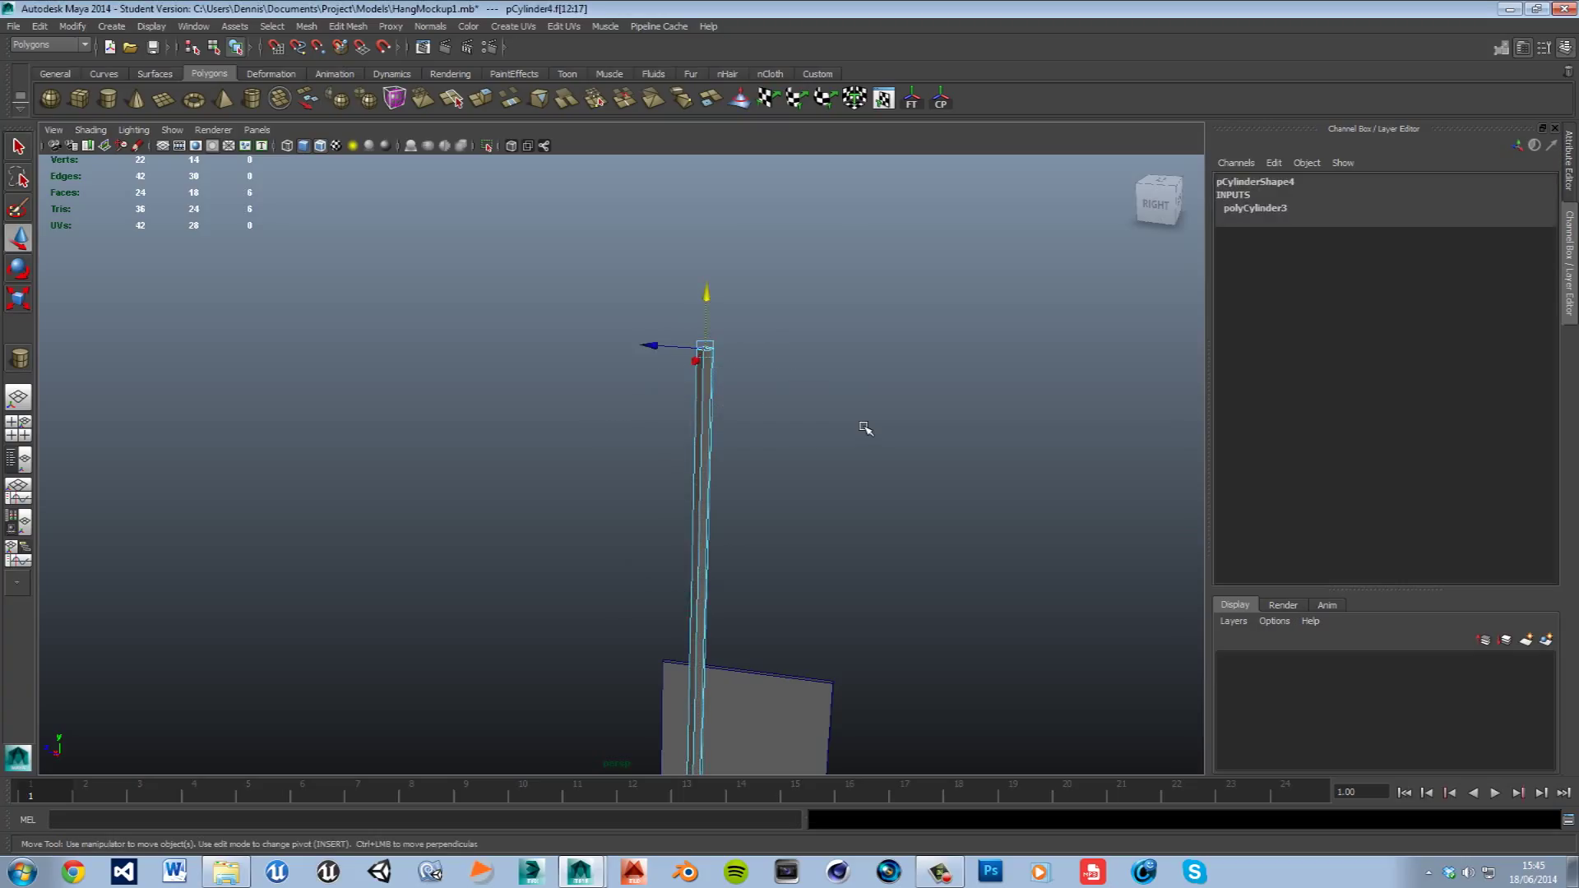
key(Delete)
- Delete only the cap faces at the pole's lower end and return to object selection
alt+middle_drag(835, 539, 764, 443)
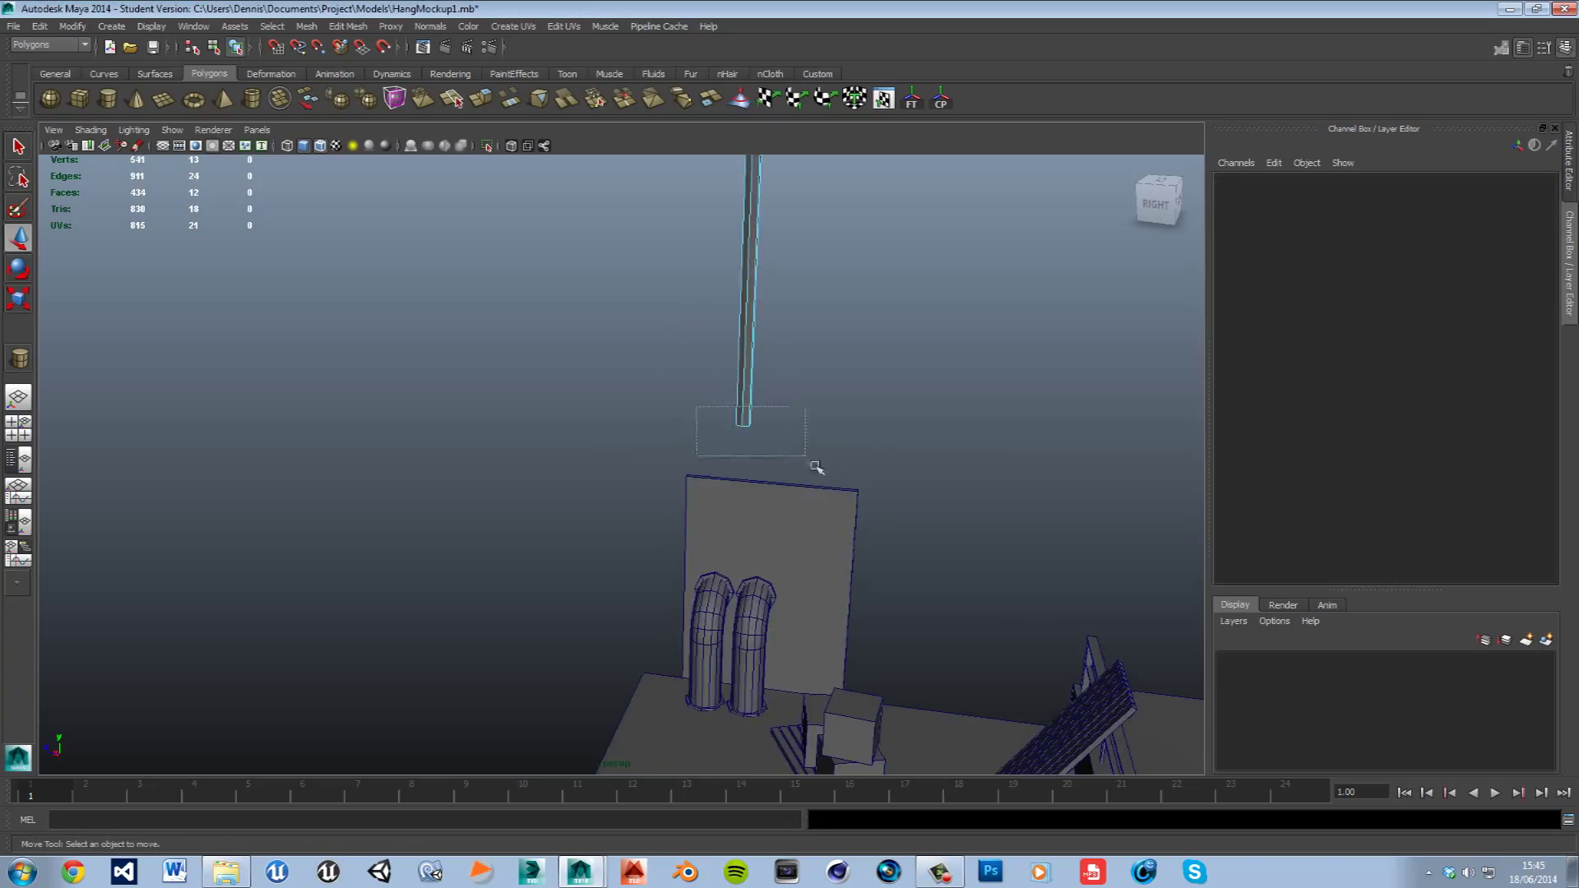
drag(816, 467, 817, 467)
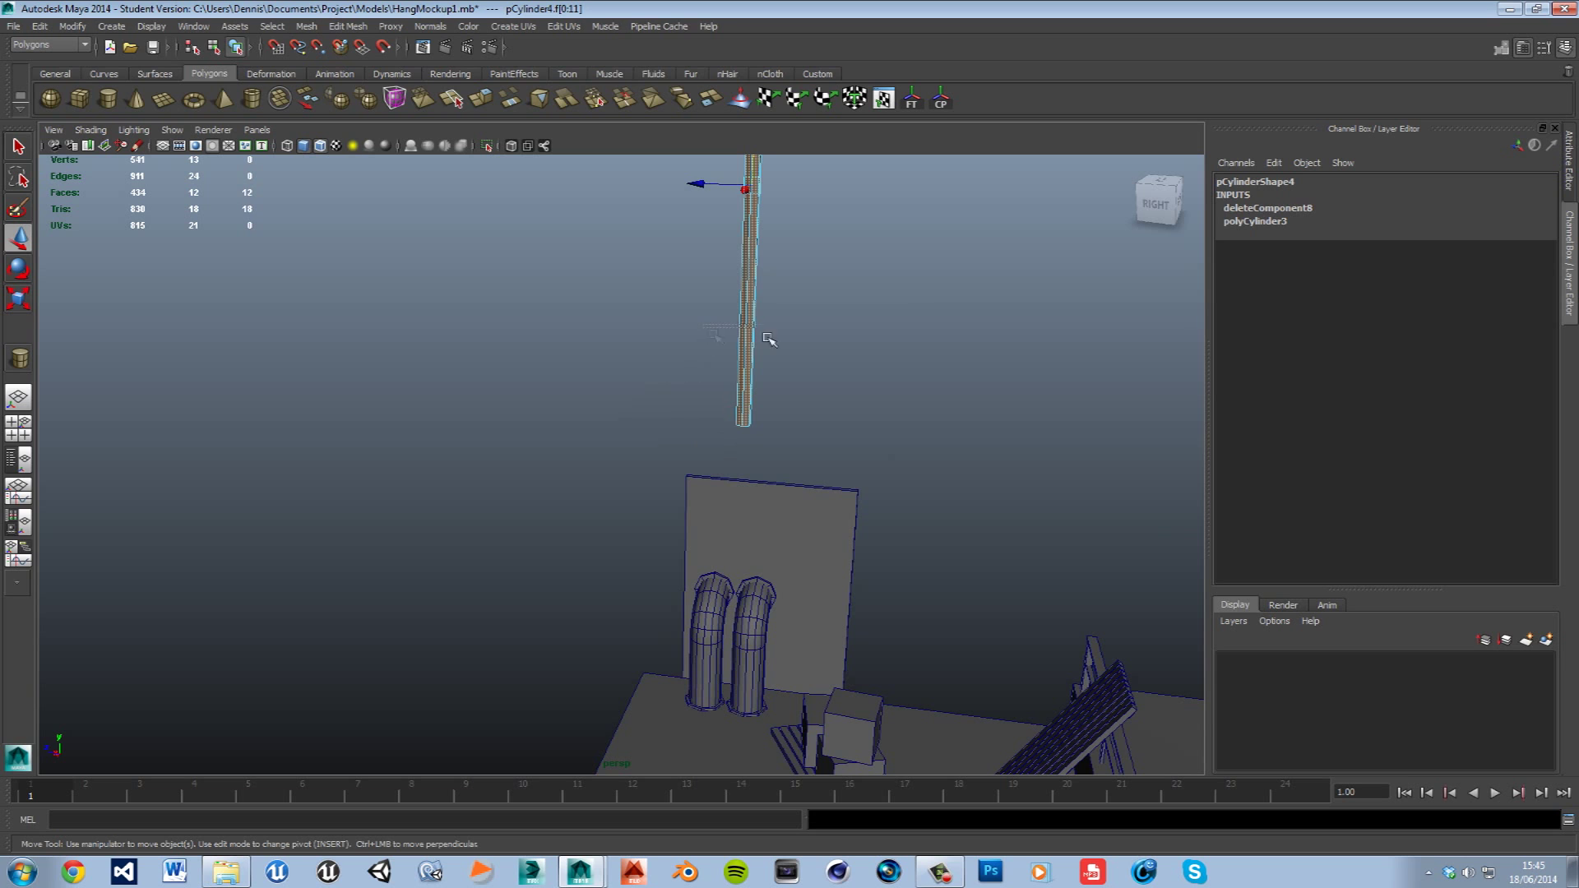
drag(714, 336, 953, 356)
click(872, 388)
alt+drag(849, 395, 676, 491)
right_drag(615, 334, 651, 327)
scroll(645, 331, down, 3)
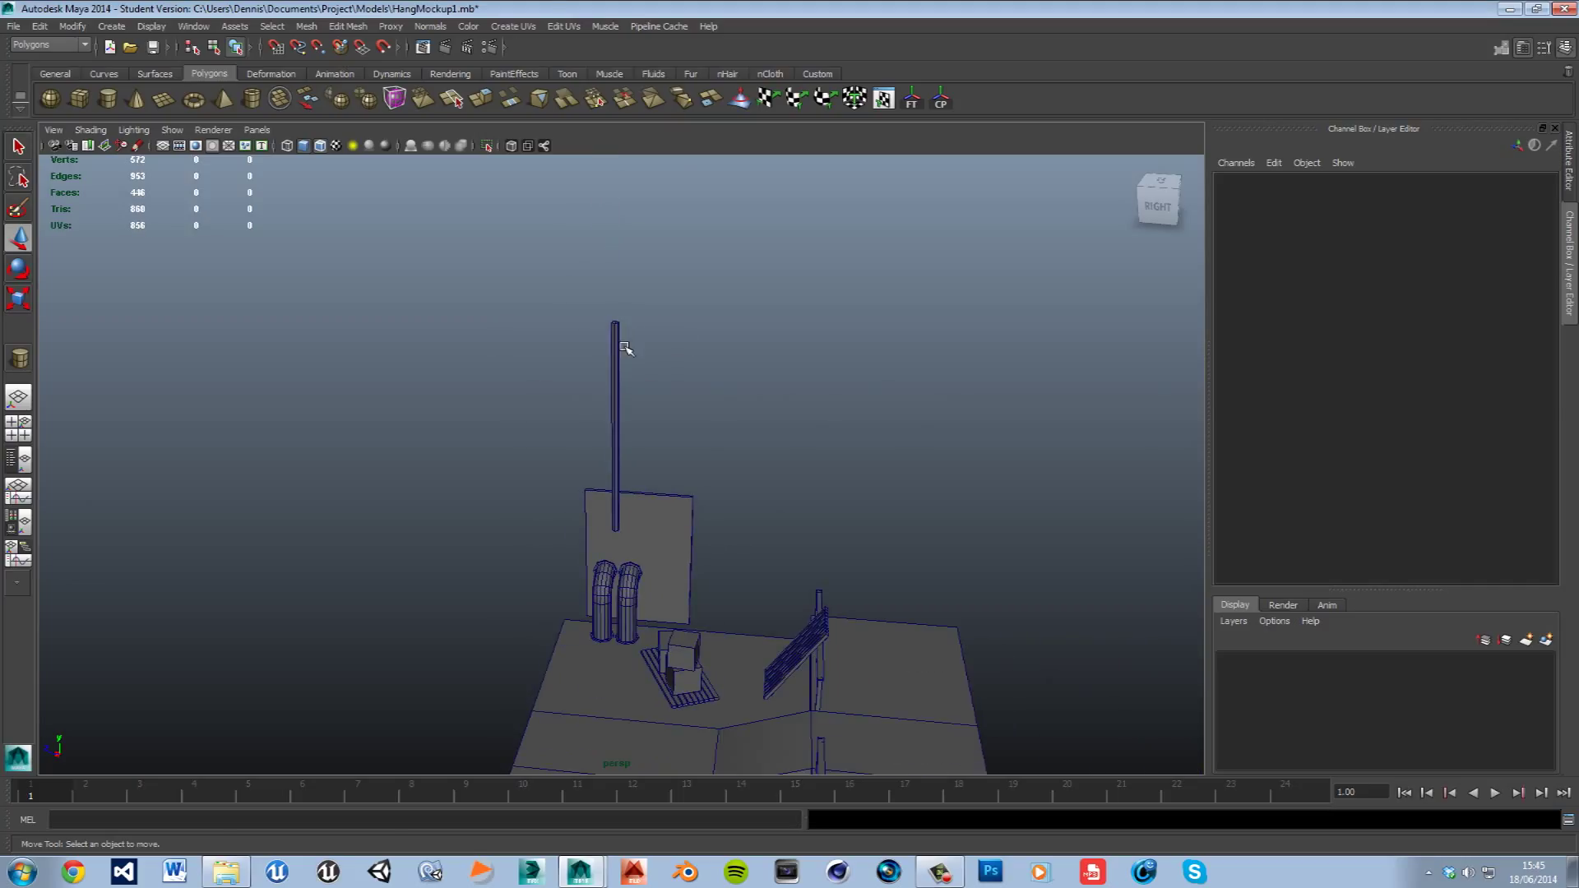
- Thin the pole to about 0.045 in X and Z and lengthen it to a Y scale of about 2.24
click(622, 346)
scroll(702, 482, up, 3)
scroll(666, 444, down, 2)
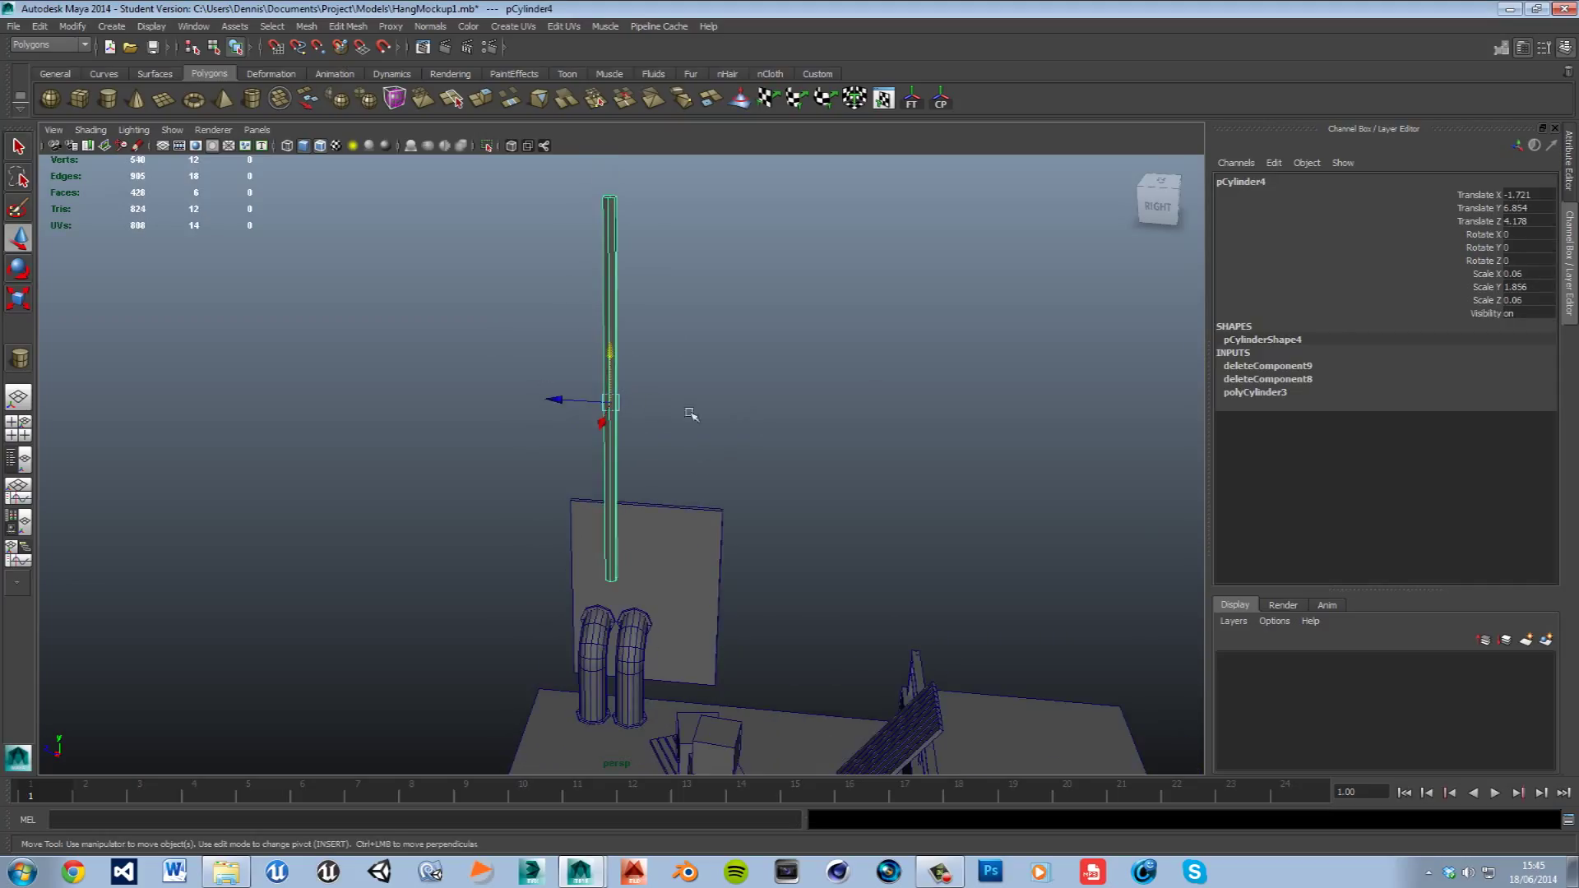
key(r)
drag(613, 413, 579, 444)
drag(623, 340, 623, 293)
click(765, 380)
alt+drag(765, 381, 792, 446)
click(710, 346)
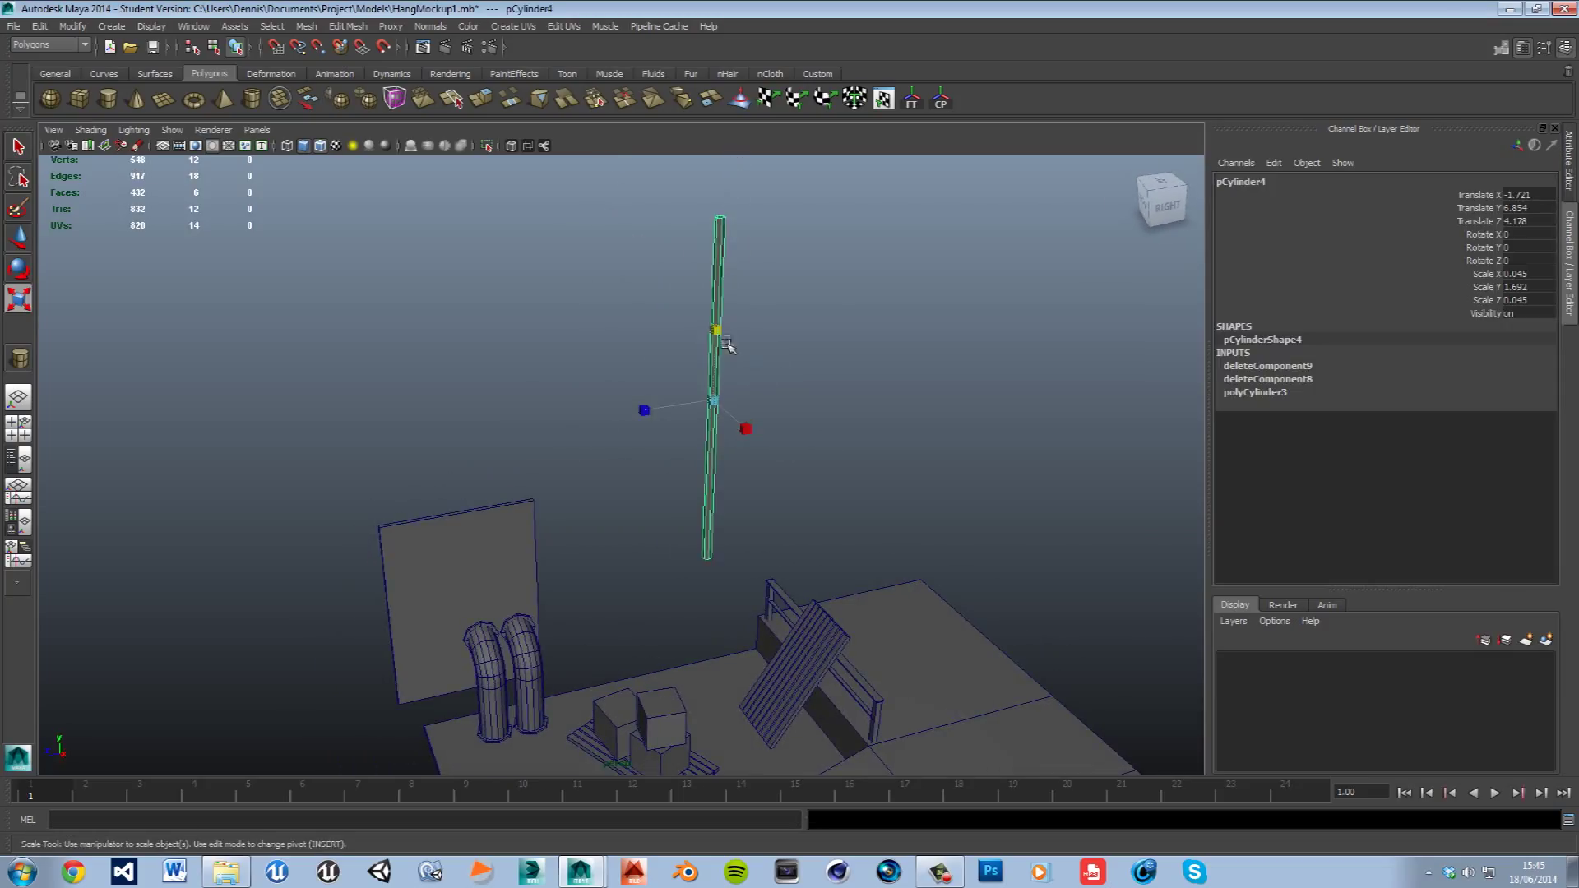
click(771, 331)
- Create a polygon cube and move it up to the pole's lower end, at a Y position of about 4.14
alt+drag(772, 331, 799, 387)
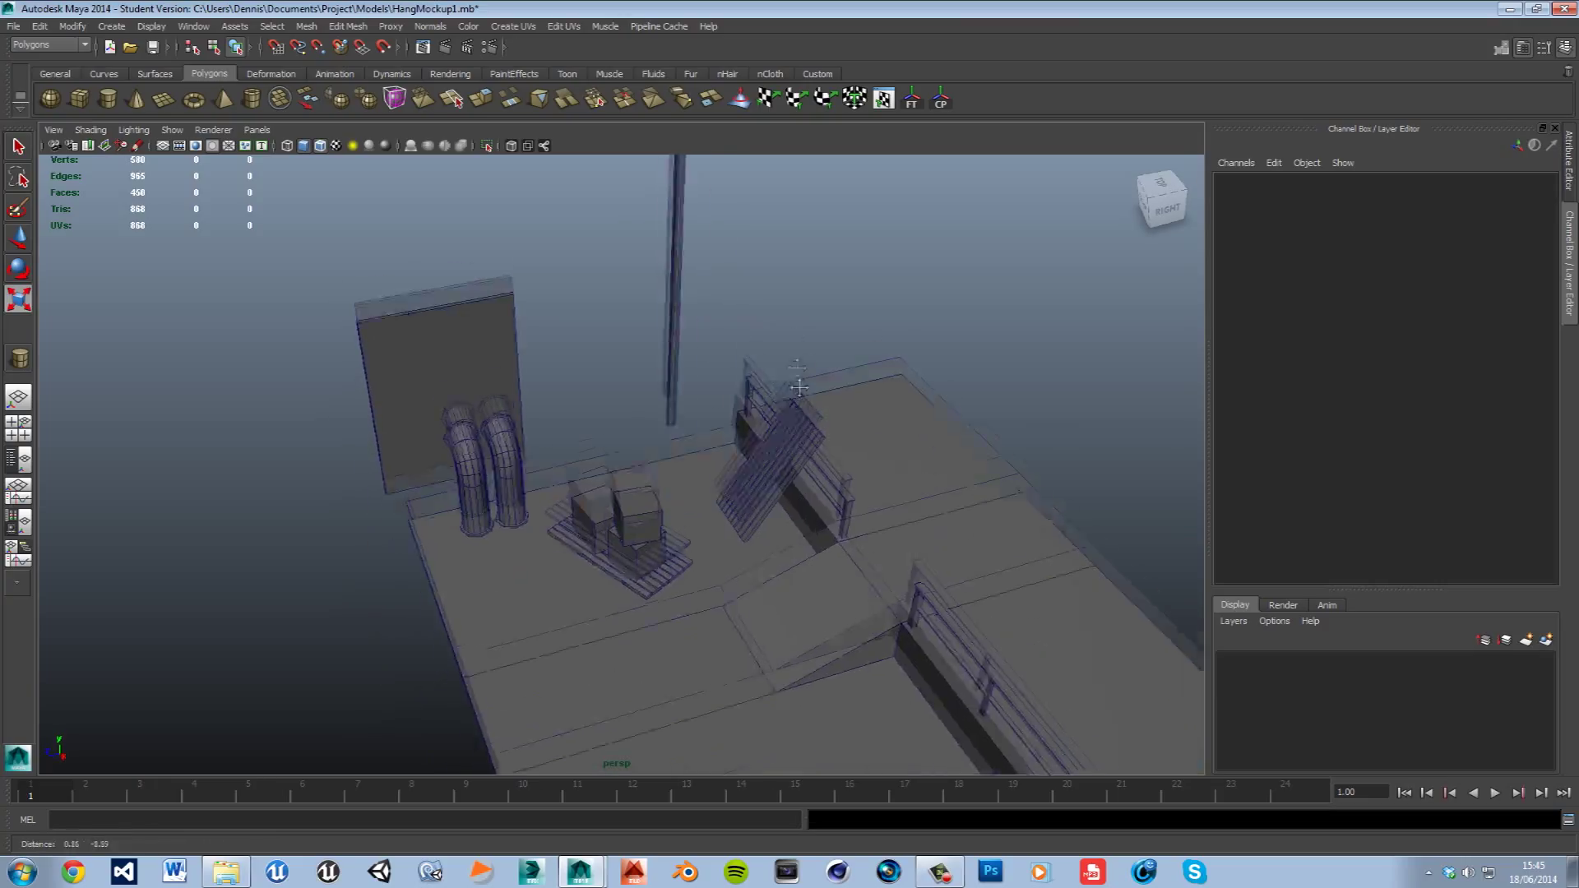
alt+middle_drag(799, 386, 793, 347)
click(79, 99)
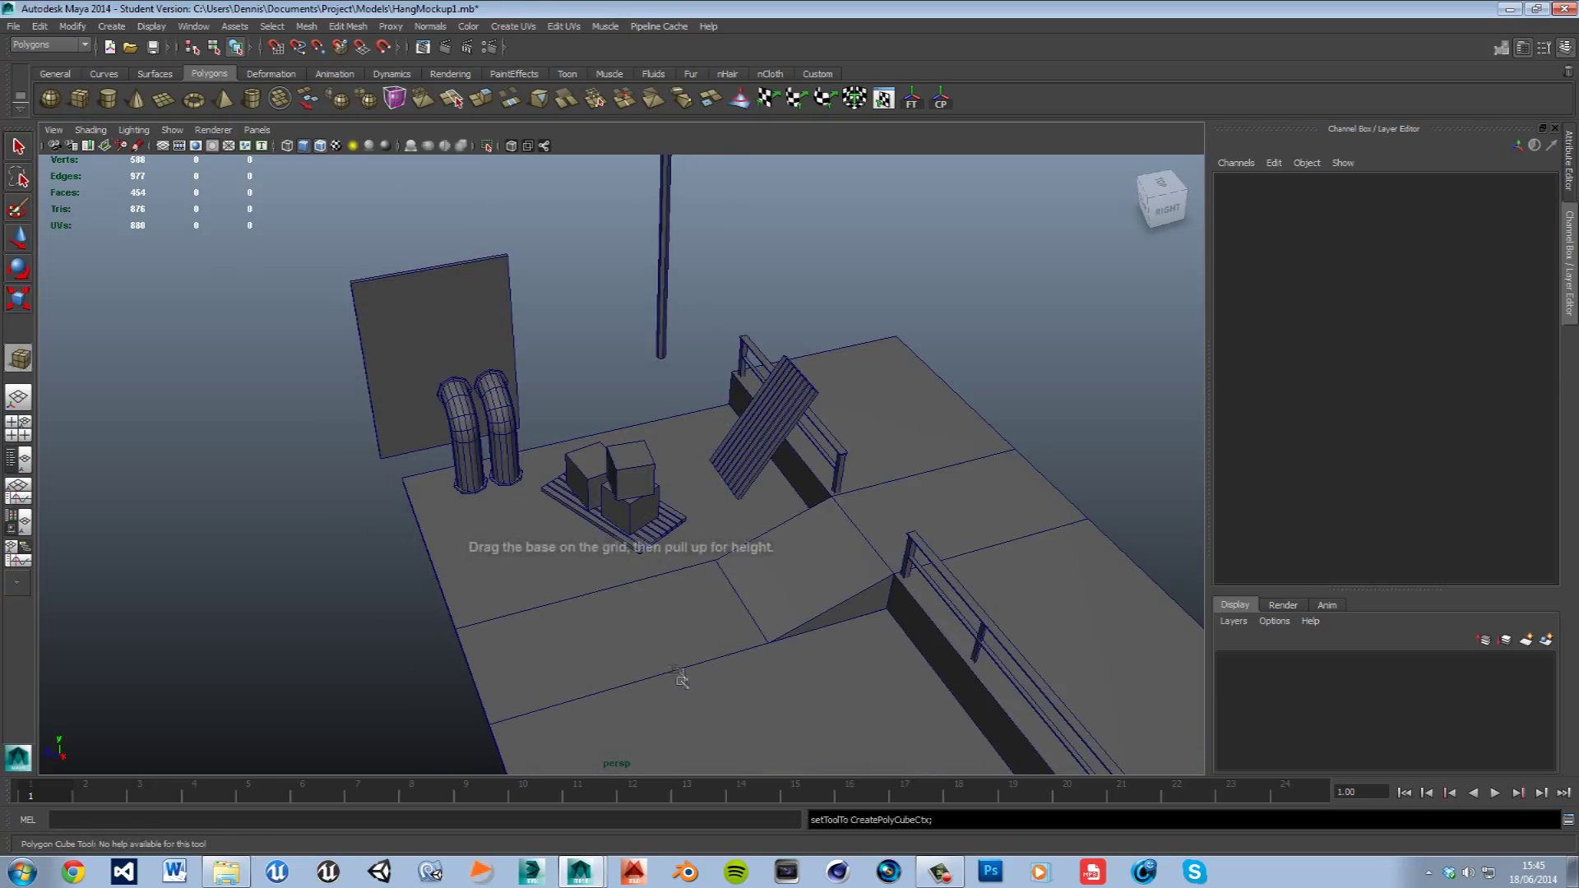
click(666, 687)
key(w)
drag(674, 630, 684, 343)
scroll(693, 417, up, 2)
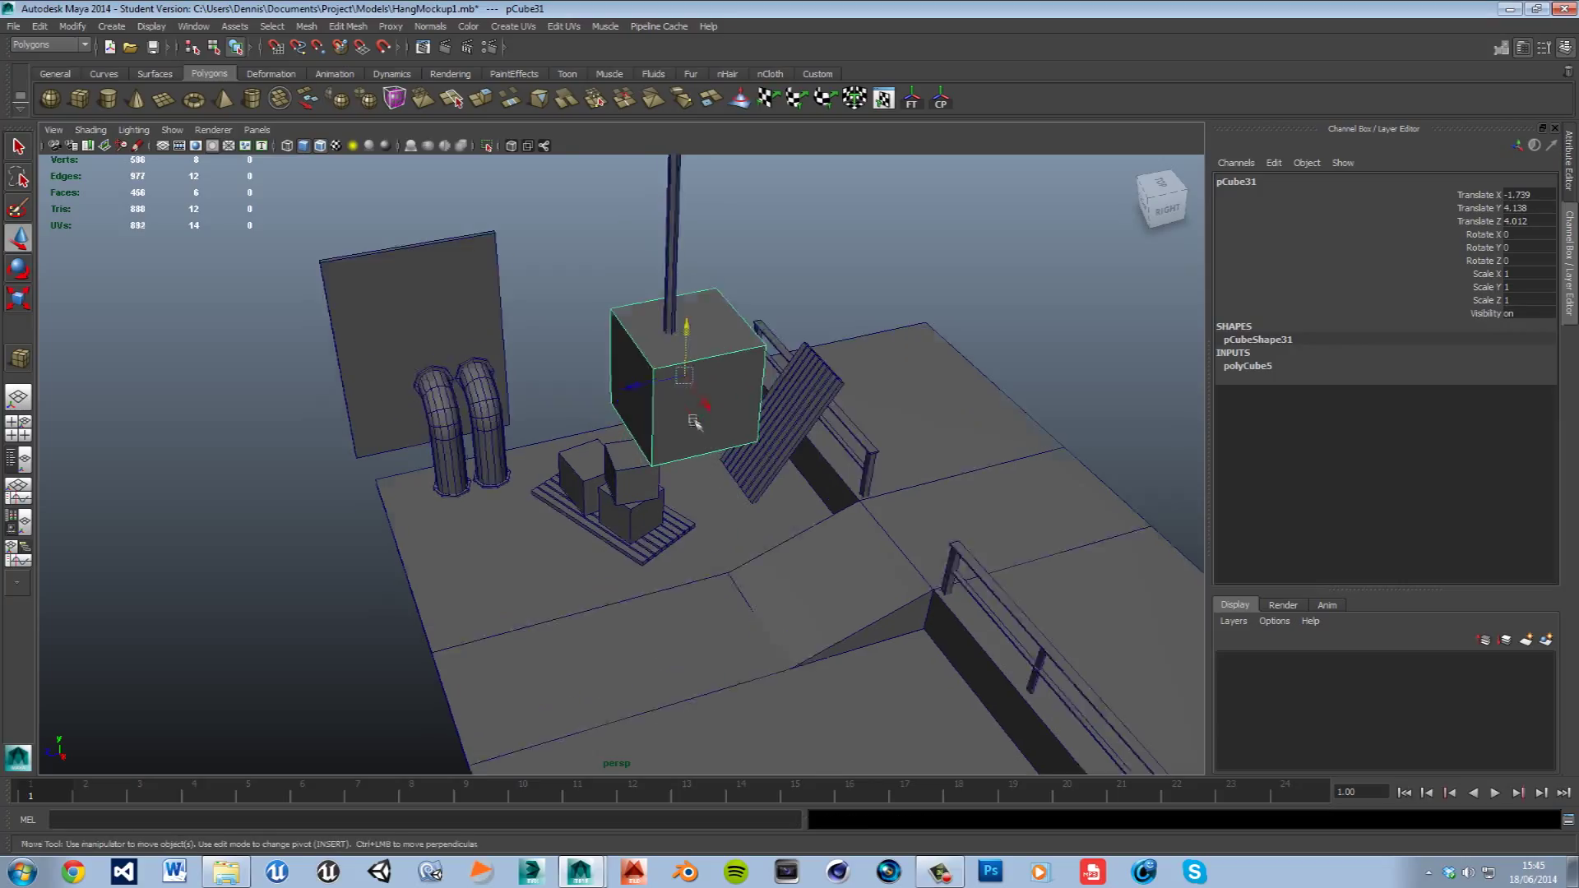
alt+middle_drag(829, 420, 825, 512)
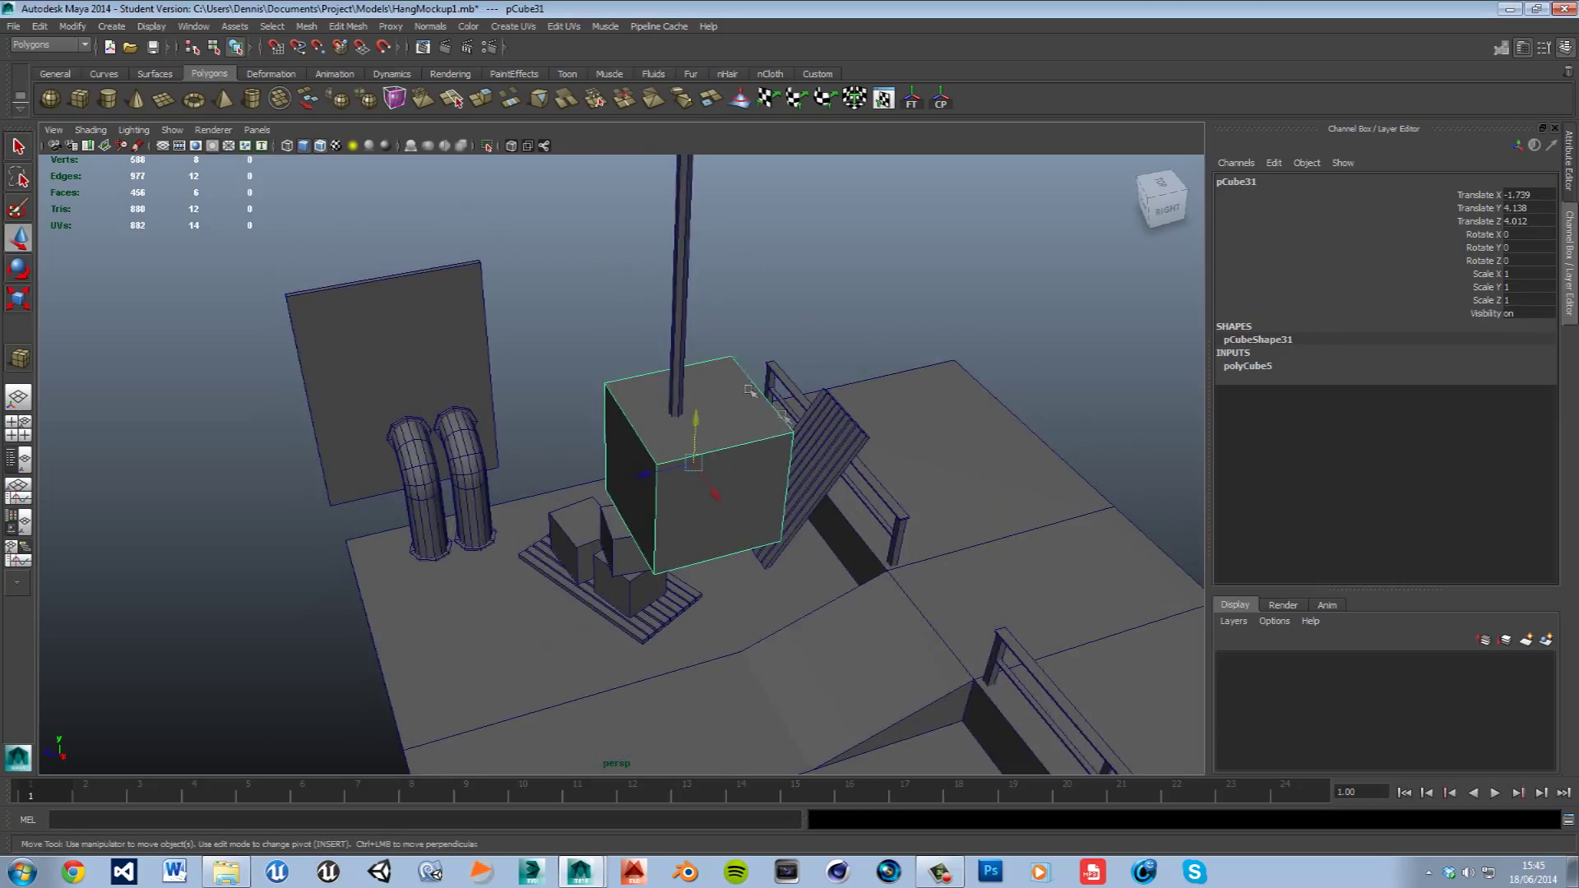
- Align the cube with the pole by setting its Translate X to -1.721 and Translate Z to 4.178
click(683, 338)
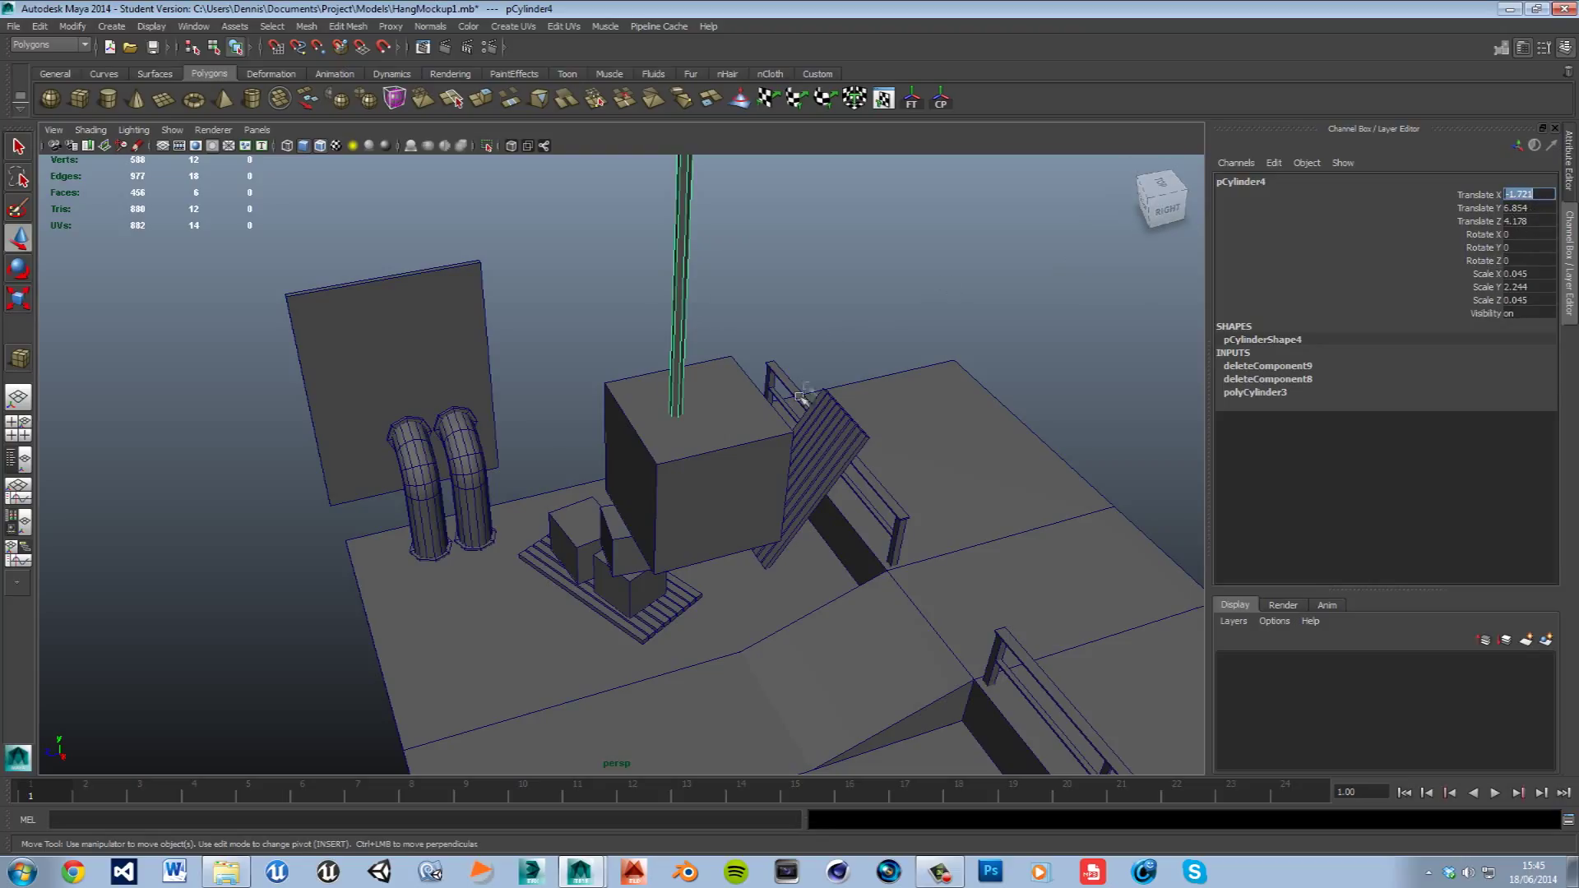
click(733, 442)
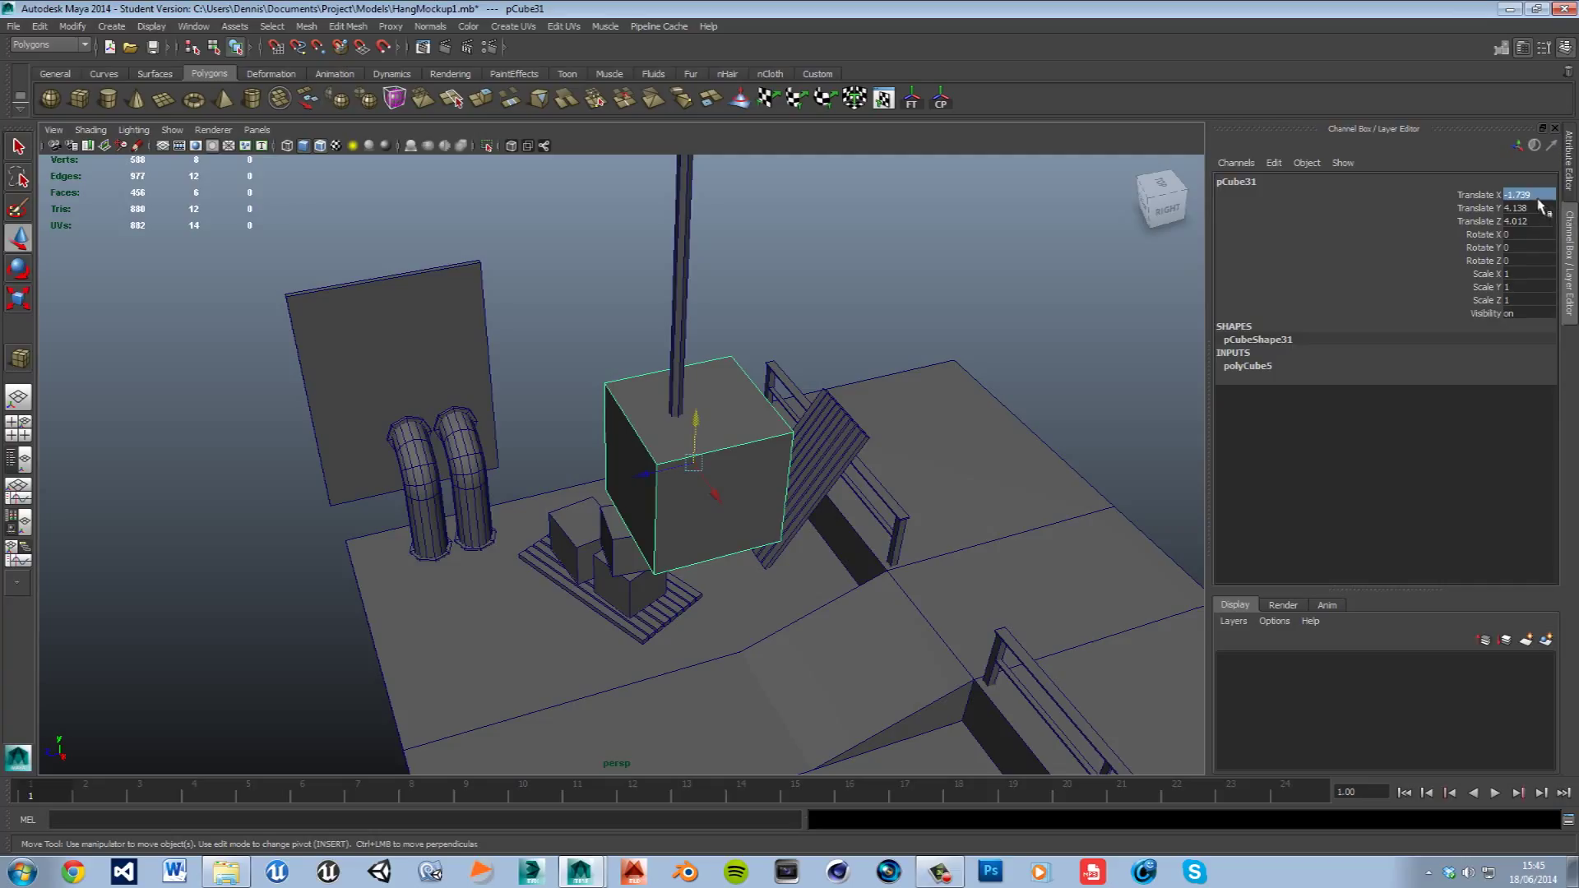
click(686, 255)
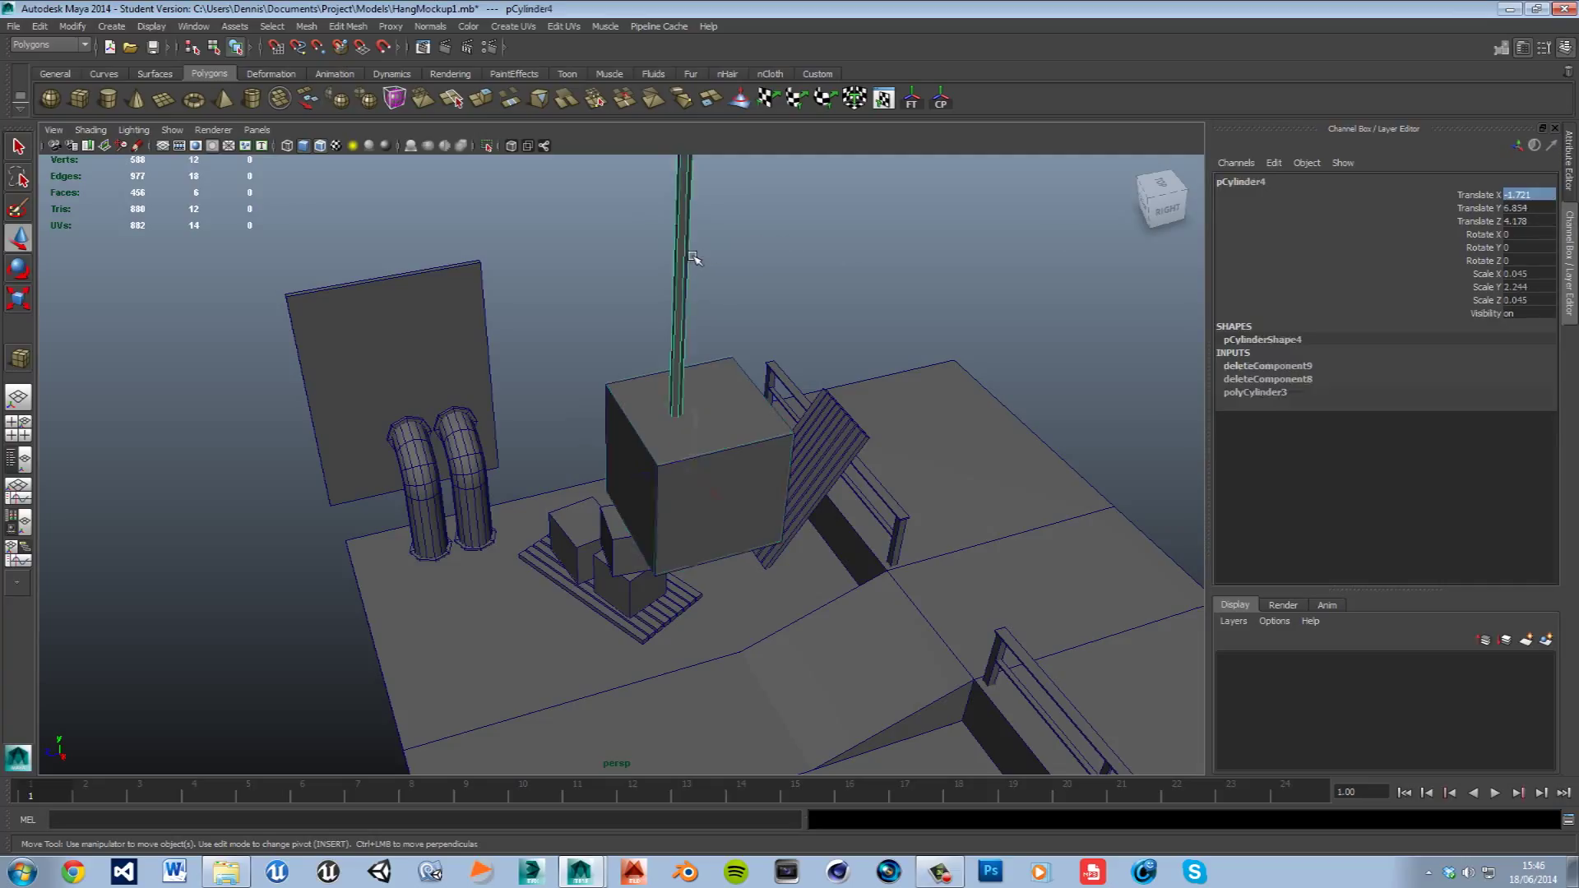
click(744, 477)
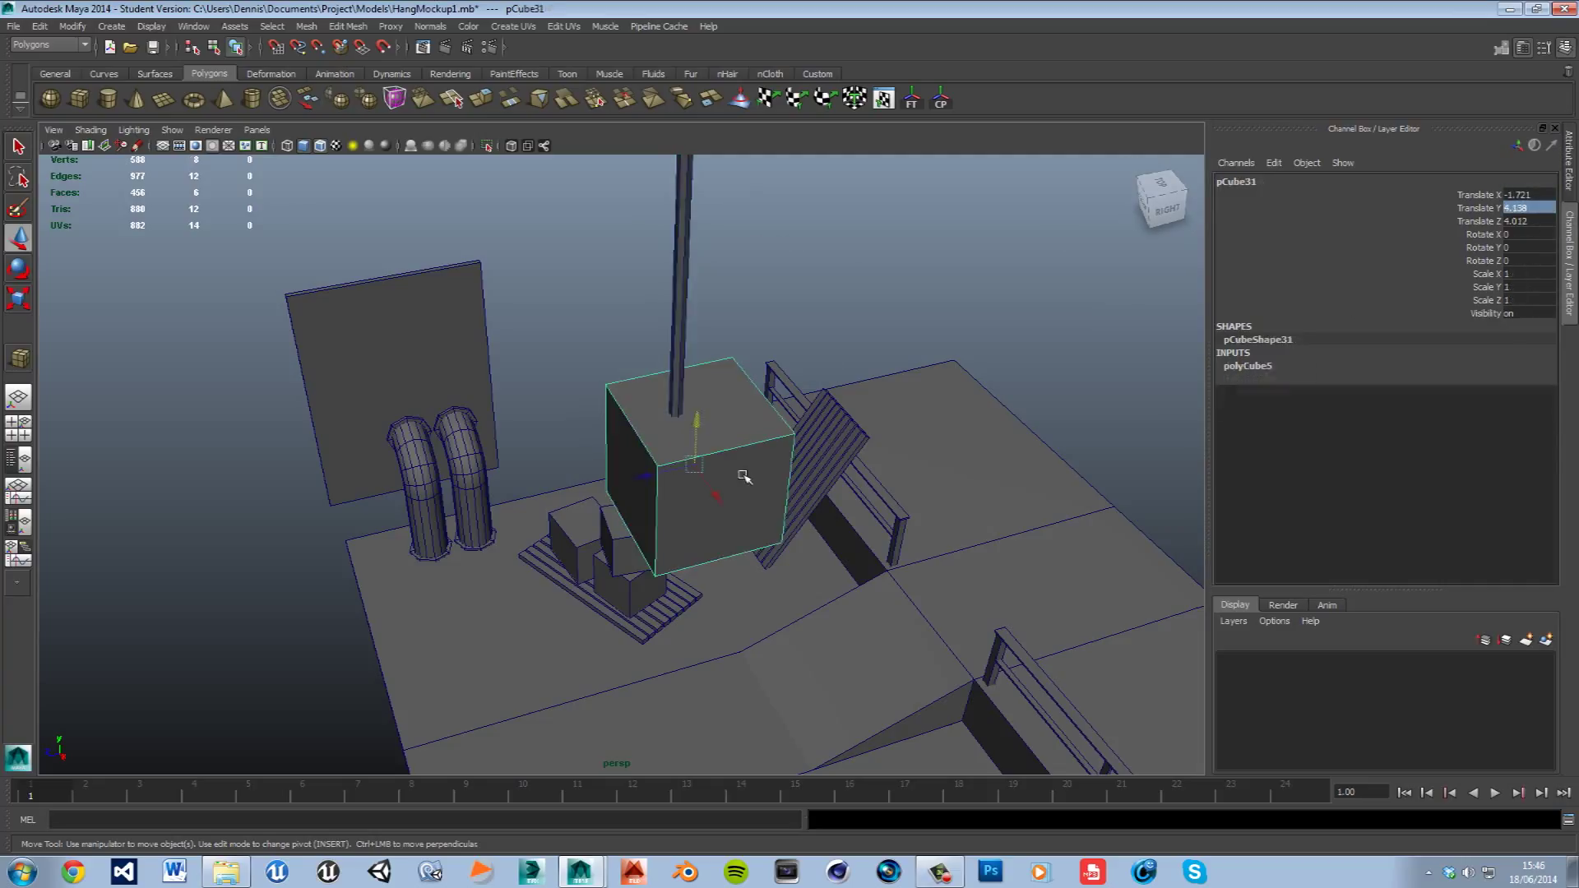
click(688, 261)
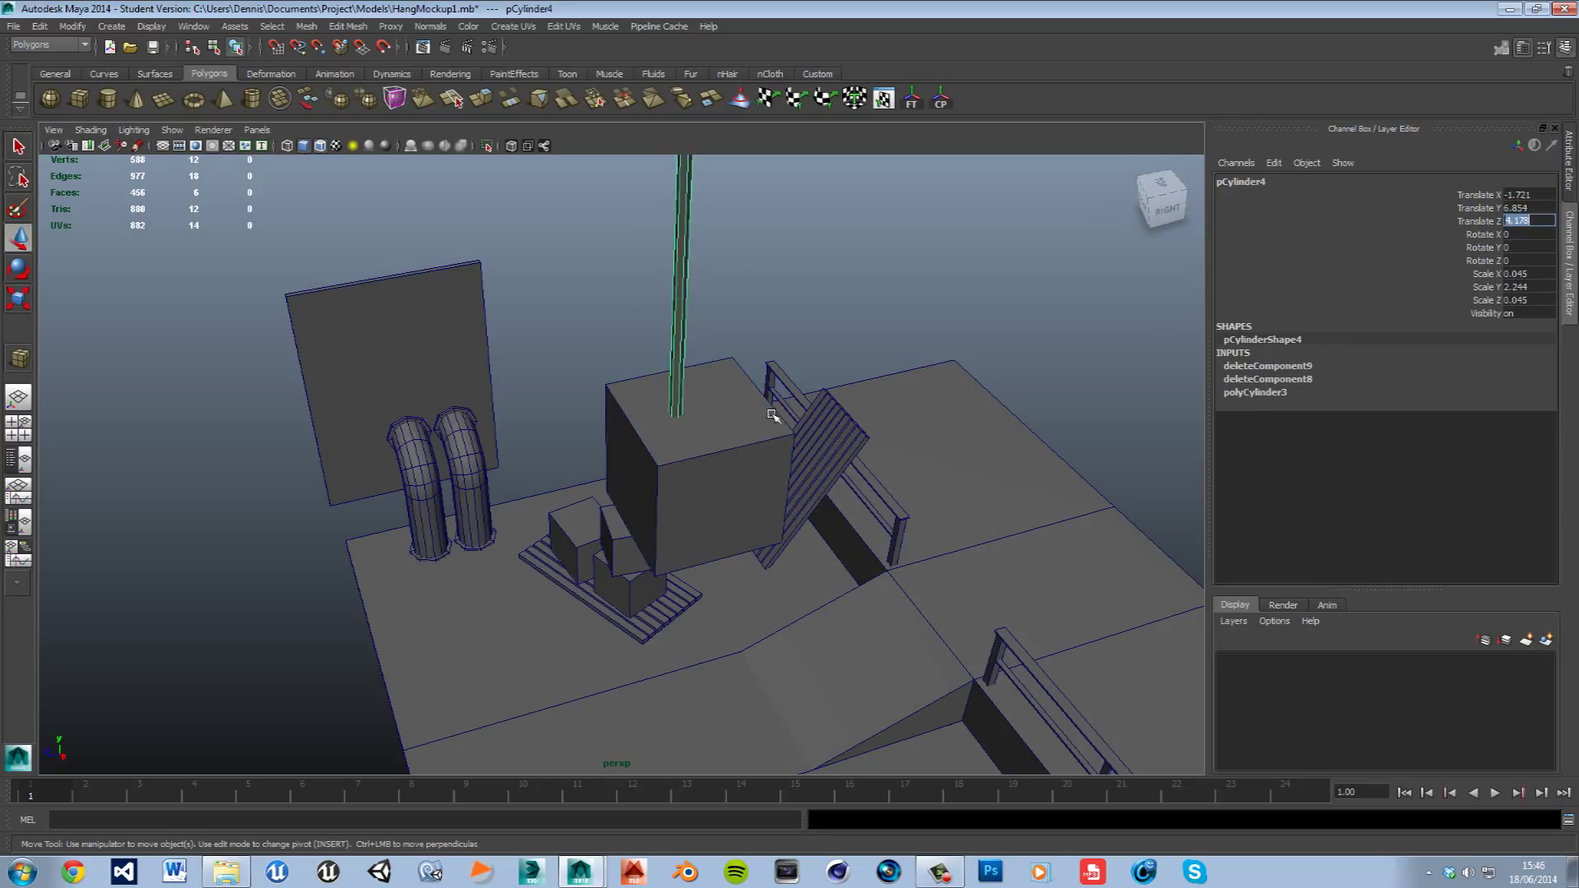
click(758, 438)
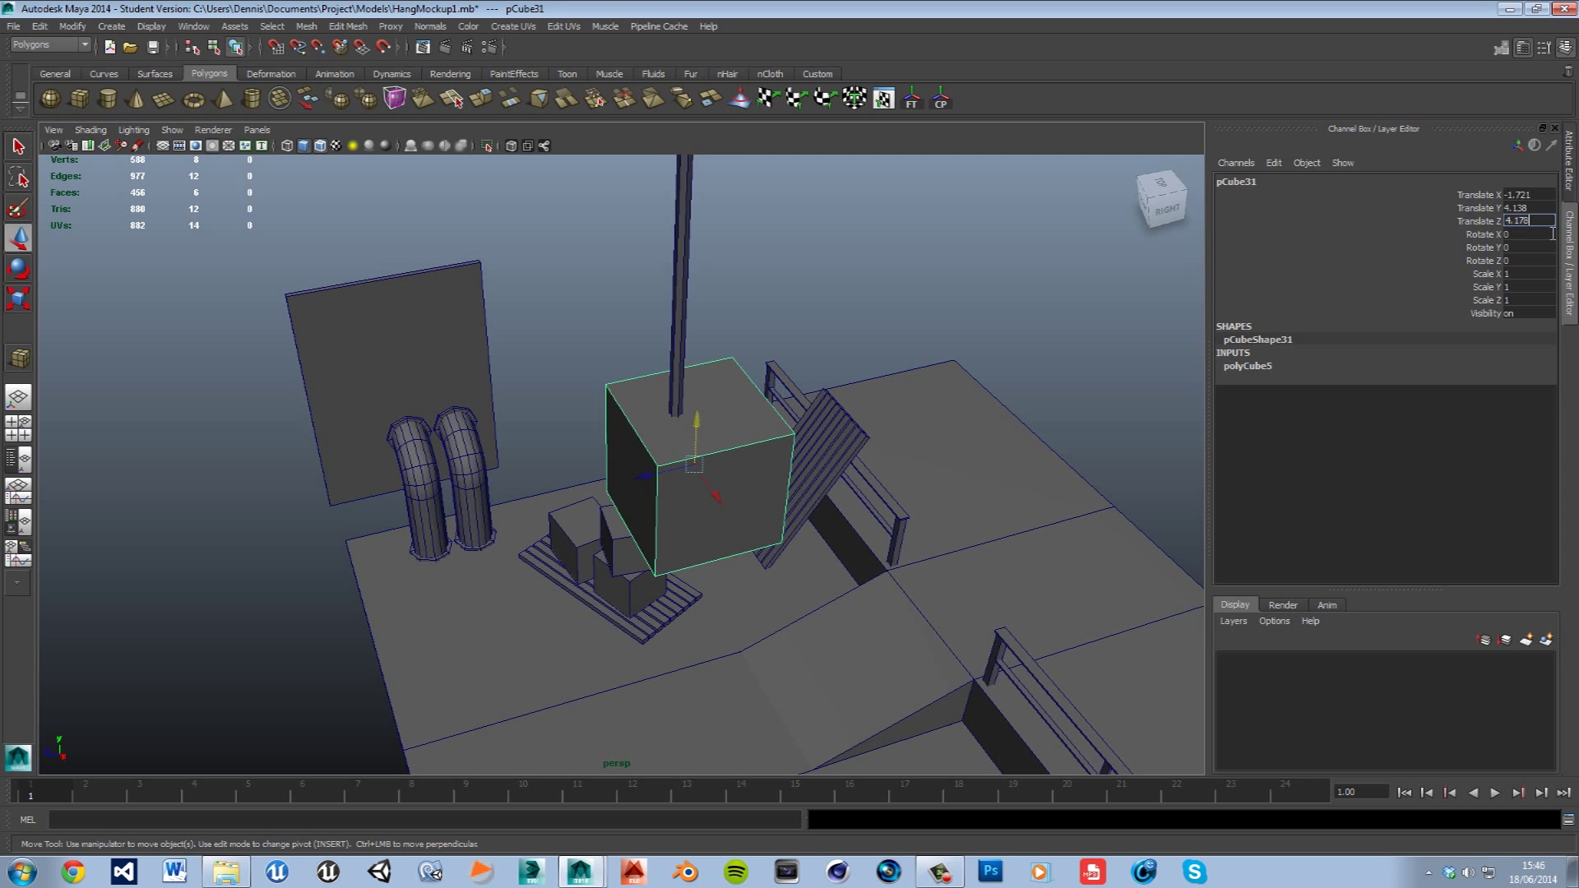
- Shrink the cube to about 0.178 × 0.075 × 0.178 and raise it to about 4.59 in Y at the pole's lower end
click(831, 310)
alt+drag(831, 310, 930, 395)
click(743, 415)
key(r)
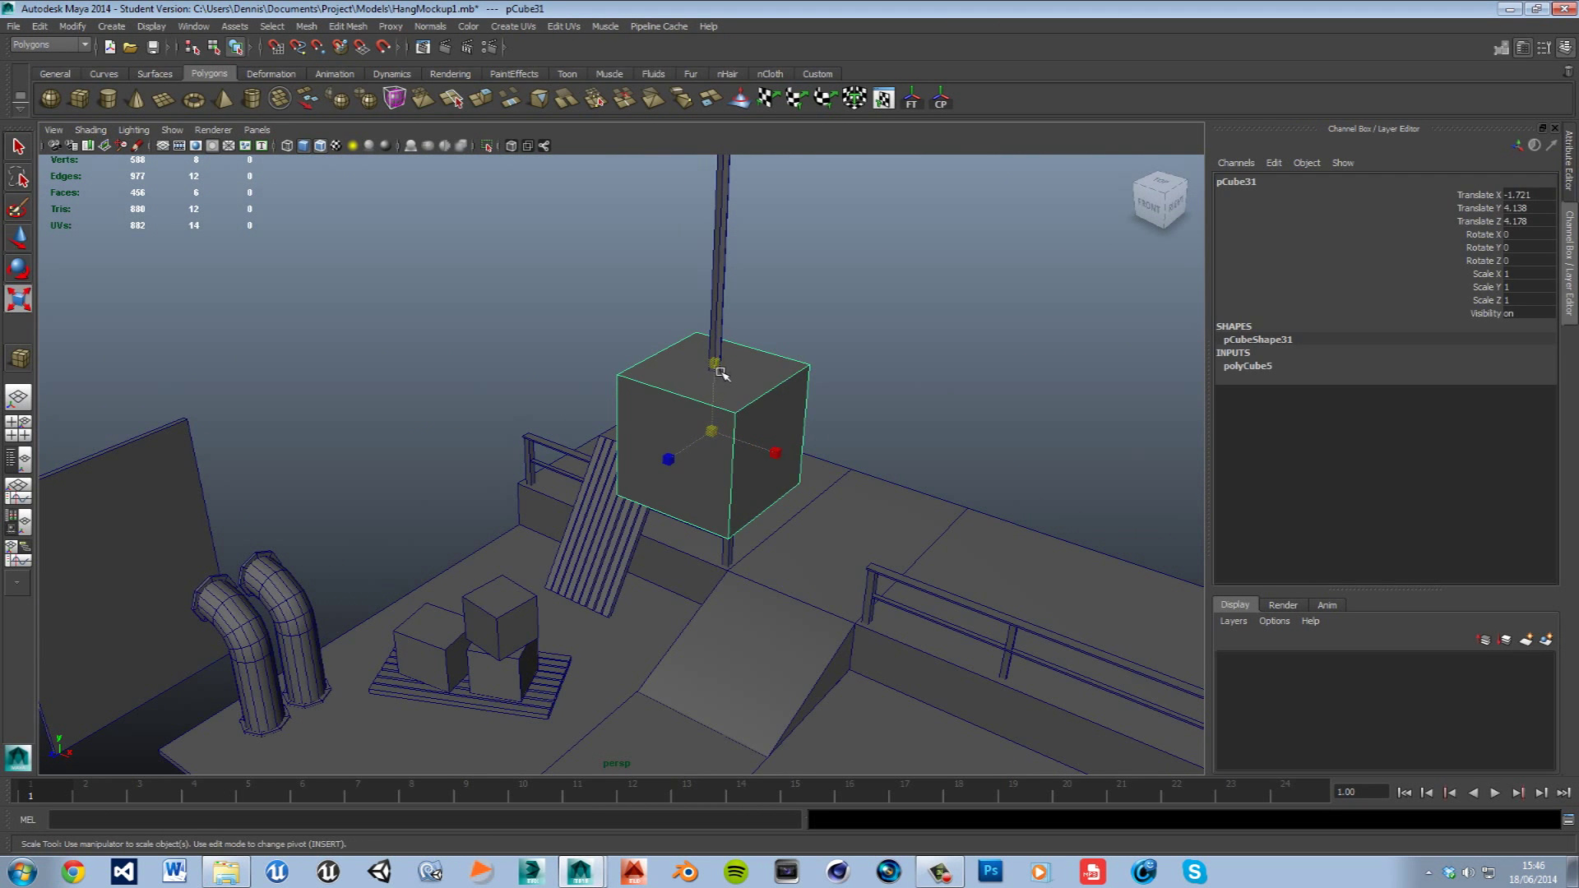
drag(726, 445, 740, 347)
key(w)
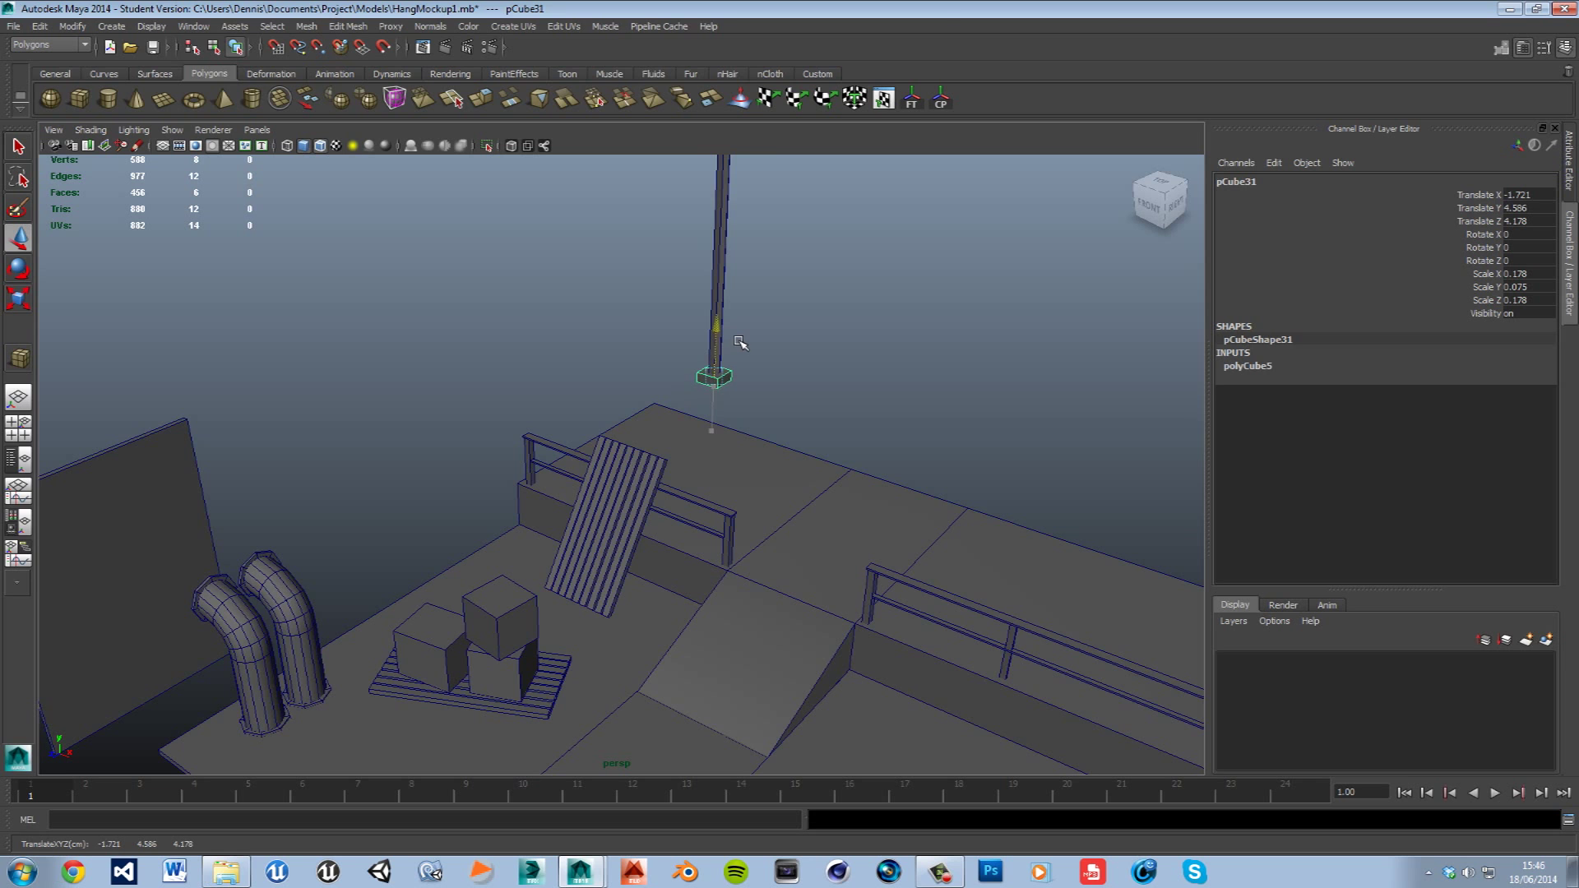
- Taper the base block by scaling its upper face to about 0.75 in X and Z, and leave face selection
scroll(803, 433, up, 5)
alt+drag(639, 545, 767, 518)
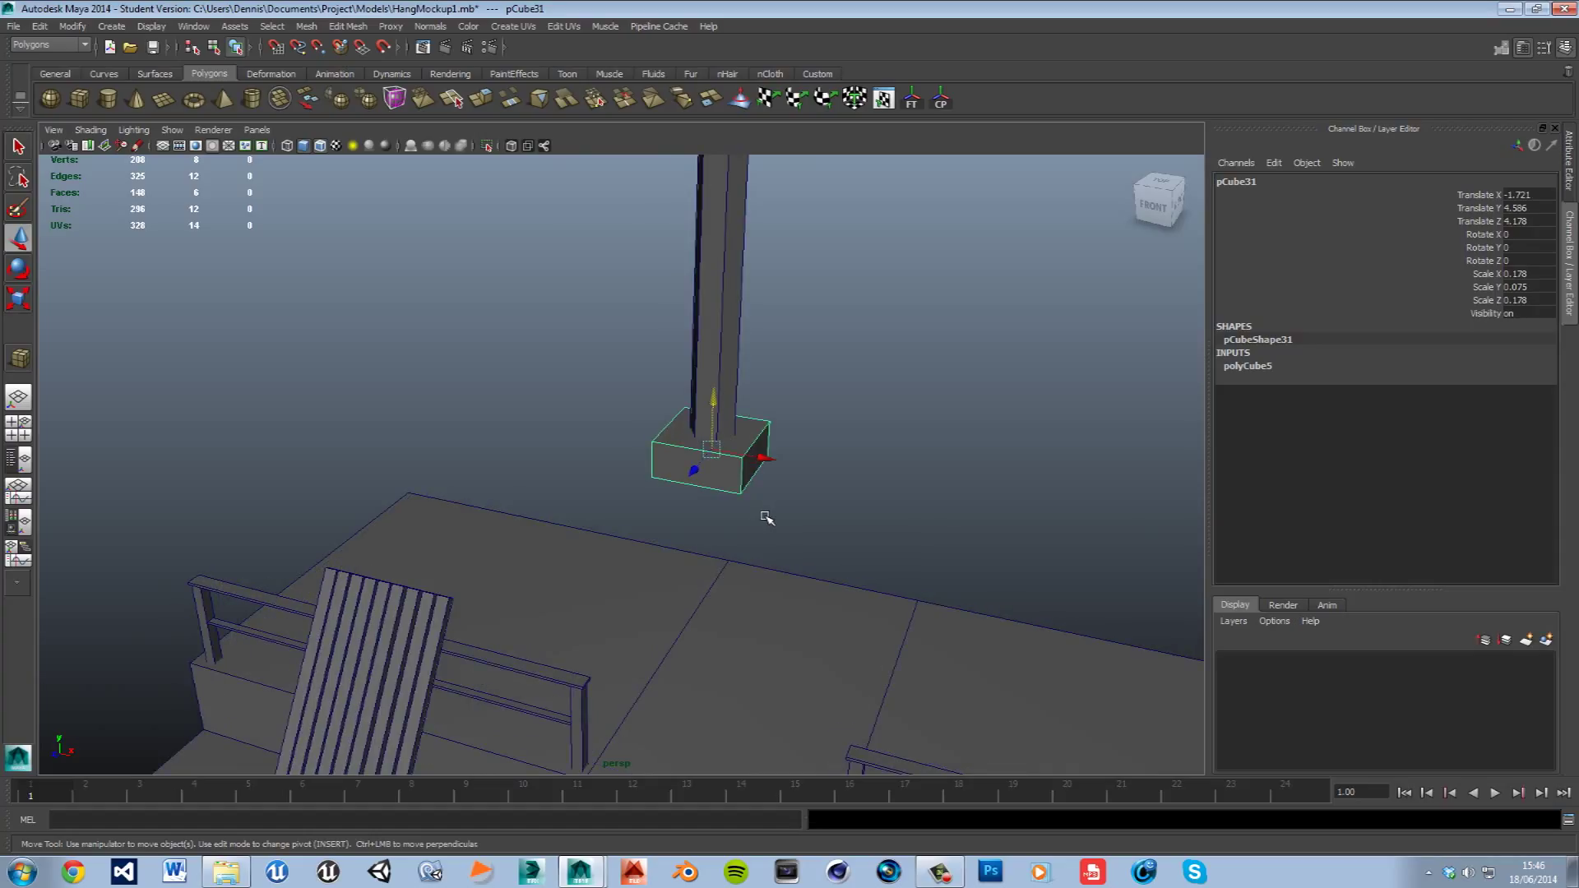
right_drag(757, 461, 748, 475)
click(750, 449)
key(r)
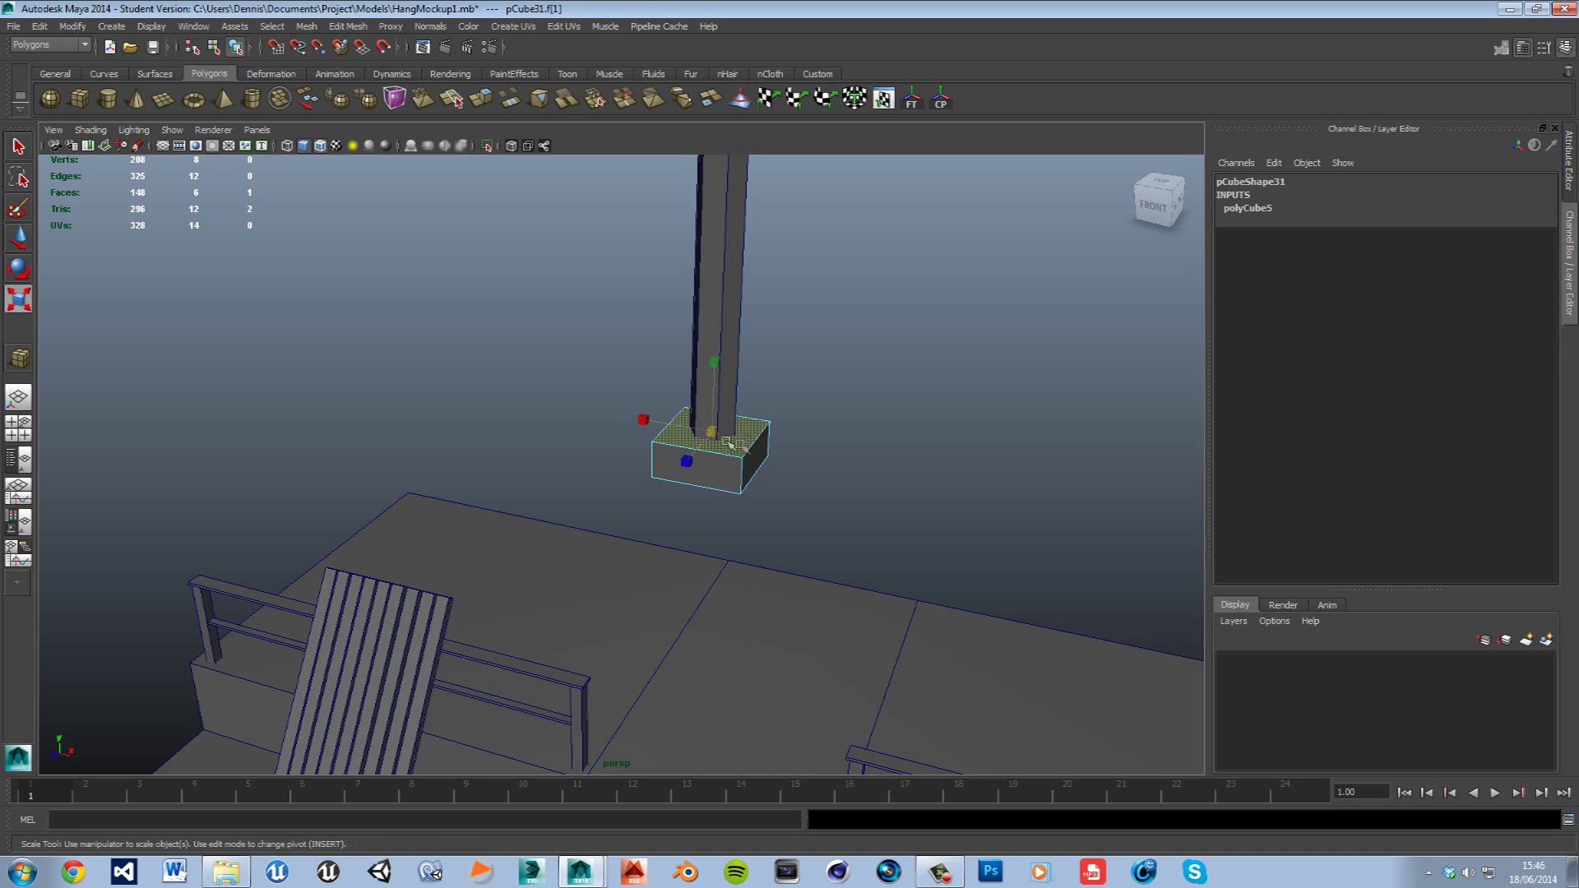
middle_drag(731, 448, 712, 455)
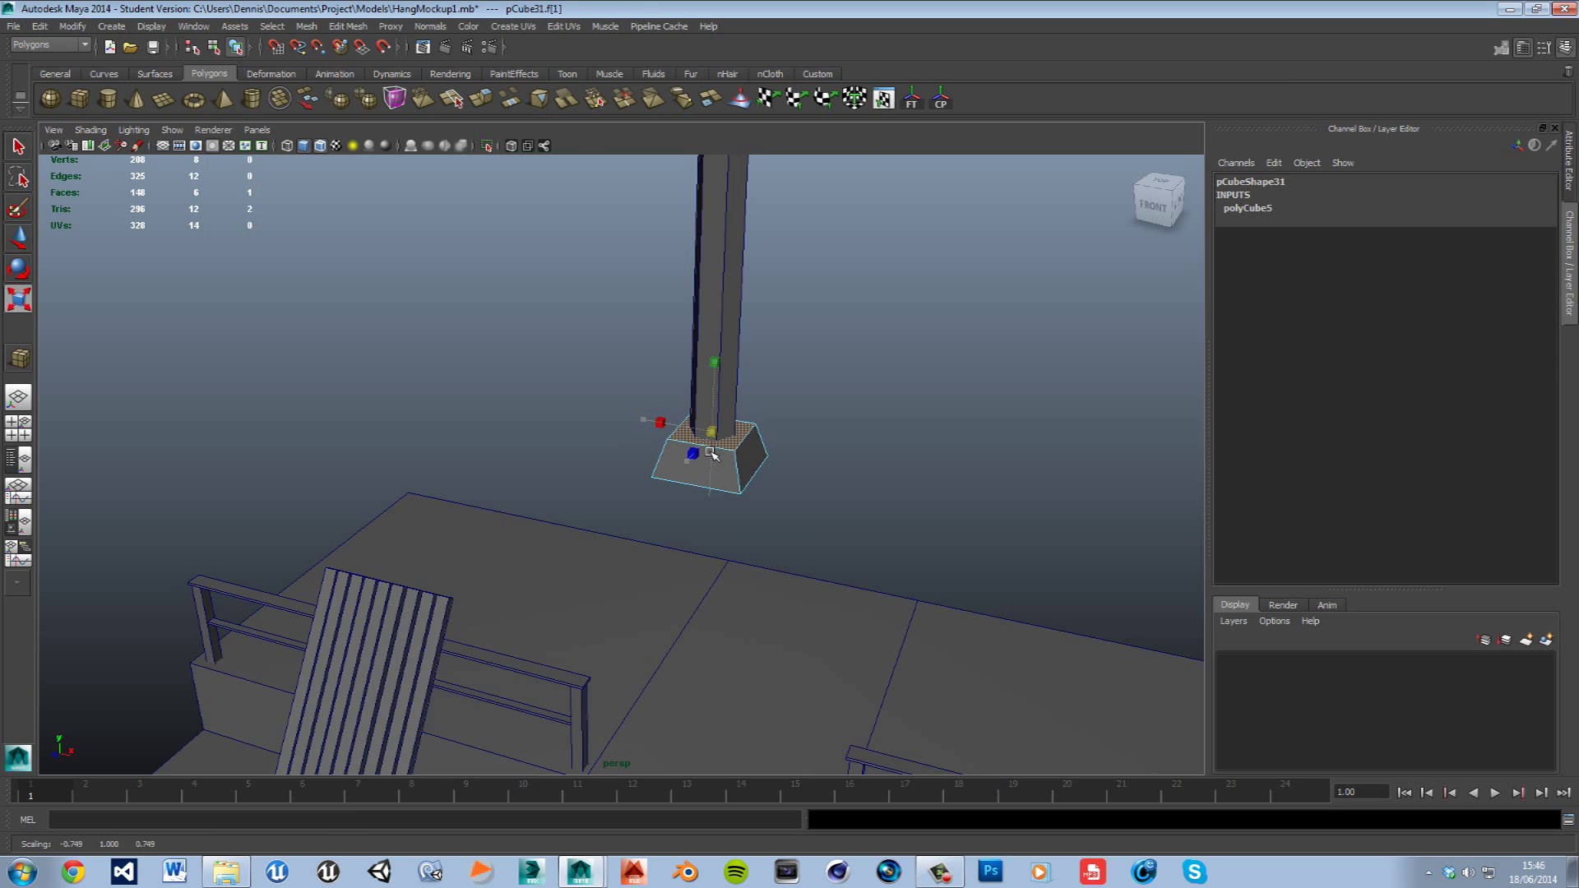
alt+drag(673, 512, 777, 436)
right_drag(770, 426, 839, 404)
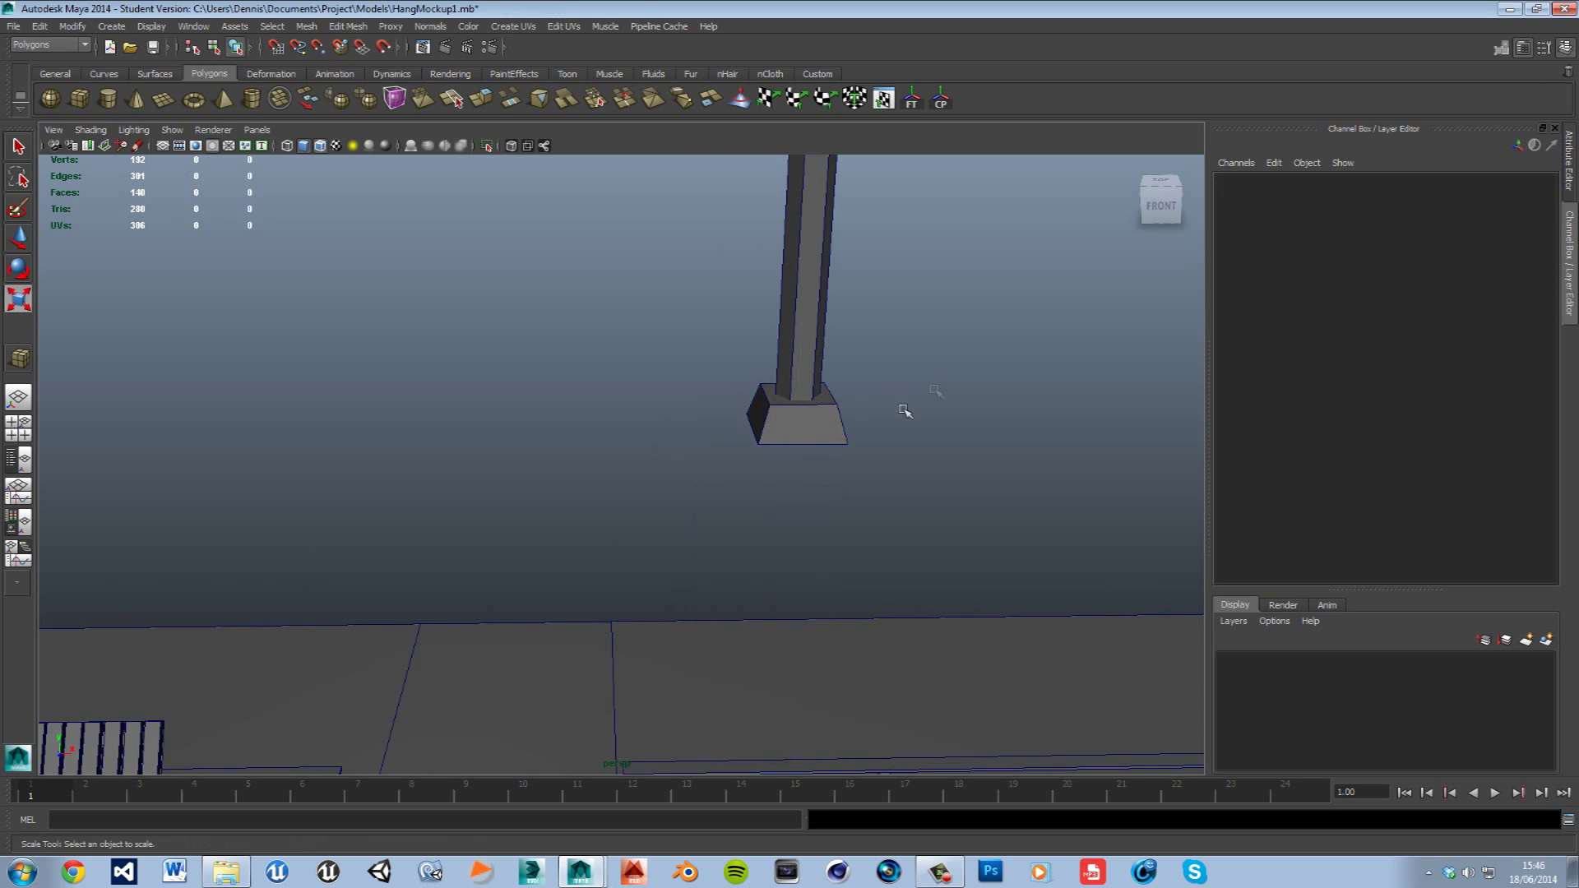
- Enlarge the tapered block to a scale of about 0.204 × 0.086 × 0.204 and adjust its position at the pole's lower end
alt+right_drag(933, 390, 693, 498)
alt+drag(693, 499, 781, 475)
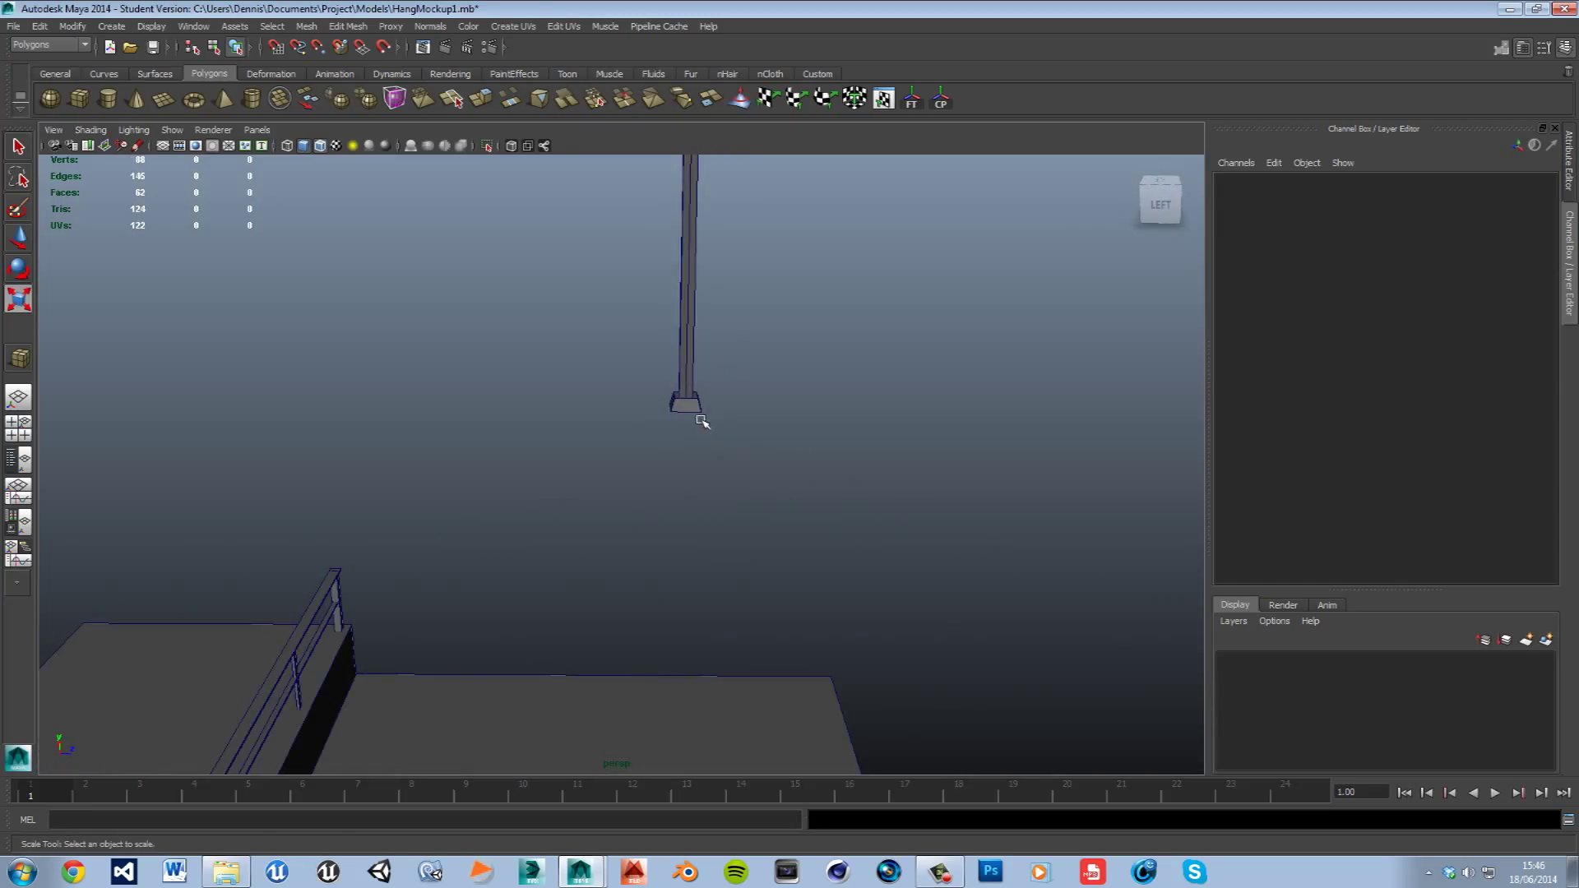
click(699, 411)
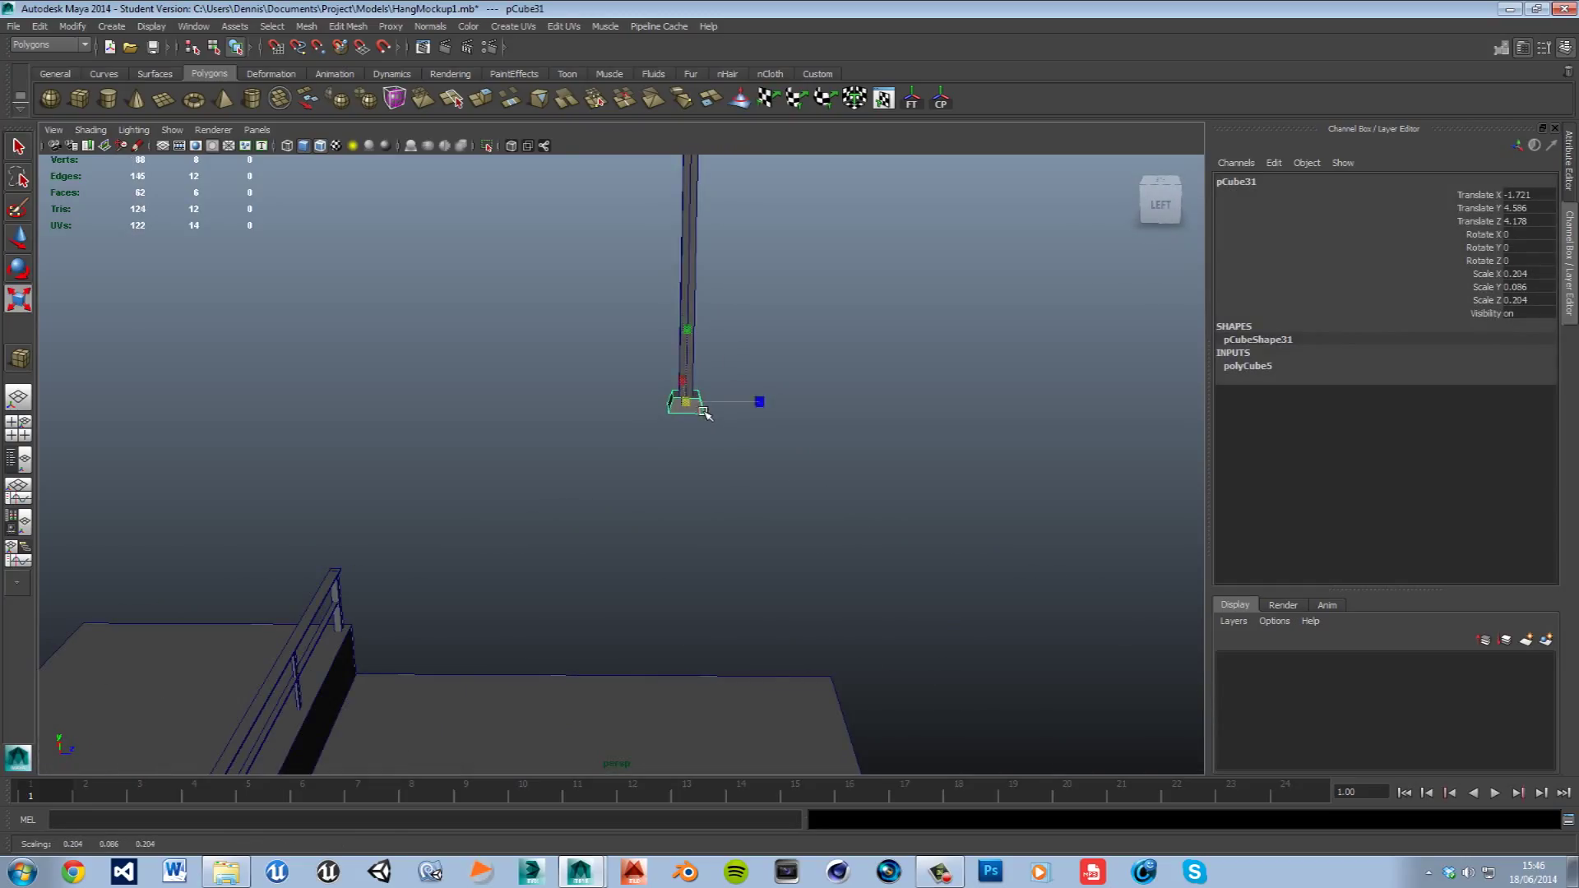
key(w)
drag(705, 367, 701, 369)
click(797, 373)
- Create another polygon cube and move it to the pole's base, at about -1.57, 4.53, 4.20
alt+drag(797, 373, 792, 492)
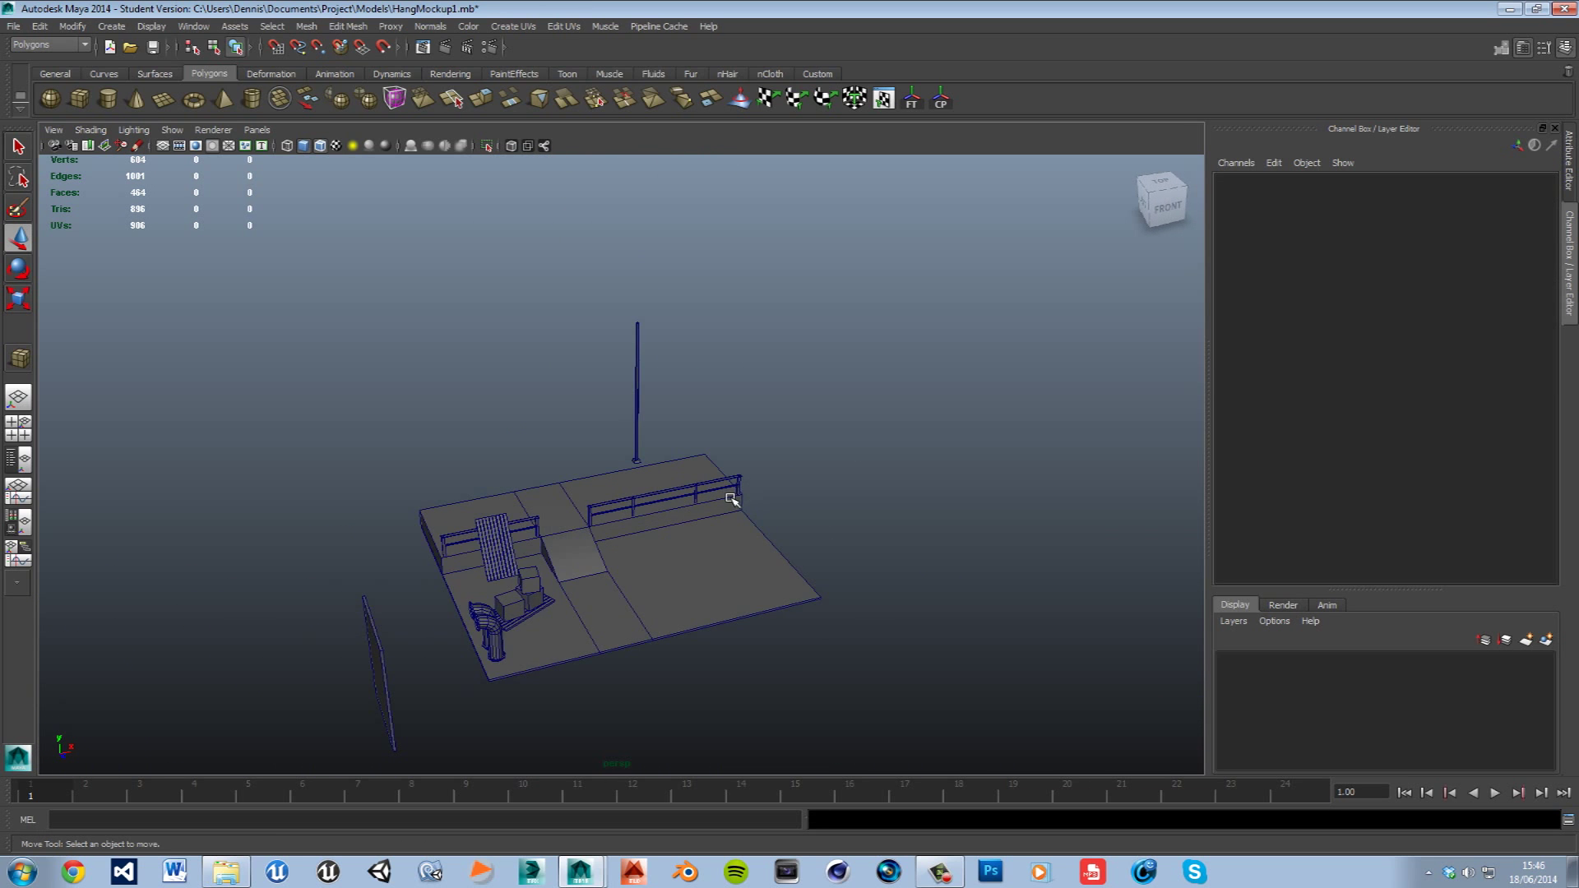
scroll(733, 498, up, 5)
alt+drag(835, 451, 477, 286)
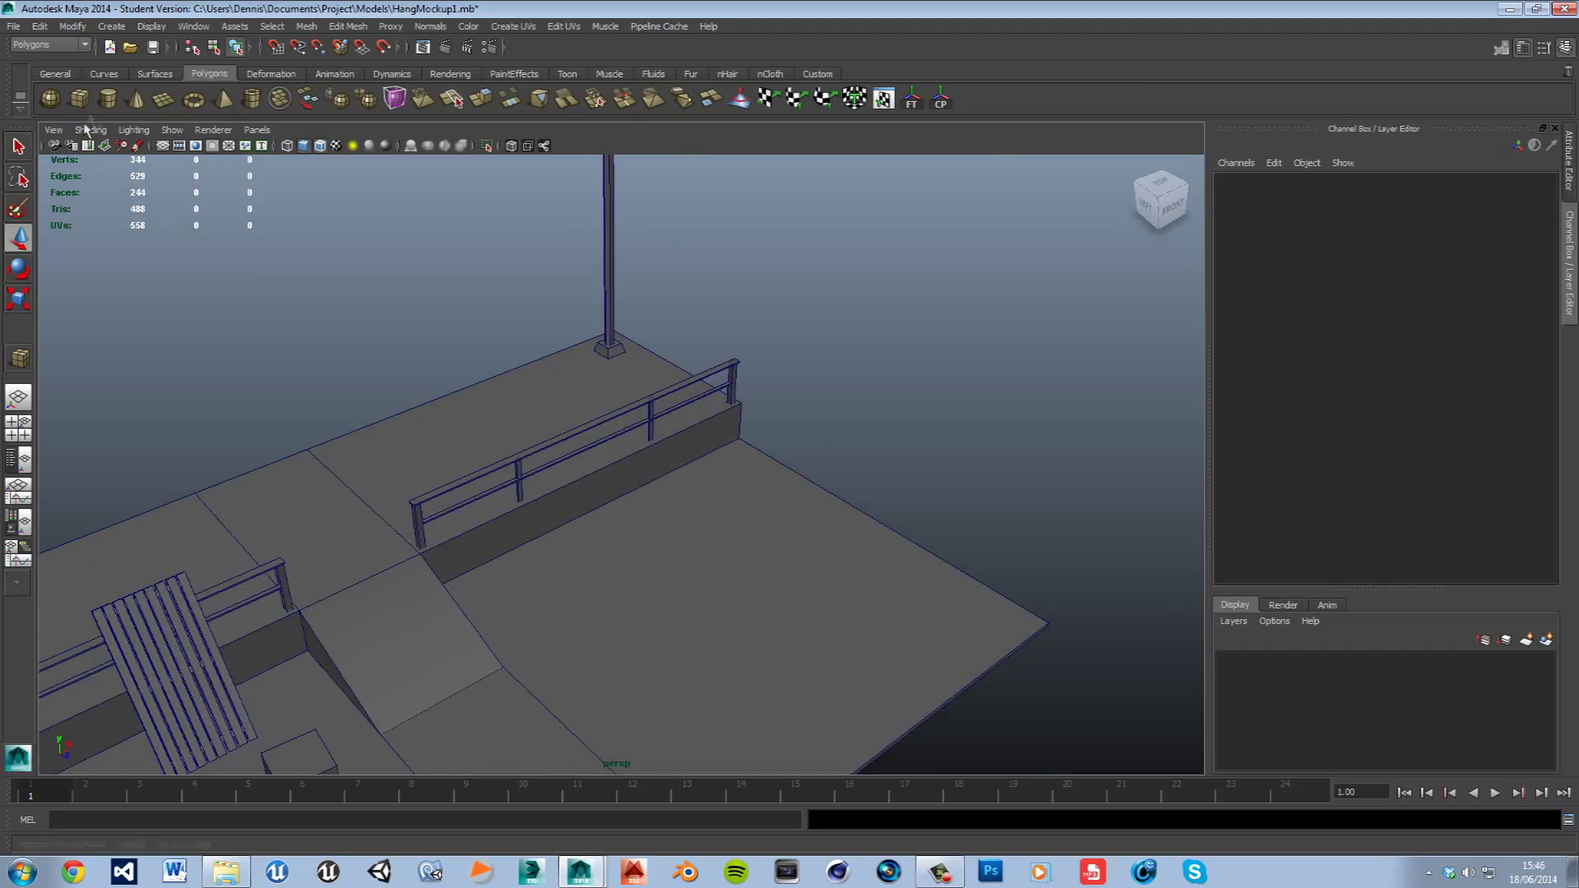
click(93, 108)
click(650, 624)
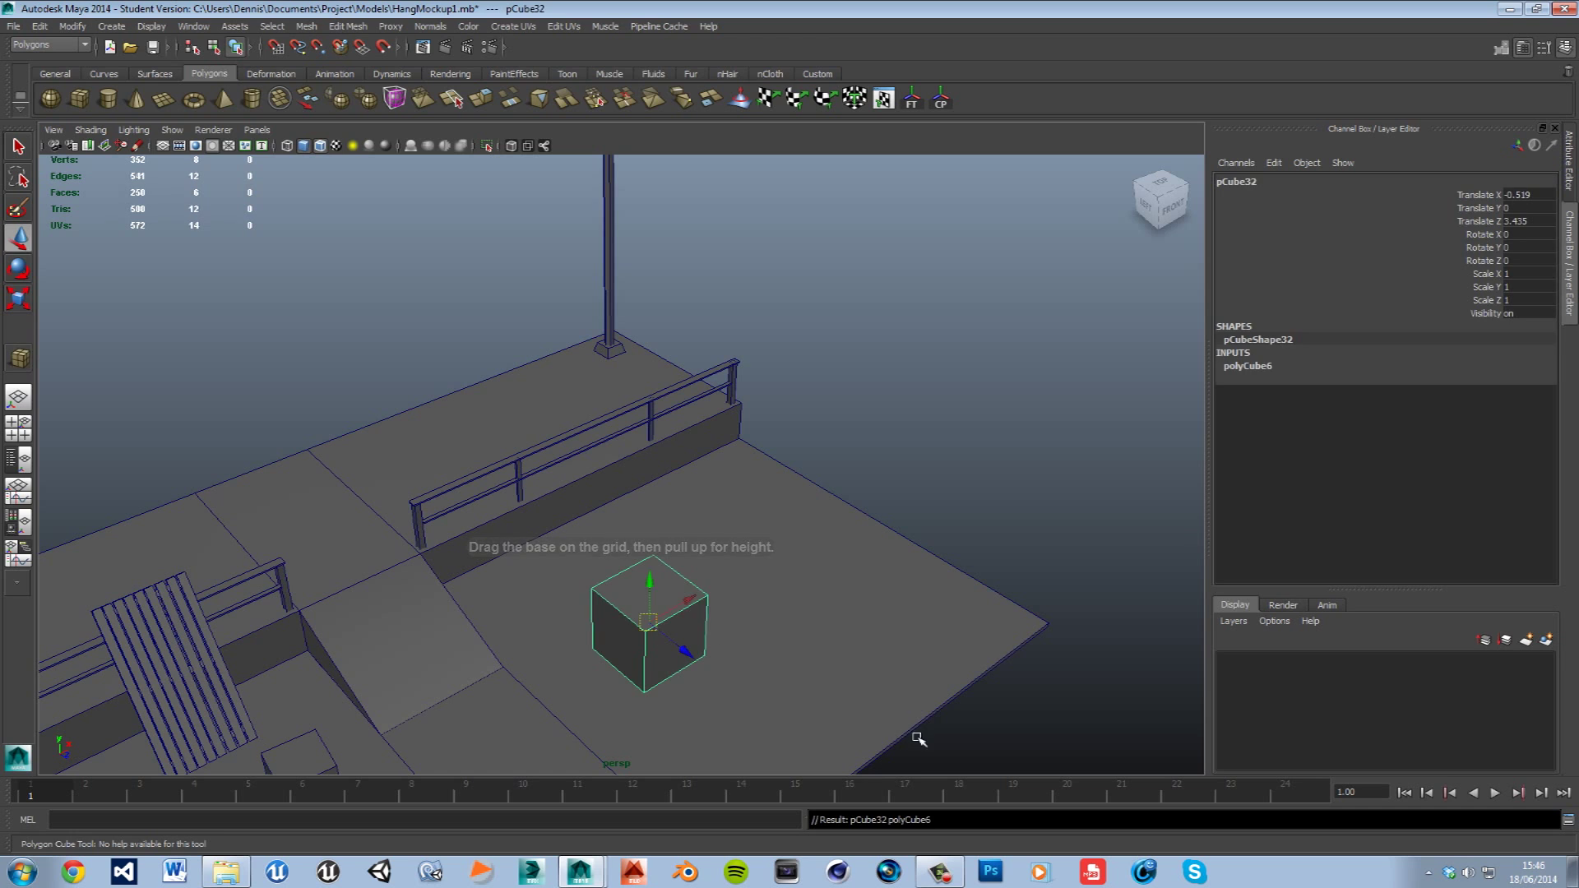
drag(664, 594, 606, 277)
drag(615, 349, 649, 421)
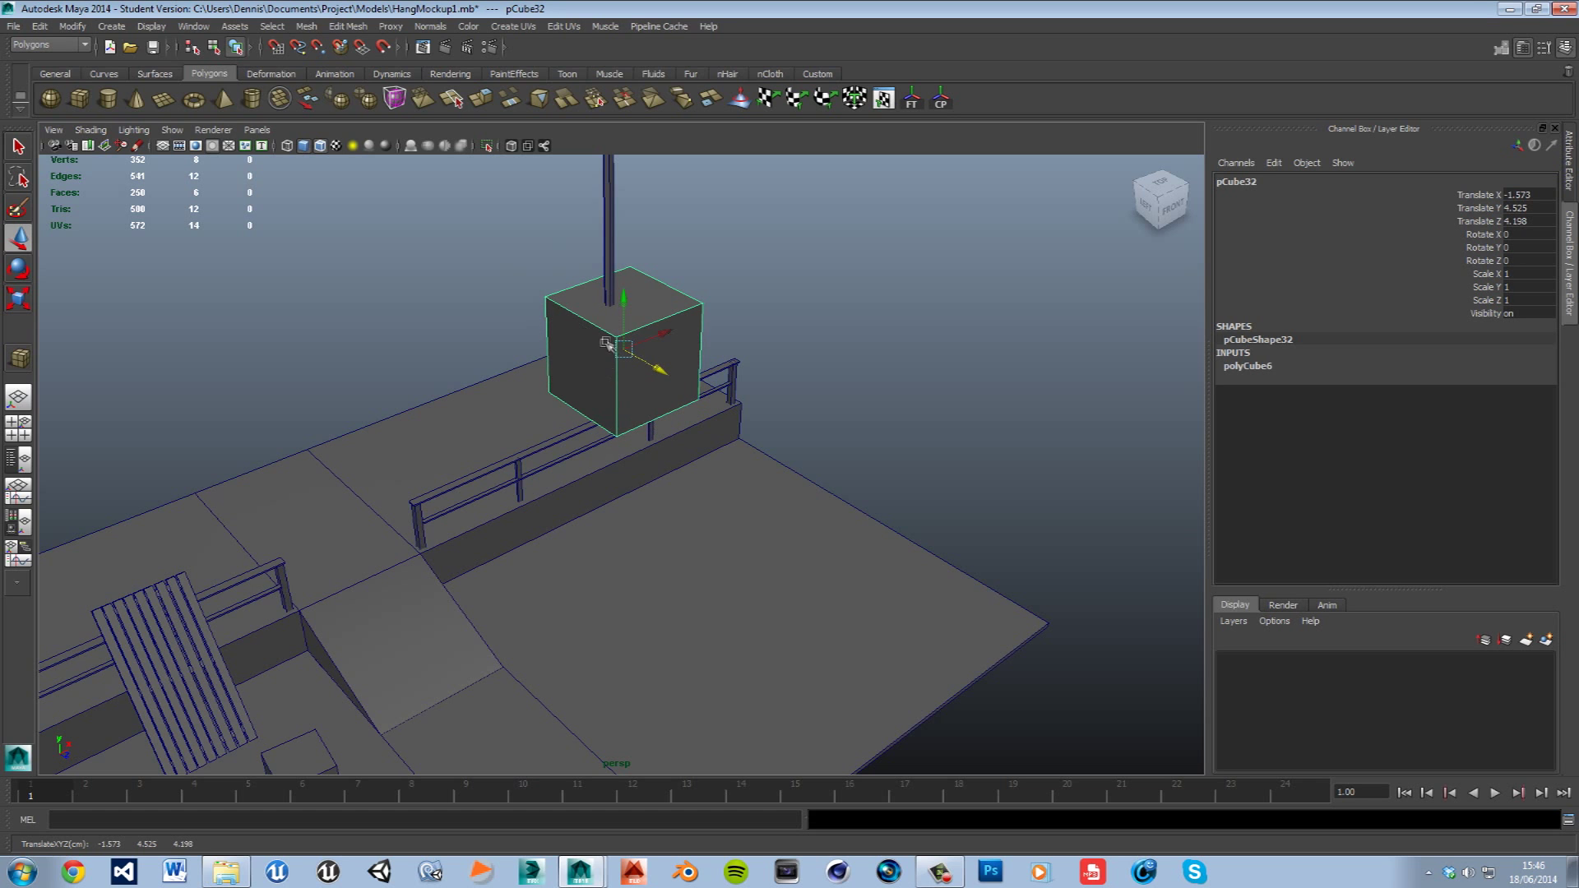
- Lower the new cube to about 3.46 in Y, clear of the pole's base block
drag(633, 311, 644, 357)
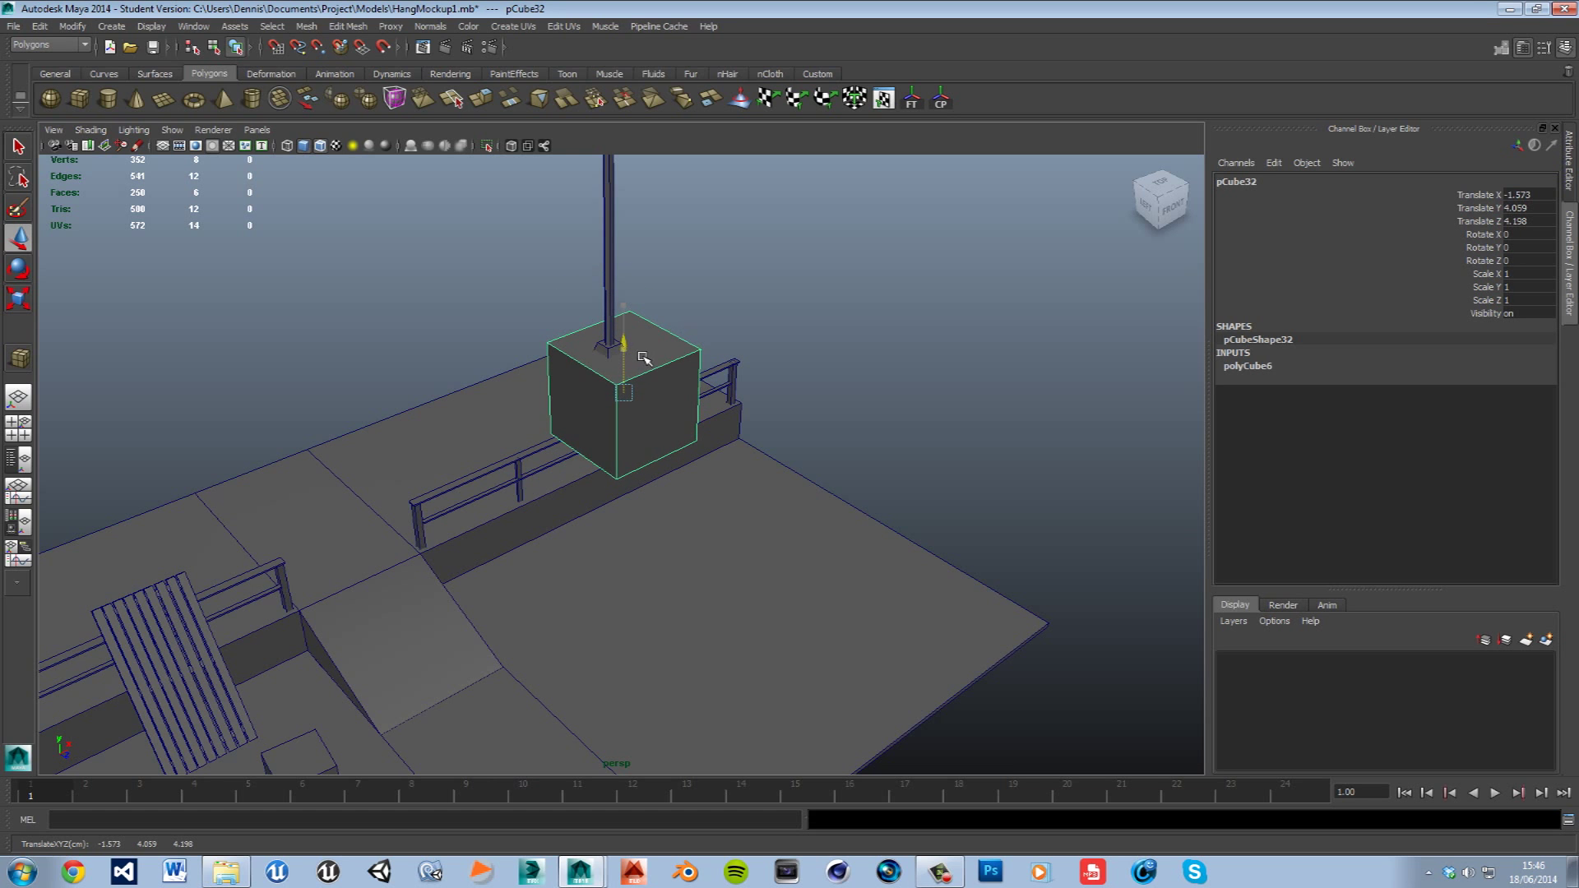
scroll(693, 414, up, 2)
drag(667, 409, 740, 391)
- Delete the bottom face of the tapered base block and return to object selection
click(653, 369)
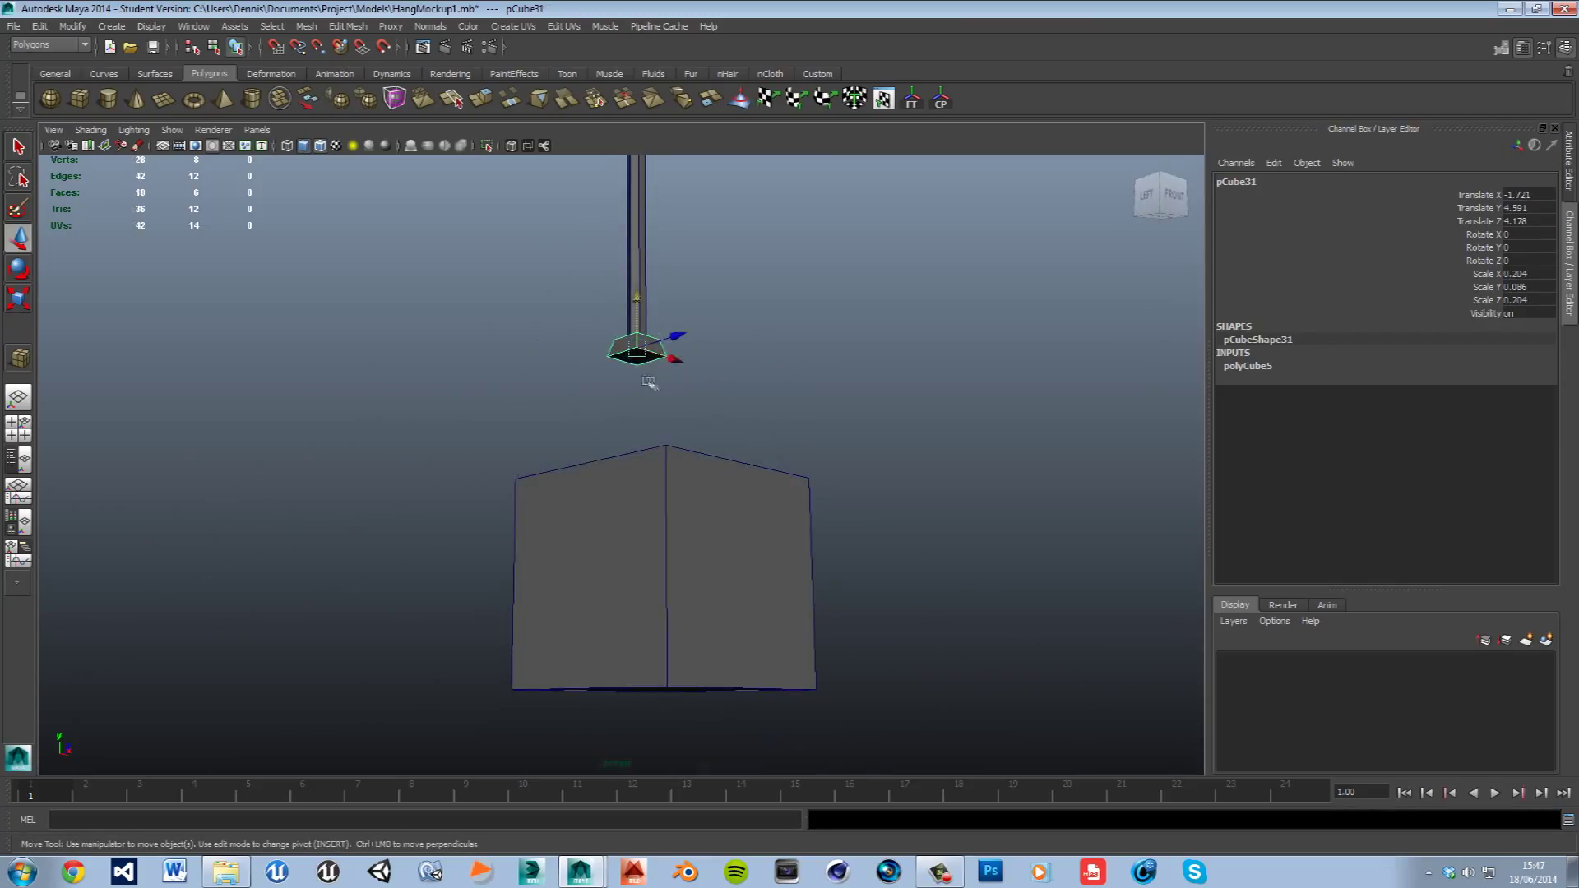
right_drag(648, 384, 645, 394)
key(Delete)
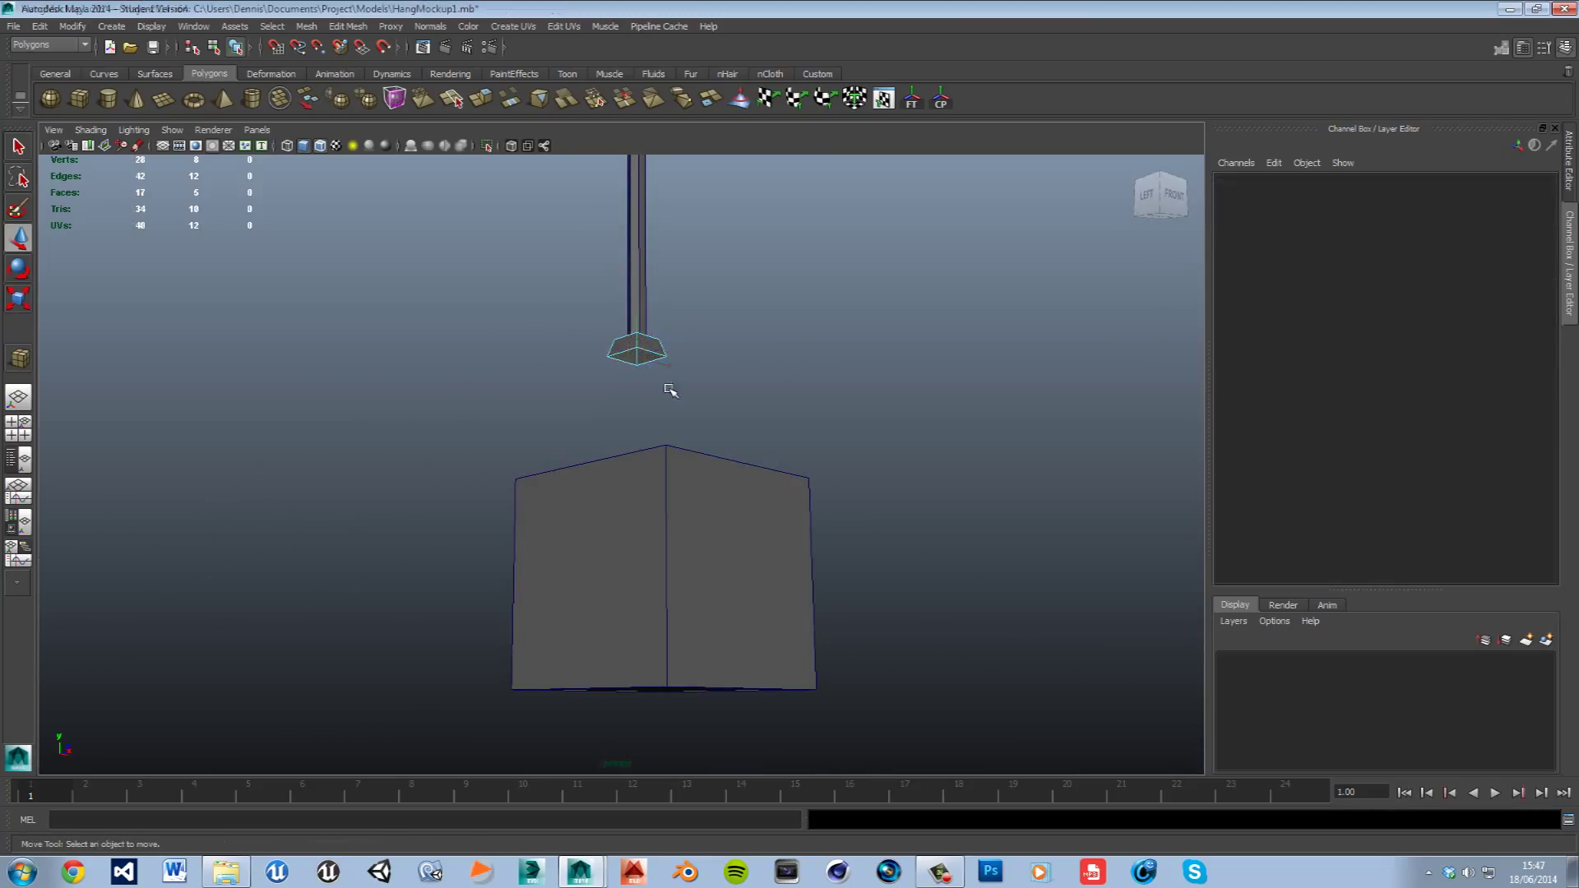
alt+drag(659, 366, 667, 406)
right_click(658, 356)
right_drag(658, 355, 714, 329)
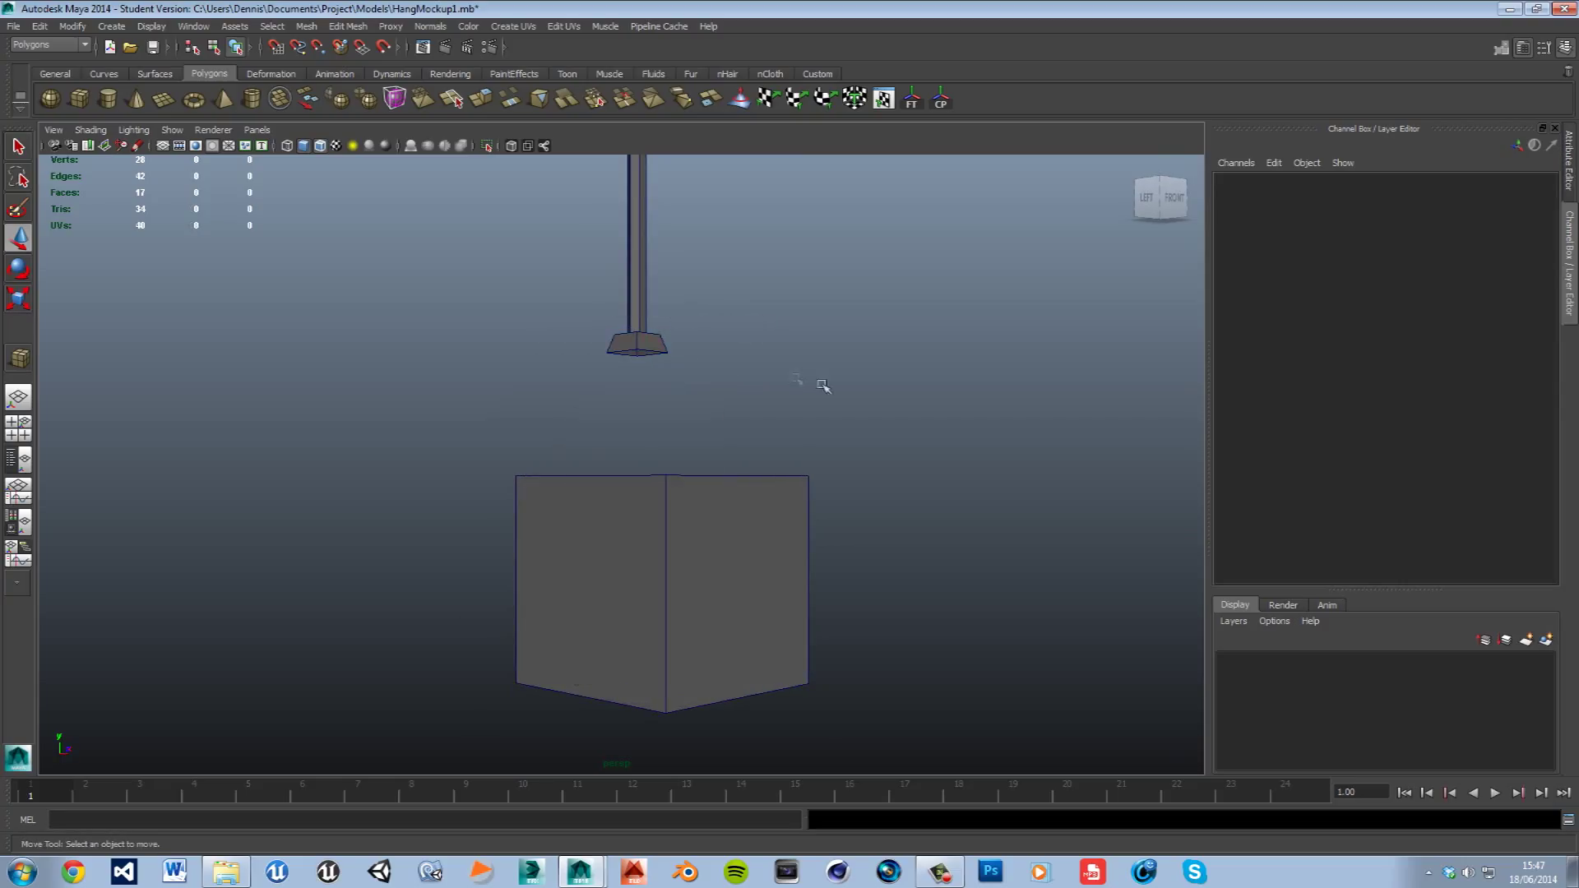
- Align the large cube with the pole by setting its Translate Z to 4.178 and Translate X to -1.721
alt+drag(927, 407, 689, 382)
click(663, 391)
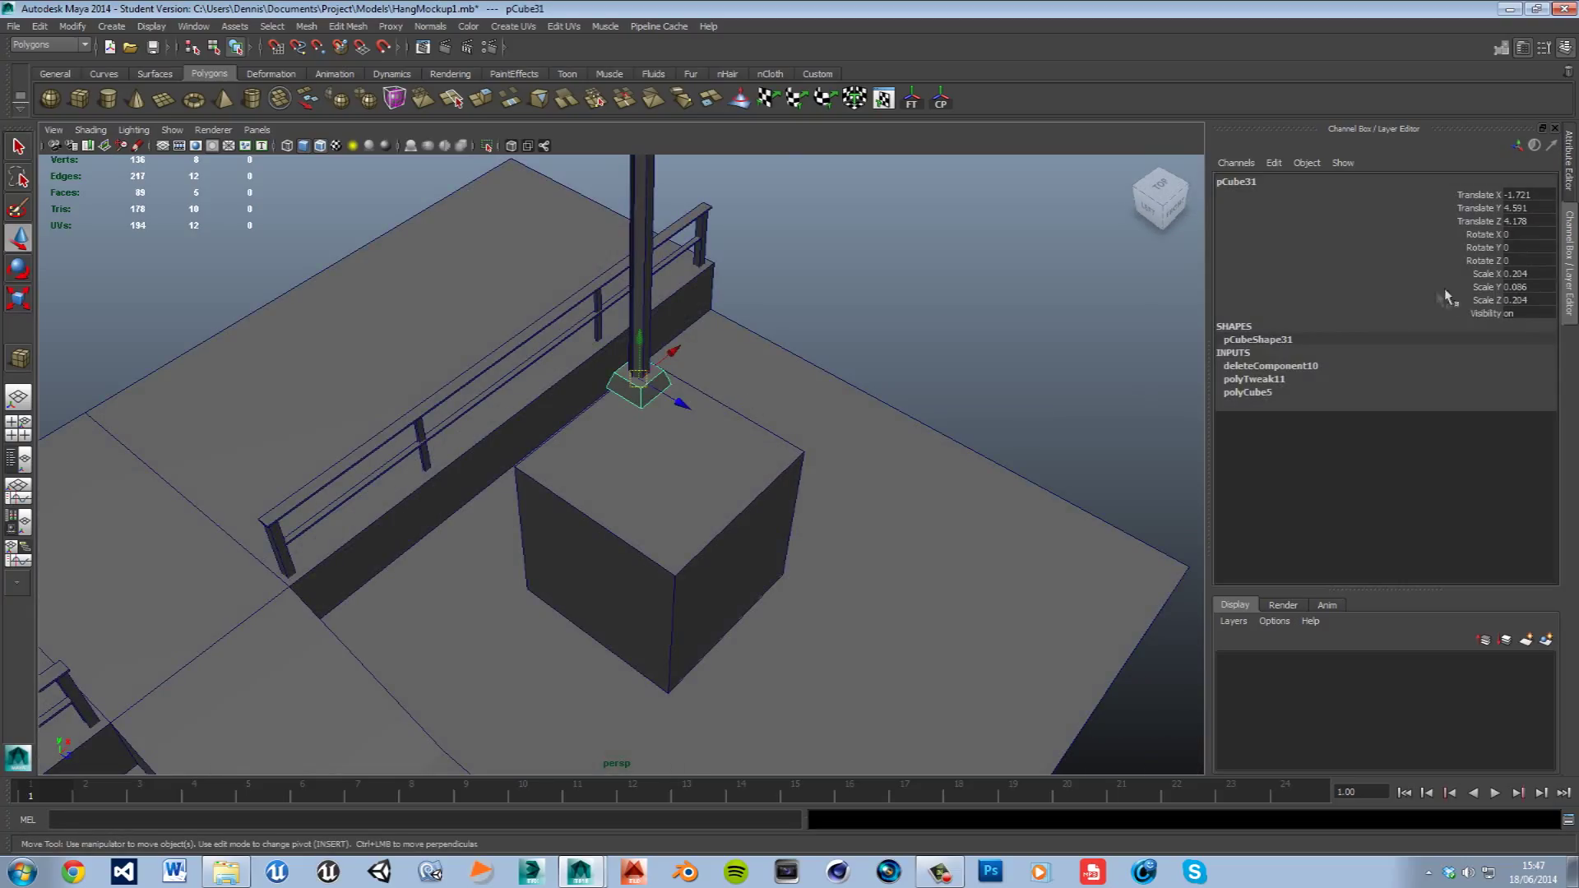
click(711, 494)
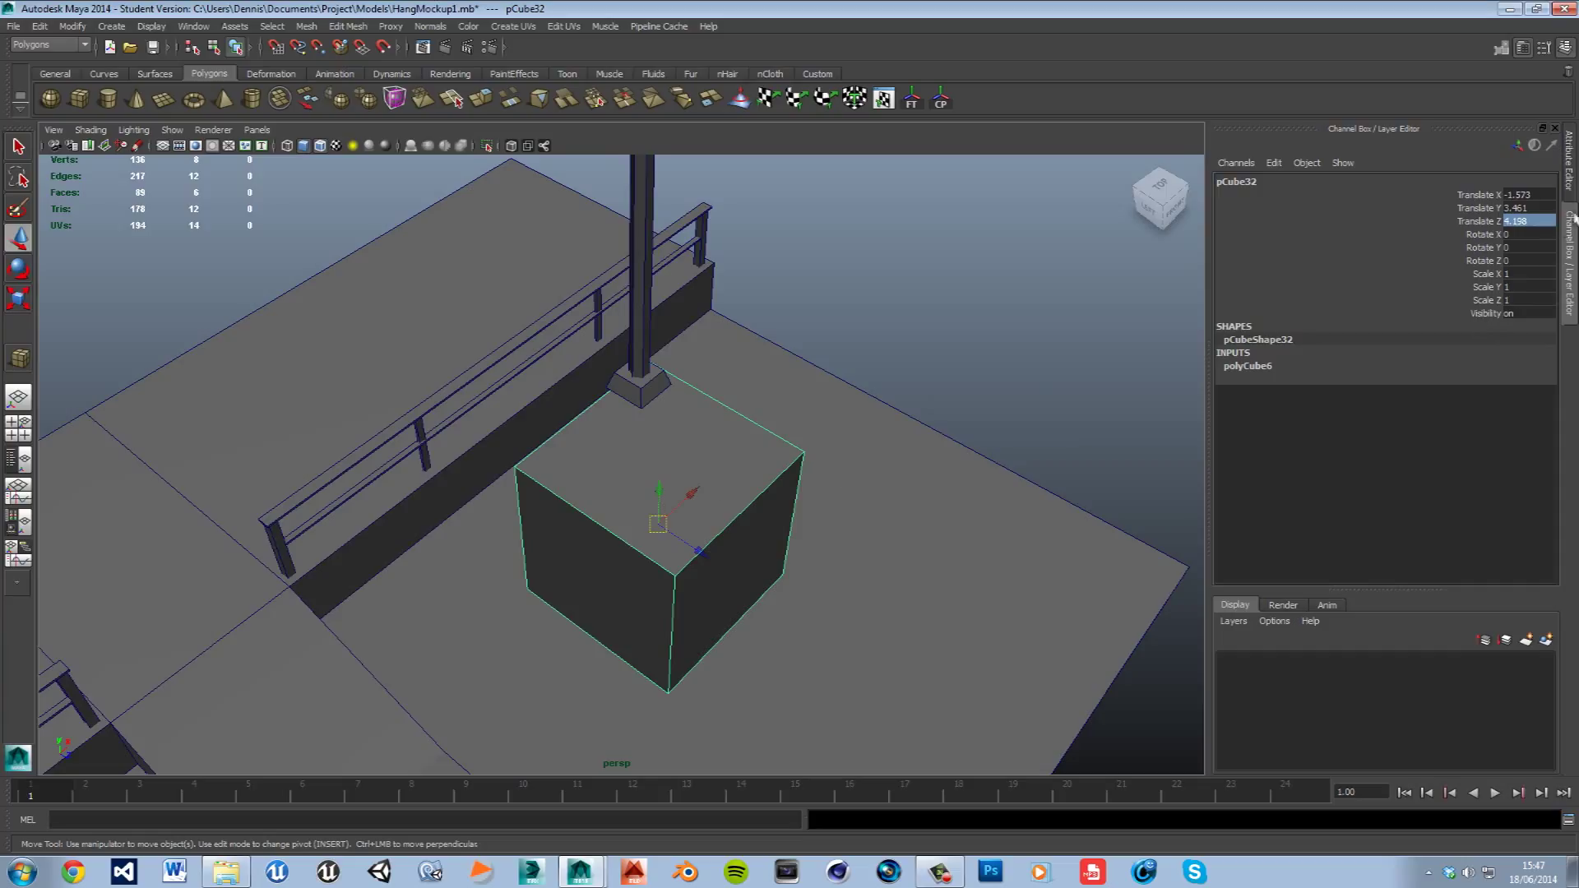
text(4.178)
key(Return)
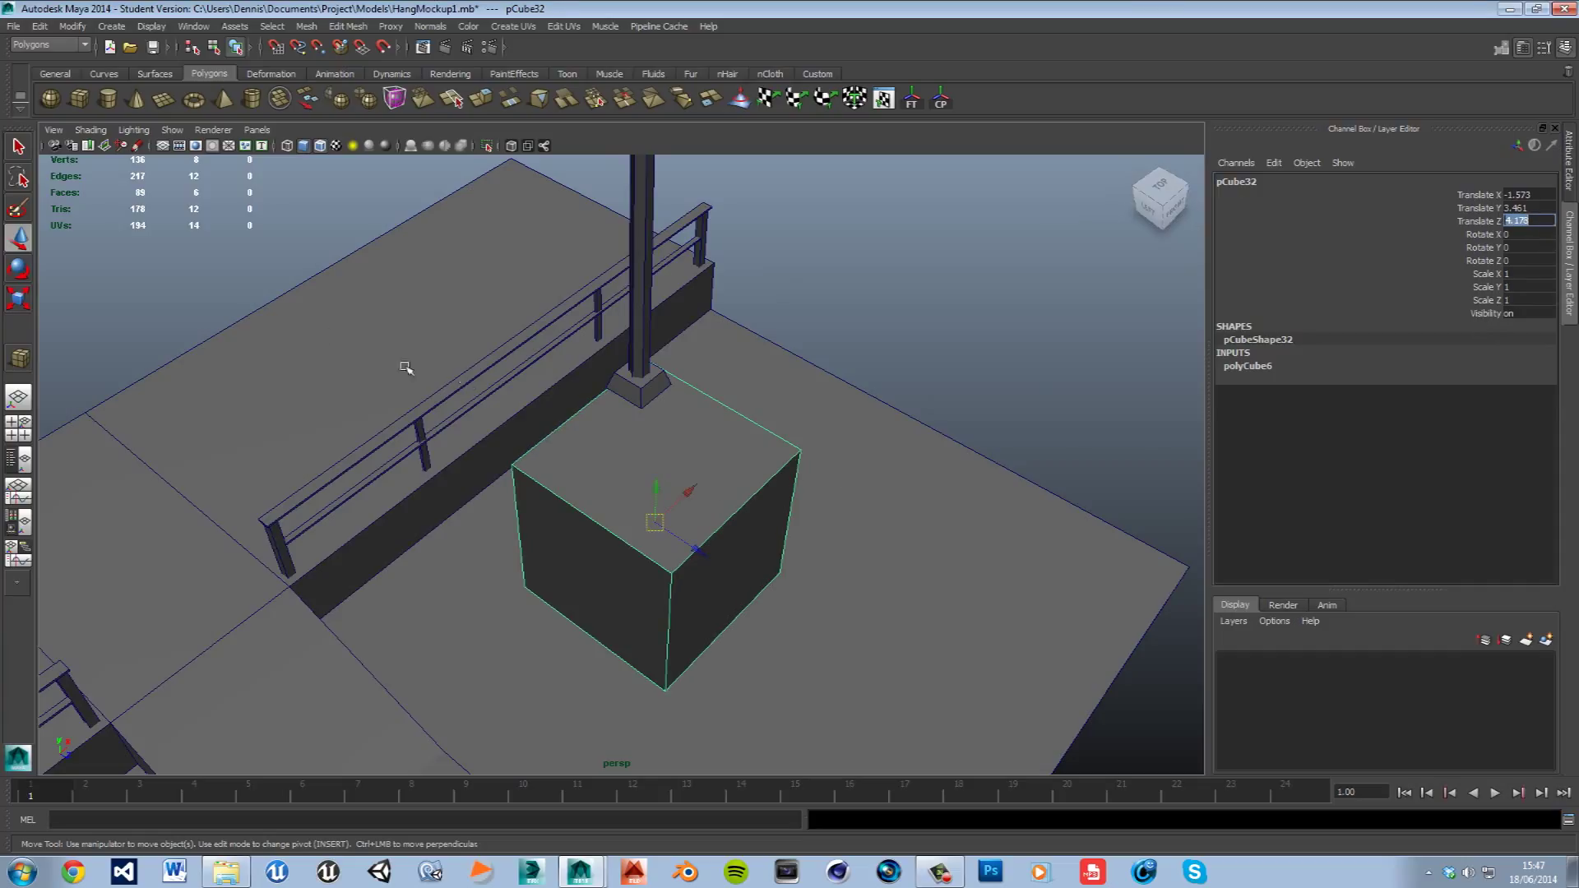
click(649, 313)
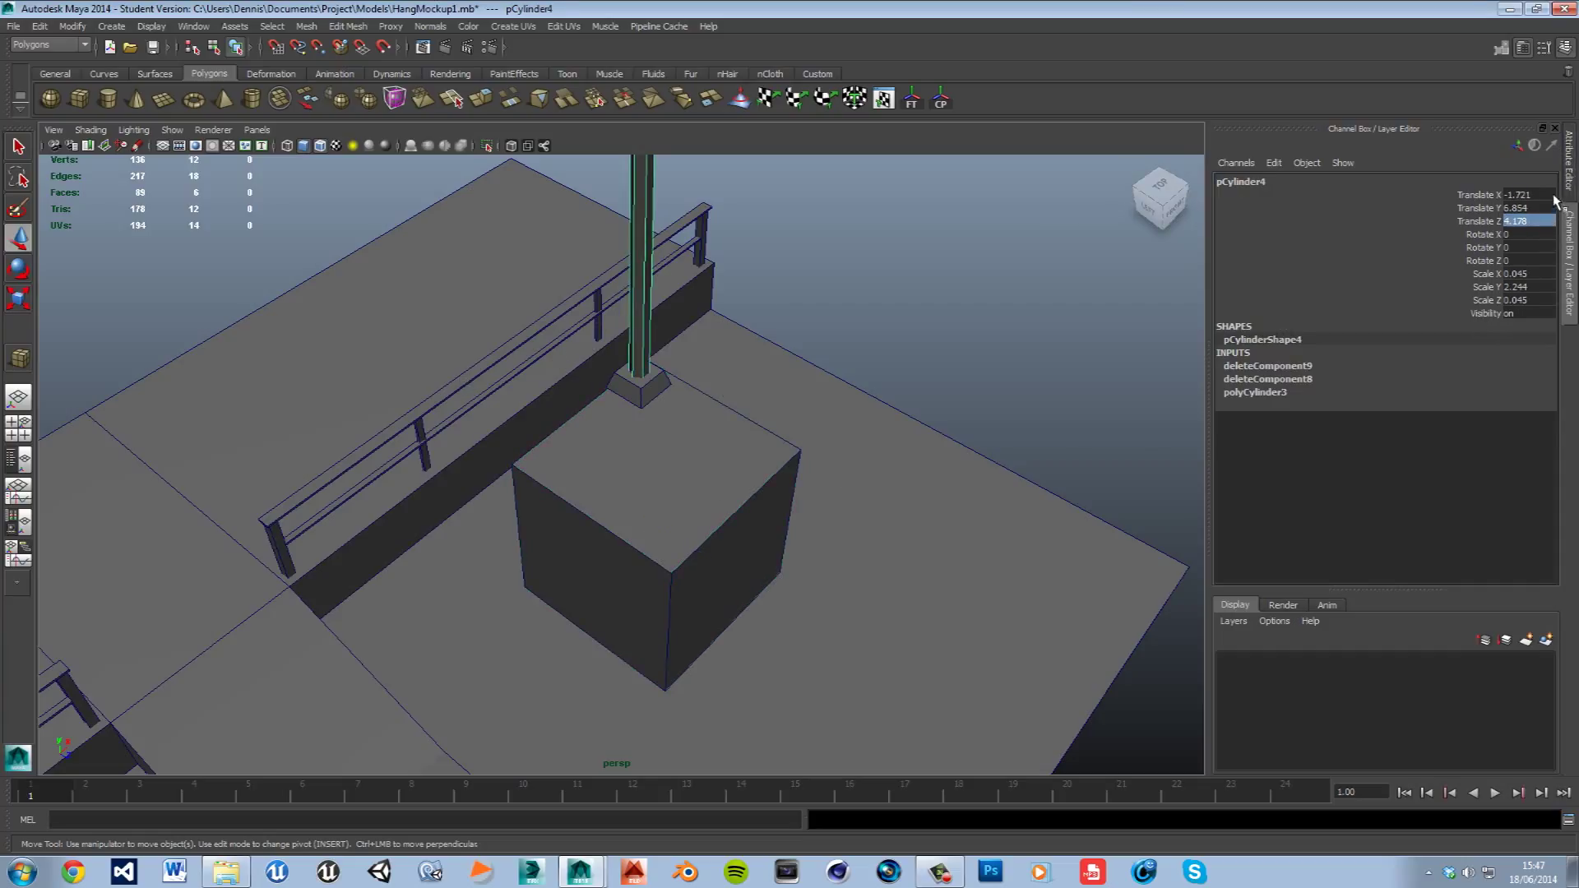
click(1555, 195)
click(706, 497)
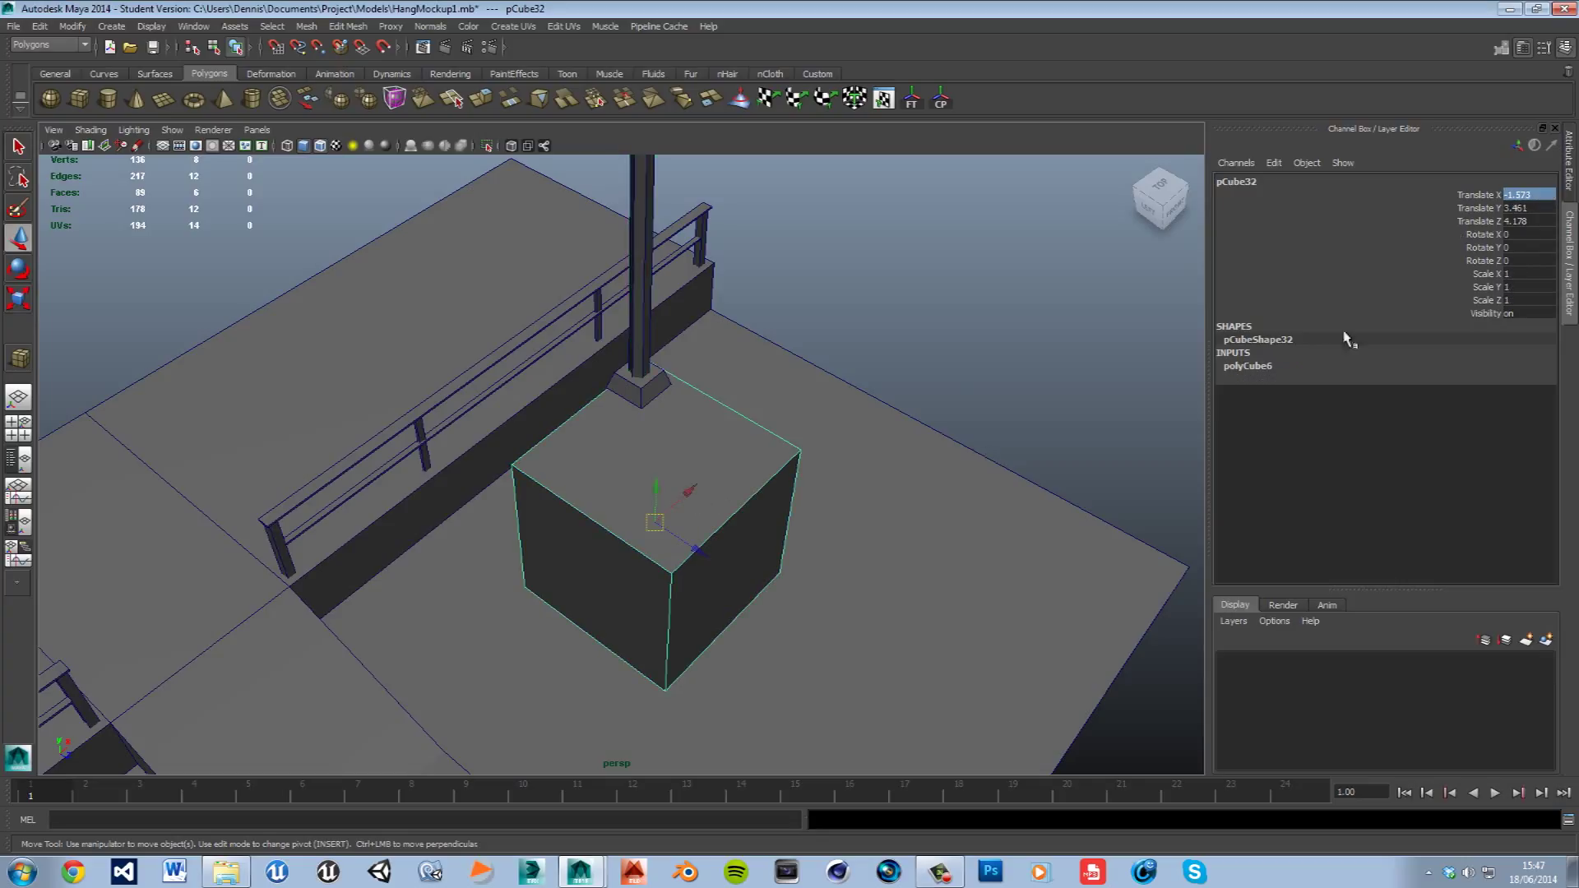
click(1543, 209)
key(Return)
click(1010, 390)
click(619, 484)
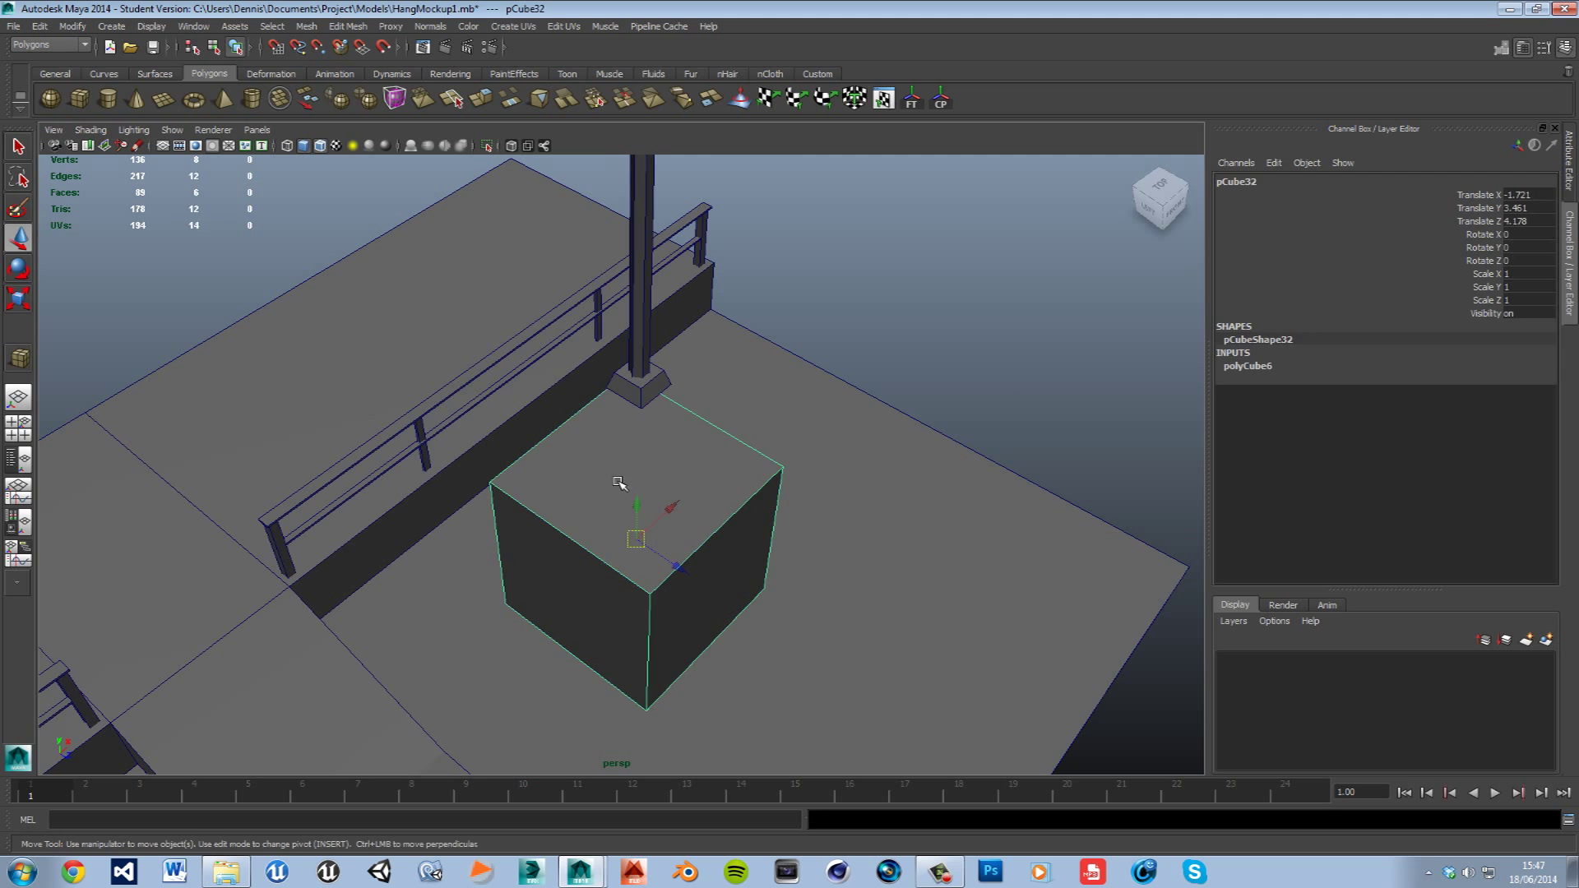
- Flatten the cube to a Y scale of about 0.114 and raise it to about 4.51 in Y under the base block
drag(646, 508, 754, 437)
key(r)
drag(630, 385, 670, 324)
key(w)
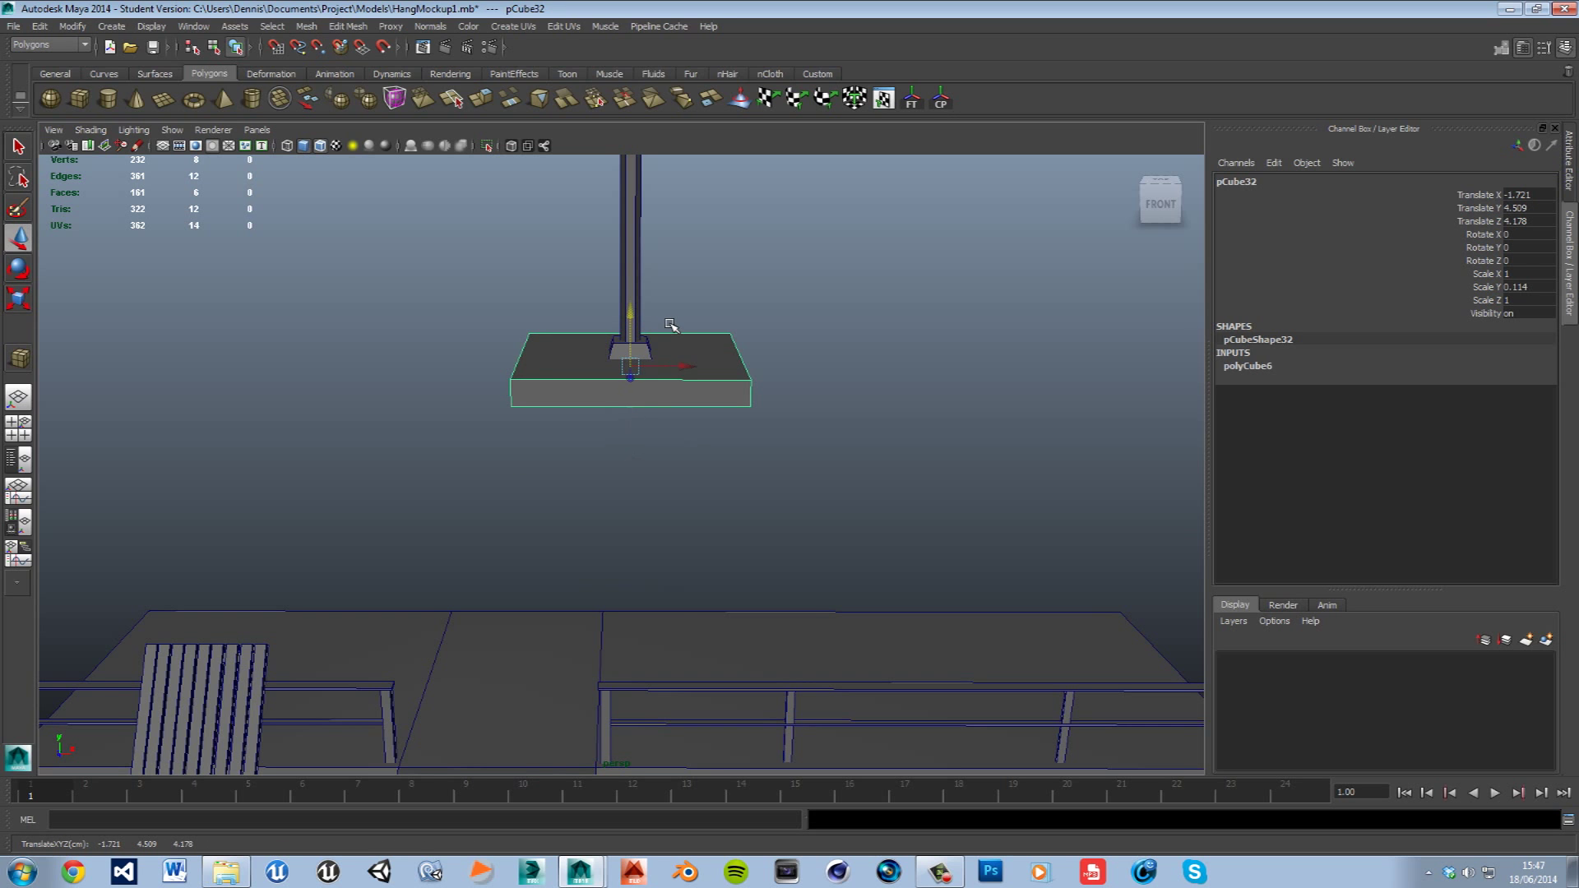
- Shift the slab to about -1.36 in X and narrow it to a Z scale of about 0.321
drag(696, 380, 777, 418)
alt+drag(777, 417, 898, 504)
key(r)
drag(731, 361, 709, 361)
- Thin the slab by raising its bottom face to about 4.52 in Y
alt+drag(658, 421, 839, 477)
right_drag(718, 380, 729, 414)
click(696, 399)
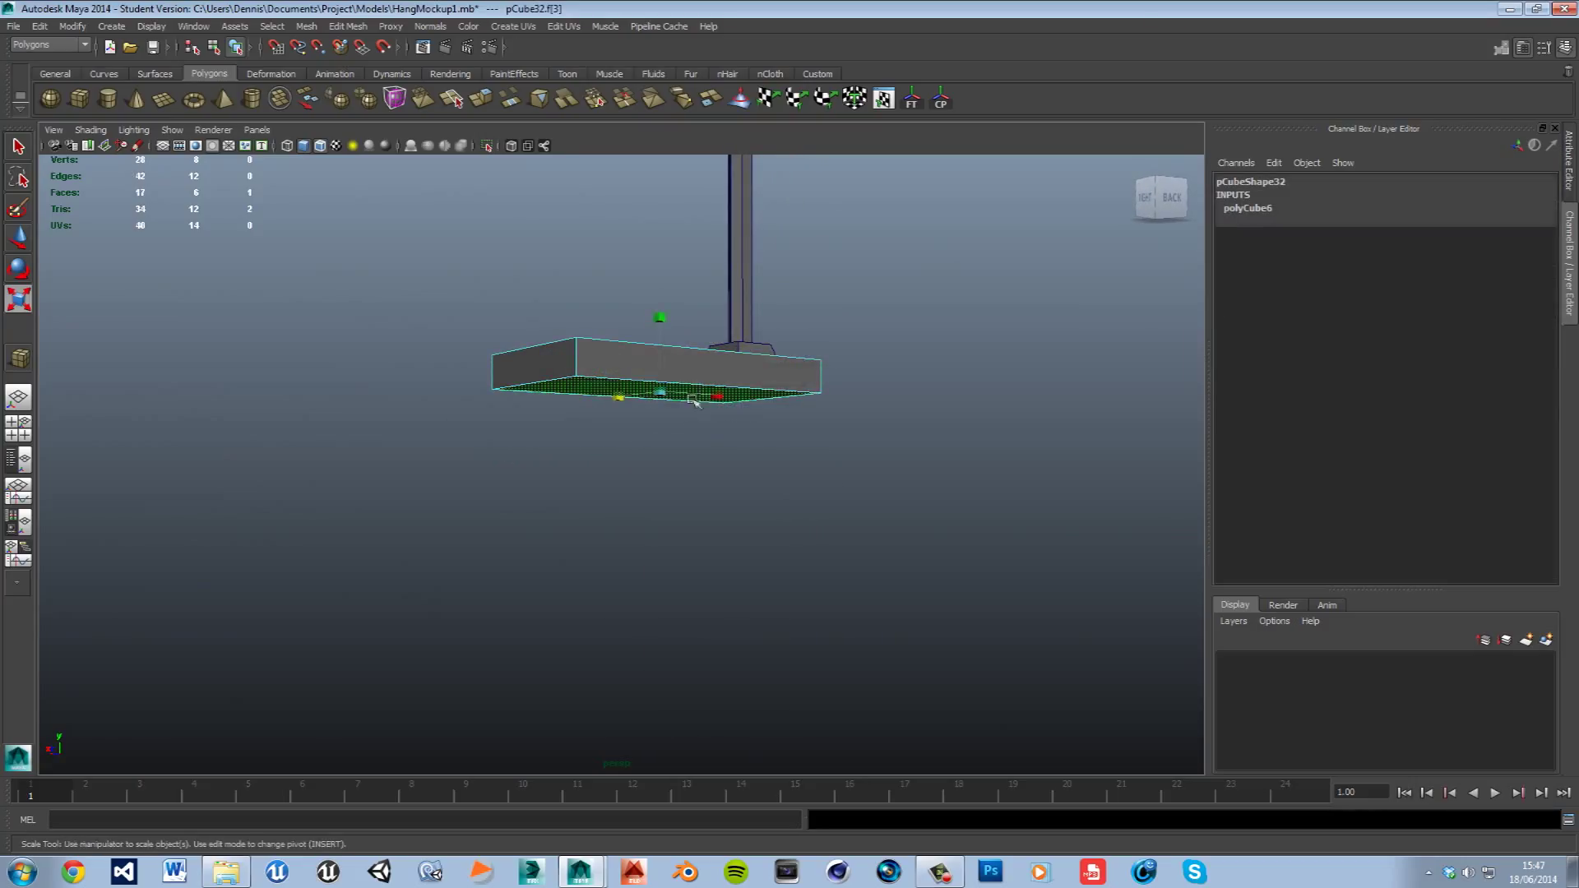
key(w)
drag(670, 345, 675, 324)
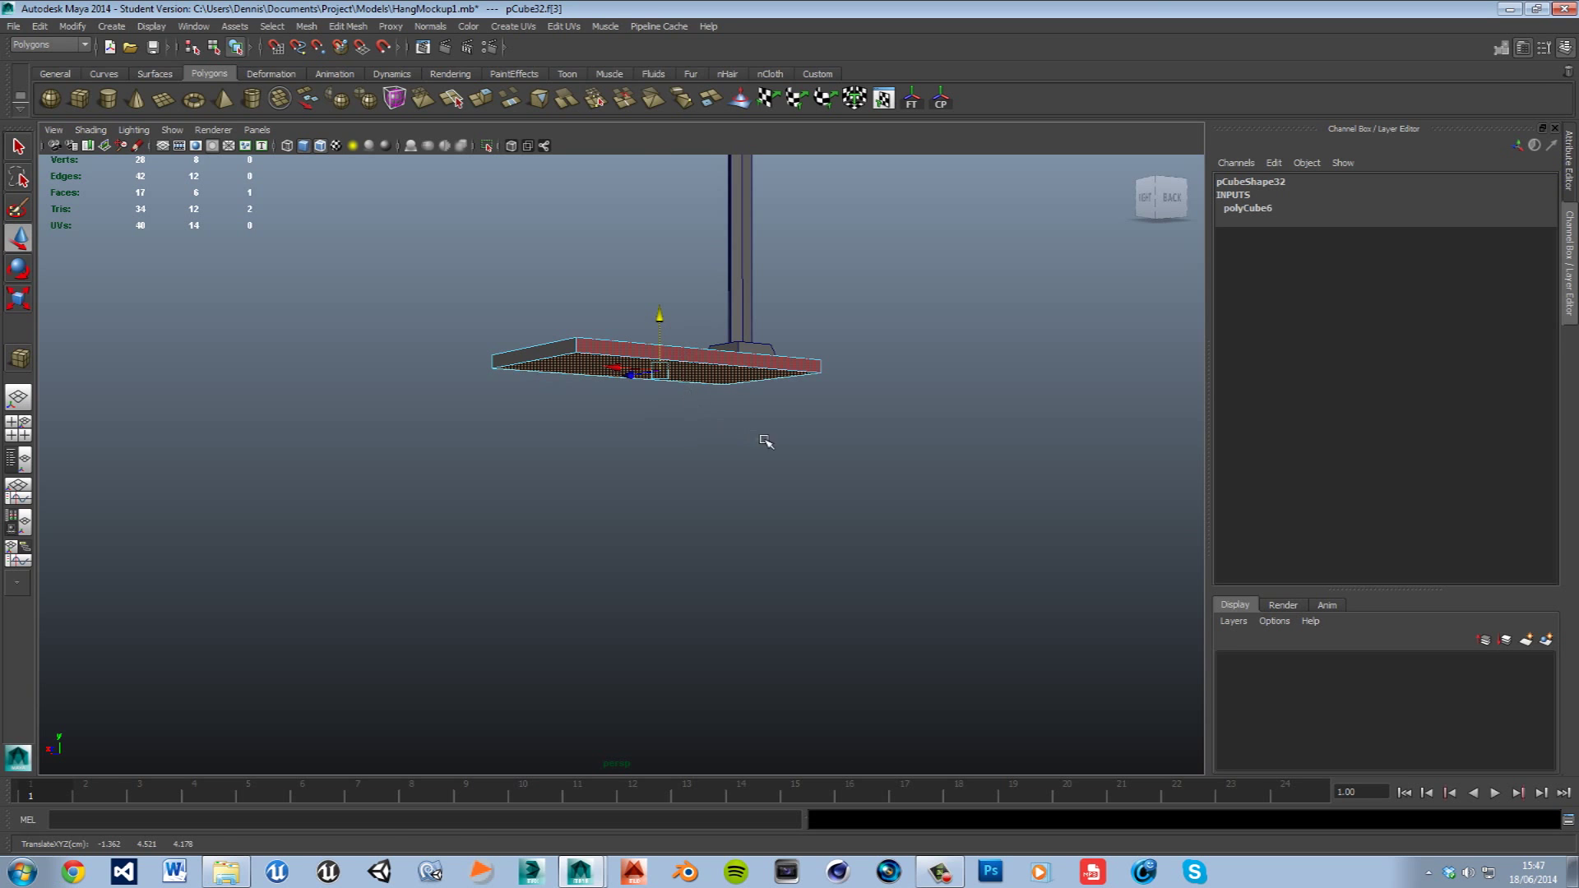
- Lengthen the slab by moving its far end face outward in X, and widen the whole slab slightly in Z
alt+drag(754, 436, 774, 438)
alt+drag(743, 384, 666, 406)
click(661, 403)
scroll(628, 408, down, 5)
drag(596, 457, 682, 562)
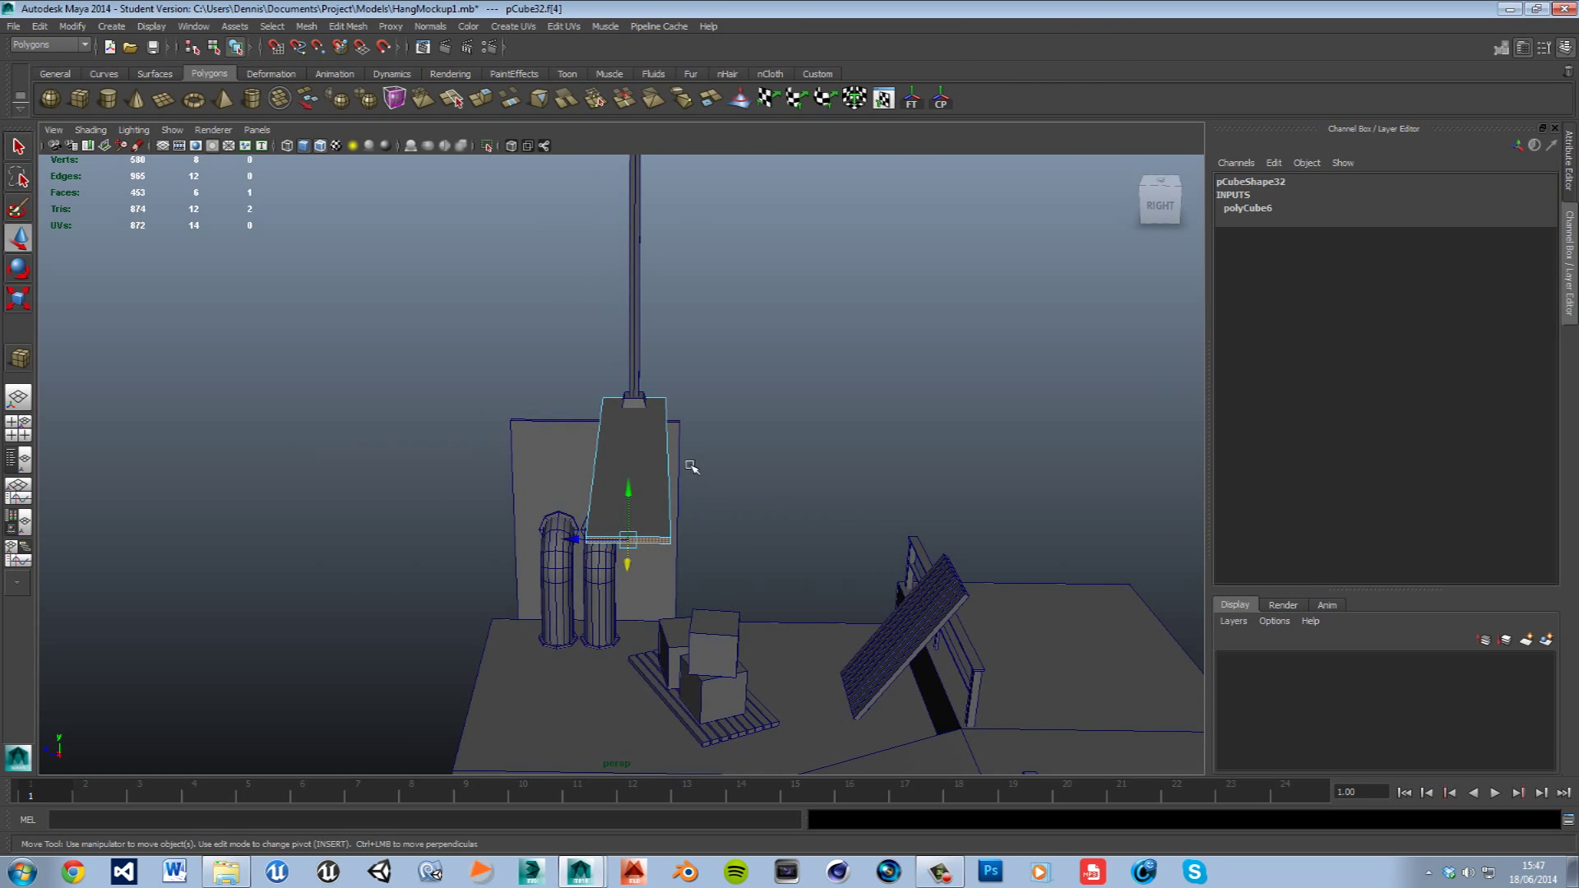
right_drag(659, 465, 714, 435)
key(r)
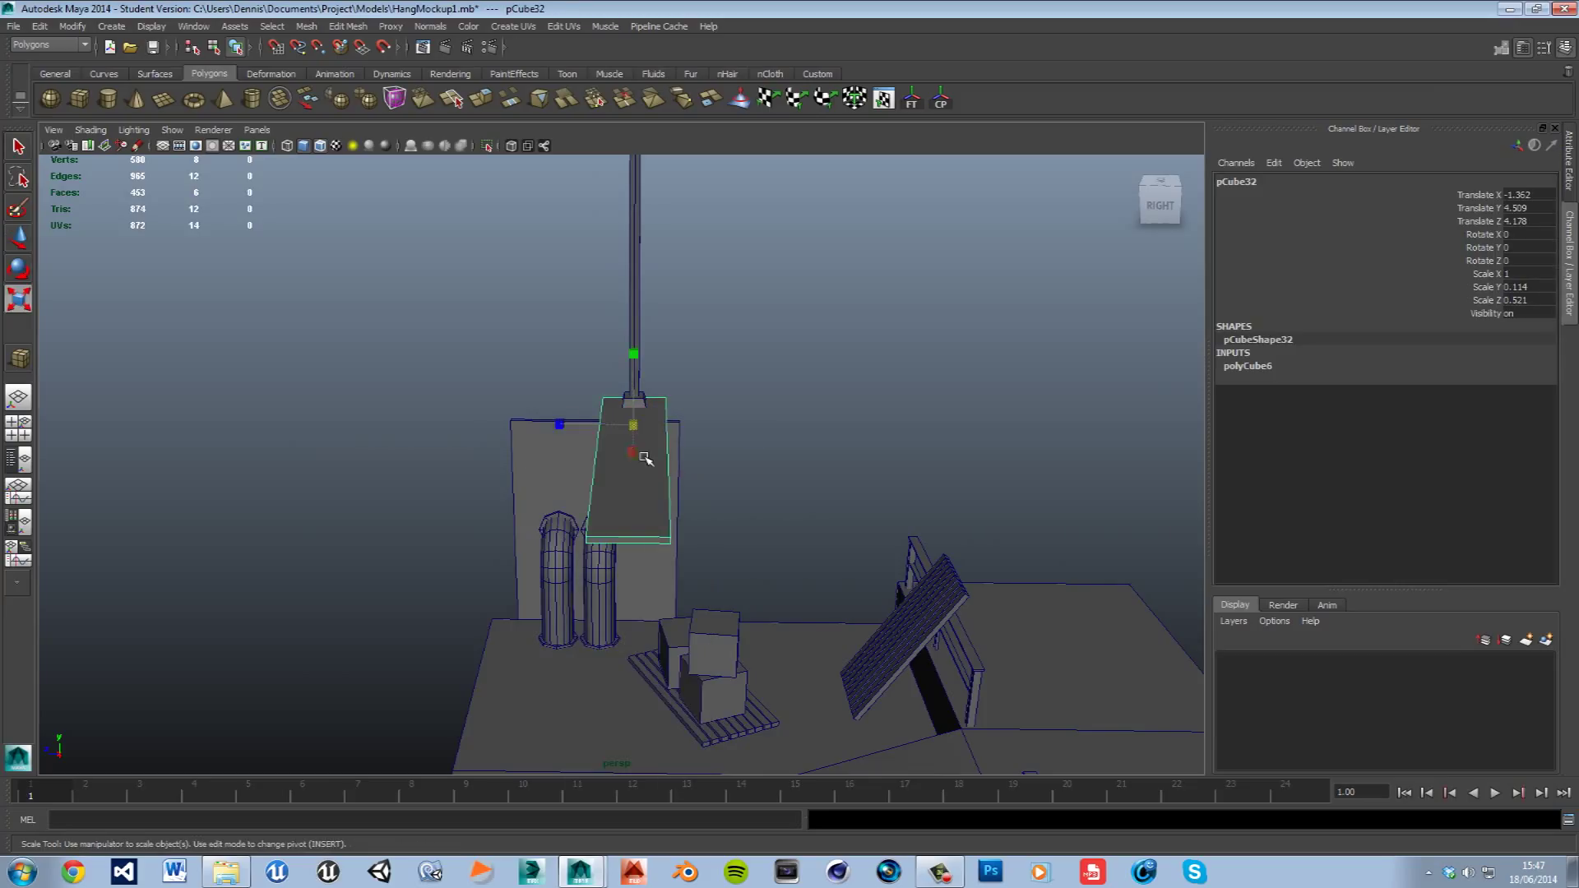
drag(561, 427, 551, 429)
- Extrude the slab's side and end faces outward by a Local Translate Z of about 0.084
alt+drag(607, 563, 712, 514)
scroll(634, 527, up, 2)
right_drag(724, 385, 728, 420)
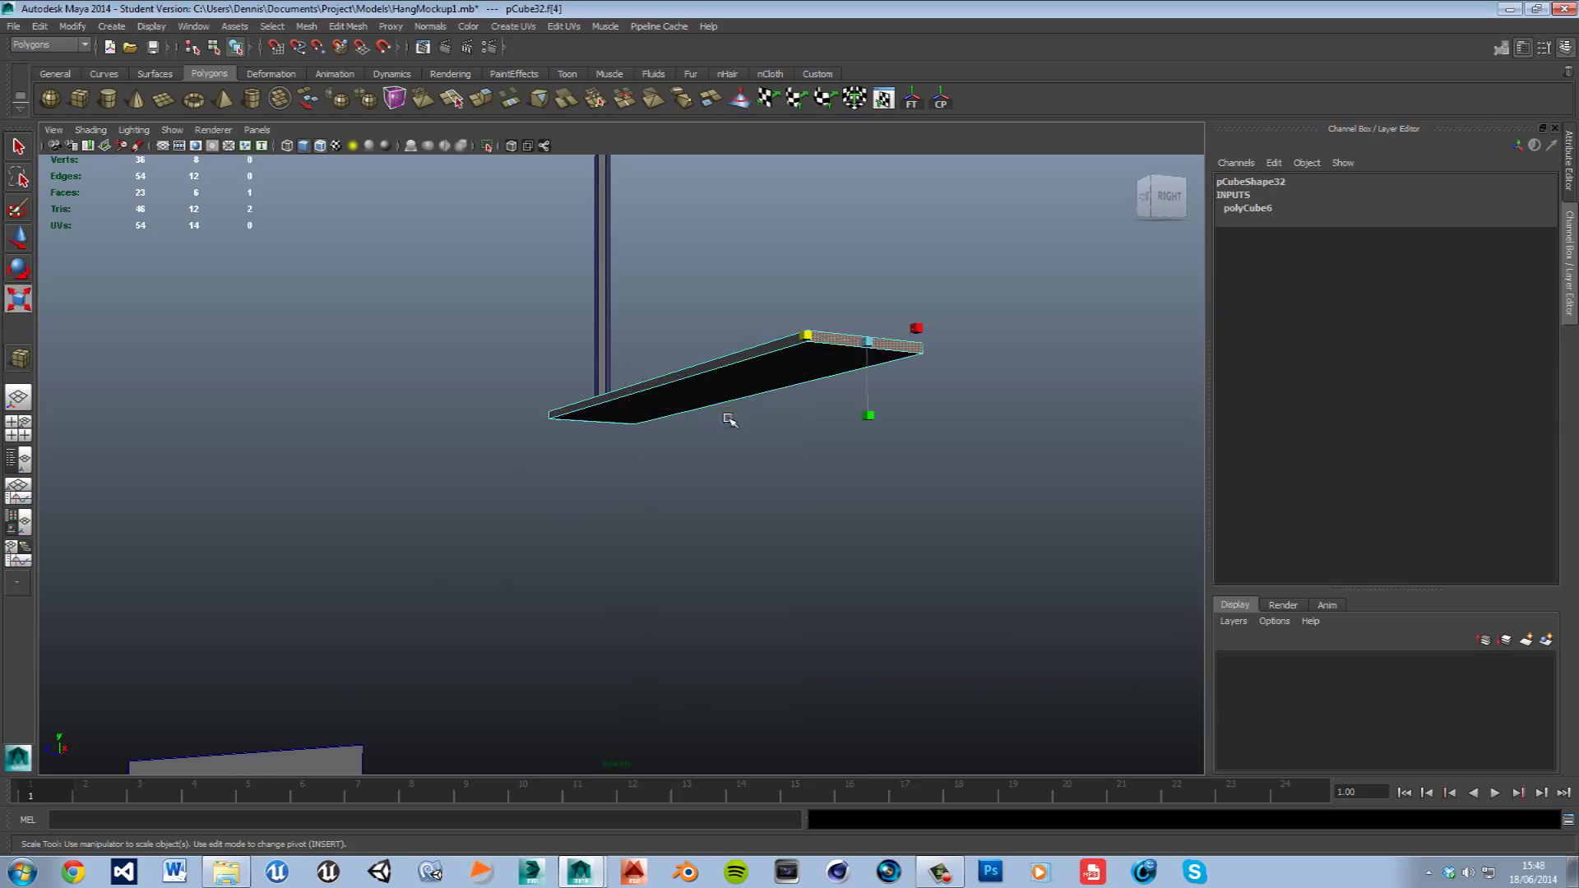
click(703, 373)
shift+click(842, 342)
alt+drag(912, 408, 661, 442)
key(r)
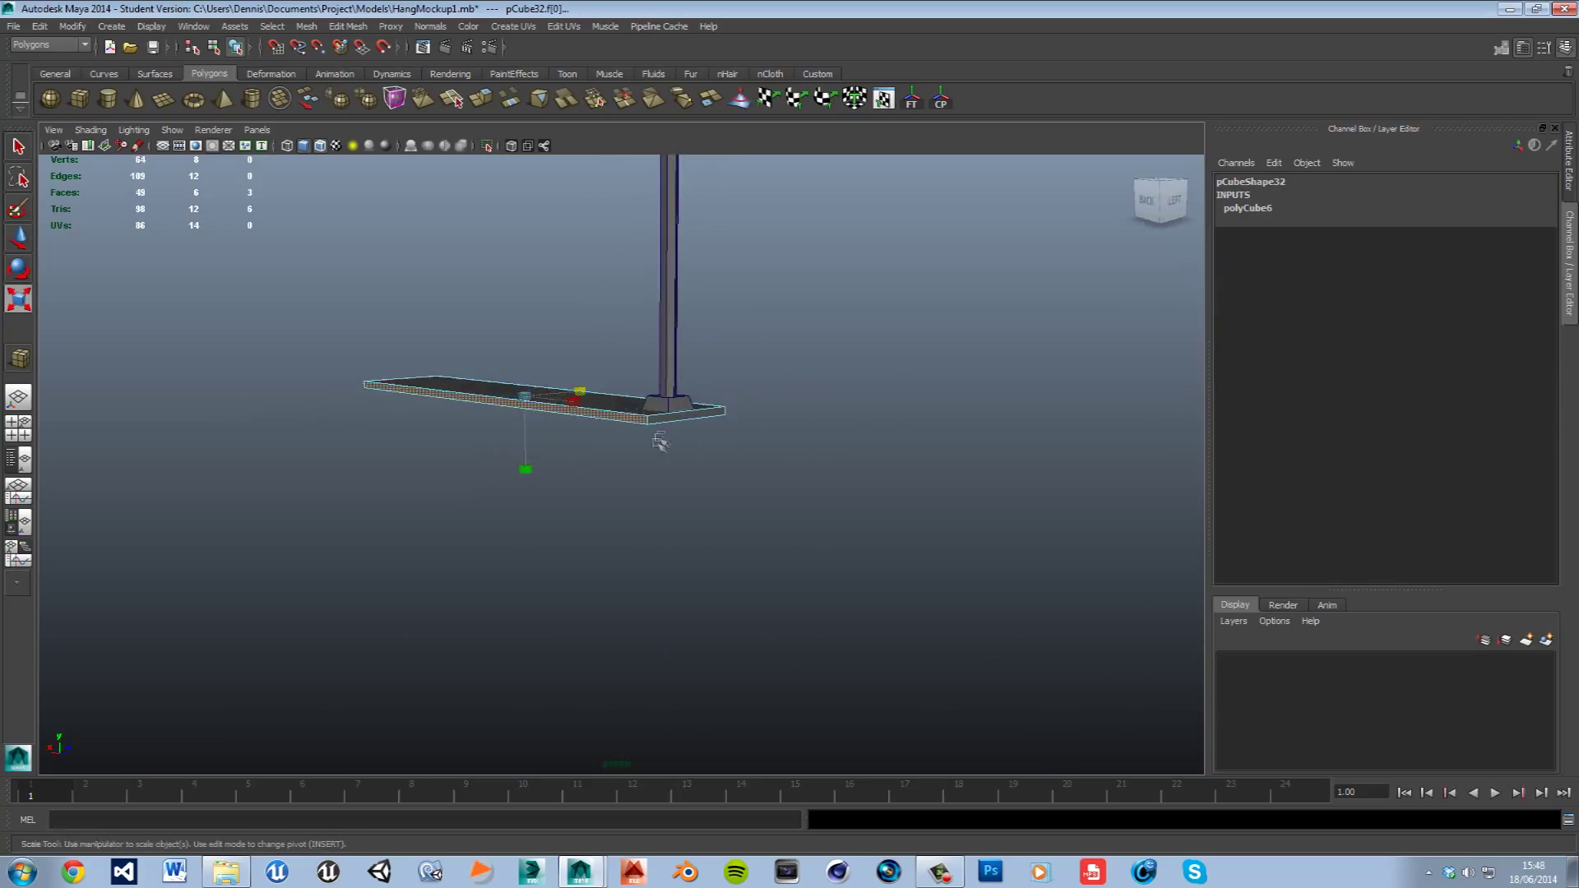
shift+right_drag(681, 420, 688, 452)
alt+drag(657, 471, 929, 547)
drag(552, 546, 557, 557)
drag(557, 557, 549, 557)
- Extrude the underside faces of the slab's outer rim downward by a Local Translate Z of about 0.247
alt+drag(843, 594, 811, 481)
alt+middle_drag(804, 436, 810, 509)
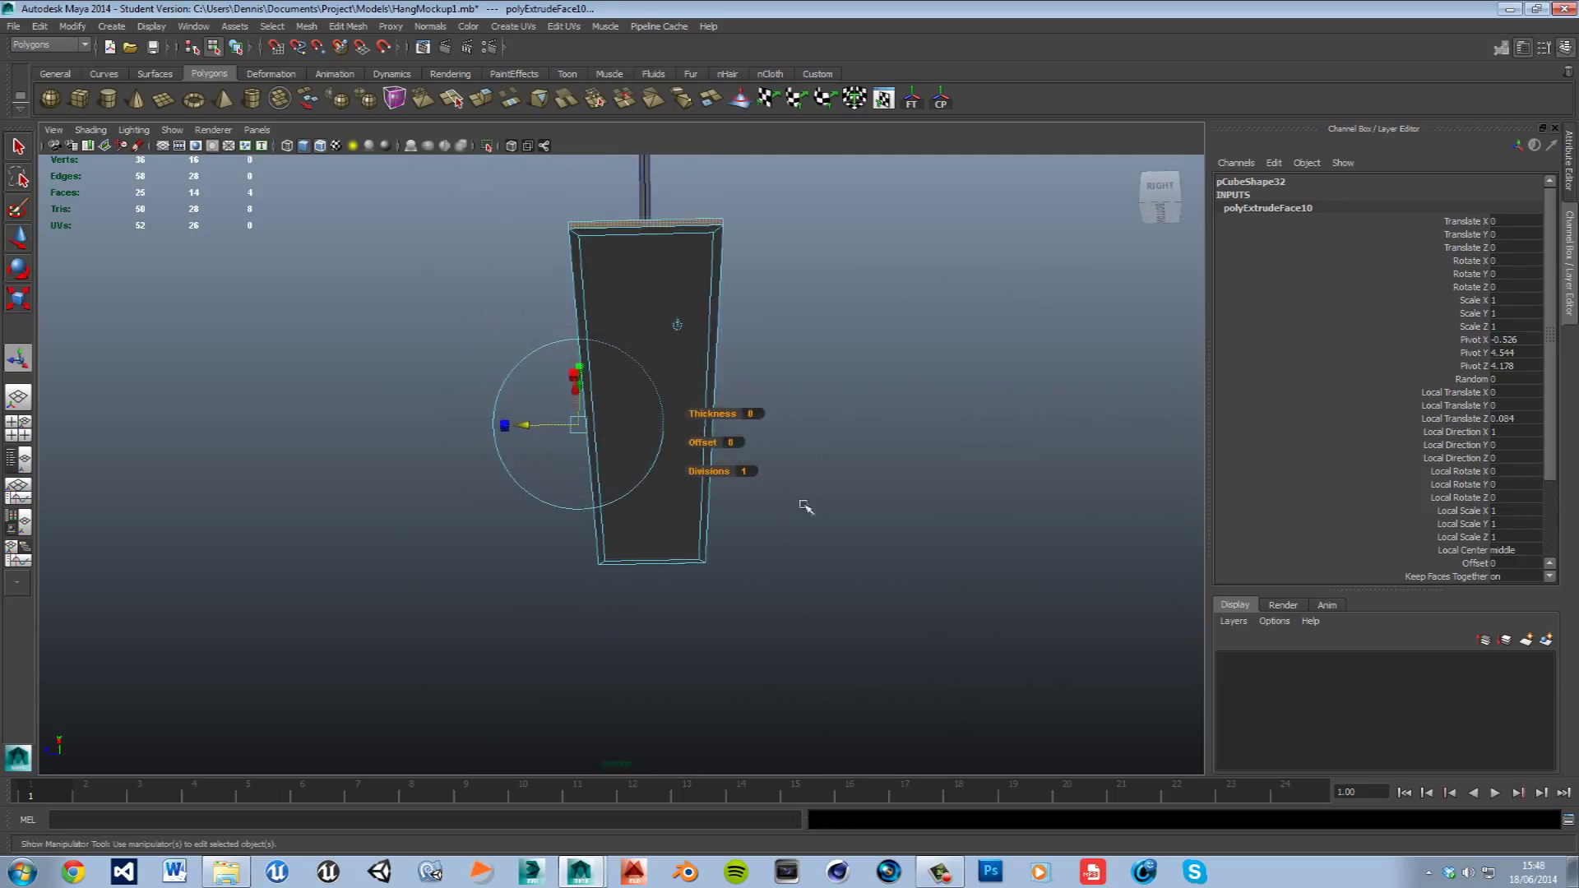
click(682, 247)
shift+click(726, 264)
shift+click(648, 528)
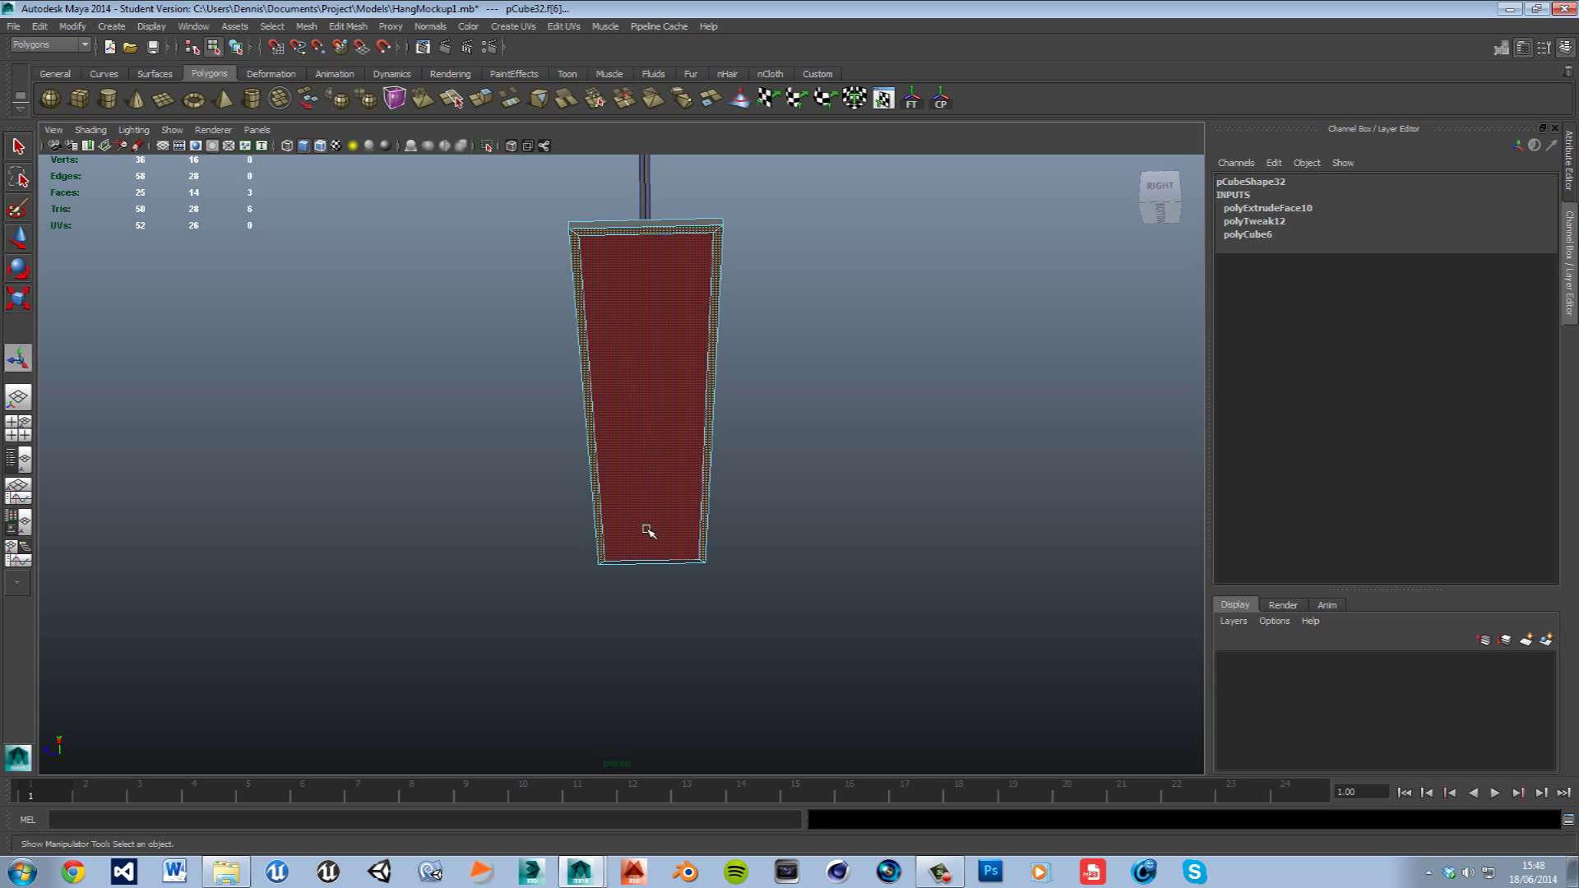
alt+drag(643, 574, 804, 571)
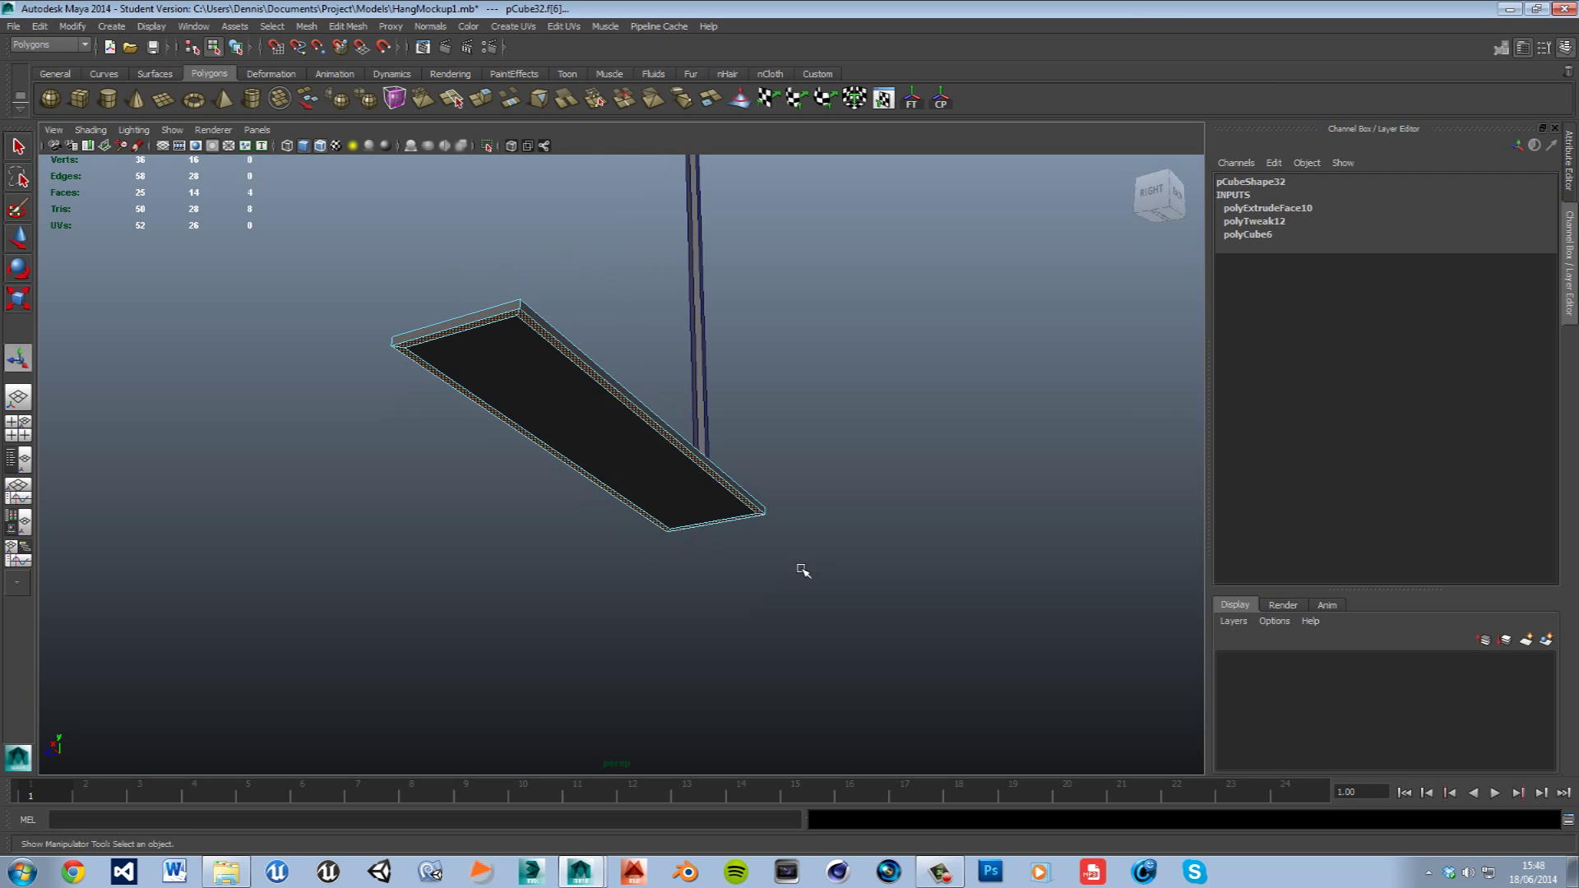
shift+right_drag(710, 475, 723, 513)
drag(564, 513, 566, 560)
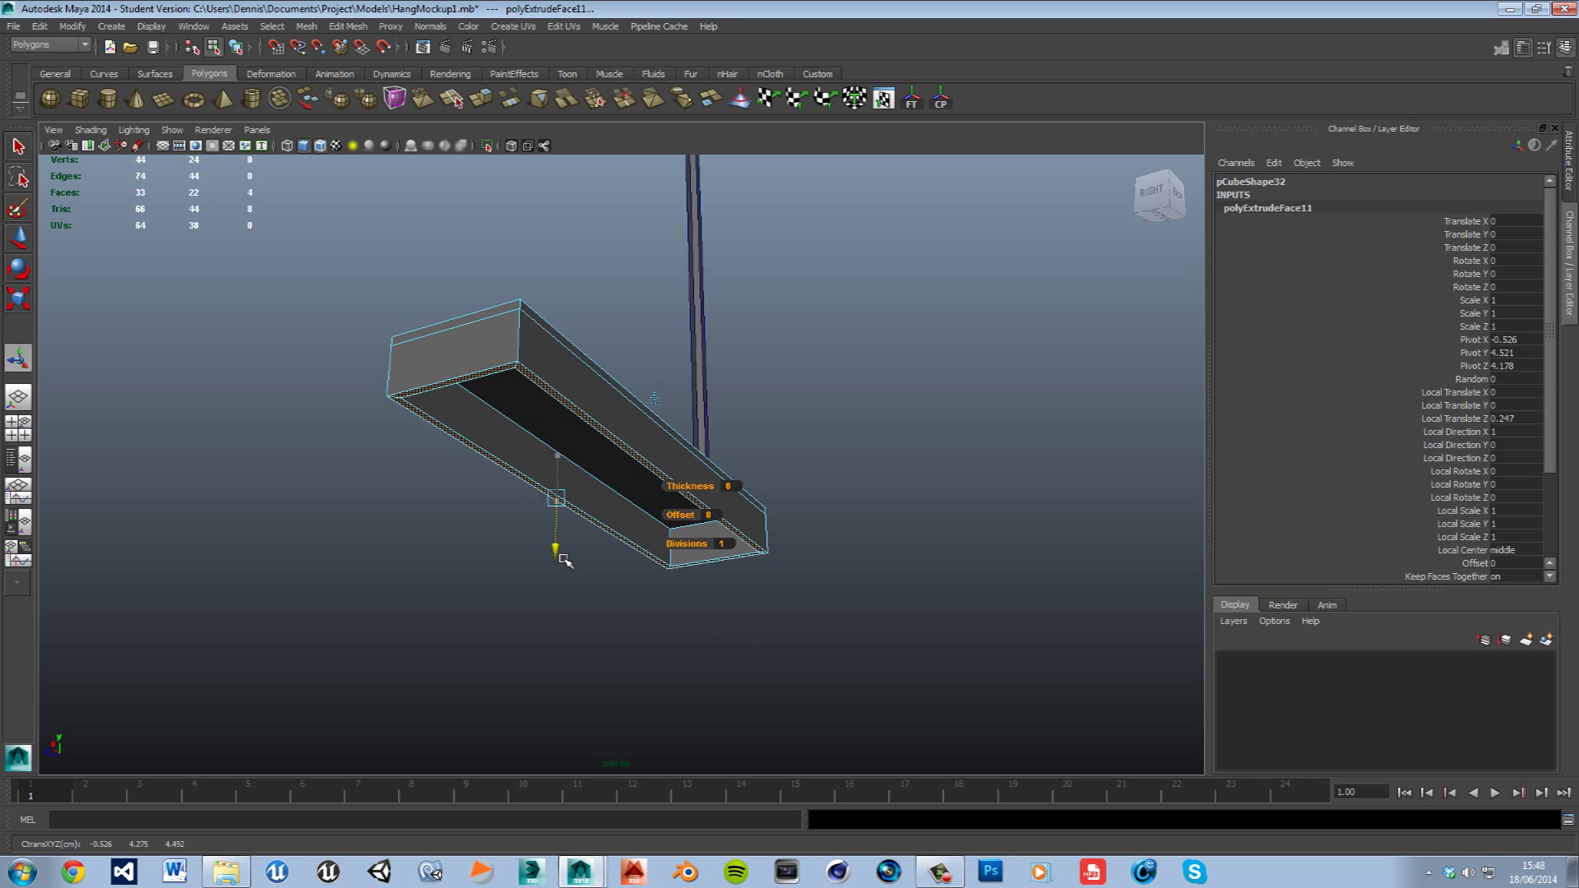
- Taper the slab's hollow frame by scaling its lower rim faces inward, and clear the selection
alt+drag(928, 556, 1003, 552)
key(r)
alt+drag(830, 534, 873, 539)
alt+drag(727, 520, 755, 486)
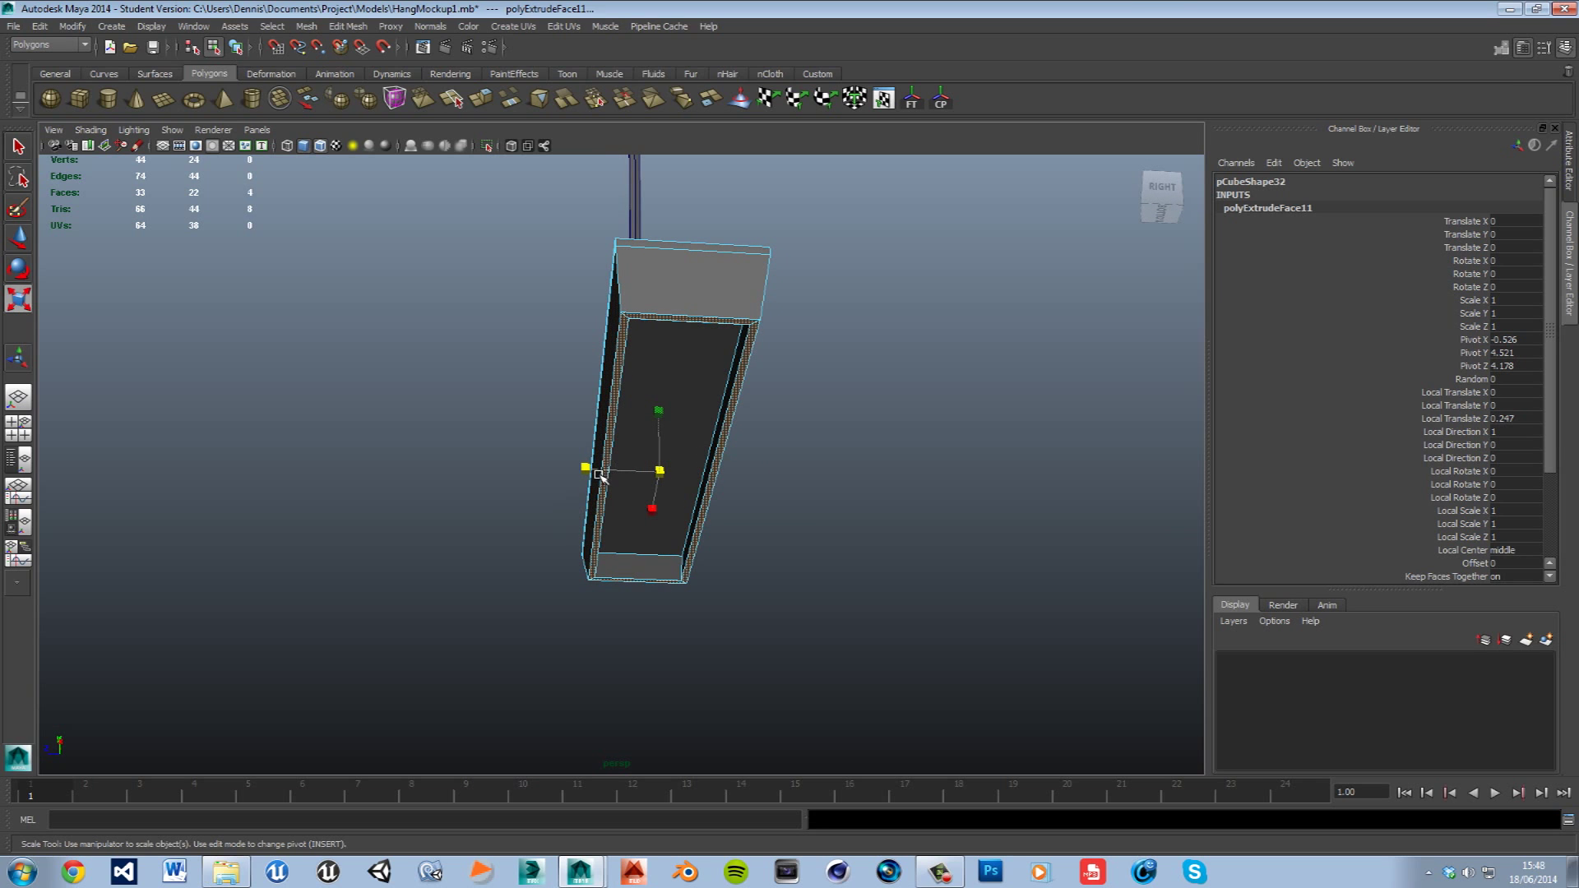
drag(597, 479, 609, 481)
alt+drag(880, 531, 959, 529)
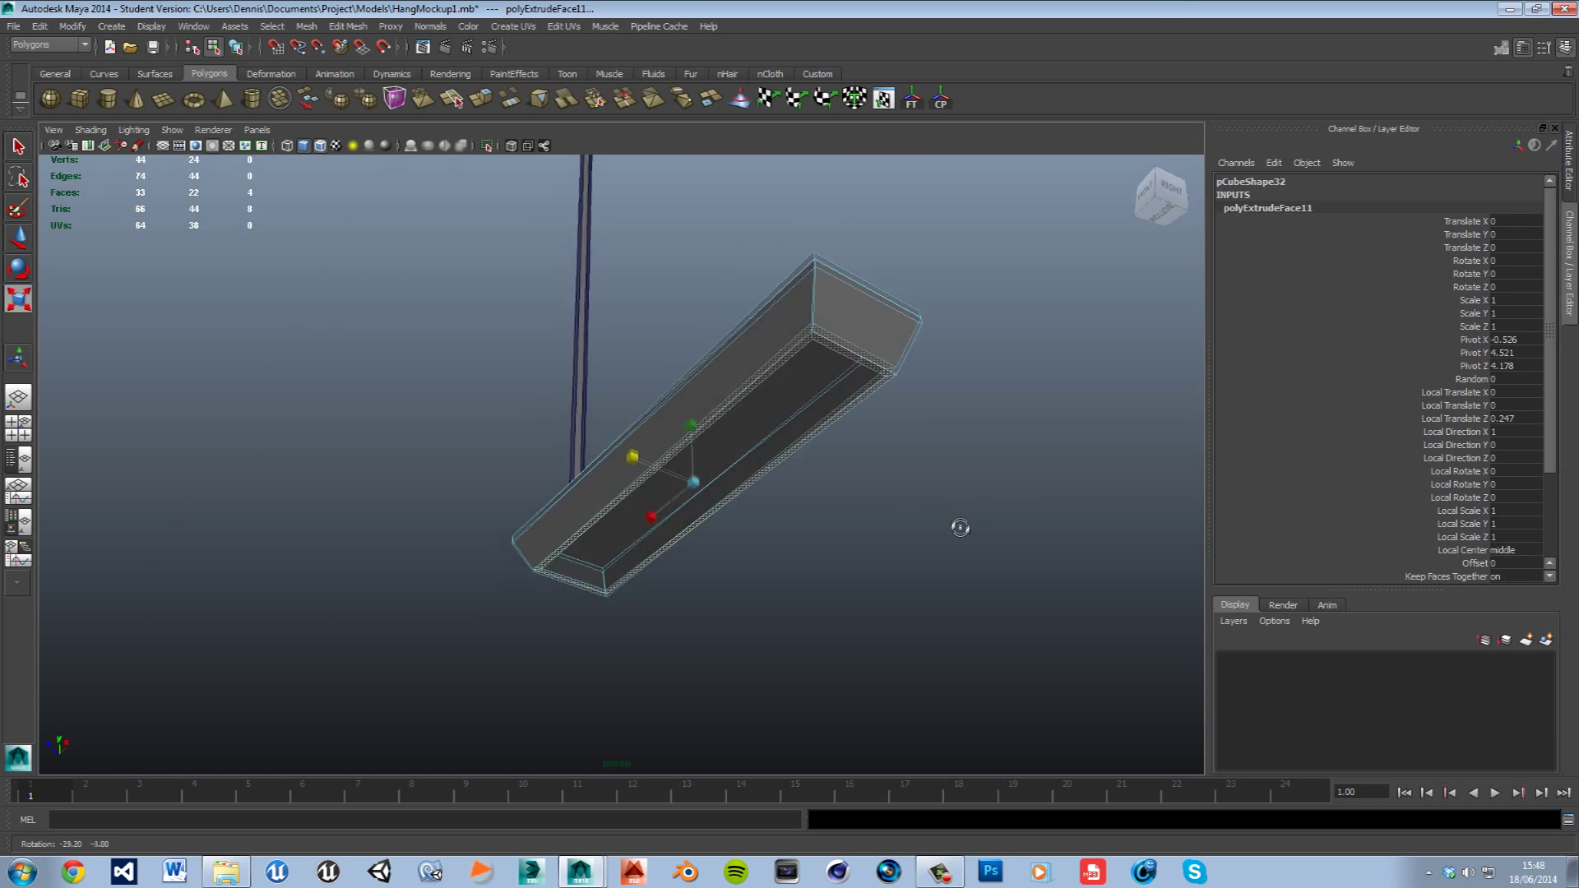
key(w)
alt+drag(703, 465, 839, 557)
key(r)
drag(703, 495, 707, 501)
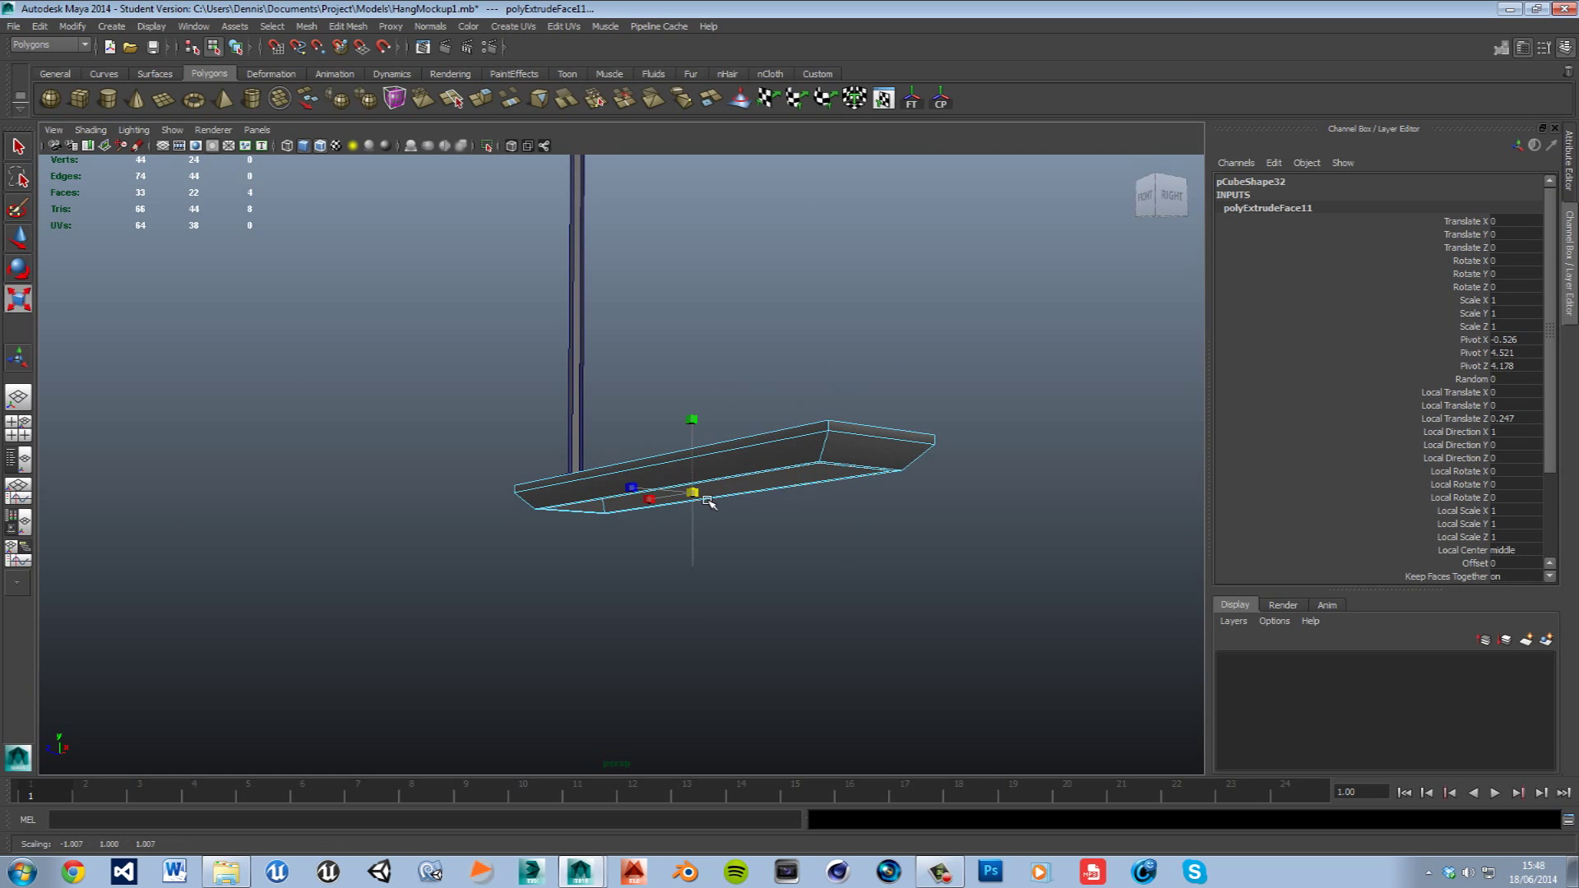
click(935, 521)
alt+drag(934, 521, 914, 487)
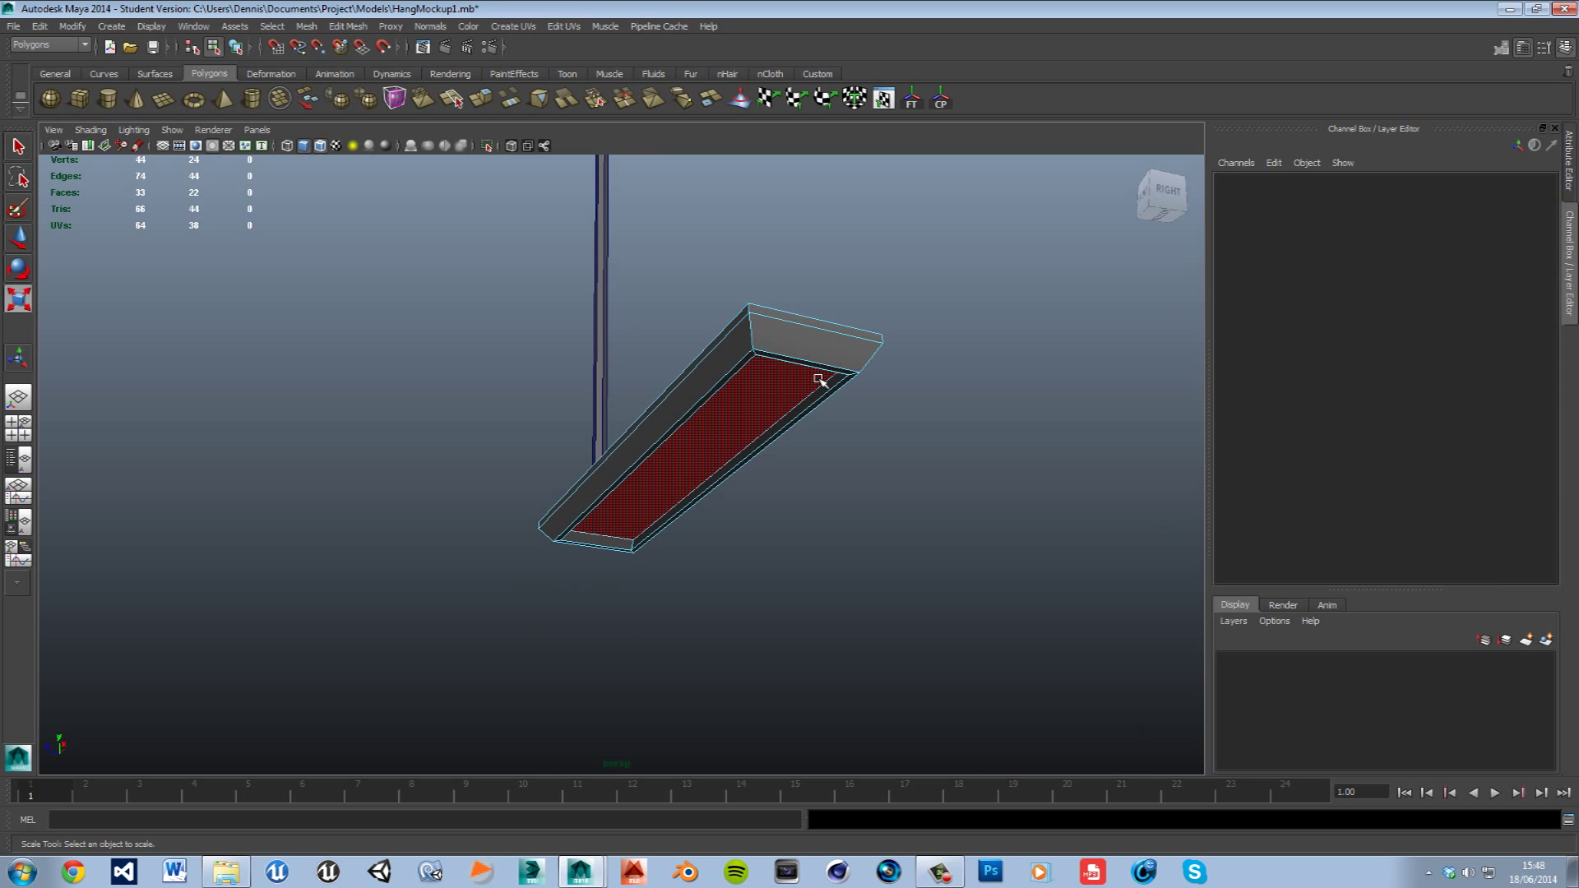
- Reselect the lower rim faces, adjust their height slightly, and deselect them
key(ctrl+z)
key(w)
drag(685, 428, 686, 433)
click(810, 492)
alt+drag(804, 600, 855, 596)
alt+drag(703, 608, 776, 564)
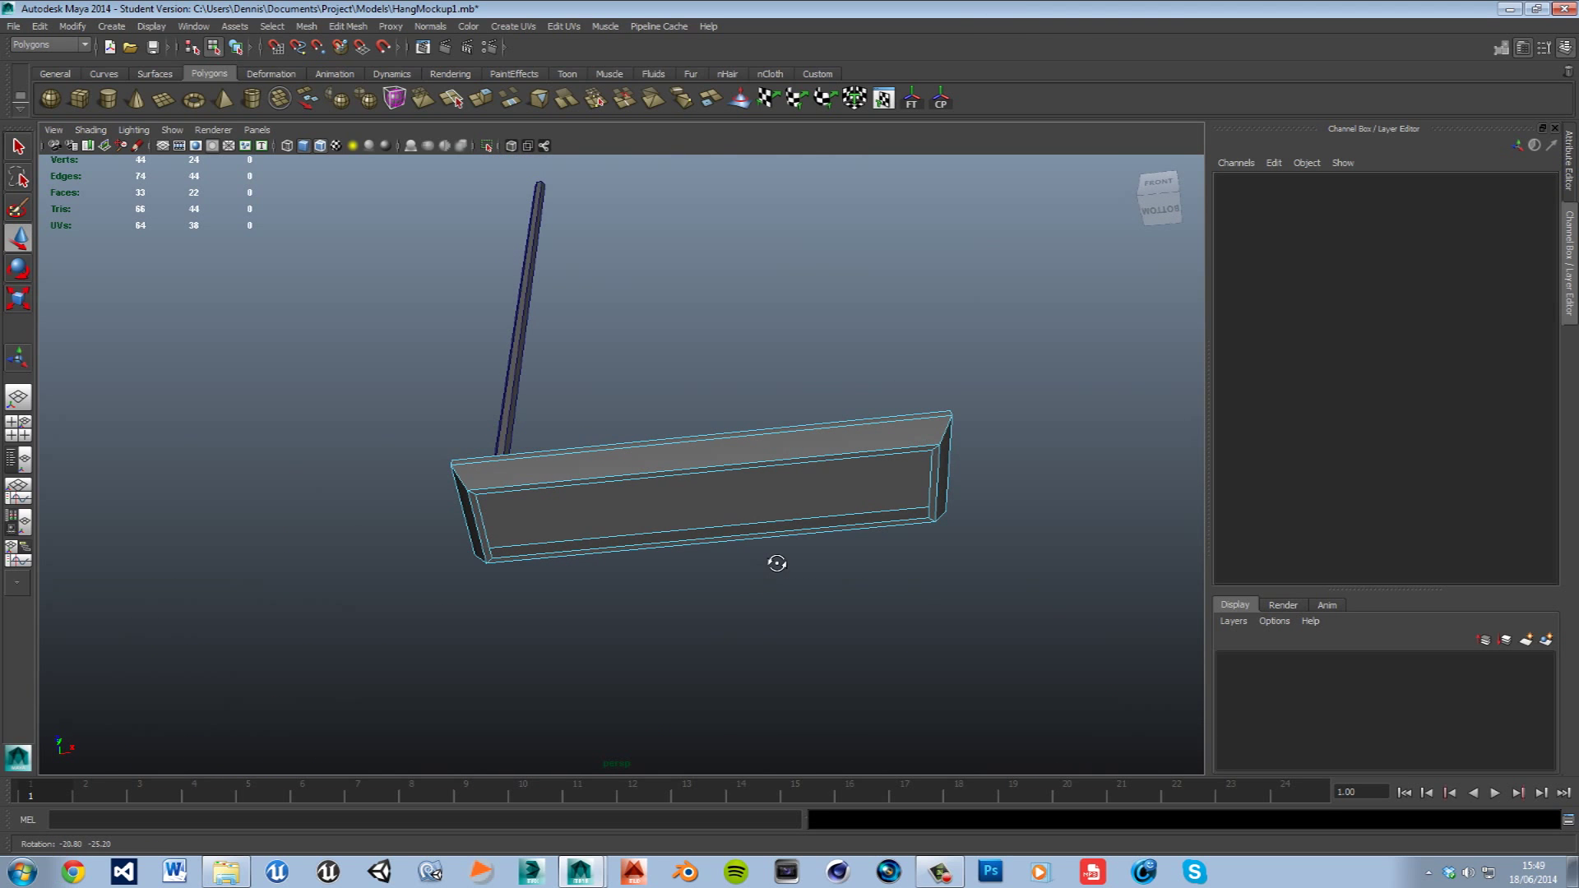
alt+drag(849, 618, 880, 428)
- Create a polygon cylinder and move it through the slab, at about -0.90, 4.26, 3.19
click(109, 99)
click(685, 657)
drag(689, 617, 703, 185)
alt+middle_drag(836, 411, 817, 574)
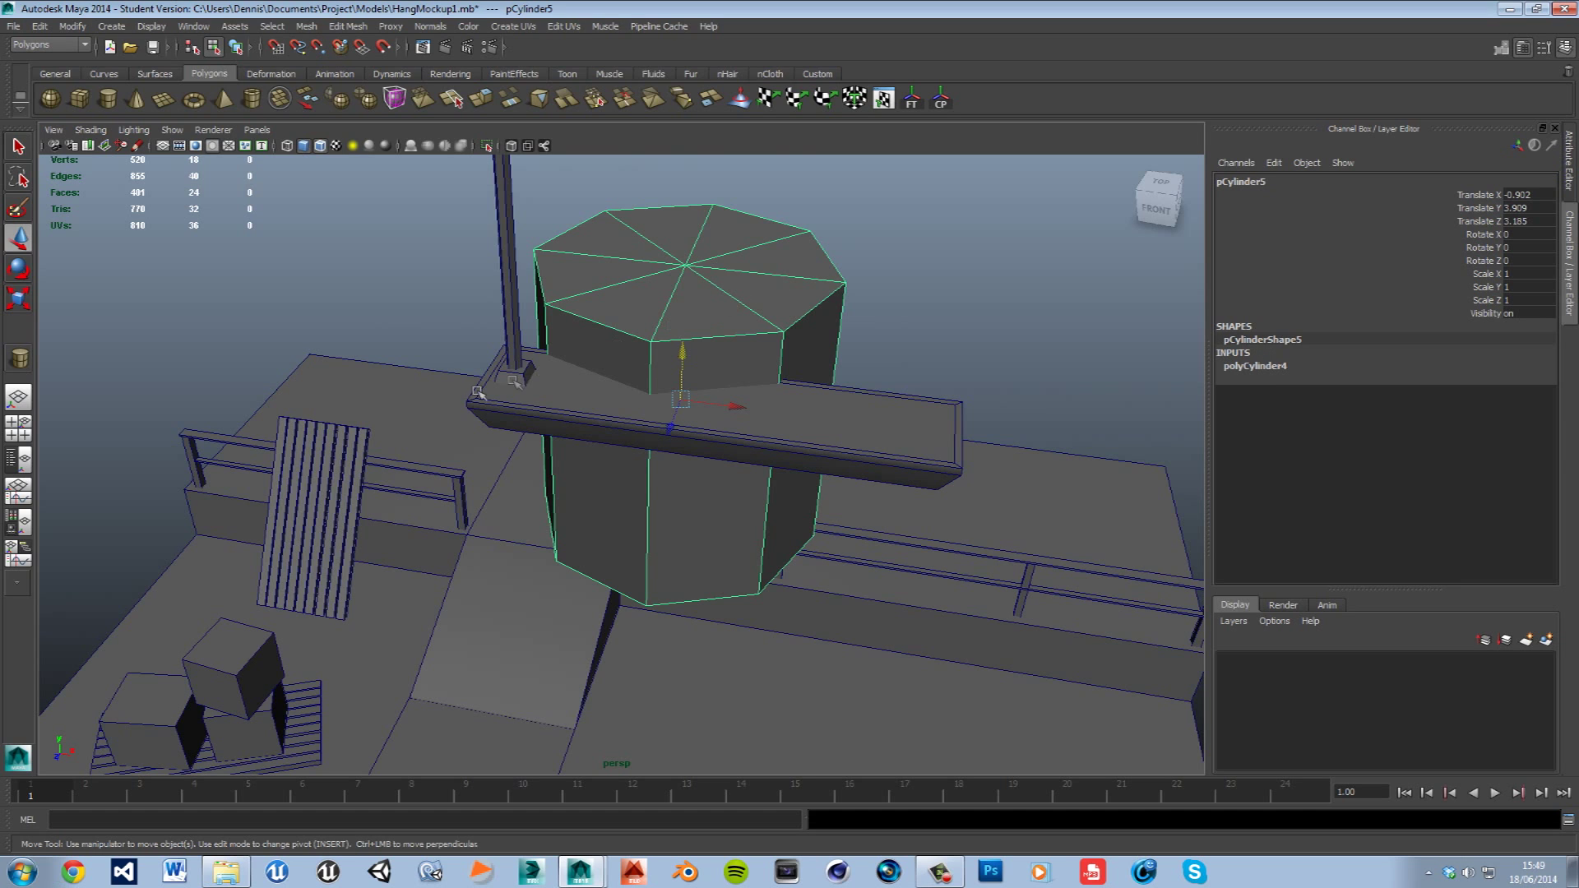
middle_drag(740, 316, 740, 333)
drag(686, 371, 755, 329)
- Lay the cylinder on its side by setting its Rotate Z to 90
key(e)
click(1283, 368)
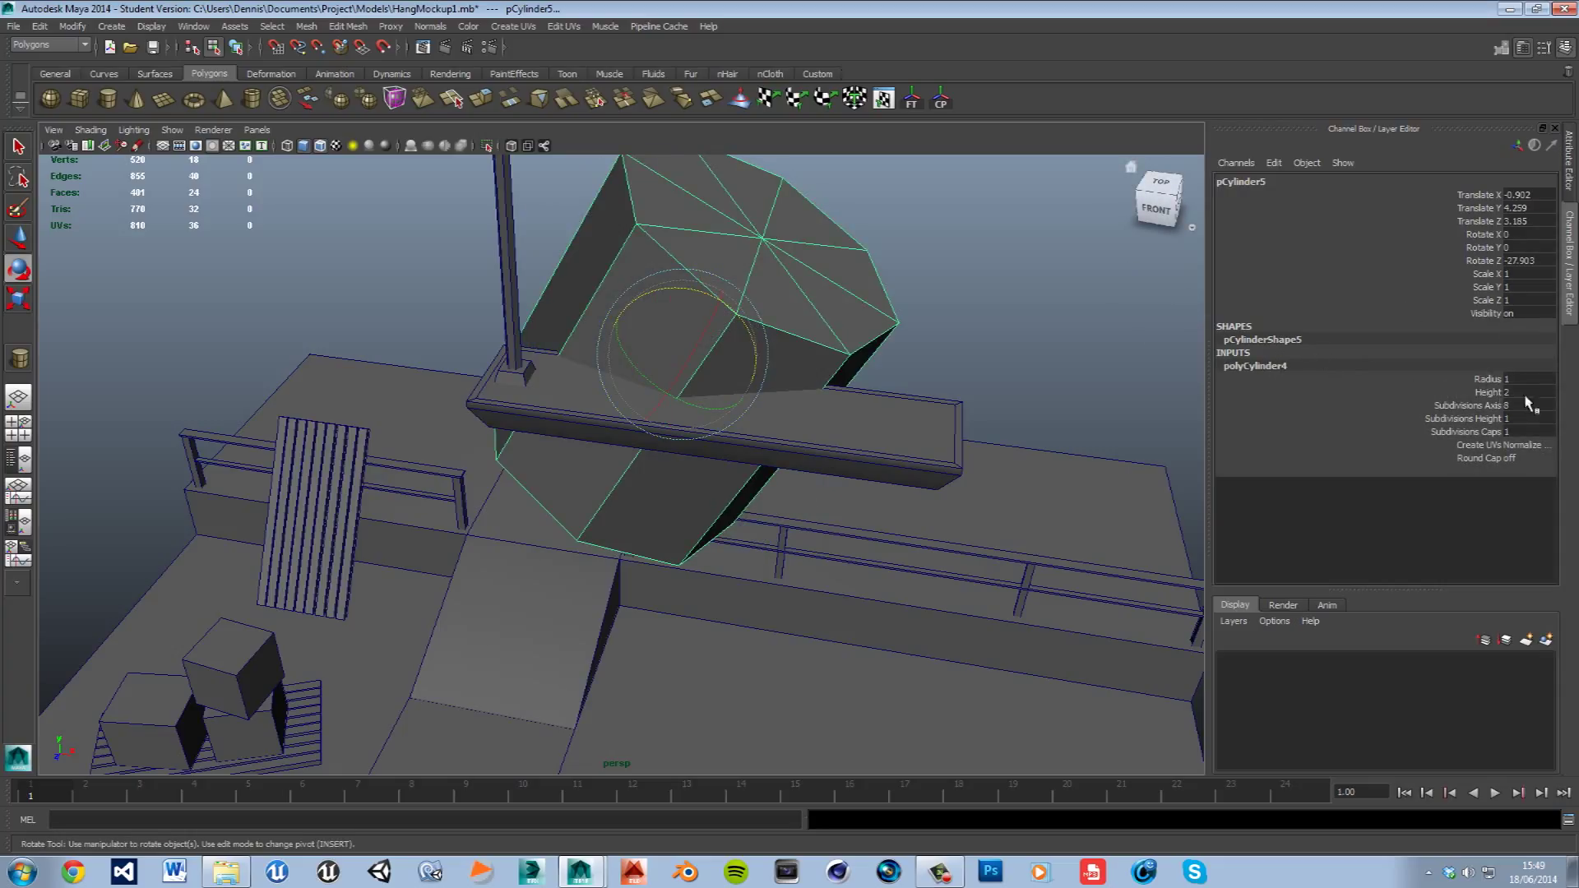
drag(750, 327, 781, 375)
click(1540, 266)
text(90)
key(Return)
click(938, 349)
- Shrink the cylinder uniformly to a scale of about 0.122
alt+drag(889, 418, 903, 362)
key(r)
mouse_move(704, 344)
right_down()
mouse_move(686, 373)
mouse_move(705, 348)
right_up()
click(699, 351)
drag(670, 428, 444, 482)
- Move the cylinder into the hollow underside of the slab, at about 4.43 in Y and 4.17 in Z
alt+right_drag(444, 483, 658, 444)
key(f)
mouse_move(821, 451)
alt+mouse_down()
mouse_move(1033, 461)
mouse_move(801, 451)
alt+mouse_up()
key(w)
drag(675, 462, 1098, 458)
alt+middle_drag(927, 451, 586, 430)
scroll(569, 426, down, 3)
scroll(569, 426, down, 2)
drag(723, 461, 1144, 399)
key(f)
drag(626, 411, 632, 169)
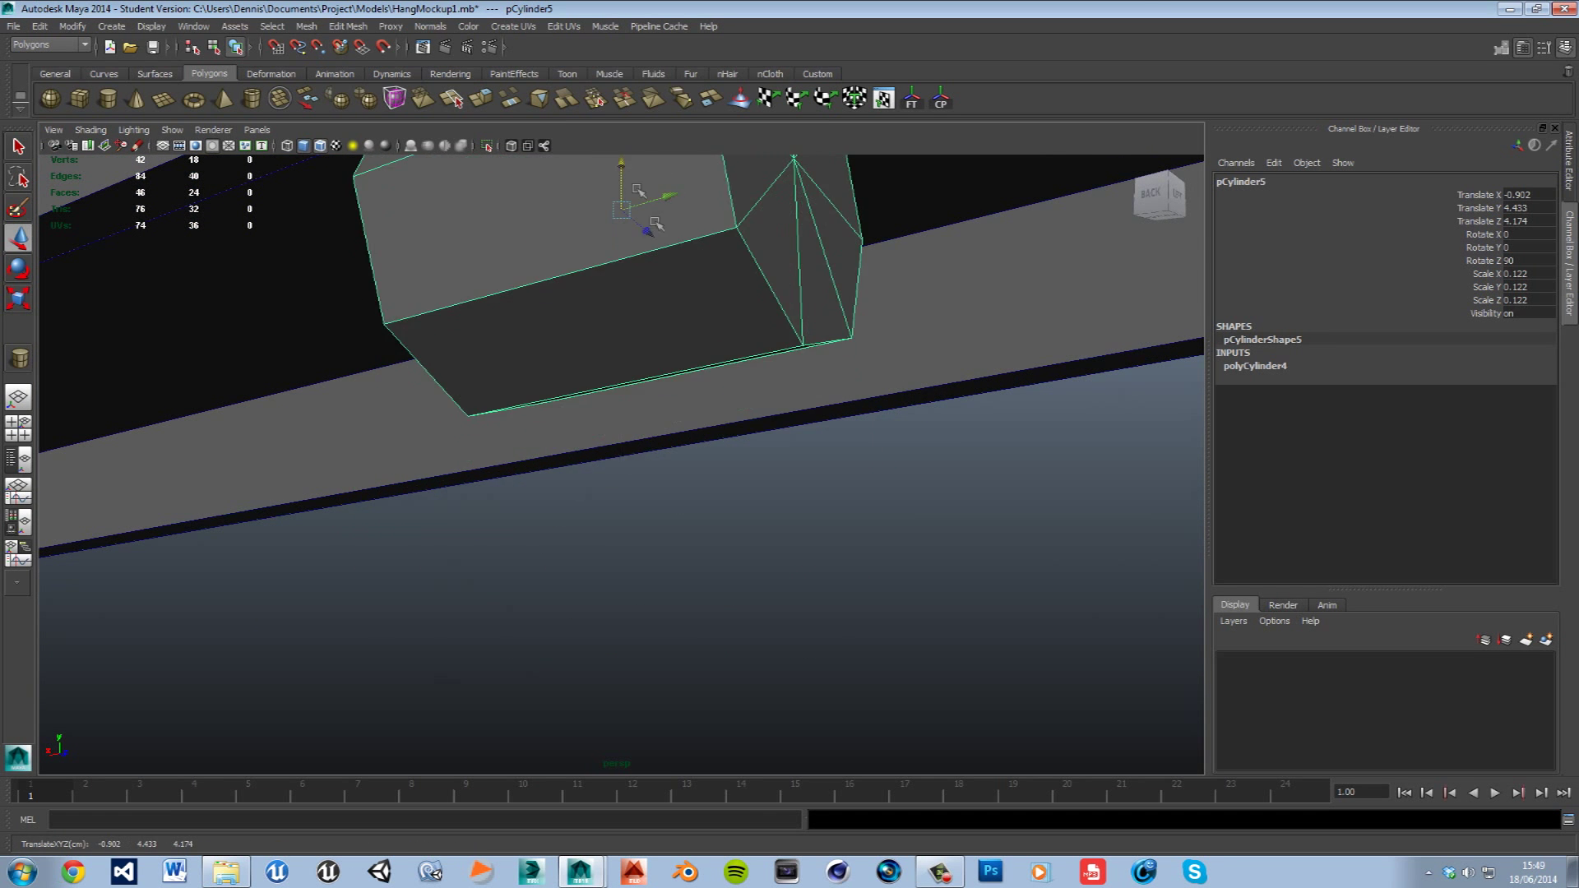
- Show the perspective view in wireframe, then maximize the front view and frame the cylinder inside the slab
alt+middle_drag(736, 314, 839, 415)
scroll(838, 411, down, 4)
key(space)
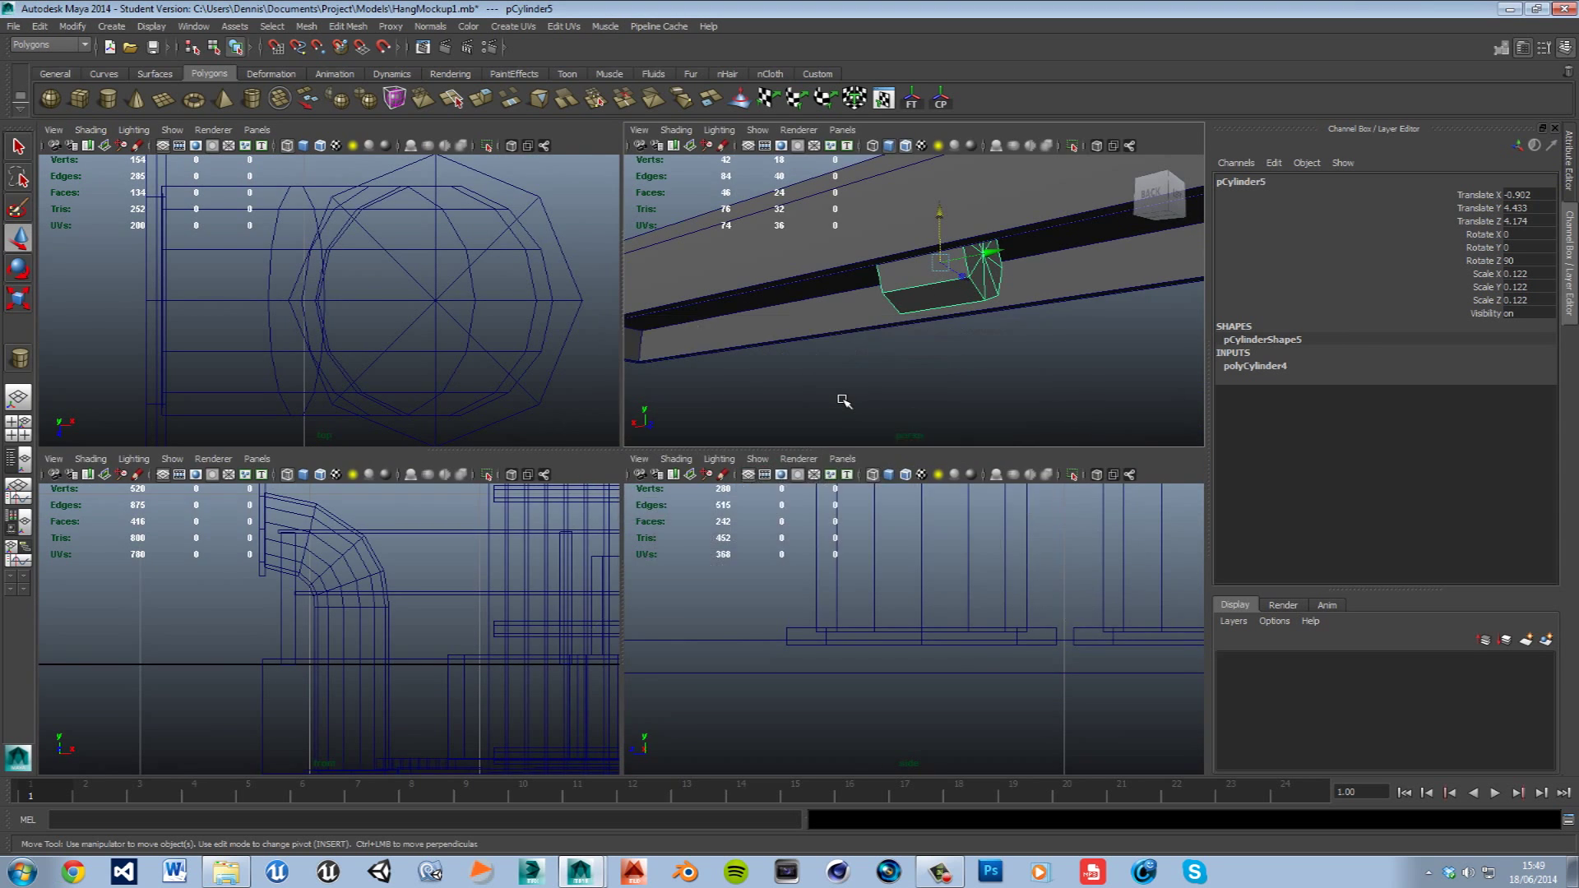
key(space)
click(292, 146)
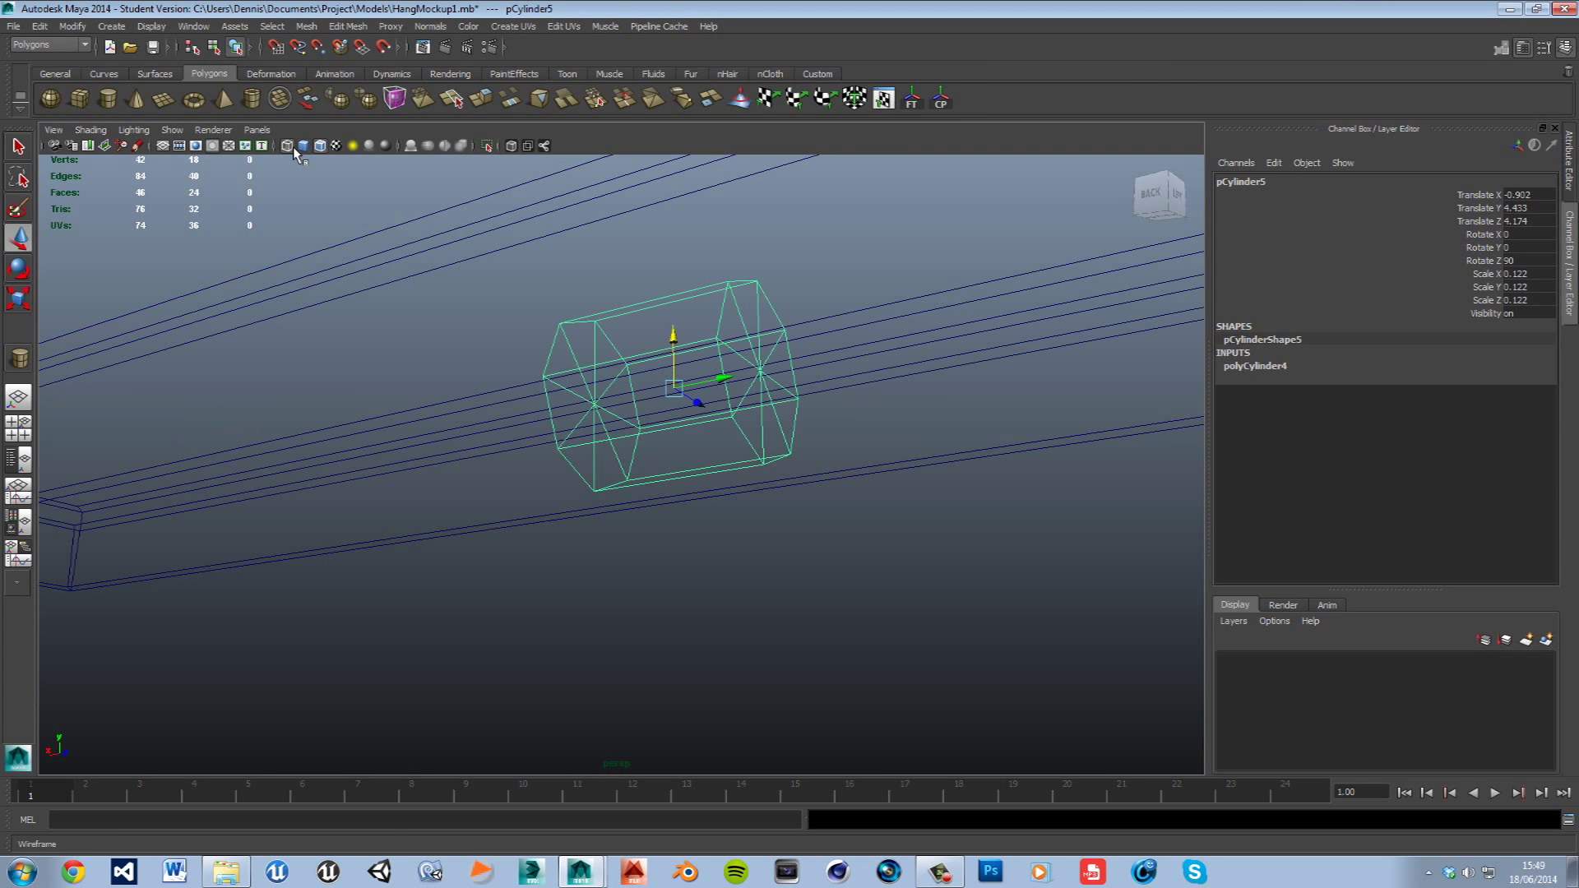
alt+drag(831, 461, 888, 490)
key(space)
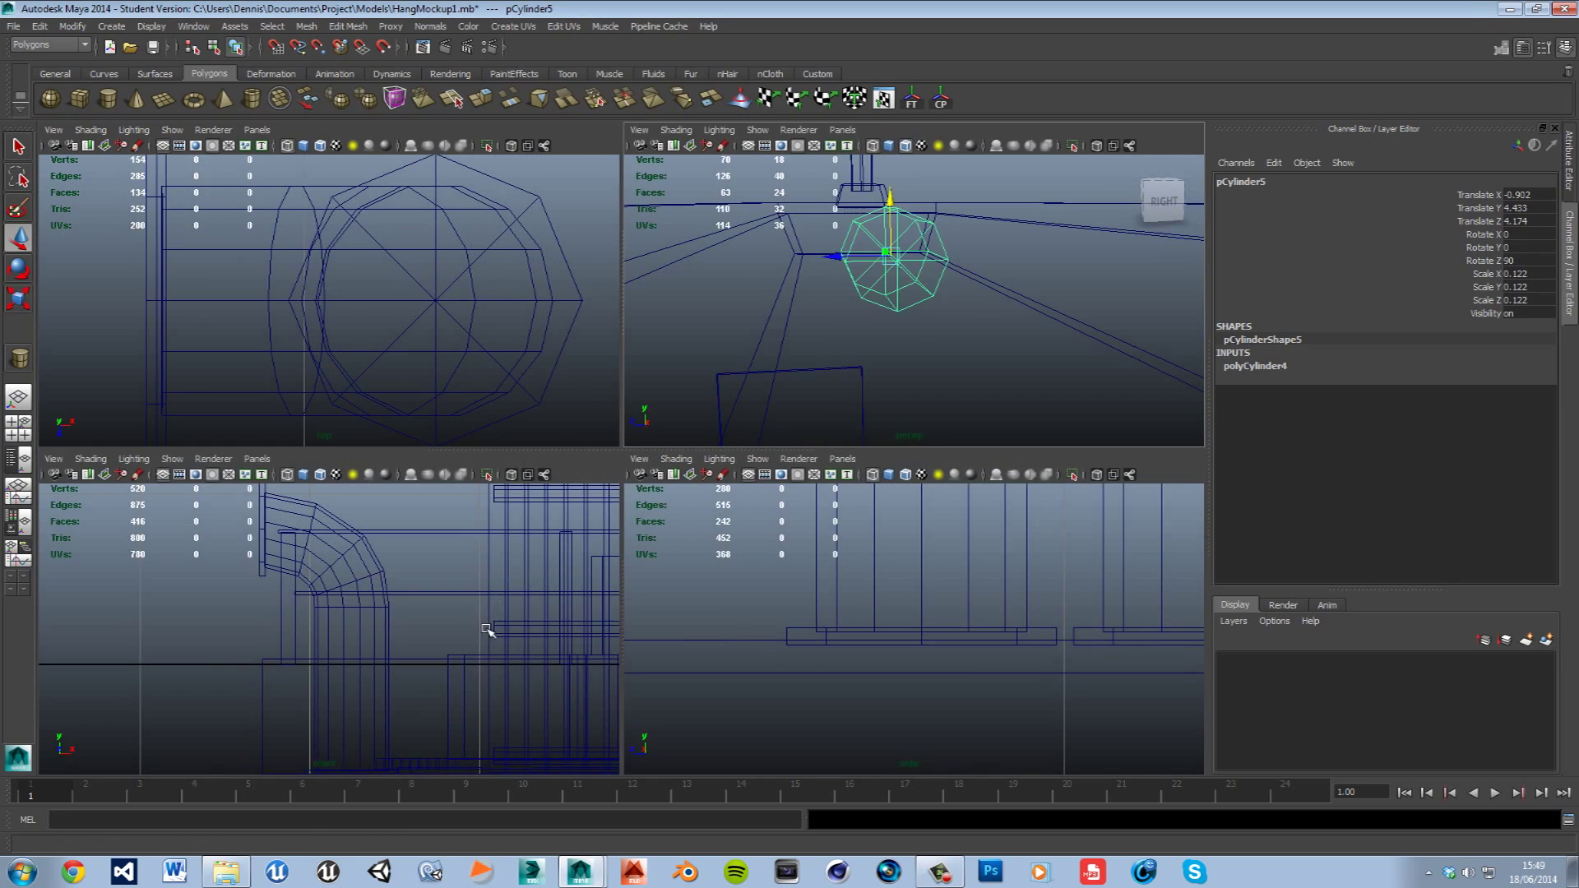
key(space)
key(f)
scroll(593, 541, down, 5)
scroll(596, 545, up, 8)
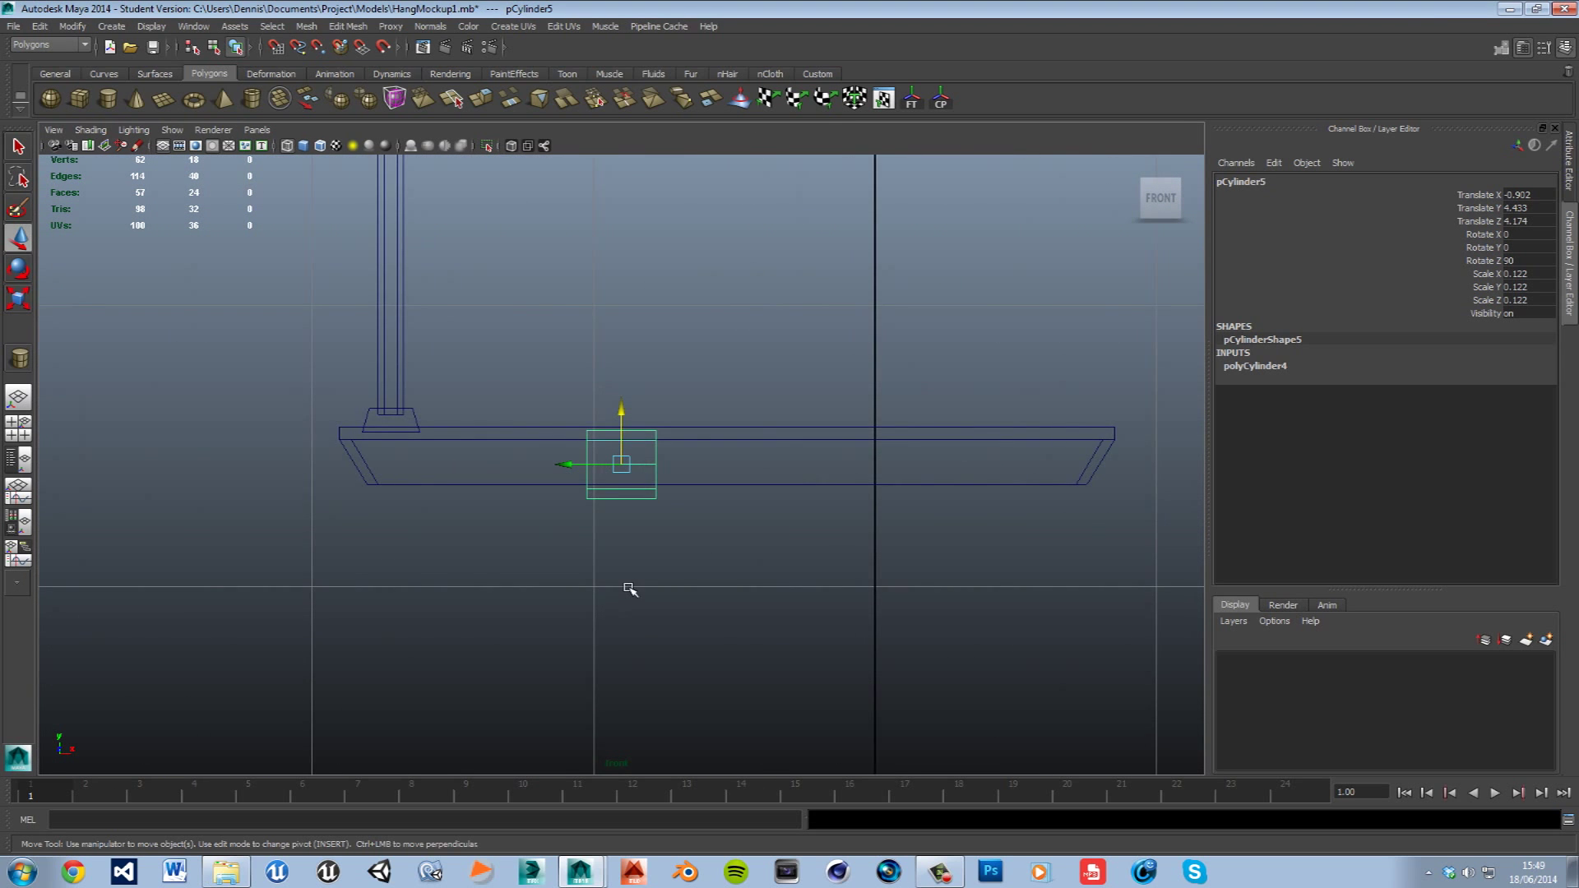
- Shrink the cylinder to a uniform scale of about 0.043 and raise it to about 4.45 in Y inside the frame
key(r)
mouse_move(635, 471)
mouse_down()
mouse_move(574, 499)
mouse_move(616, 483)
mouse_up()
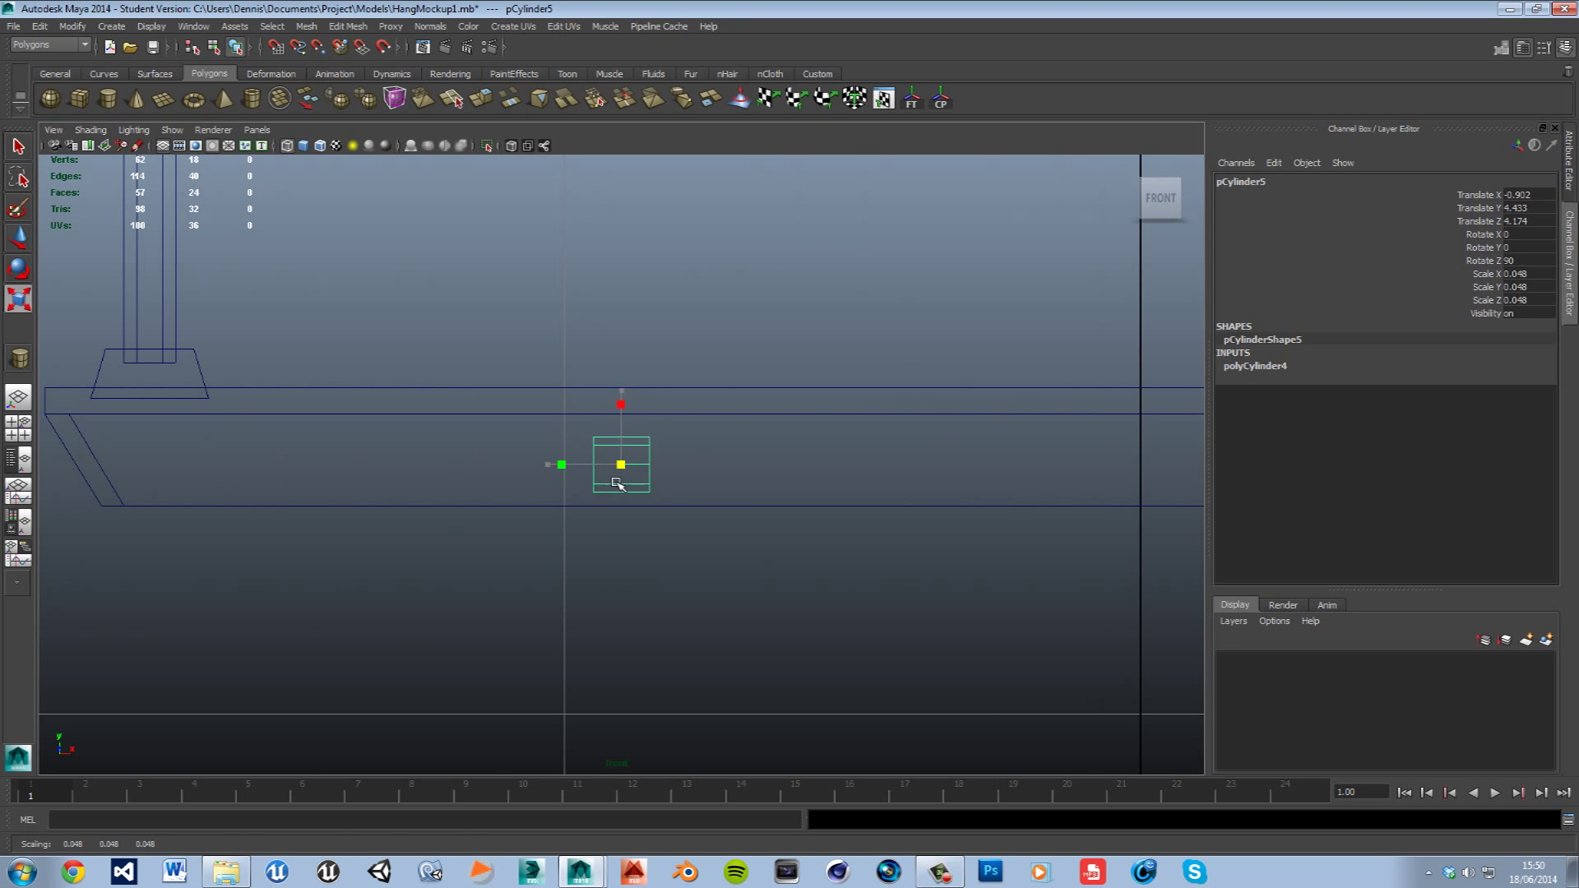
key(w)
drag(623, 426, 632, 422)
scroll(649, 507, down, 8)
scroll(639, 515, up, 5)
drag(621, 411, 631, 417)
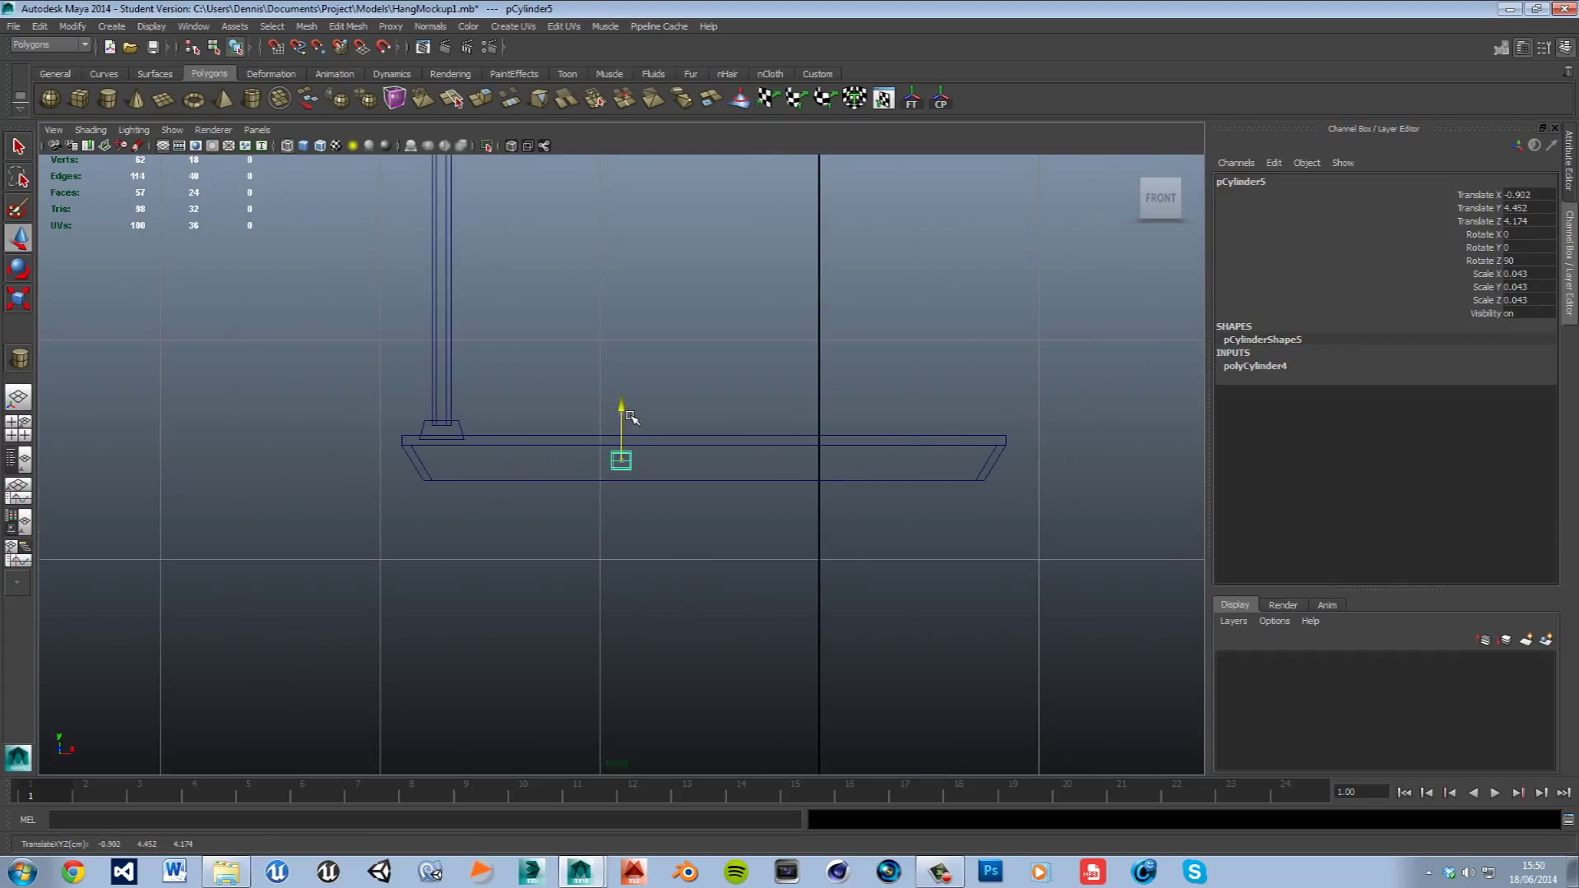
- Stretch the cylinder lengthwise to a Y scale of about 1.314 and centre it inside the slab at about -0.52 in X
key(r)
drag(558, 474, 545, 475)
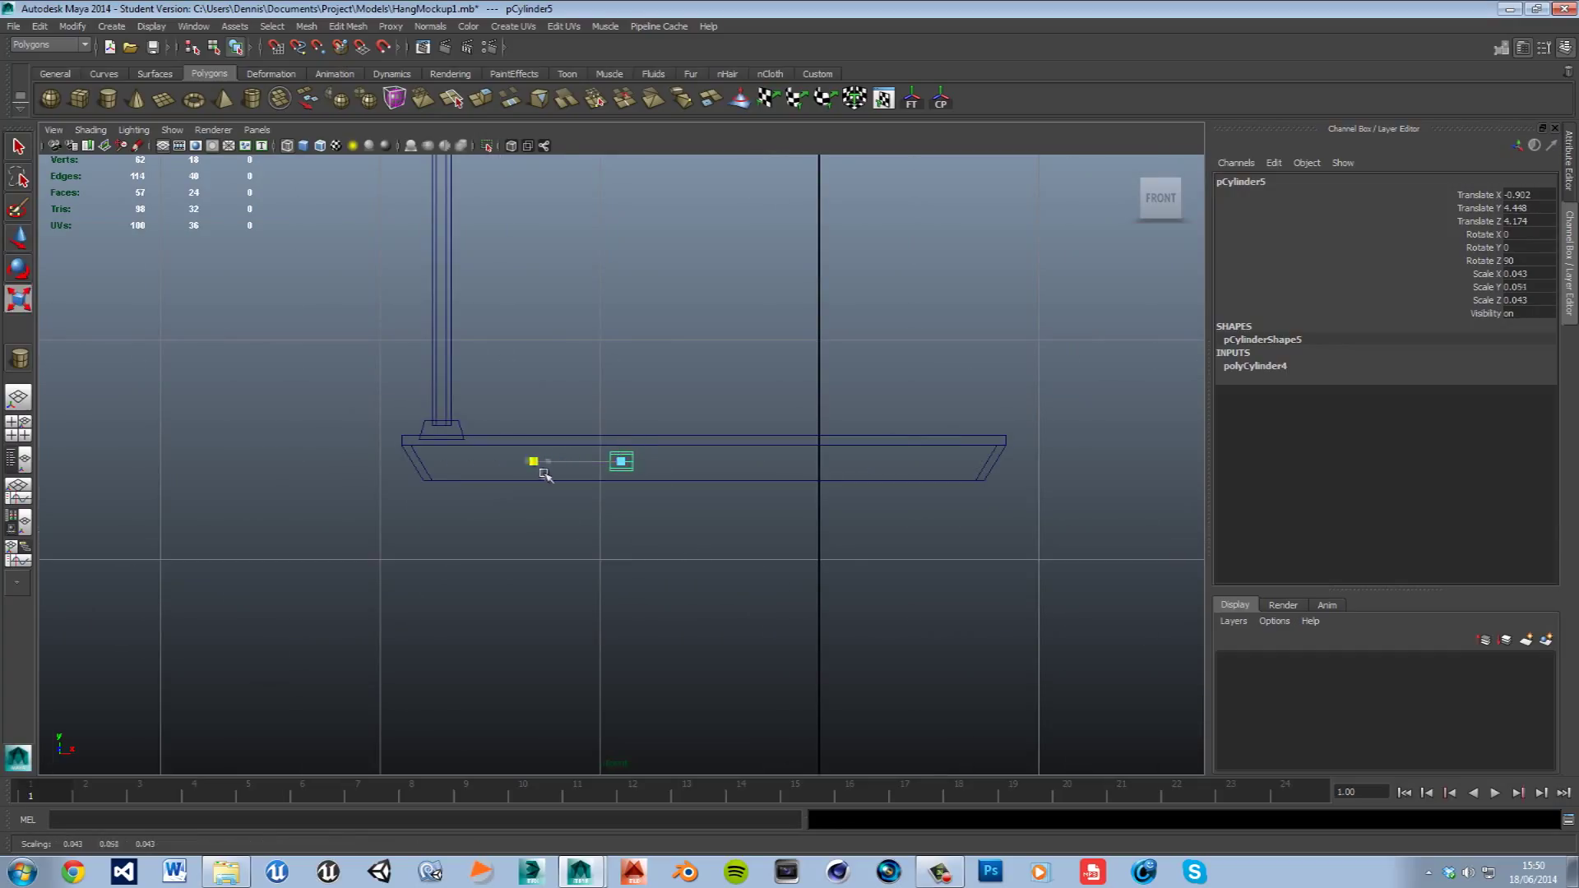
mouse_move(391, 469)
mouse_down()
mouse_move(482, 461)
mouse_move(388, 471)
mouse_up()
key(w)
drag(574, 469, 617, 471)
key(r)
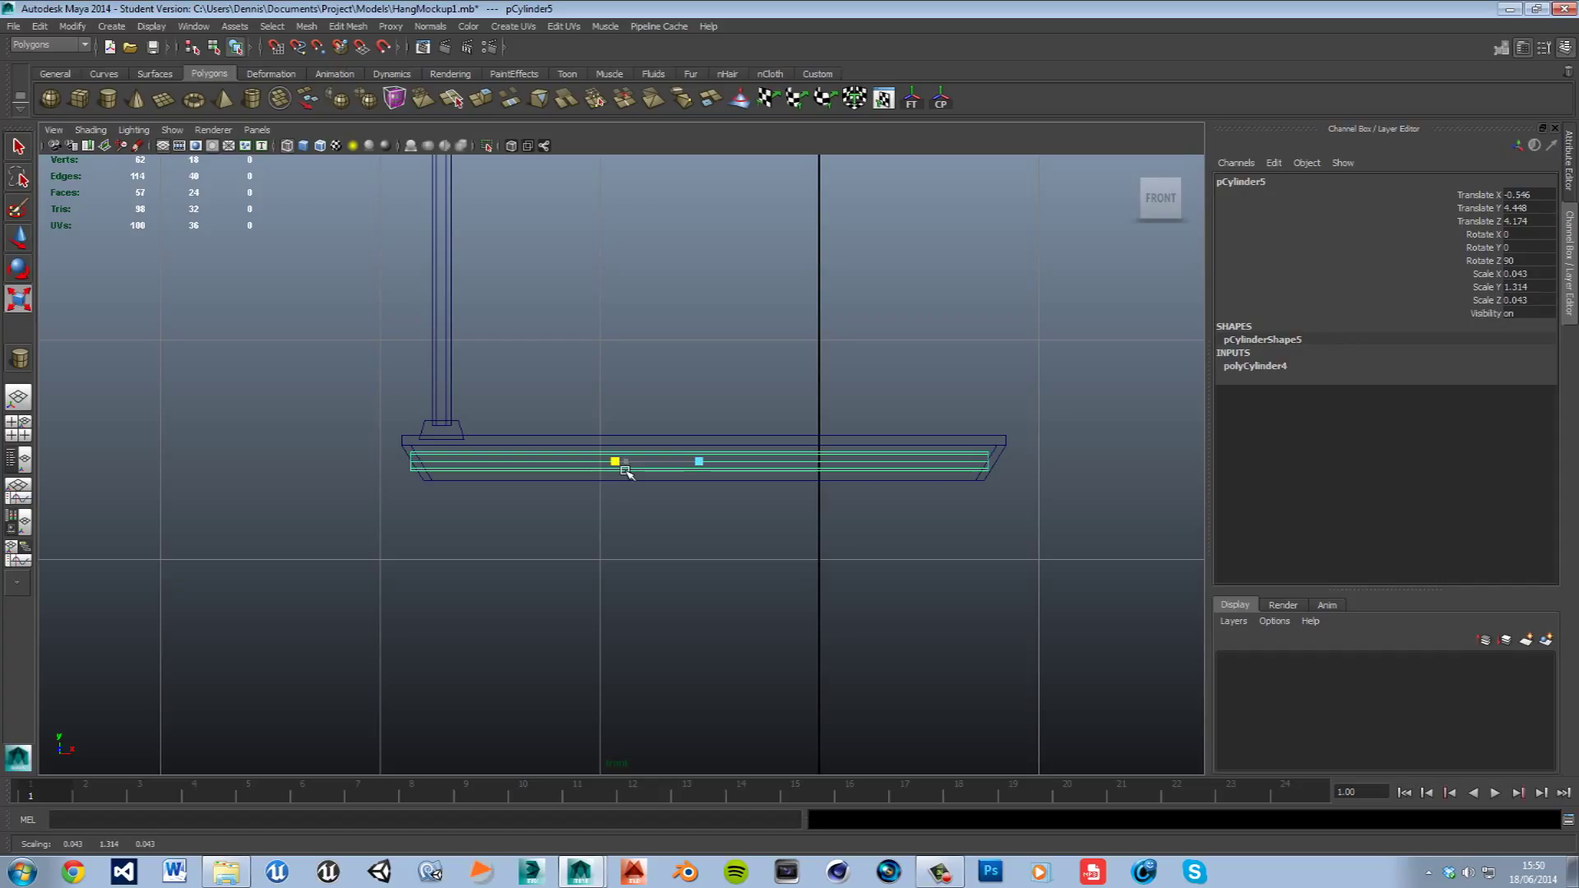
drag(625, 471, 627, 470)
key(w)
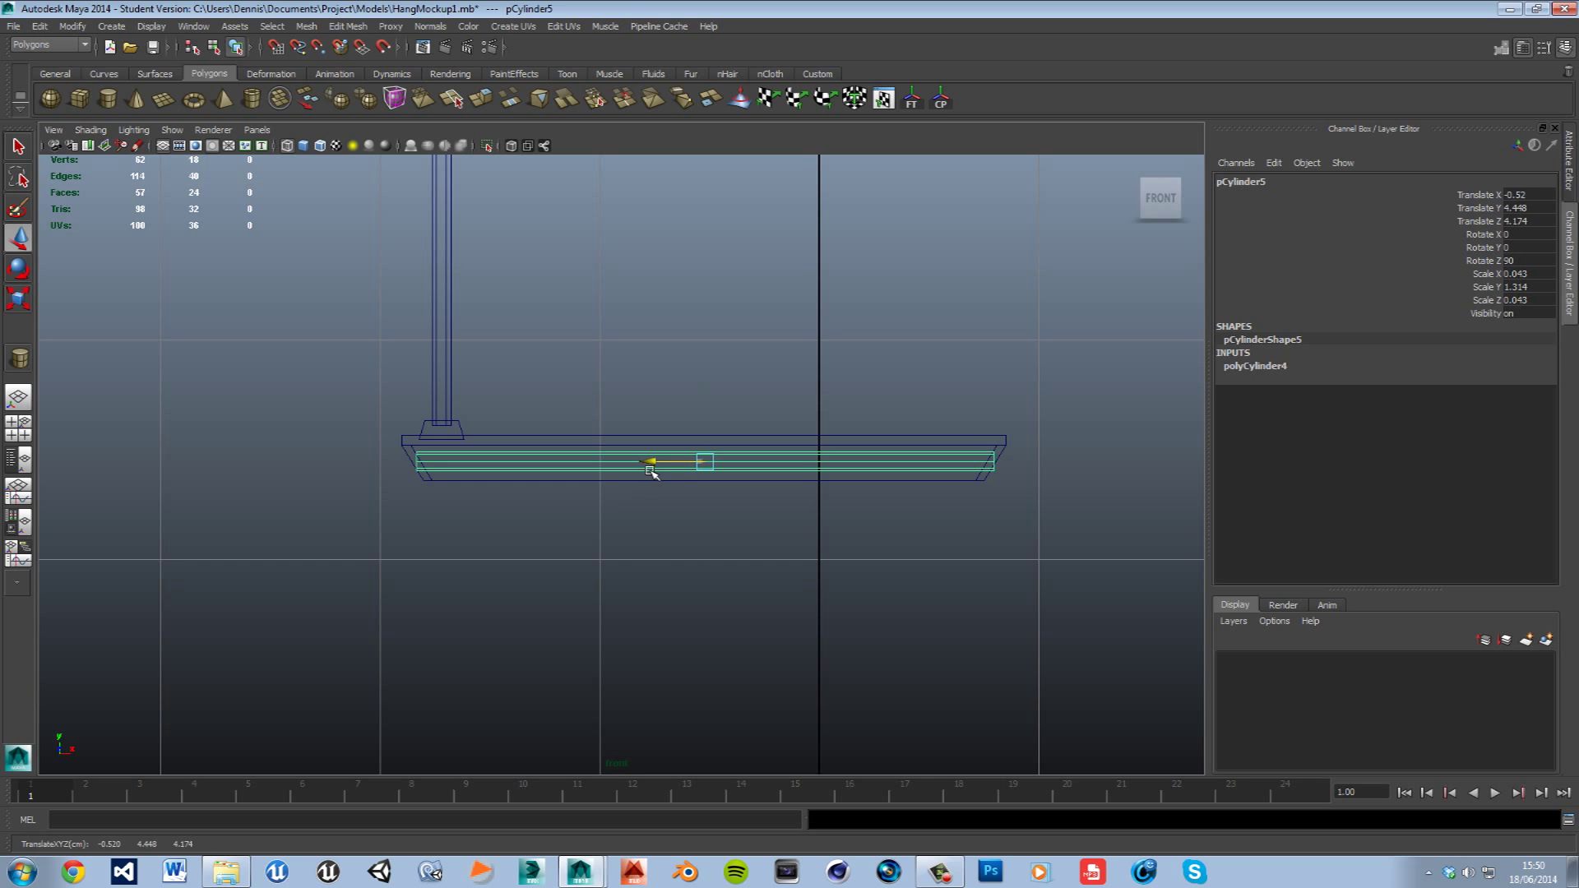
- Select the cap faces at the cylinder's pole-side end and rotate them to match the slab's sloped end wall
scroll(691, 539, up, 3)
alt+middle_drag(694, 550, 930, 589)
scroll(656, 564, up, 2)
alt+middle_drag(666, 569, 730, 504)
scroll(757, 522, up, 1)
scroll(663, 490, up, 2)
right_drag(662, 492, 673, 531)
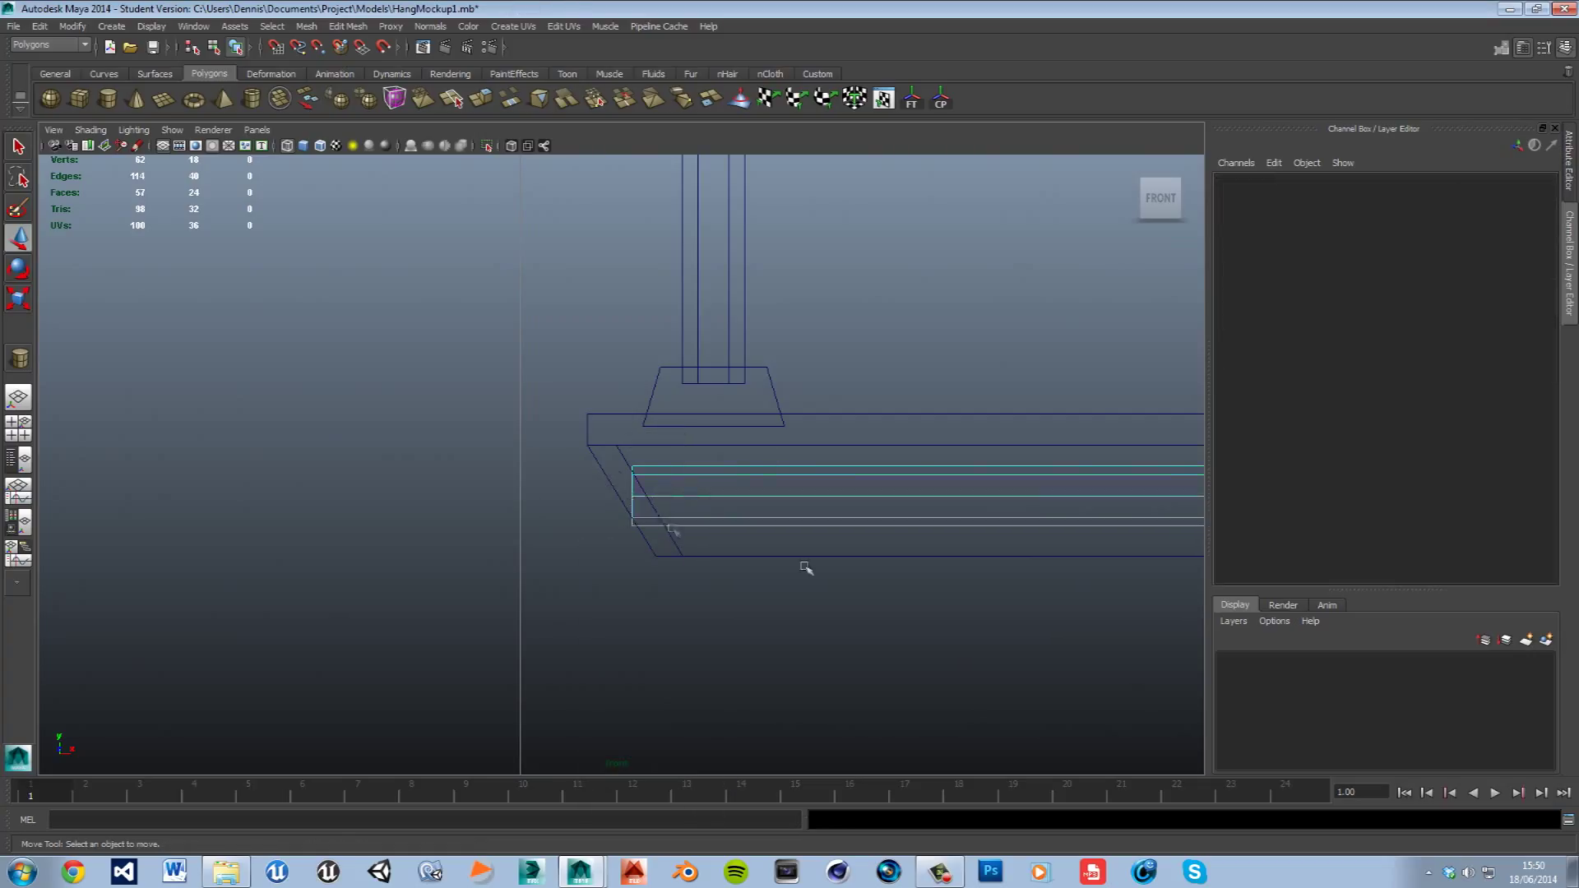
drag(592, 458, 842, 619)
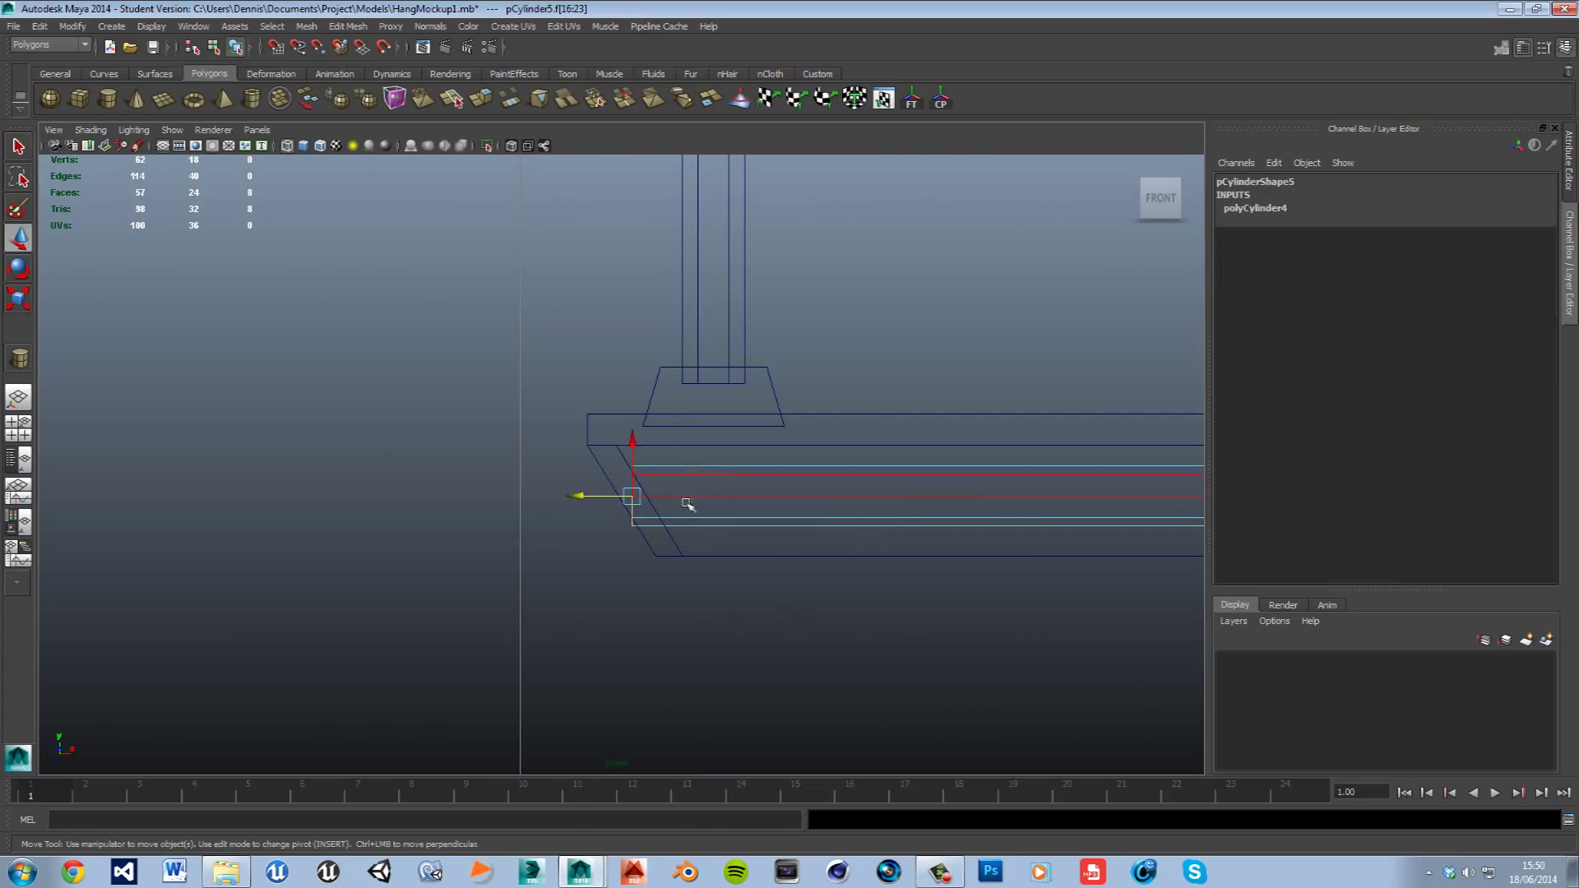
key(e)
drag(673, 437, 647, 419)
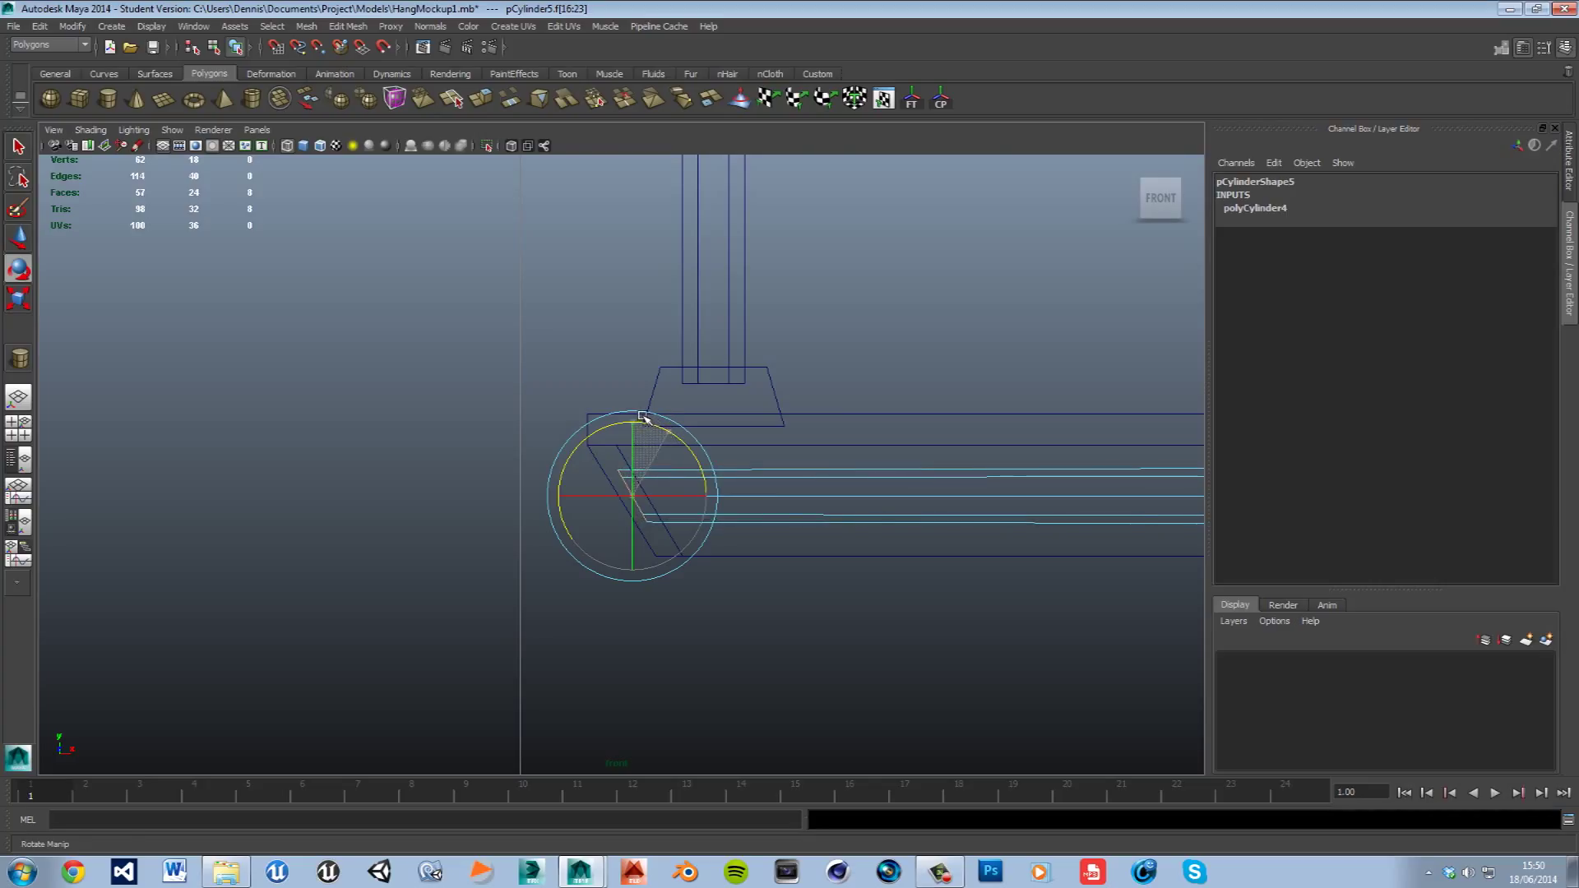
click(916, 353)
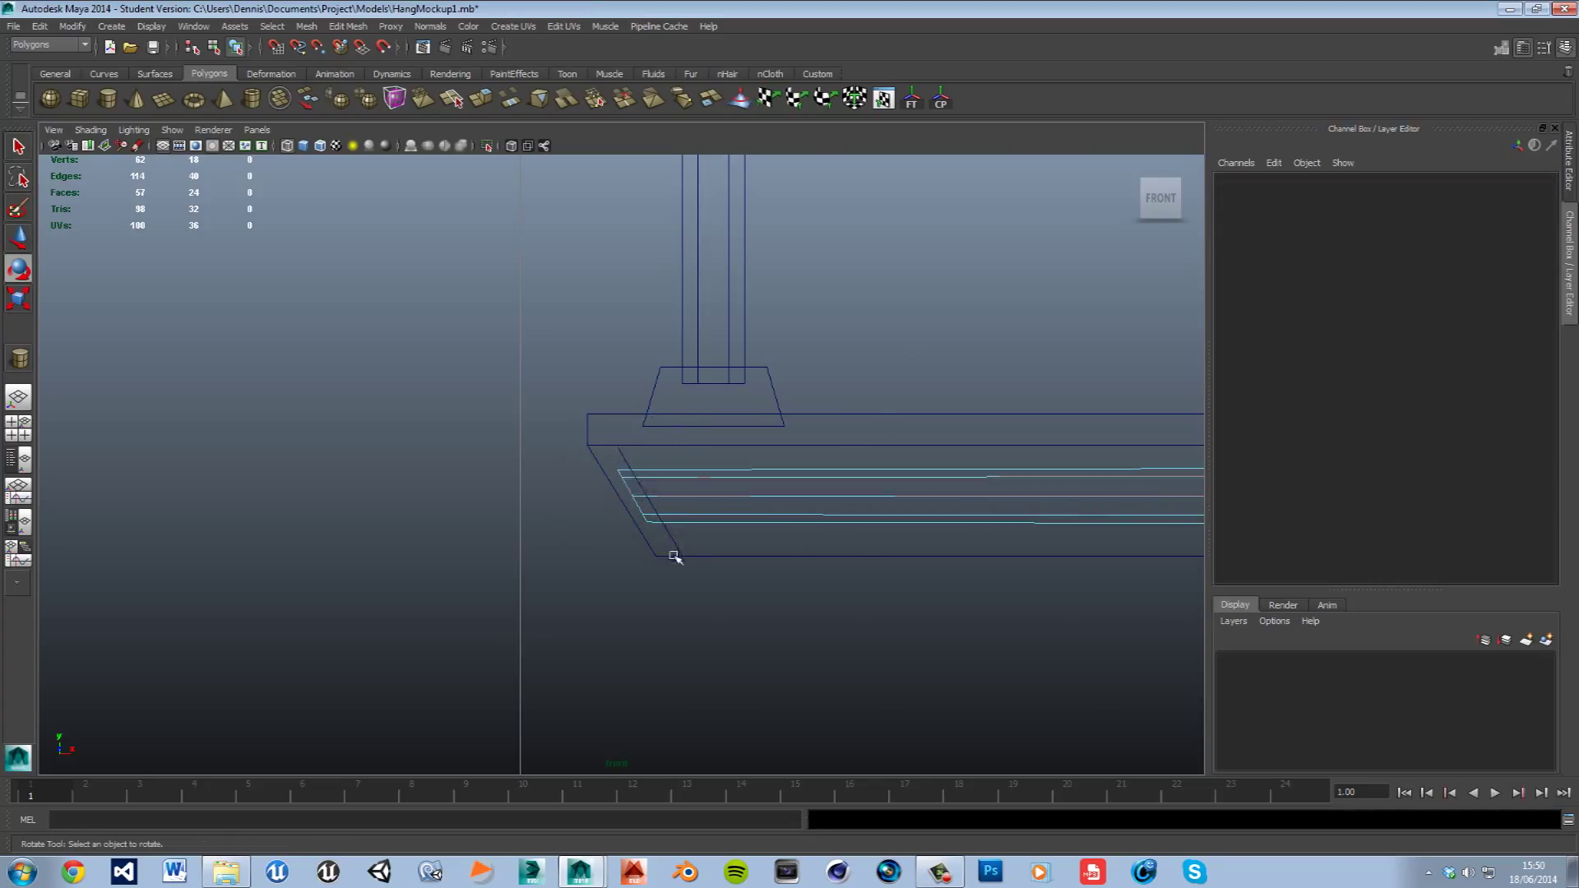
- Select the cap faces at the cylinder's opposite end and rotate them parallel to the sloped end wall there
alt+middle_drag(919, 597, 546, 567)
alt+middle_drag(874, 550, 364, 529)
alt+middle_drag(868, 524, 411, 524)
alt+middle_drag(1004, 521, 635, 537)
drag(744, 407, 902, 501)
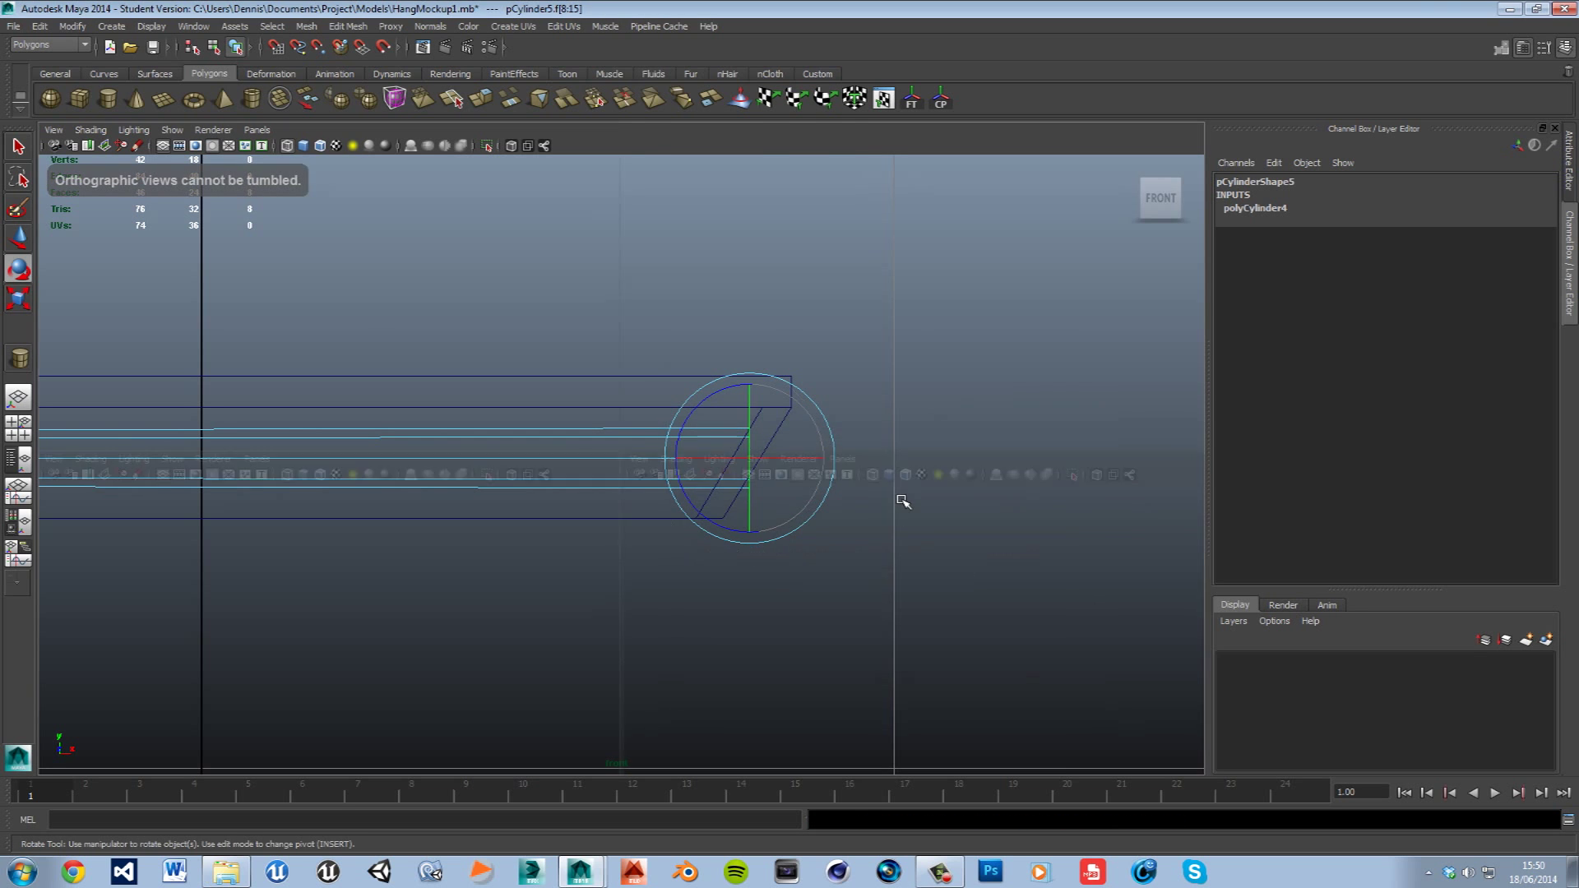
key(space)
key(space)
alt+drag(902, 426, 1060, 474)
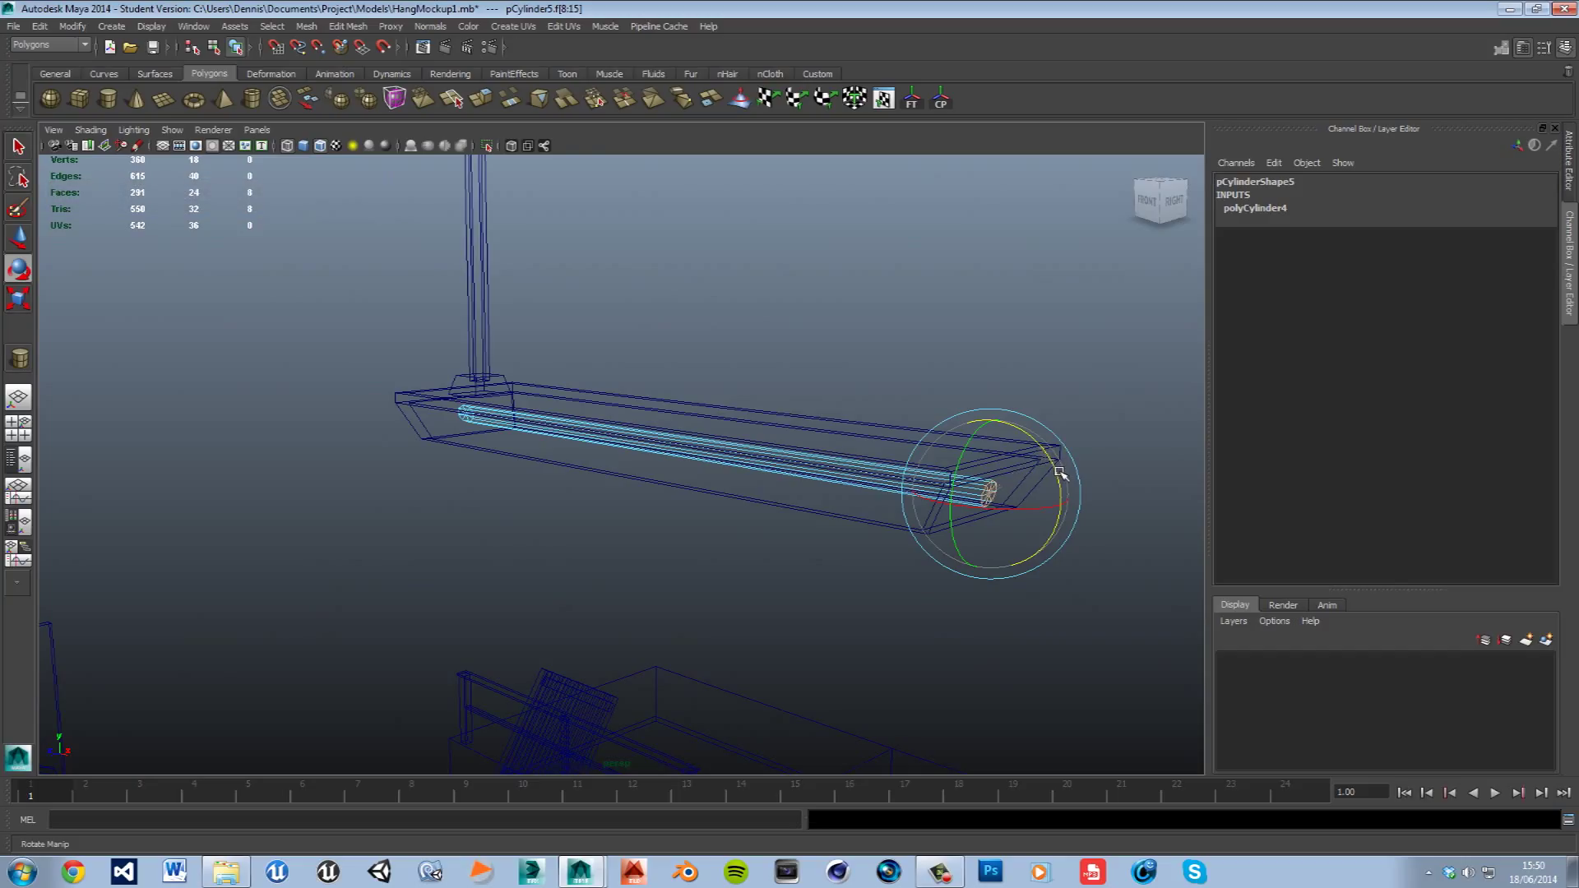
click(312, 153)
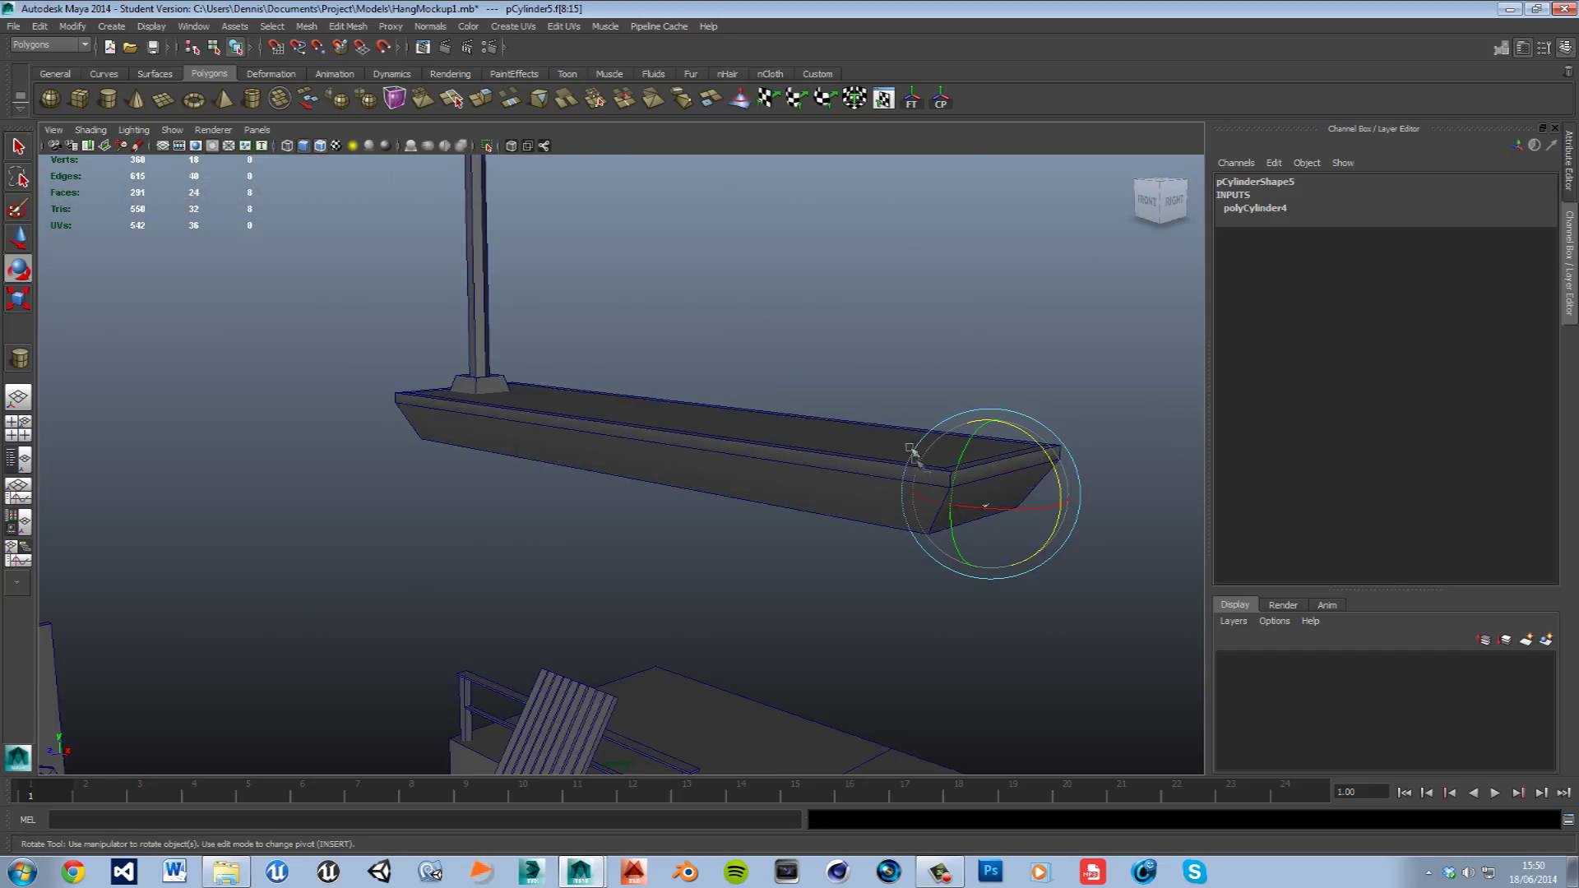
alt+middle_drag(1088, 594, 847, 525)
scroll(846, 526, up, 5)
alt+middle_drag(789, 247, 835, 385)
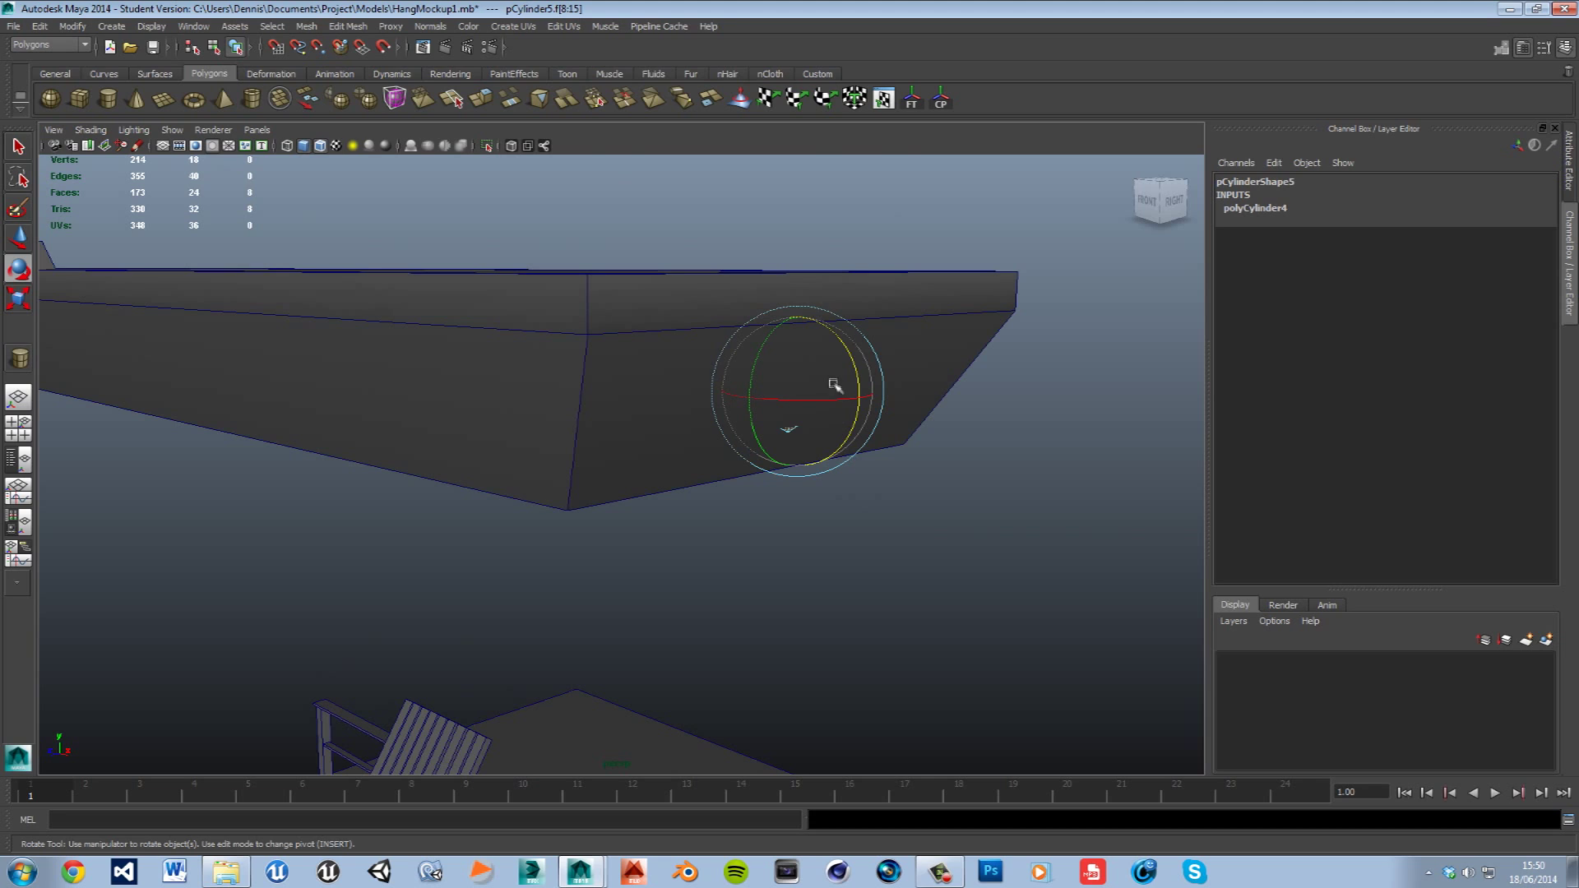
drag(860, 371, 850, 344)
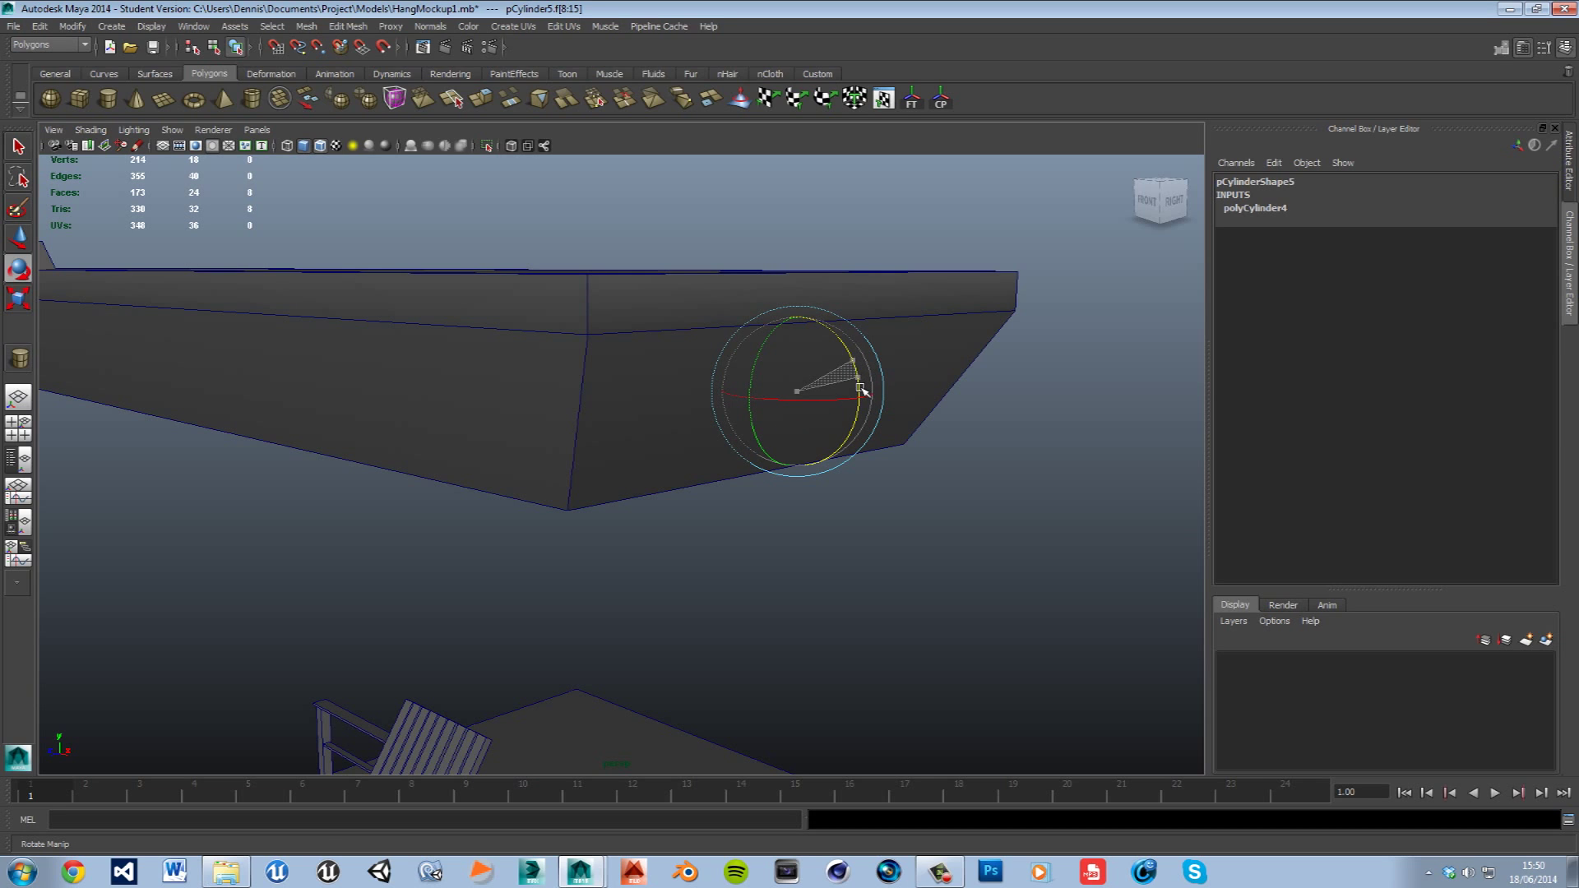
- Check the tilted cap from below and in the front view, try a small extra rotation and undo it
alt+drag(863, 394, 1001, 543)
key(space)
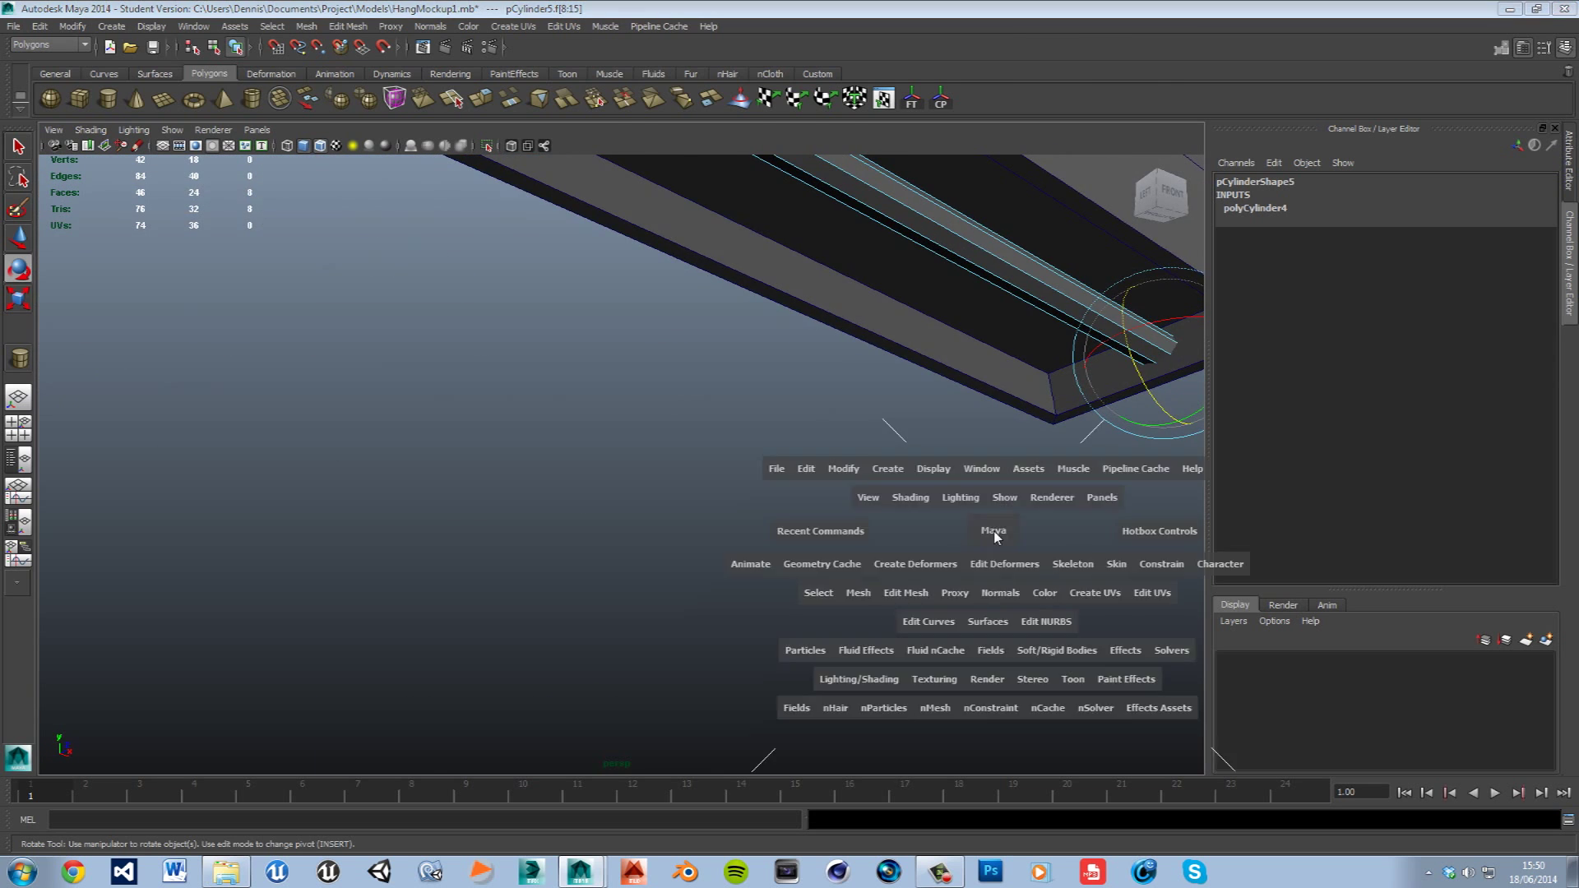
key(space)
key(space)
key(space)
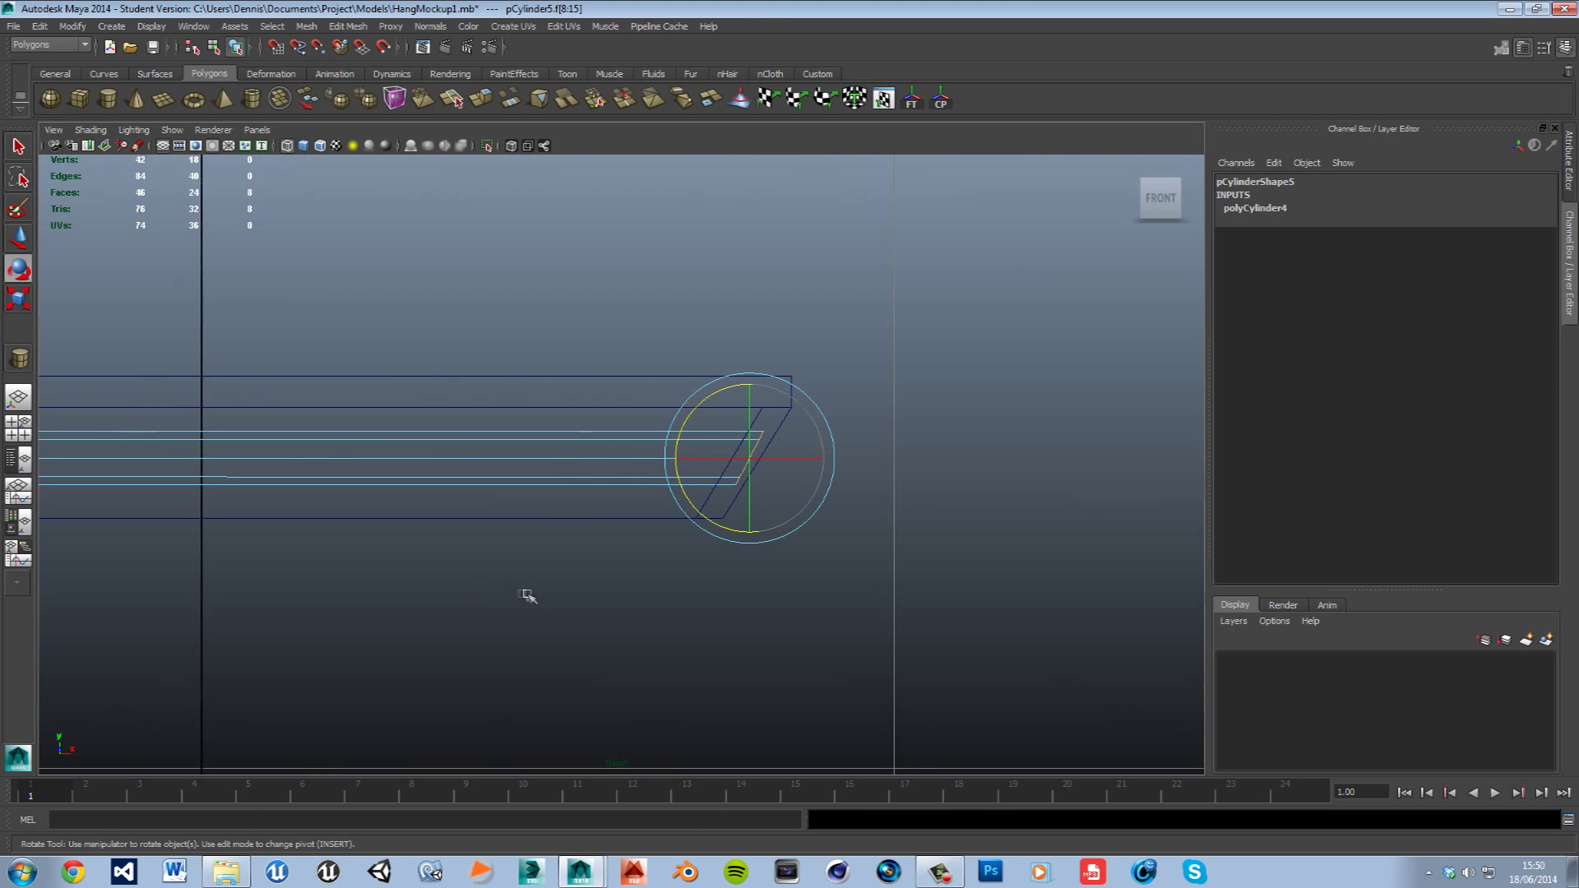
drag(725, 403, 730, 402)
key(ctrl+z)
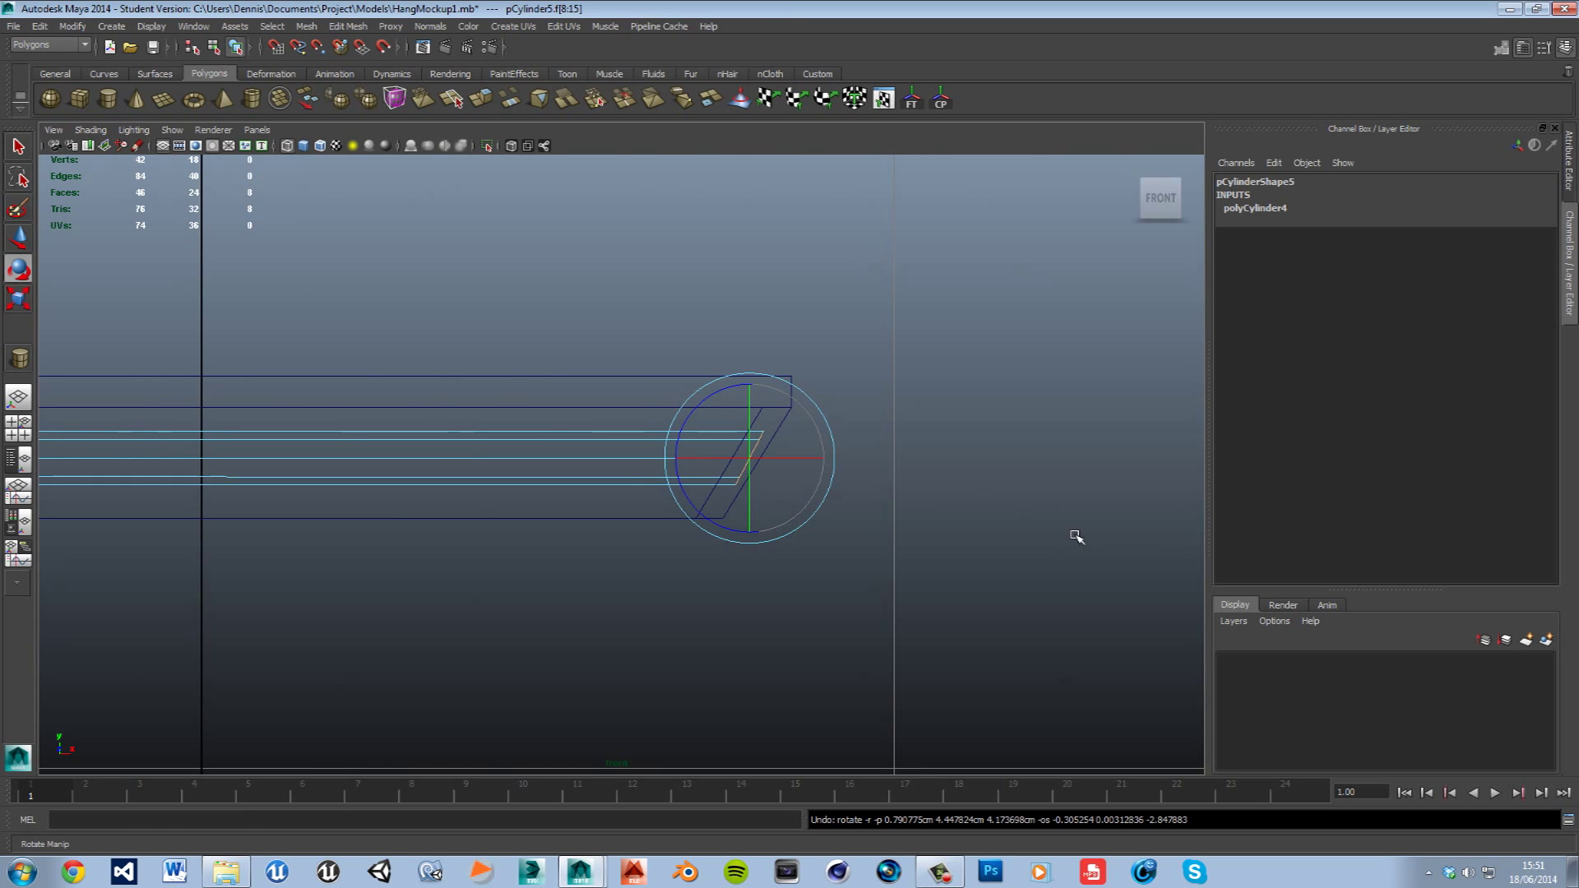
- Delete the cap faces at both ends of the cylinder to leave an open tube
key(space)
key(space)
alt+drag(895, 460, 722, 535)
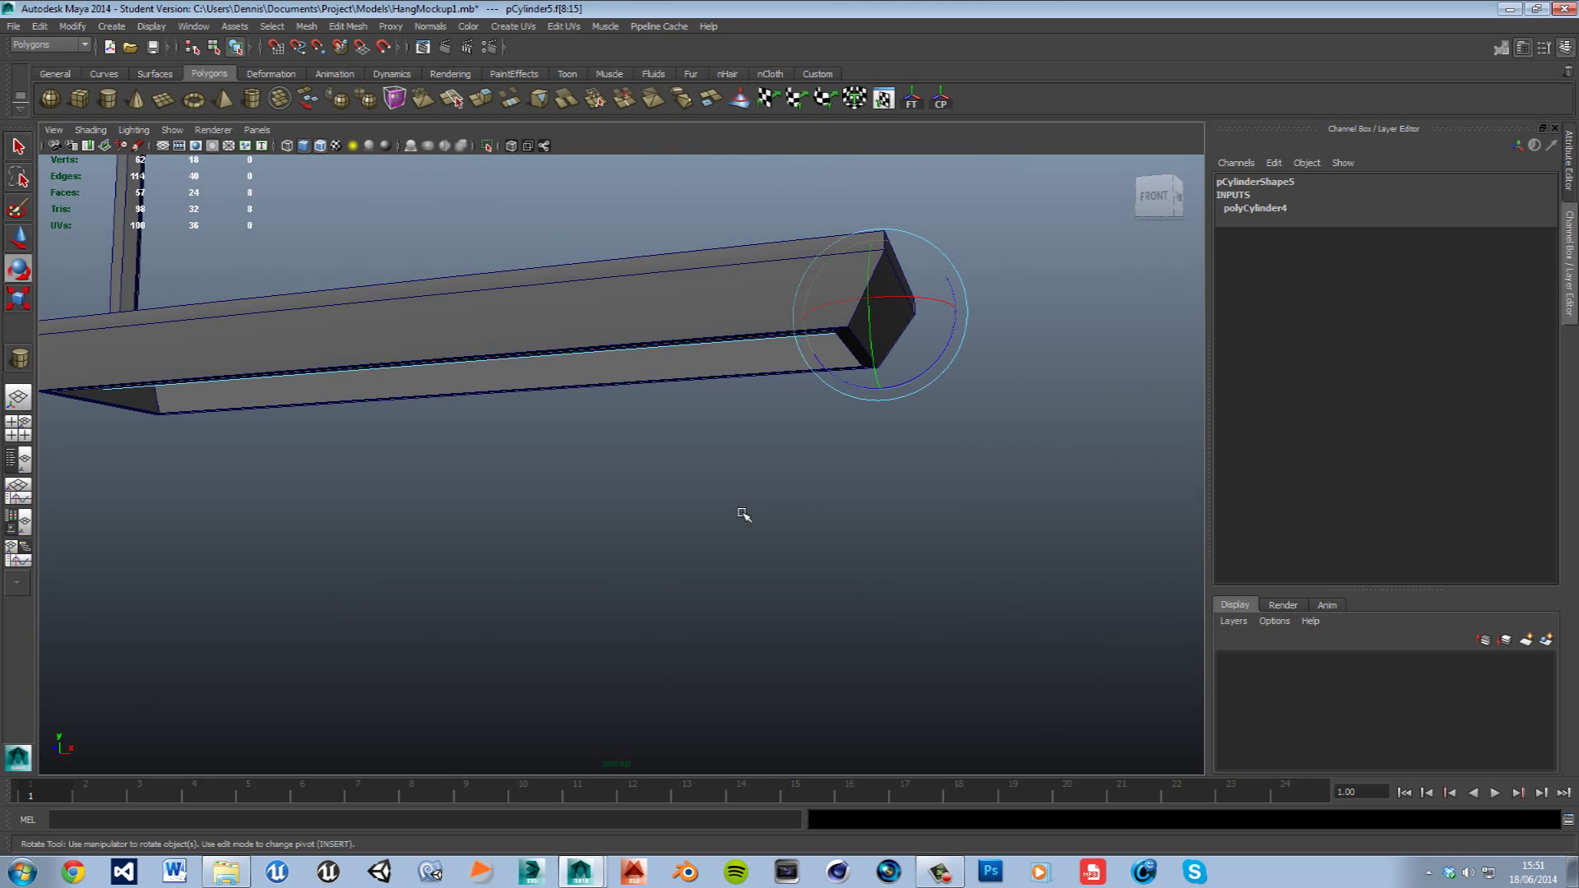
click(744, 515)
key(space)
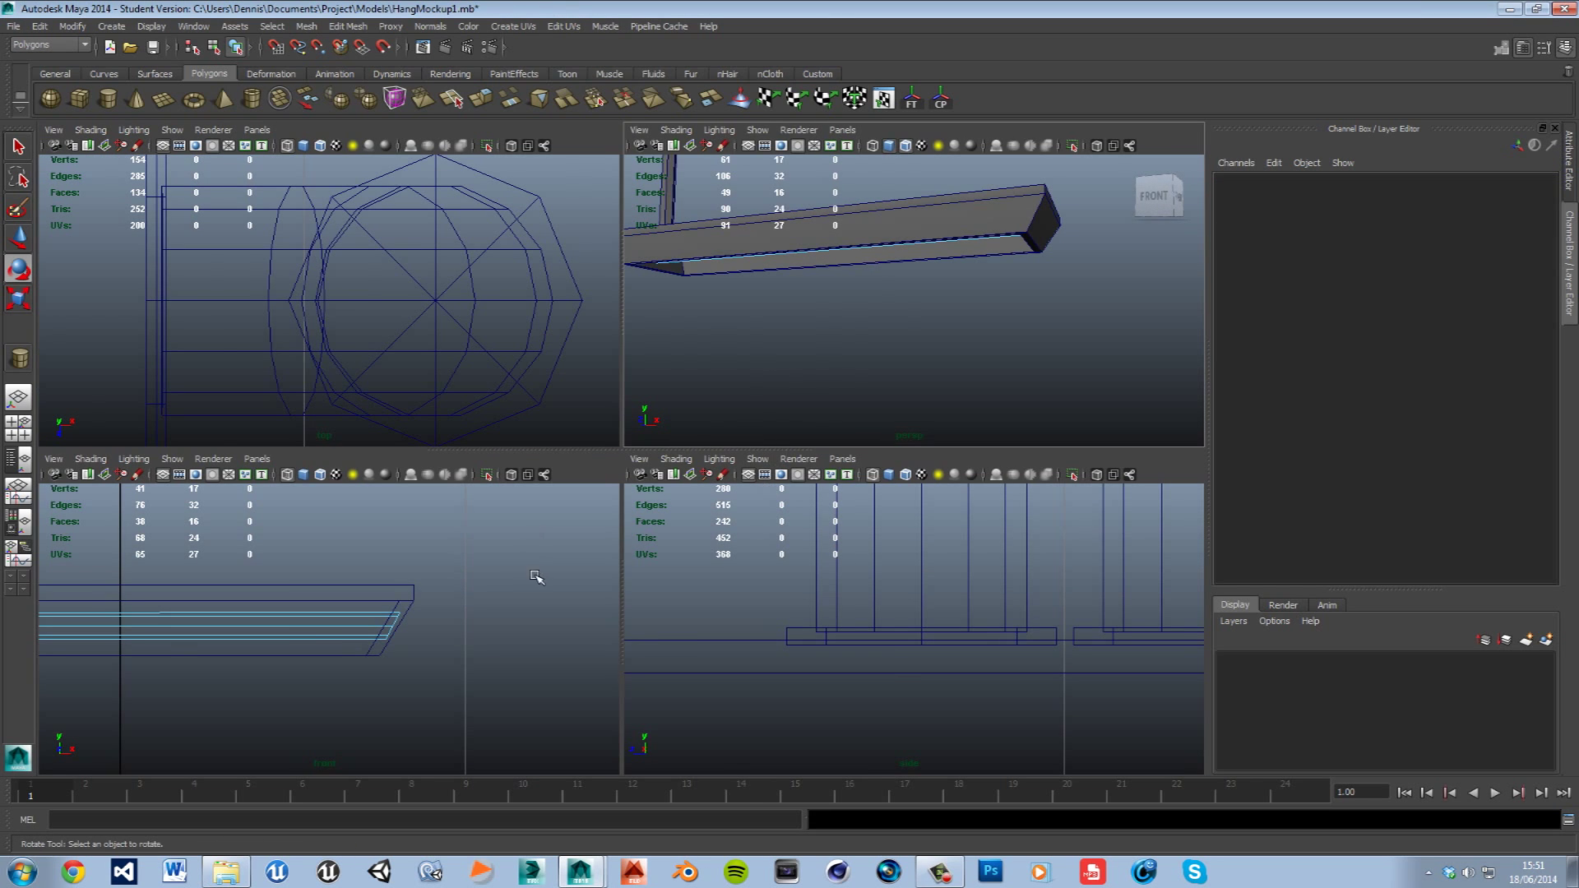
key(space)
alt+middle_drag(525, 584, 1030, 578)
alt+right_drag(1030, 578, 568, 538)
drag(319, 392, 321, 393)
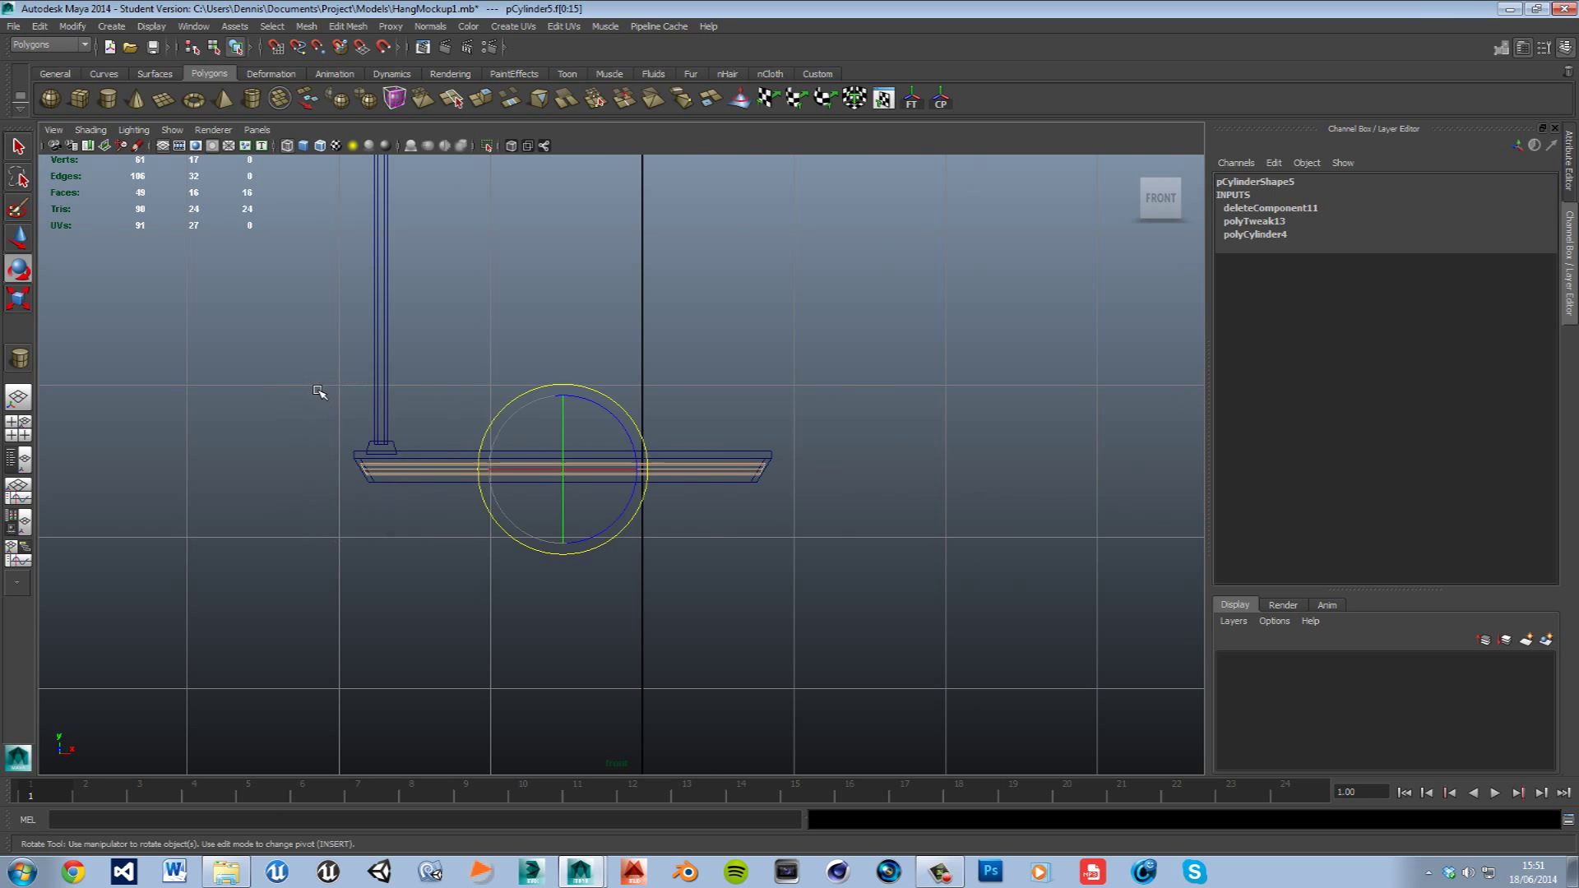
key(Delete)
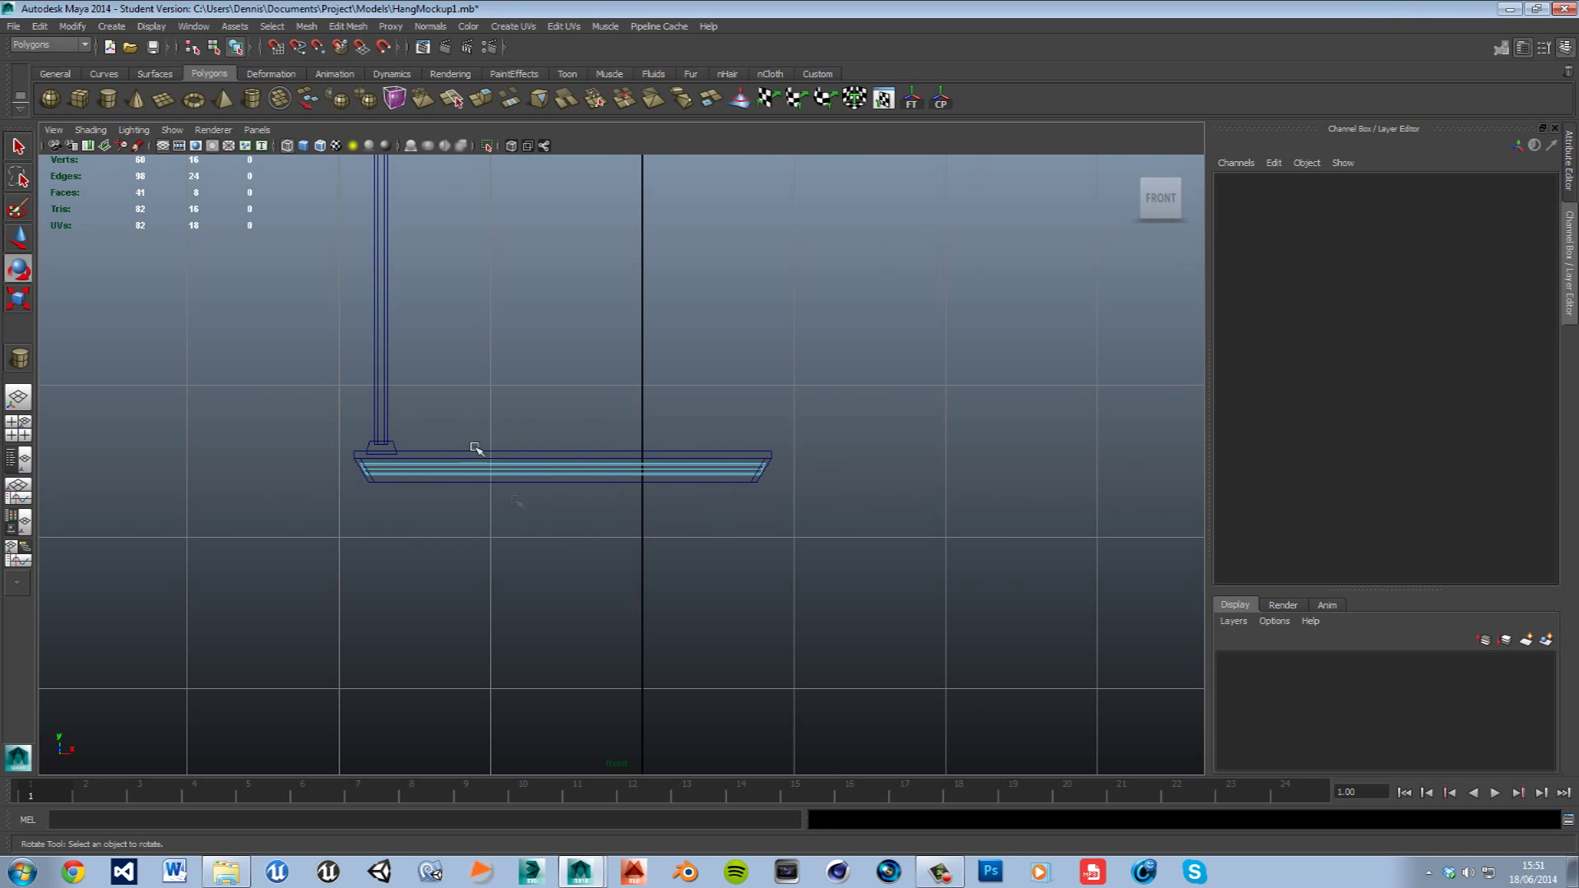
- Return to object selection from beneath the slab and enlarge the tube uniformly to about 0.046 in thickness scale
scroll(662, 586, up, 3)
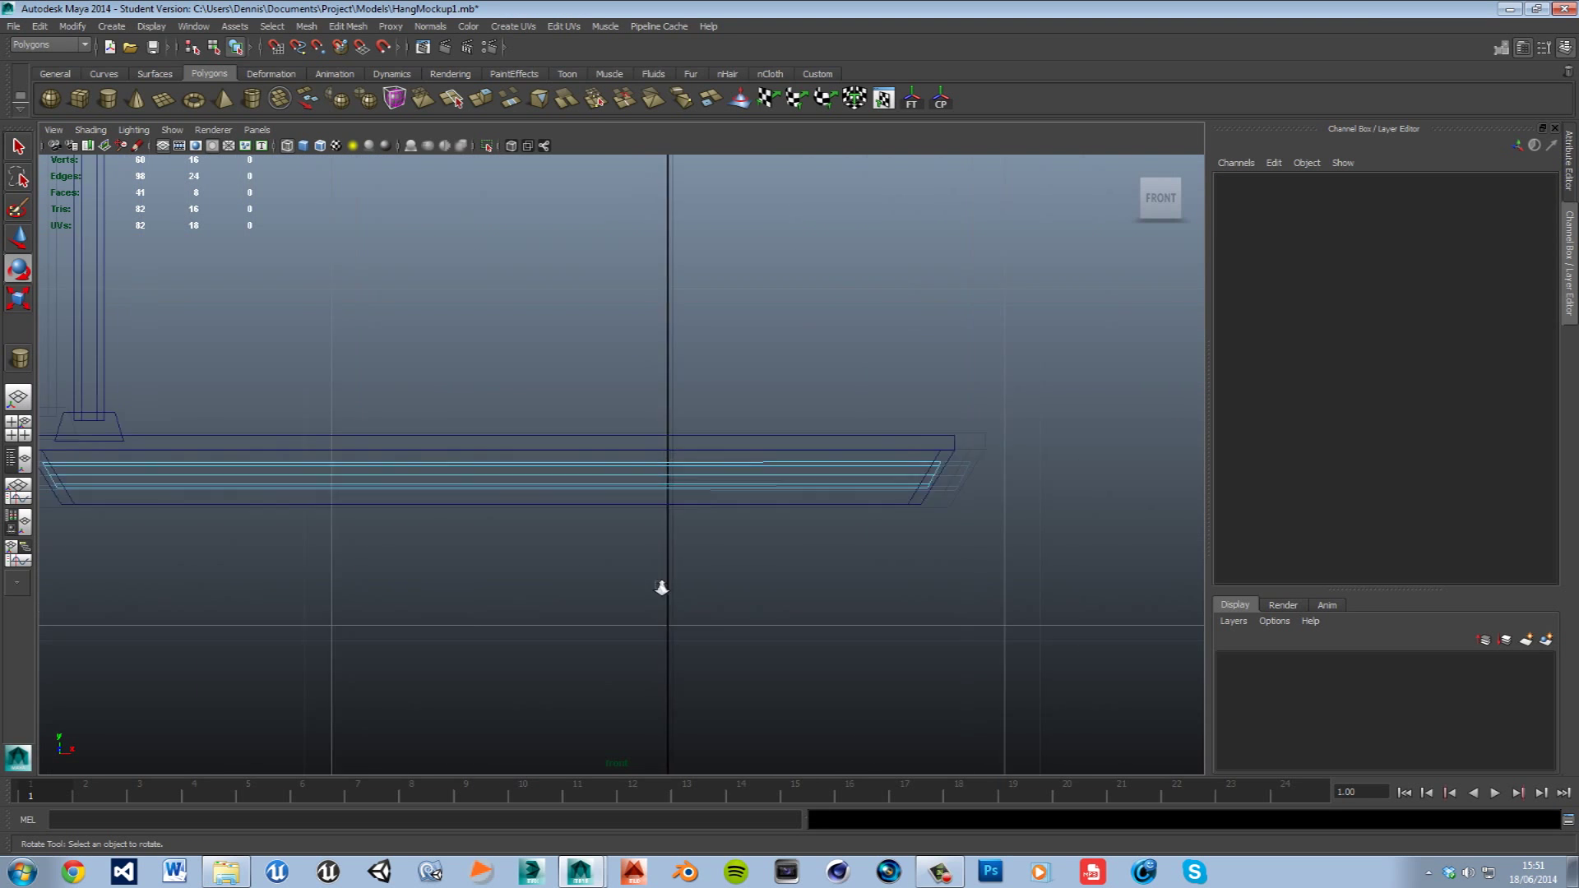
scroll(973, 575, down, 4)
key(space)
key(space)
alt+drag(947, 401, 644, 448)
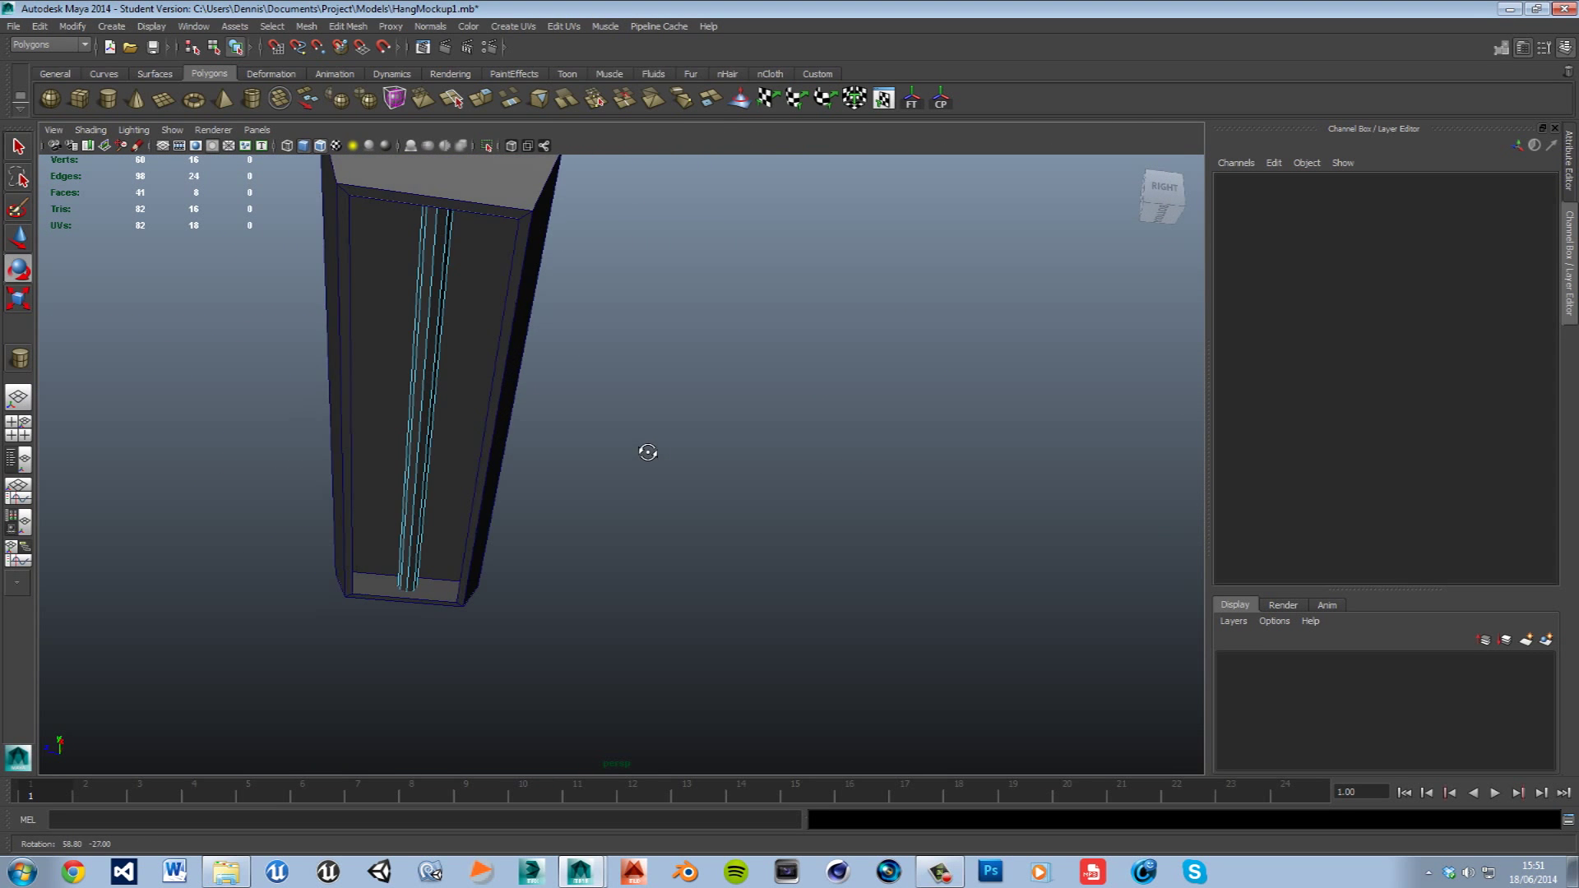
alt+middle_drag(589, 468, 680, 485)
right_drag(664, 451, 717, 431)
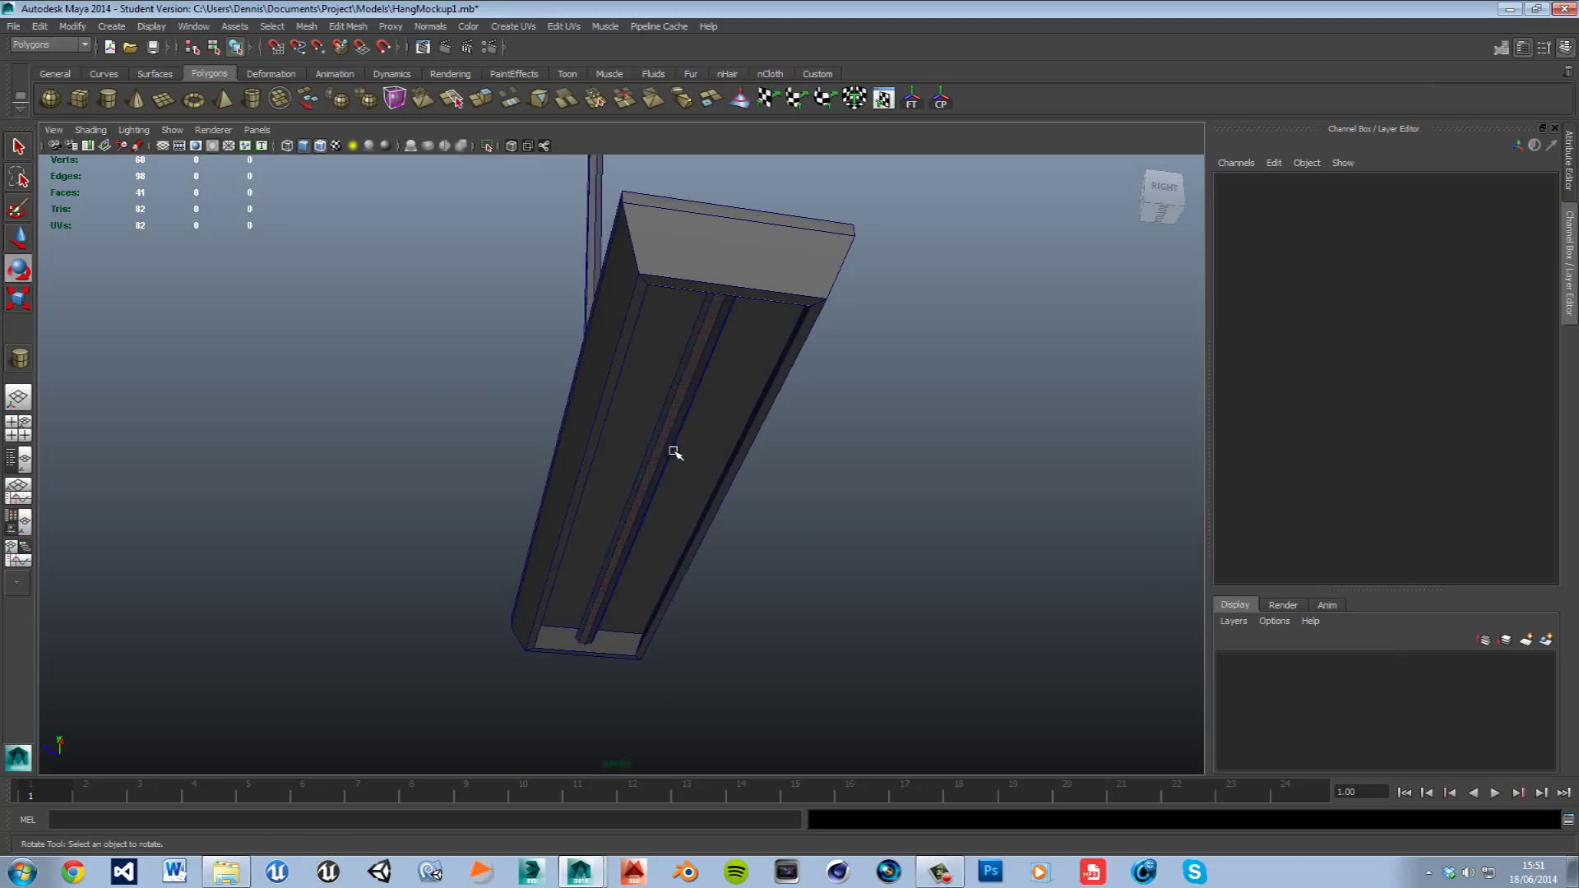
click(674, 452)
key(r)
click(649, 505)
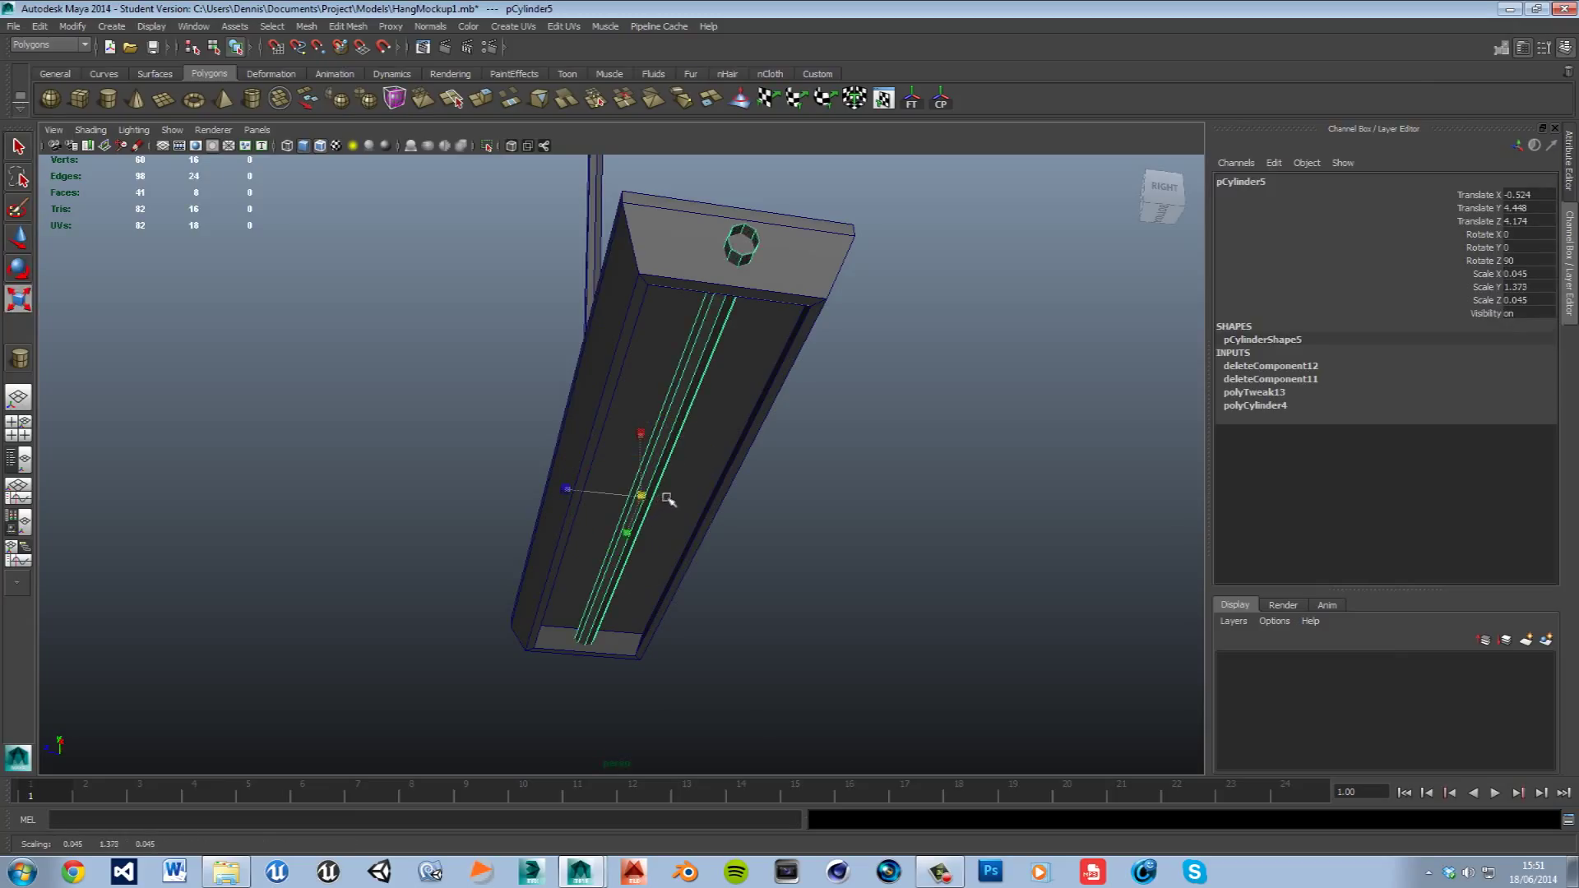
- Lower the tube to about 4.43 in Y and enlarge it uniformly to a thickness scale of about 0.048
key(w)
drag(640, 452, 643, 462)
alt+drag(744, 590, 791, 596)
key(r)
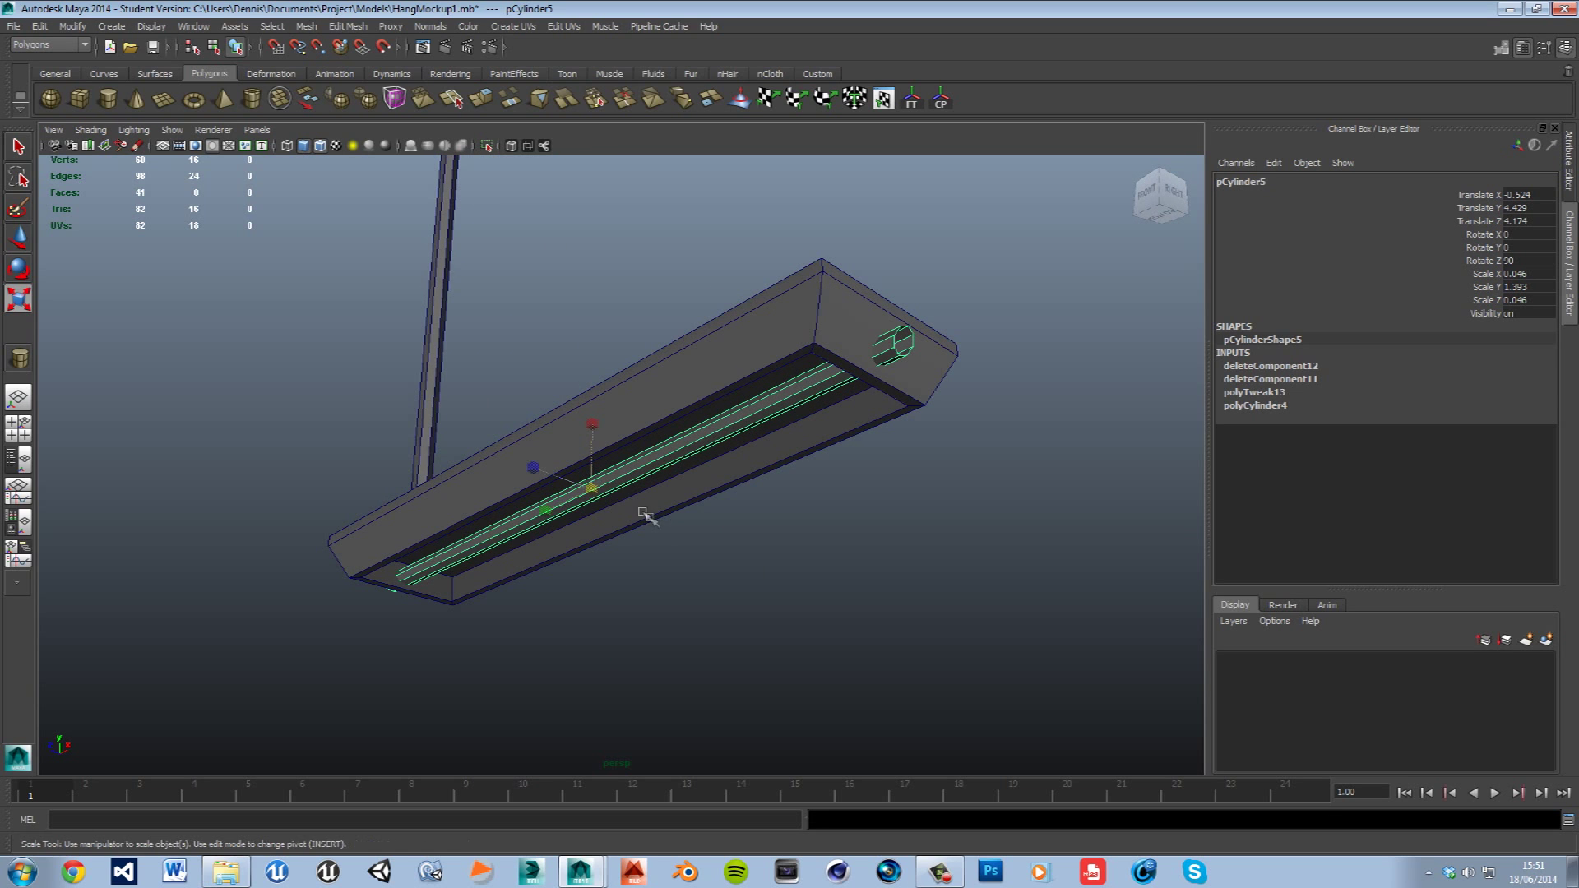
drag(604, 500, 608, 500)
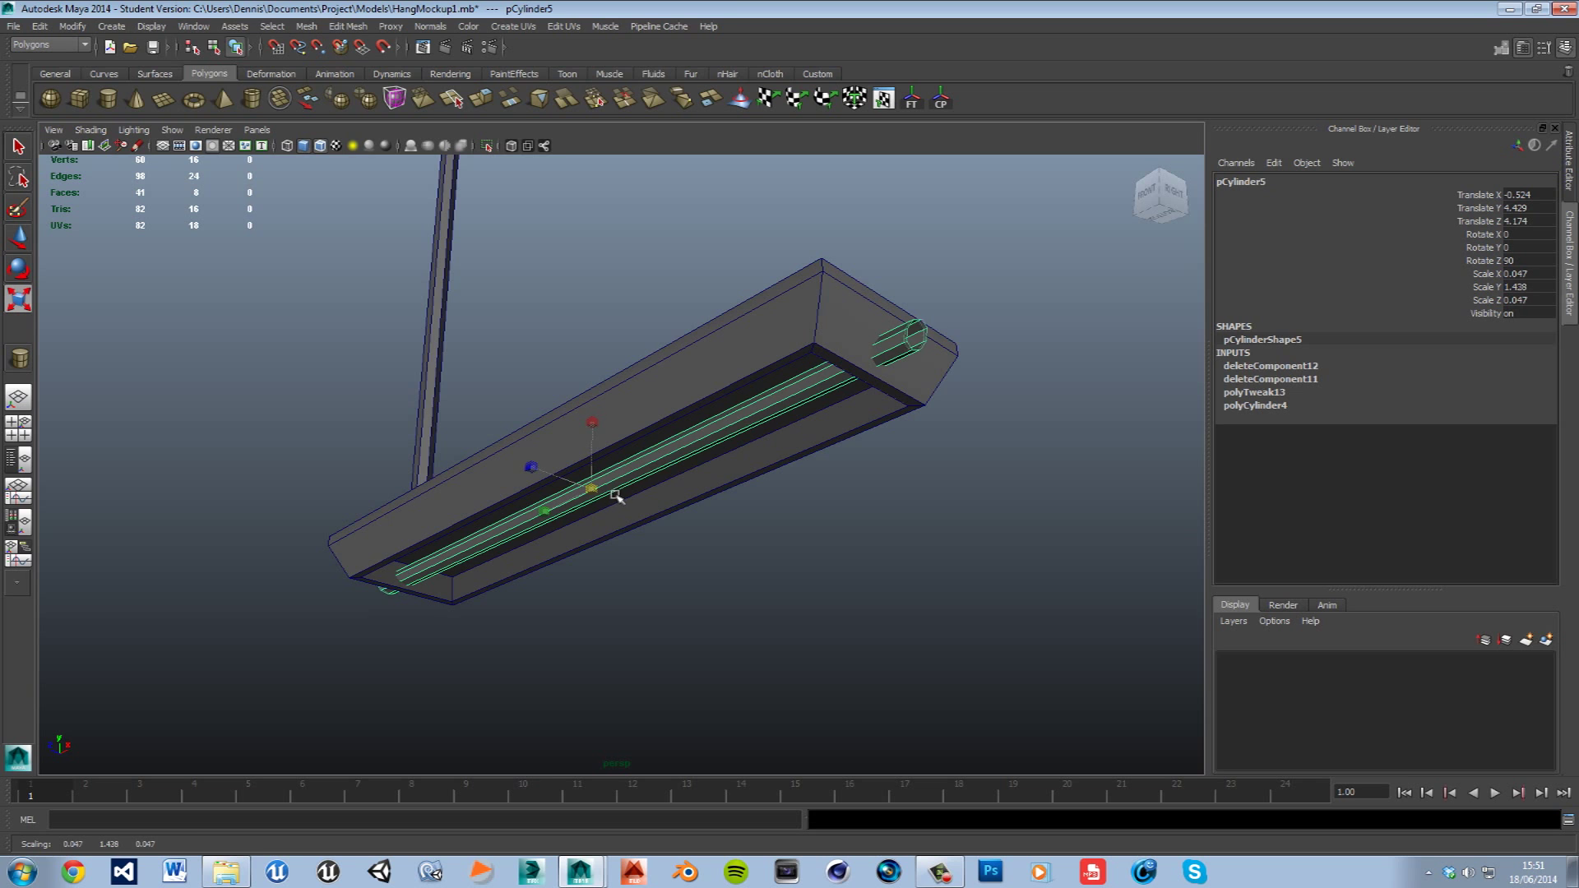
- Shorten the tube in the front view to a Y scale of about 1.296 so it fits between the slab's end walls
alt+drag(618, 494, 754, 557)
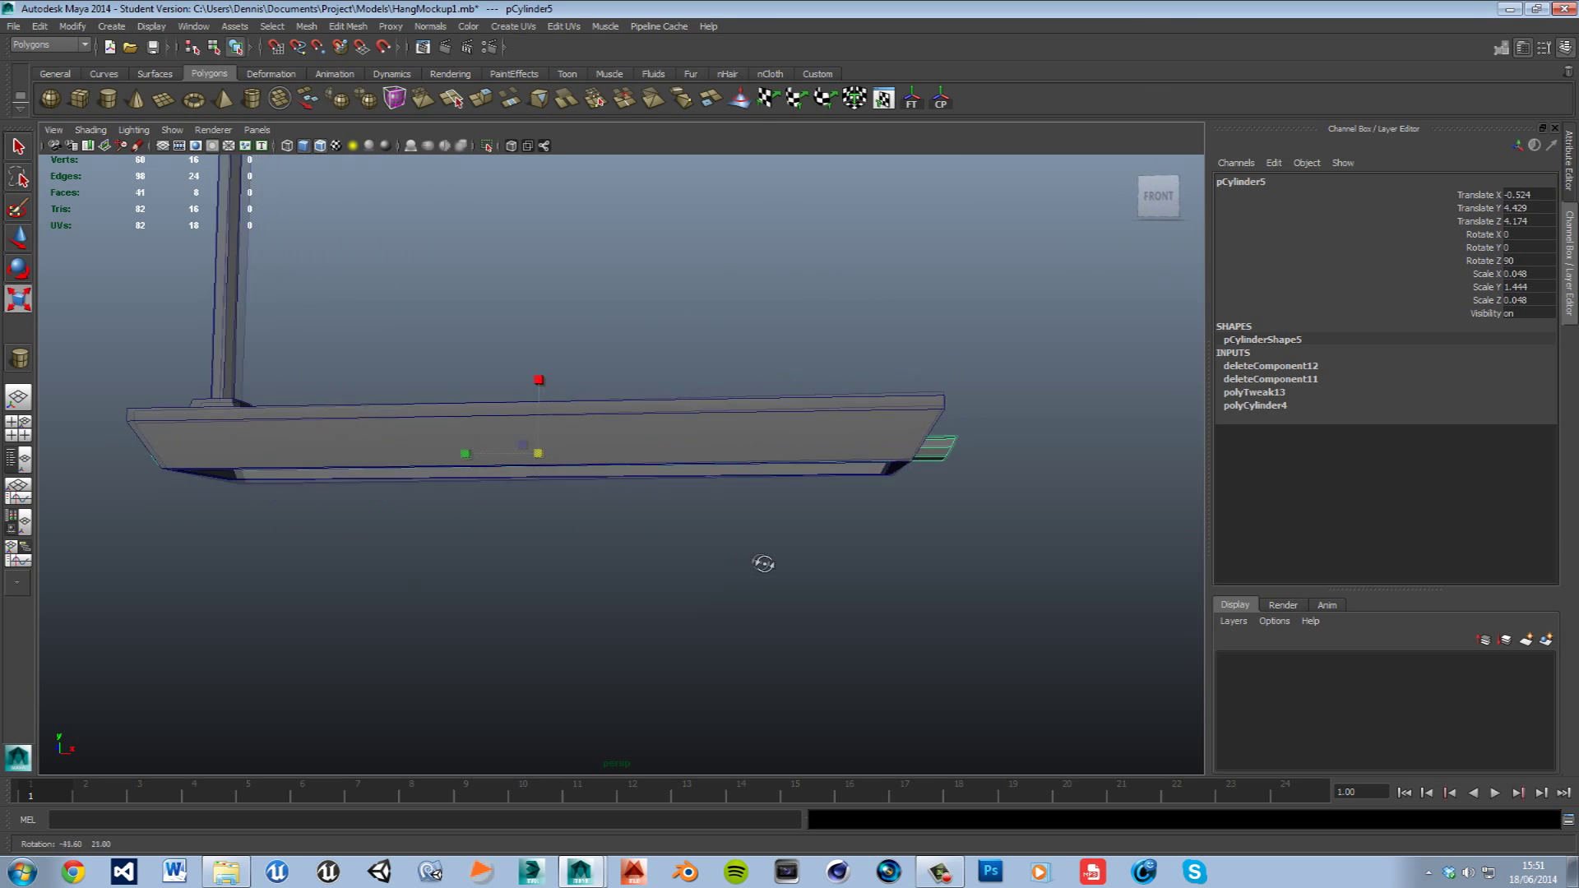
key(space)
key(space)
scroll(649, 606, down, 3)
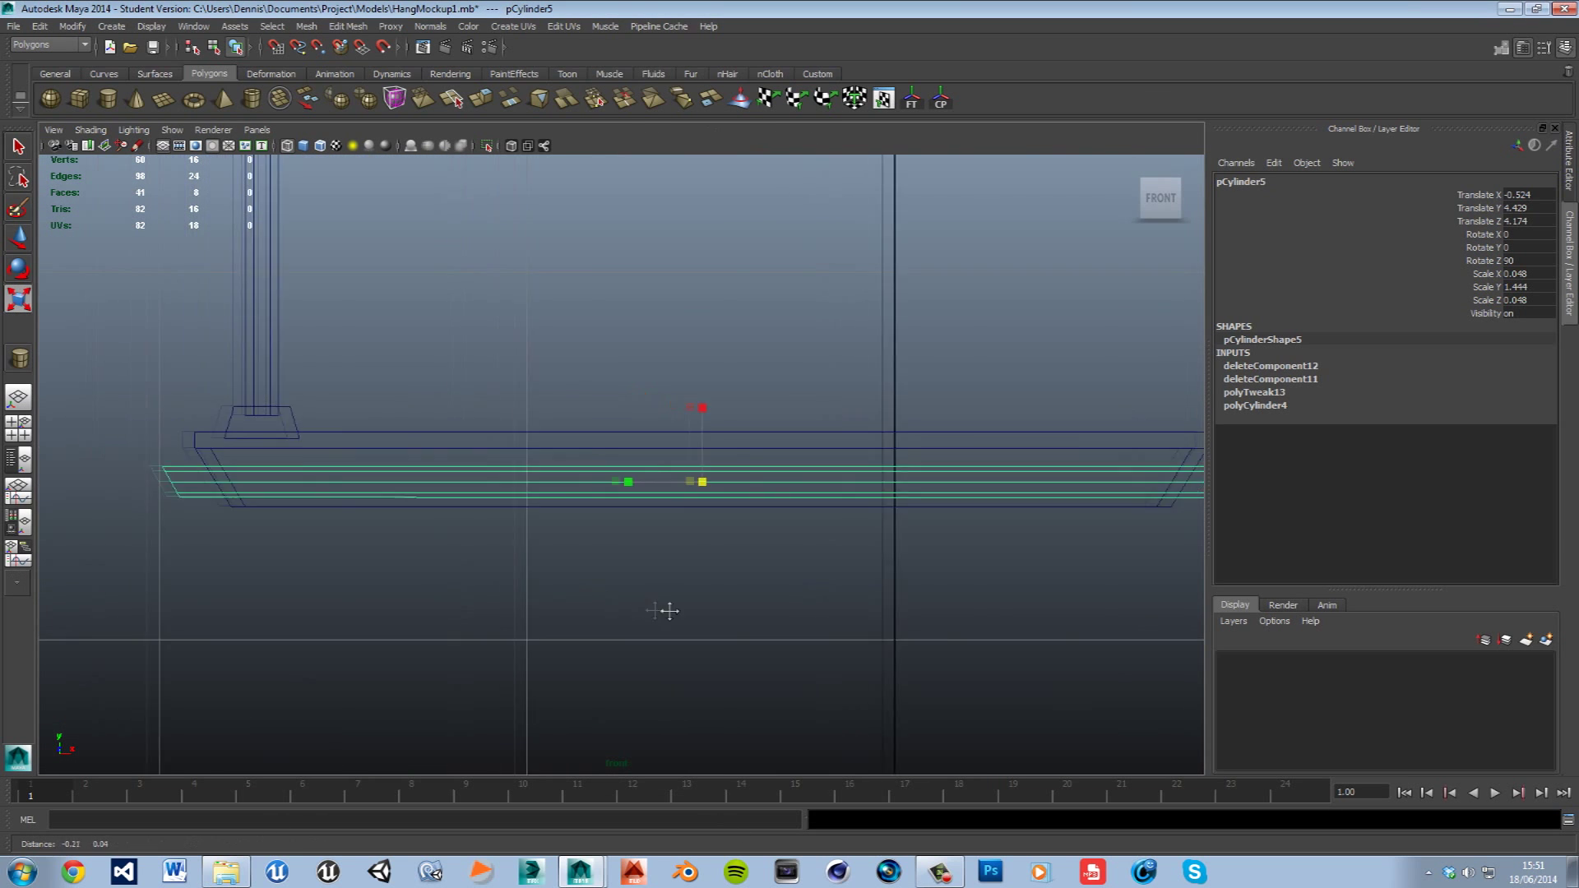
scroll(596, 510, up, 2)
drag(597, 486, 605, 486)
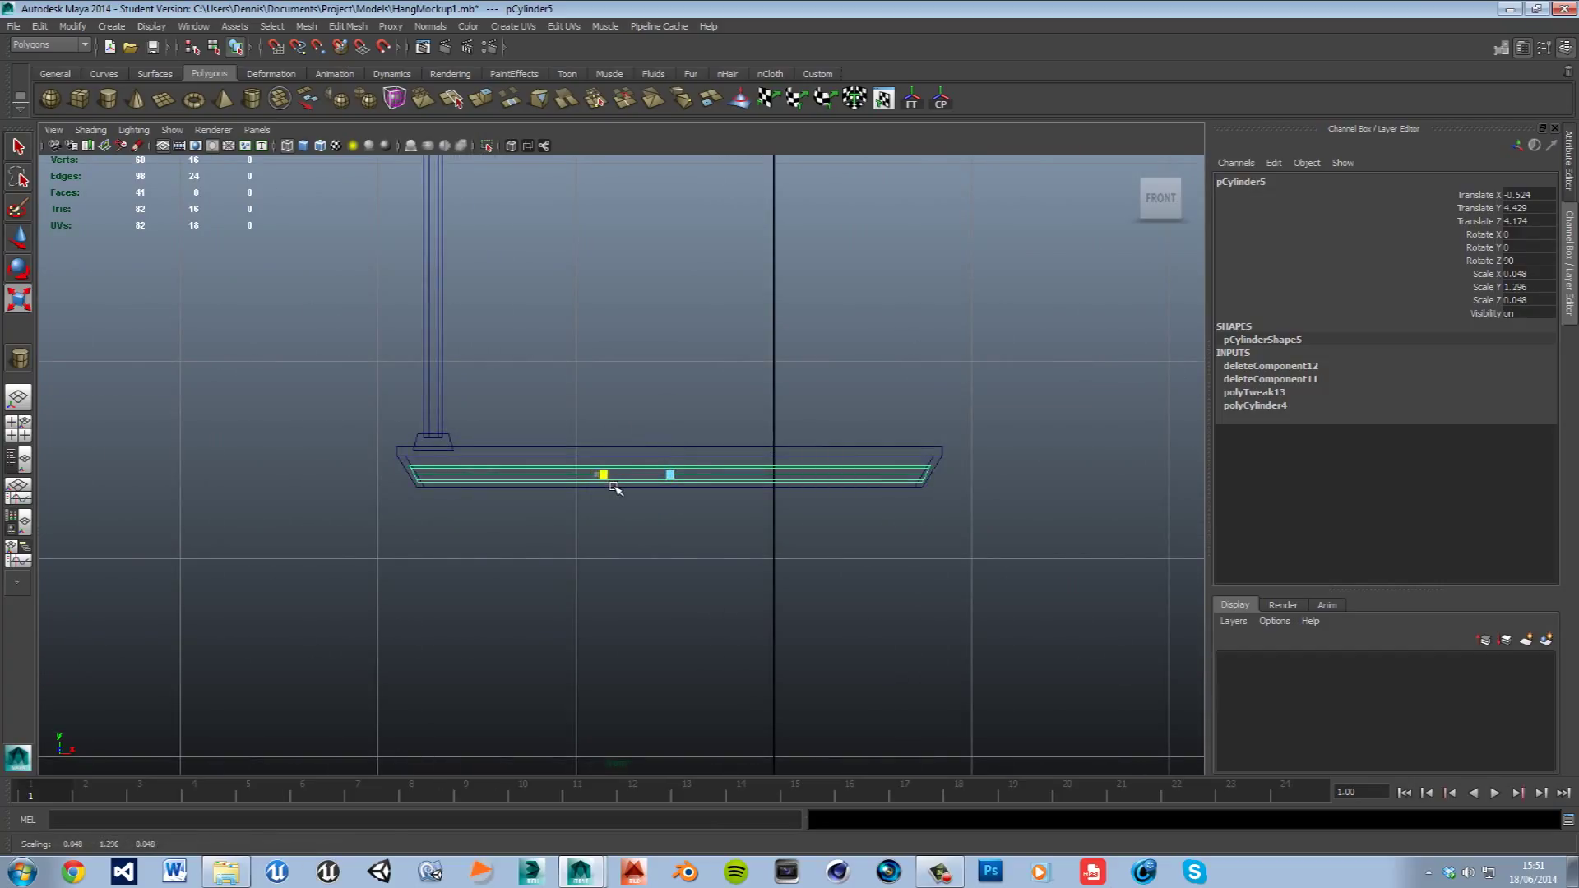
key(w)
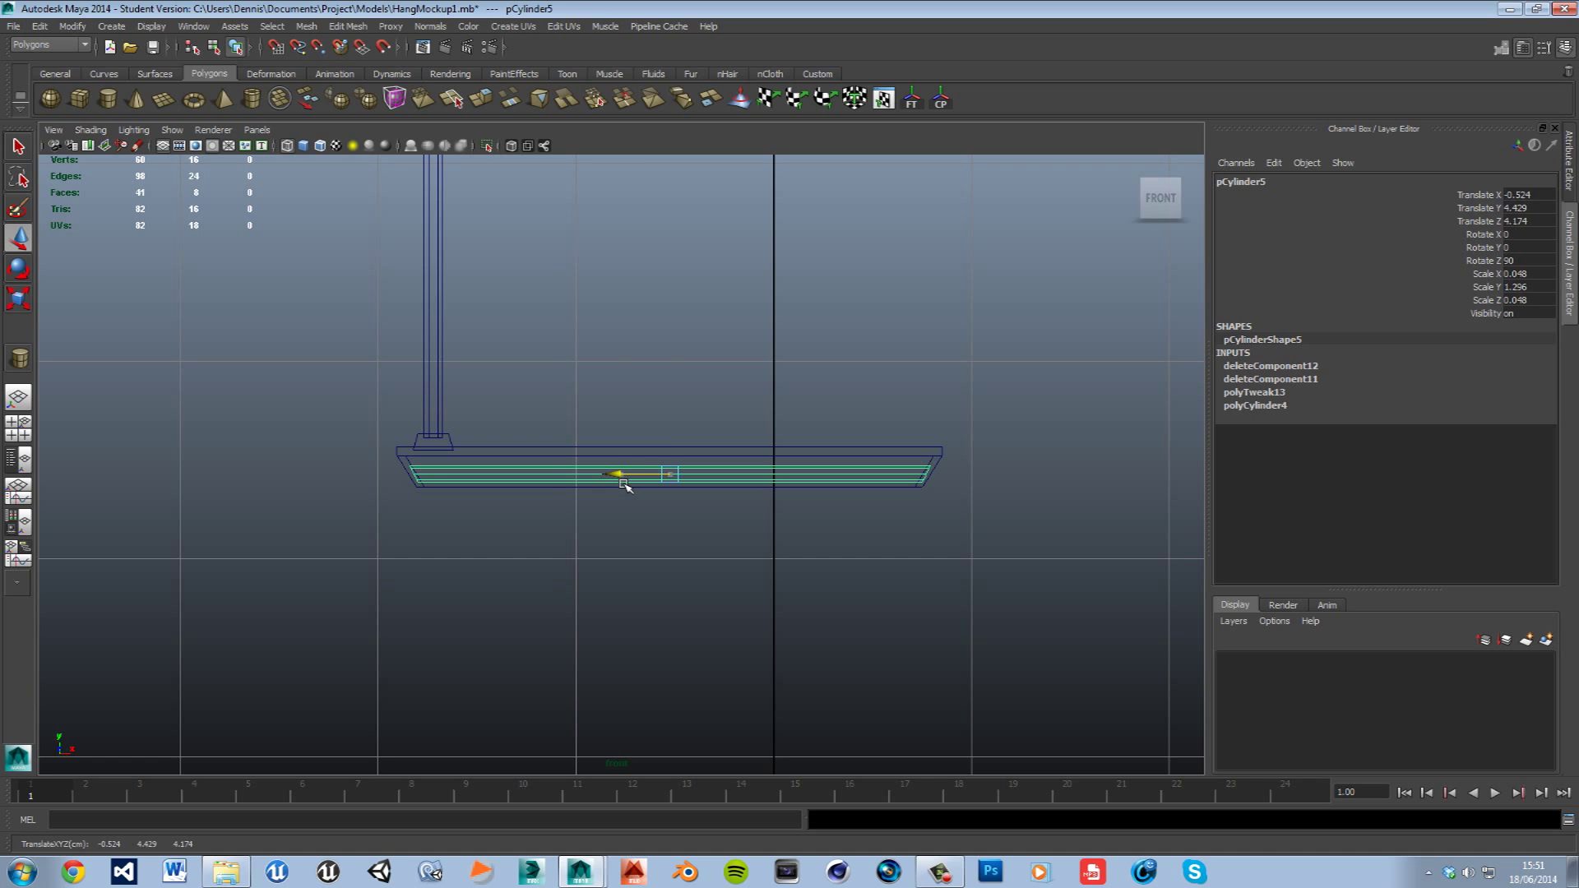
drag(675, 433, 683, 433)
- Duplicate the tube twice in the perspective view, offsetting the copies sideways in Z within the slab's hollow
key(space)
key(space)
alt+drag(832, 505, 775, 434)
key(ctrl+d)
drag(648, 413, 608, 405)
key(ctrl+d)
- Select the slab together with the three tubes and combine them into a single mesh
click(839, 441)
alt+drag(839, 441, 743, 592)
alt+right_drag(743, 592, 610, 629)
alt+drag(610, 629, 777, 531)
click(306, 26)
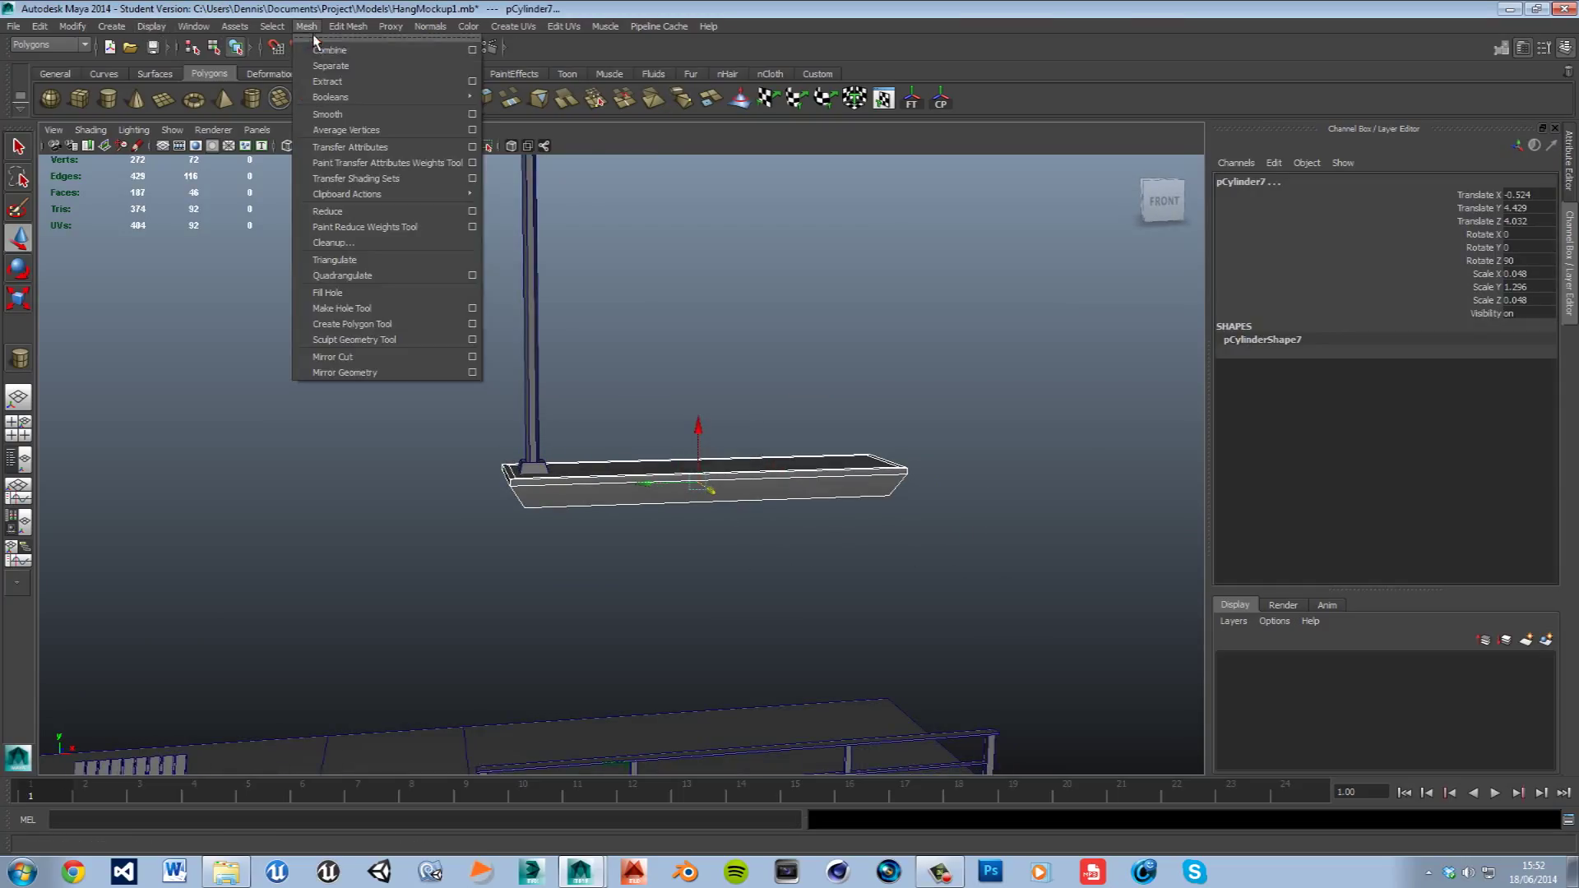
click(377, 55)
- Move the combined light's pivot from the world origin to the middle of the slab in the front view
alt+drag(787, 362, 646, 513)
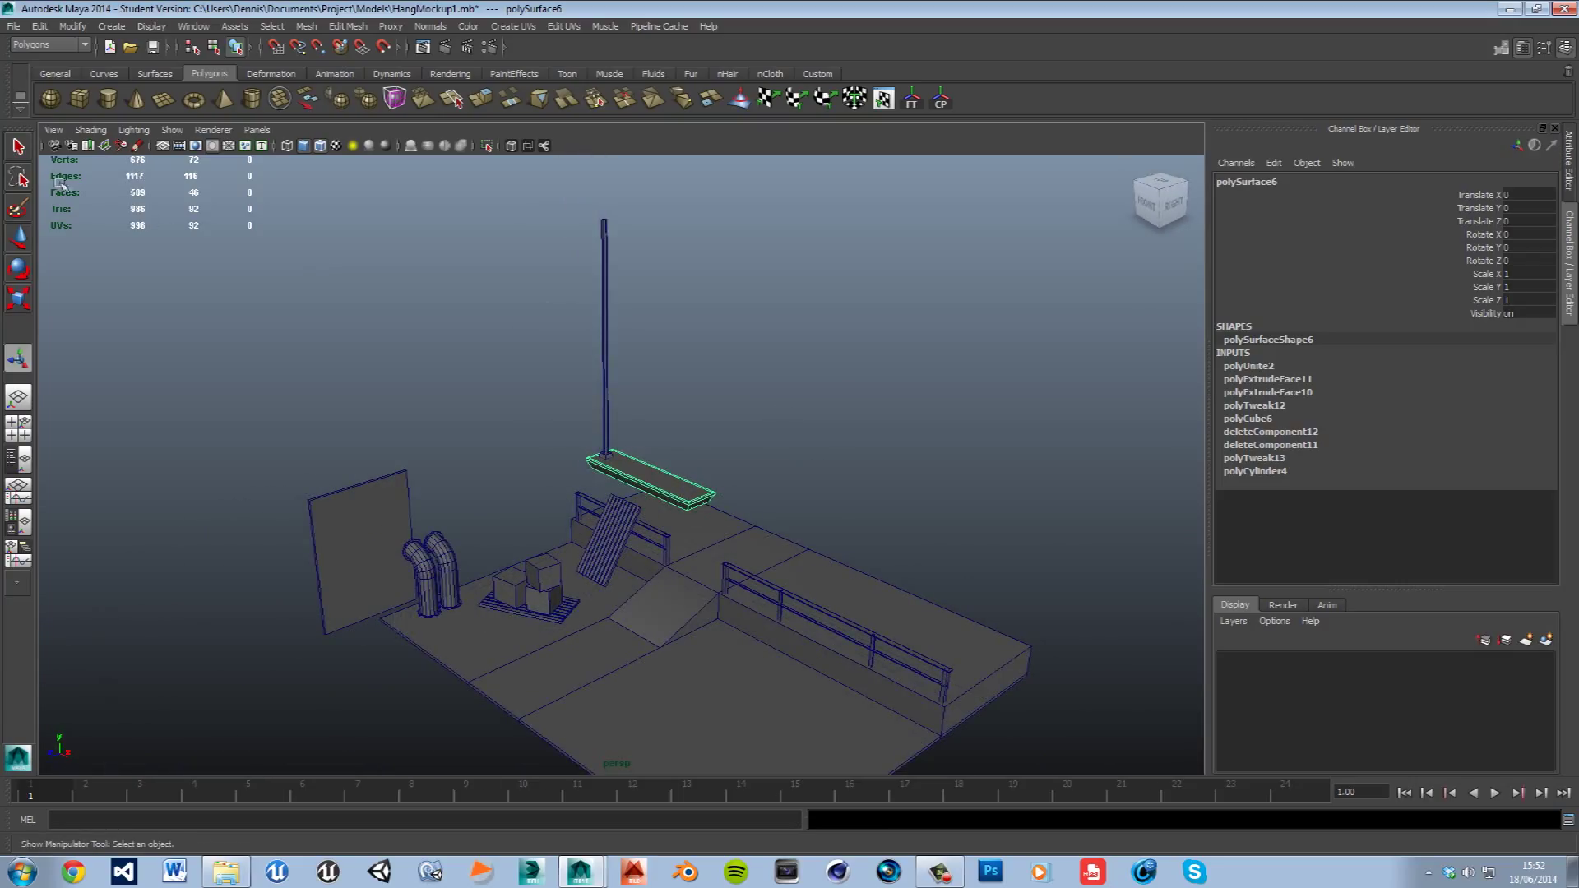
click(27, 302)
key(Insert)
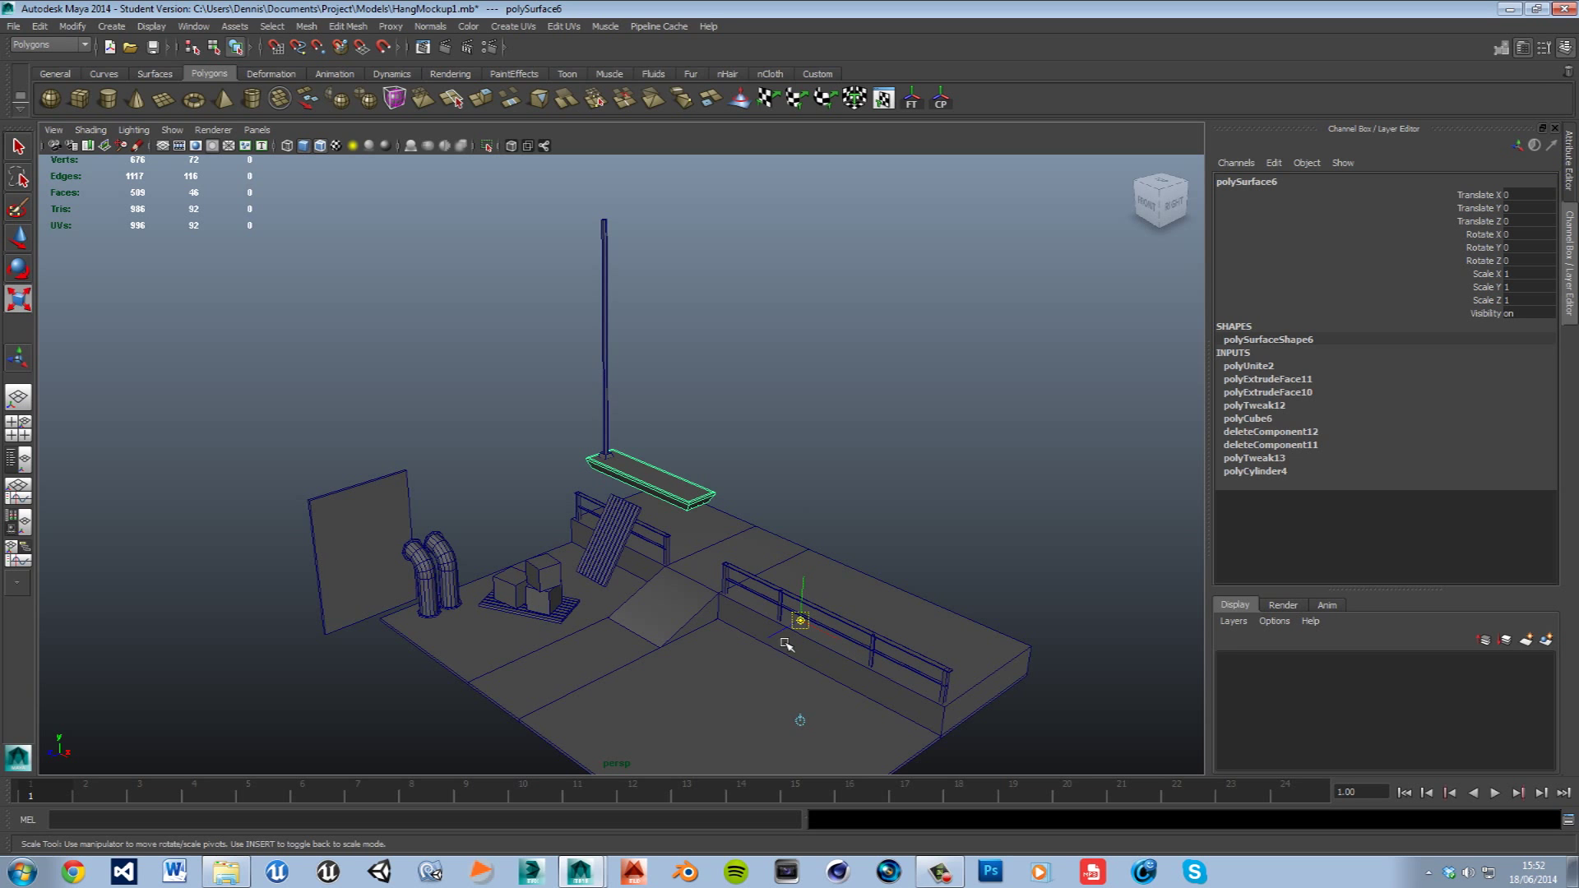
key(space)
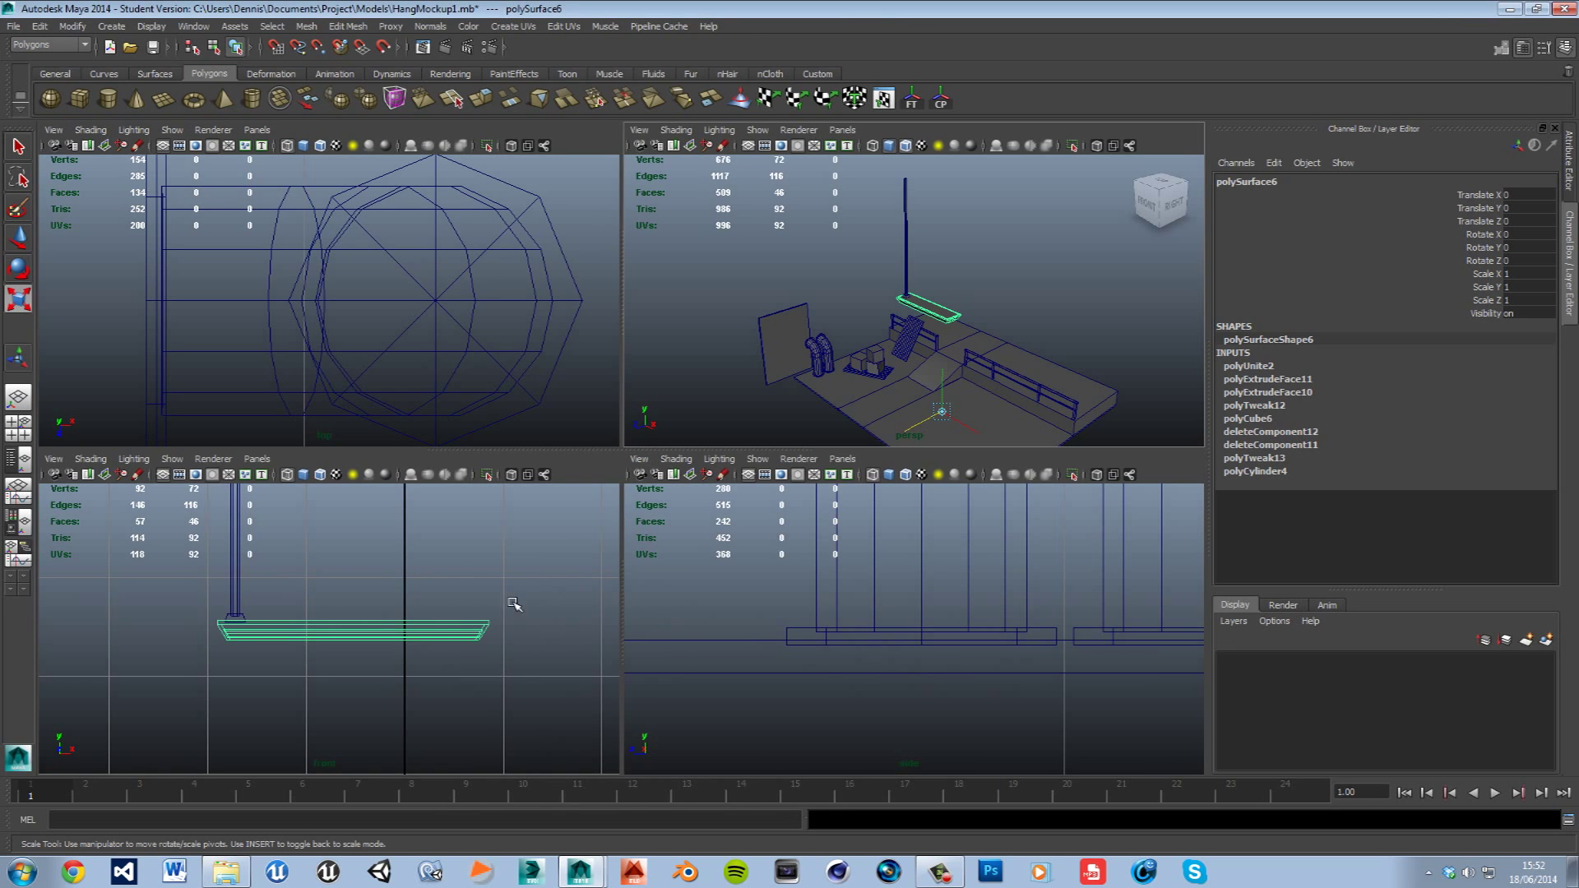
key(space)
scroll(655, 602, down, 5)
drag(660, 597, 643, 445)
key(f)
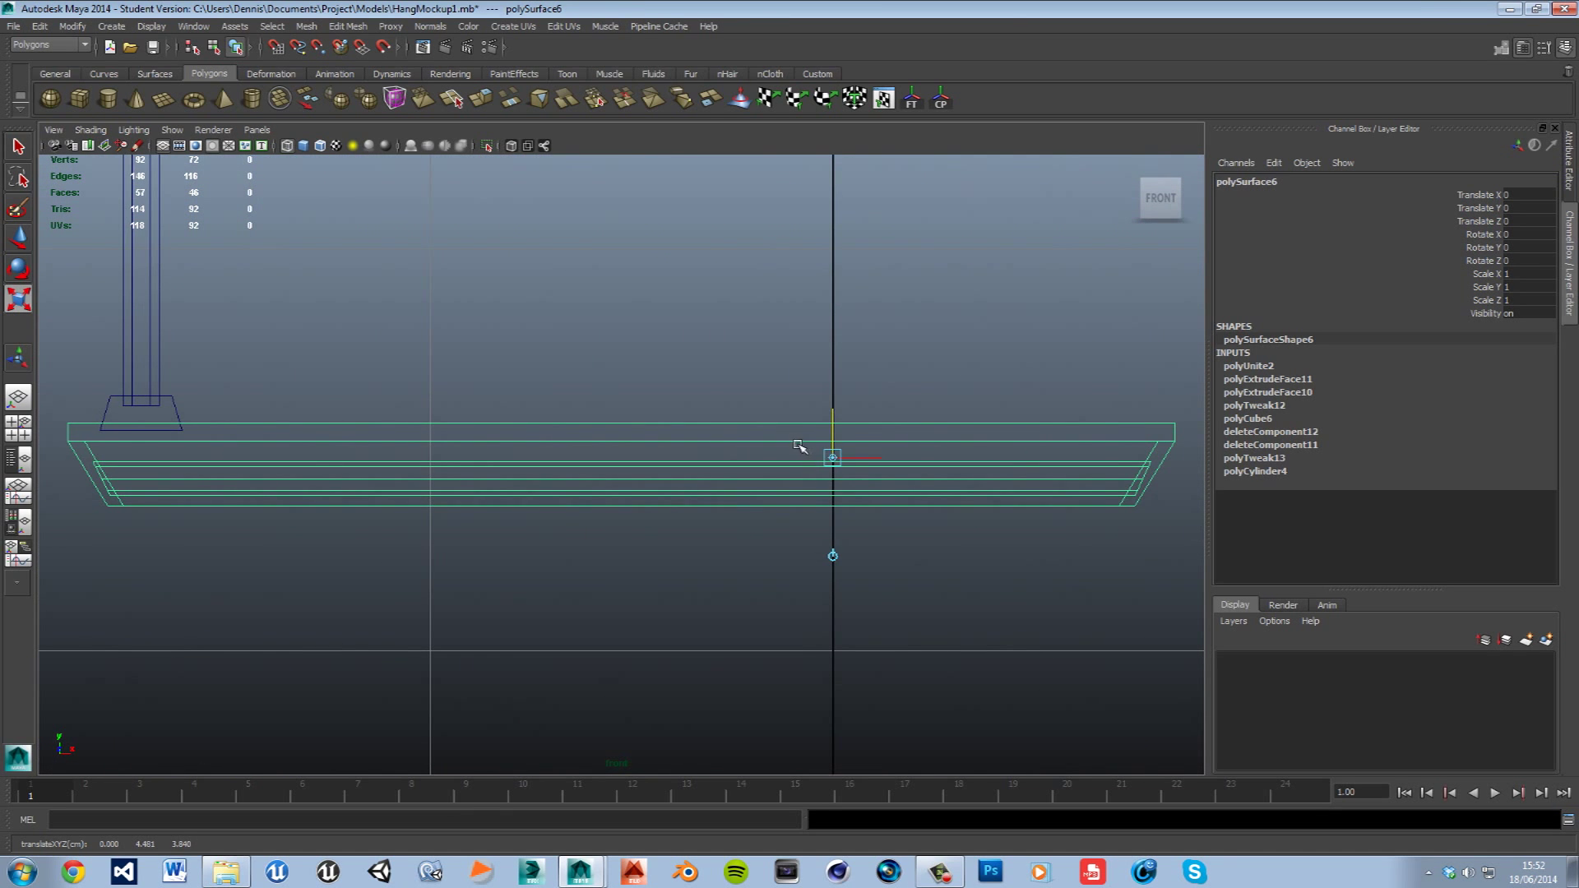
drag(841, 433, 658, 442)
key(space)
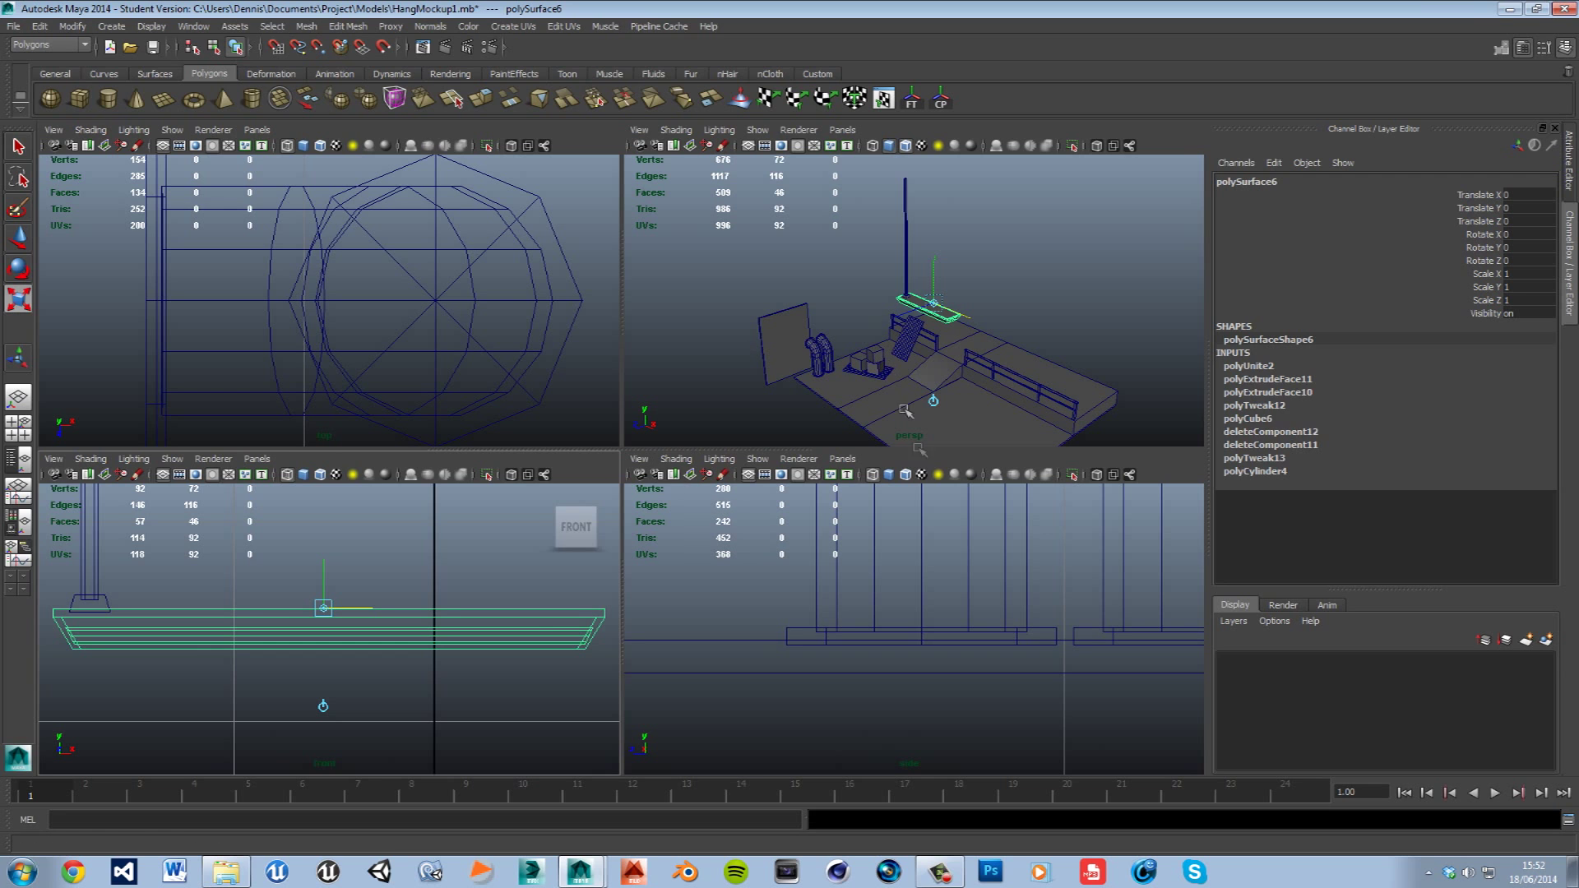
- Centre the combined light's pivot on the slab in the top view and leave pivot editing
key(space)
key(f)
scroll(582, 475, down, 8)
scroll(582, 474, up, 1)
drag(631, 463, 627, 496)
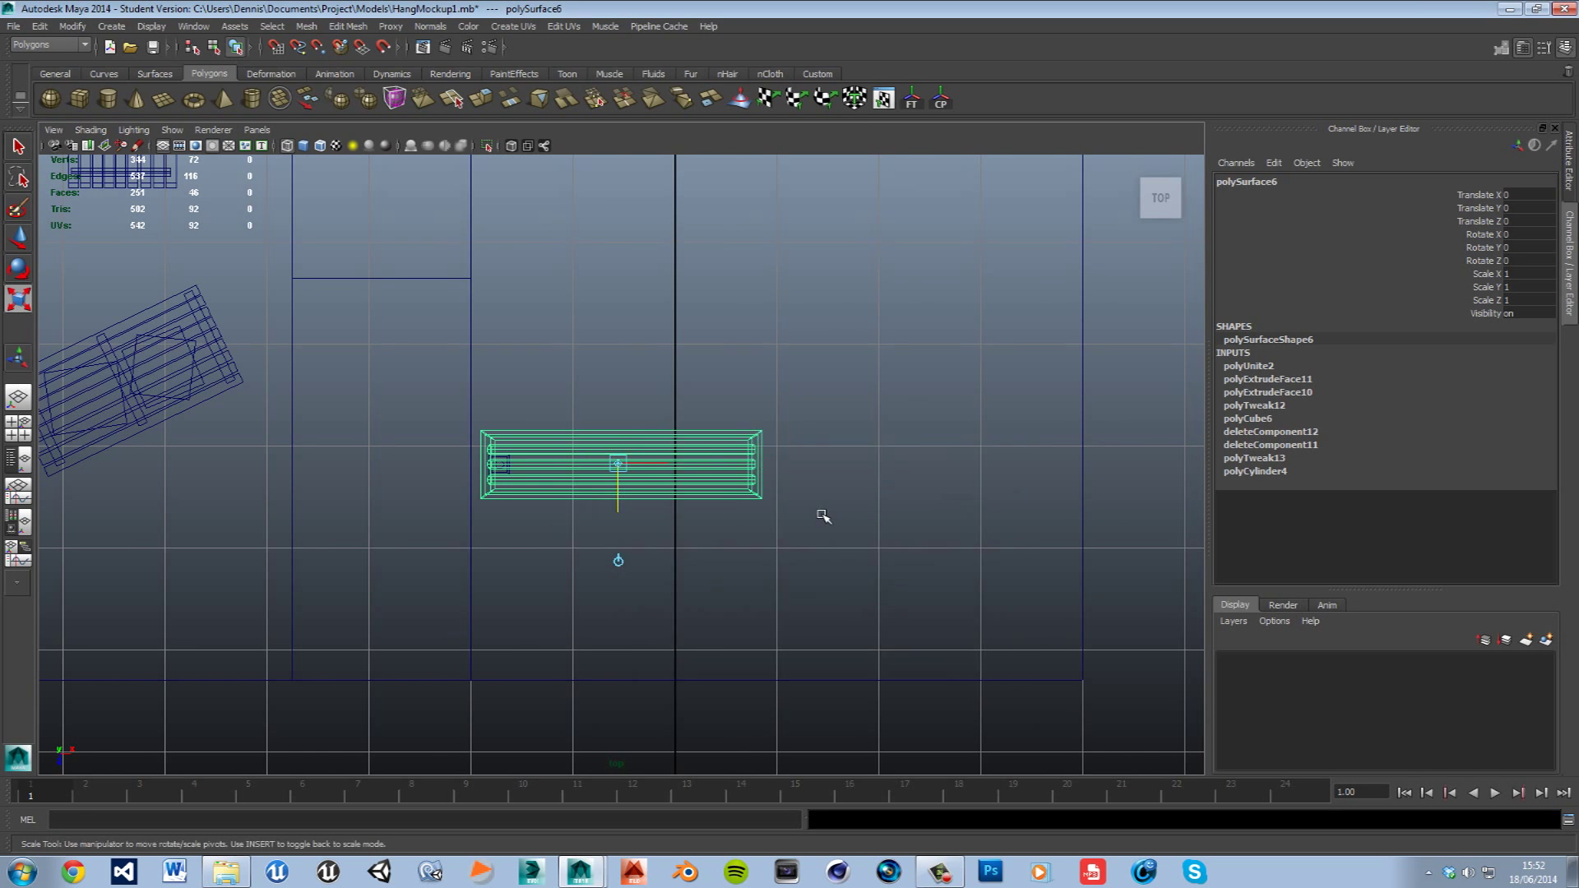
key(space)
key(space)
scroll(716, 639, up, 3)
scroll(717, 639, up, 3)
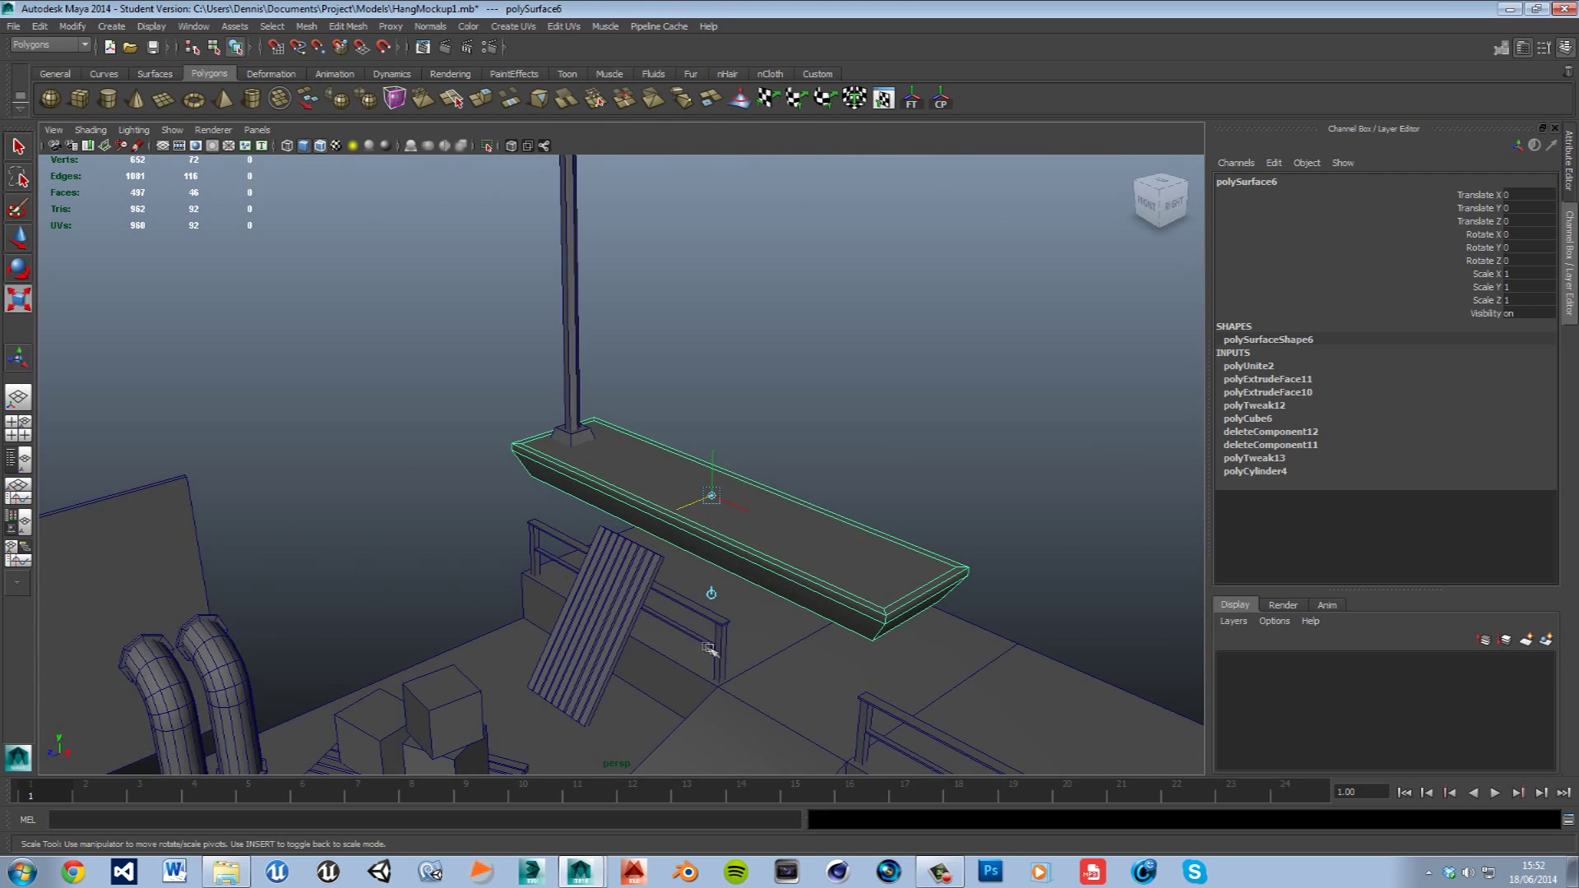
alt+drag(714, 639, 823, 639)
click(723, 439)
click(723, 470)
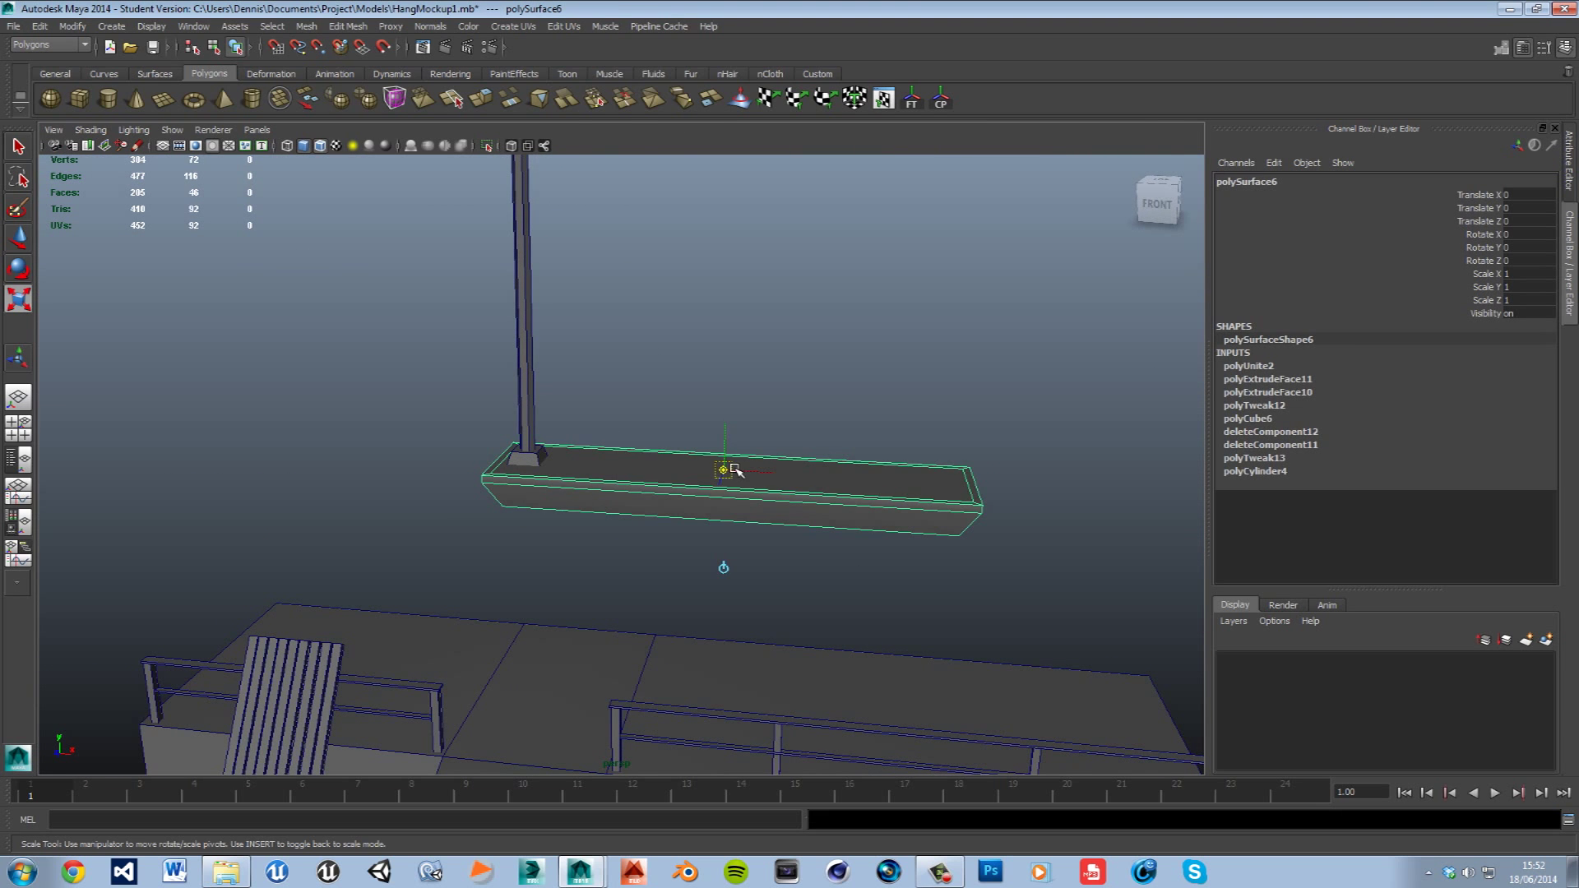
key(w)
mouse_move(835, 441)
alt+mouse_down()
mouse_move(694, 444)
mouse_move(861, 428)
alt+mouse_up()
click(864, 427)
- Select the tapered base block together with the pole and combine them into a single mesh
click(538, 436)
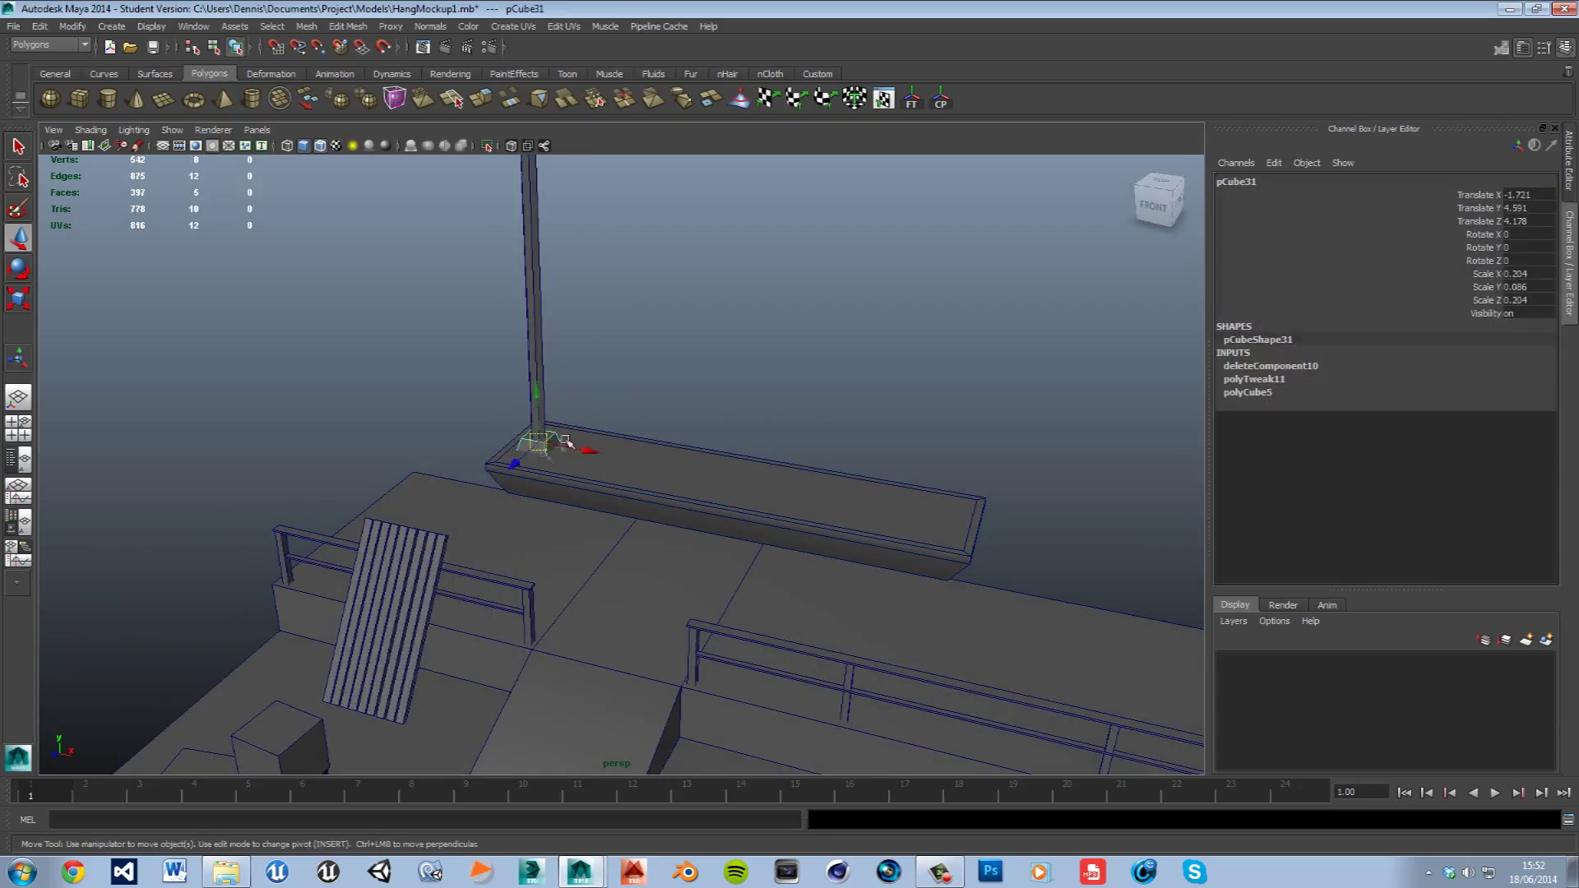
shift+click(543, 325)
click(306, 26)
click(328, 51)
click(676, 329)
- Enter pivot editing for the combined pole and move its pivot to the base block in the front view
alt+drag(680, 352, 568, 373)
click(569, 373)
key(Insert)
key(space)
key(space)
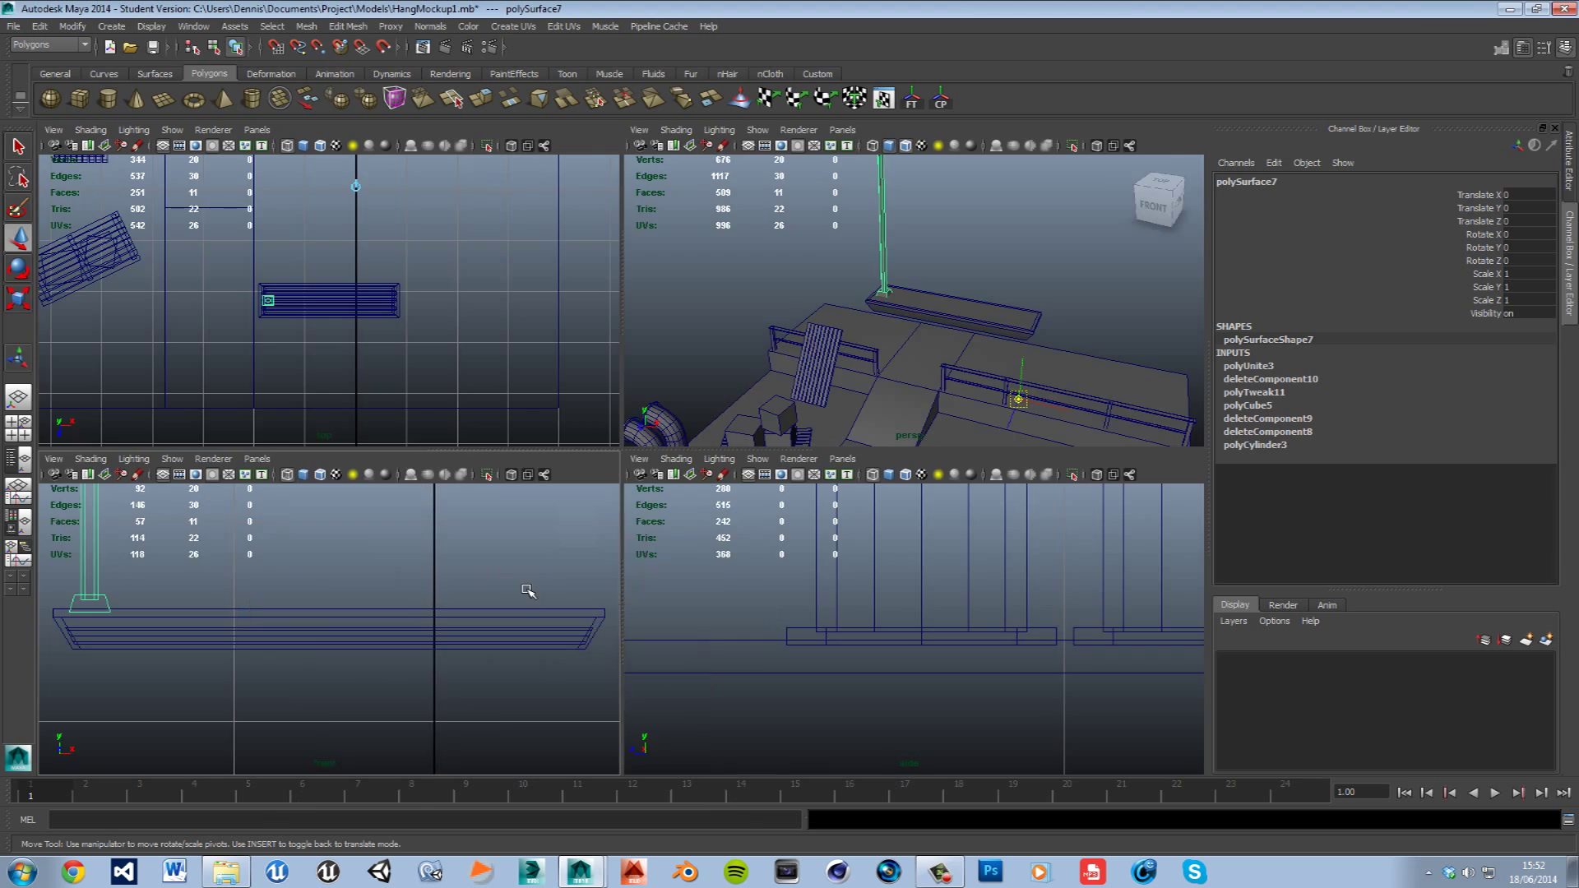
scroll(698, 622, down, 1)
middle_drag(701, 687, 695, 511)
drag(725, 560, 673, 561)
key(f)
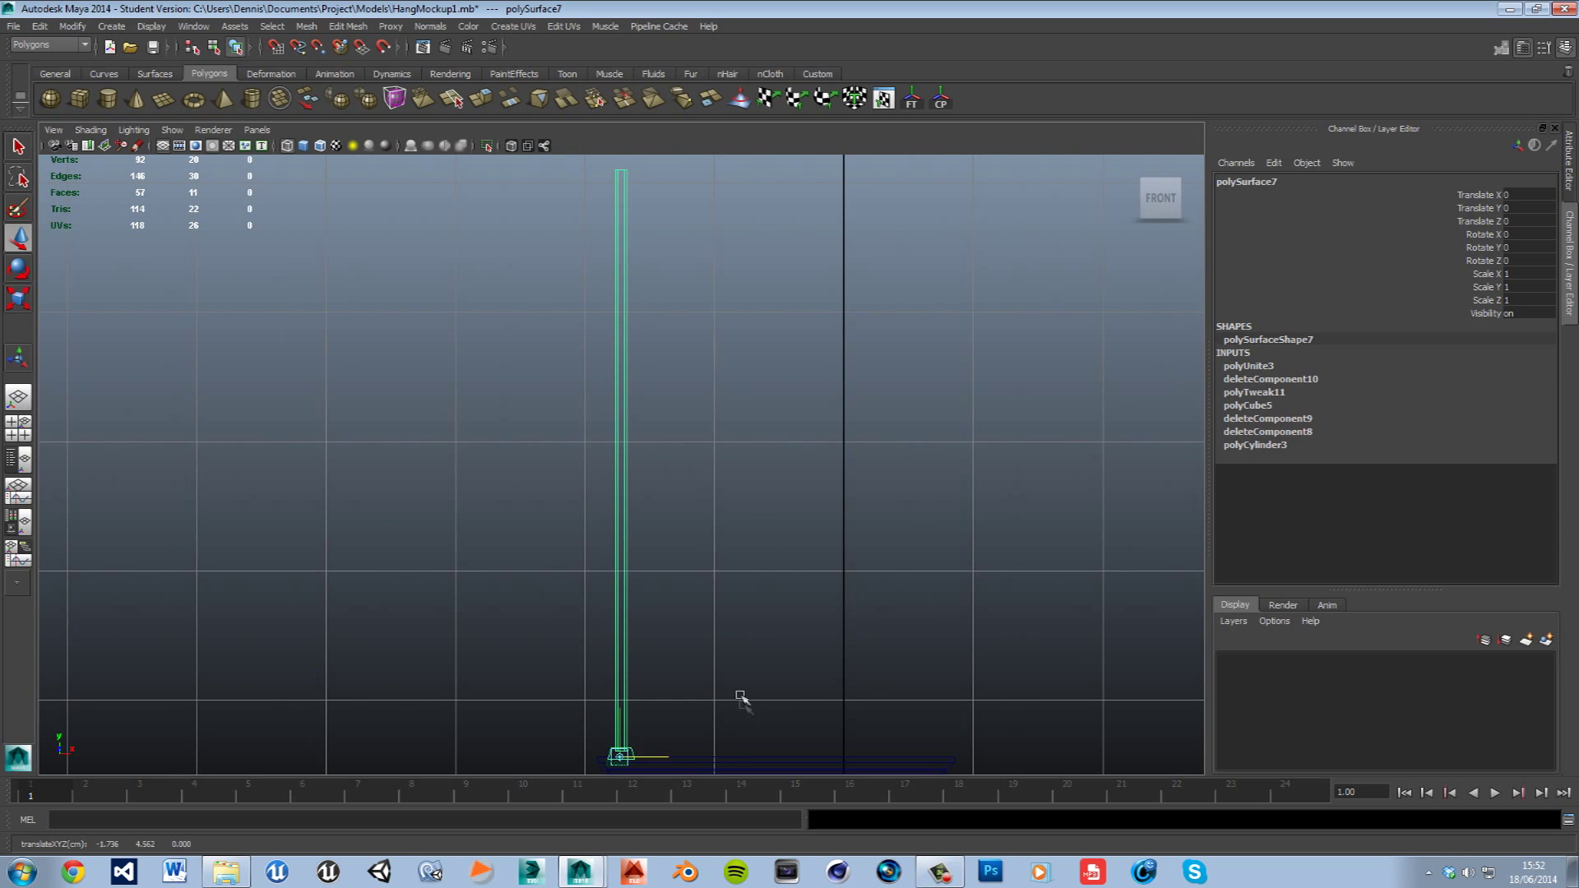
- Fine-tune the pole's pivot in the front view to the base block's bottom centre, at about X -1.723 and Y 4.547
alt+middle_drag(741, 697, 754, 507)
alt+right_drag(733, 610, 813, 672)
alt+middle_drag(809, 634, 777, 401)
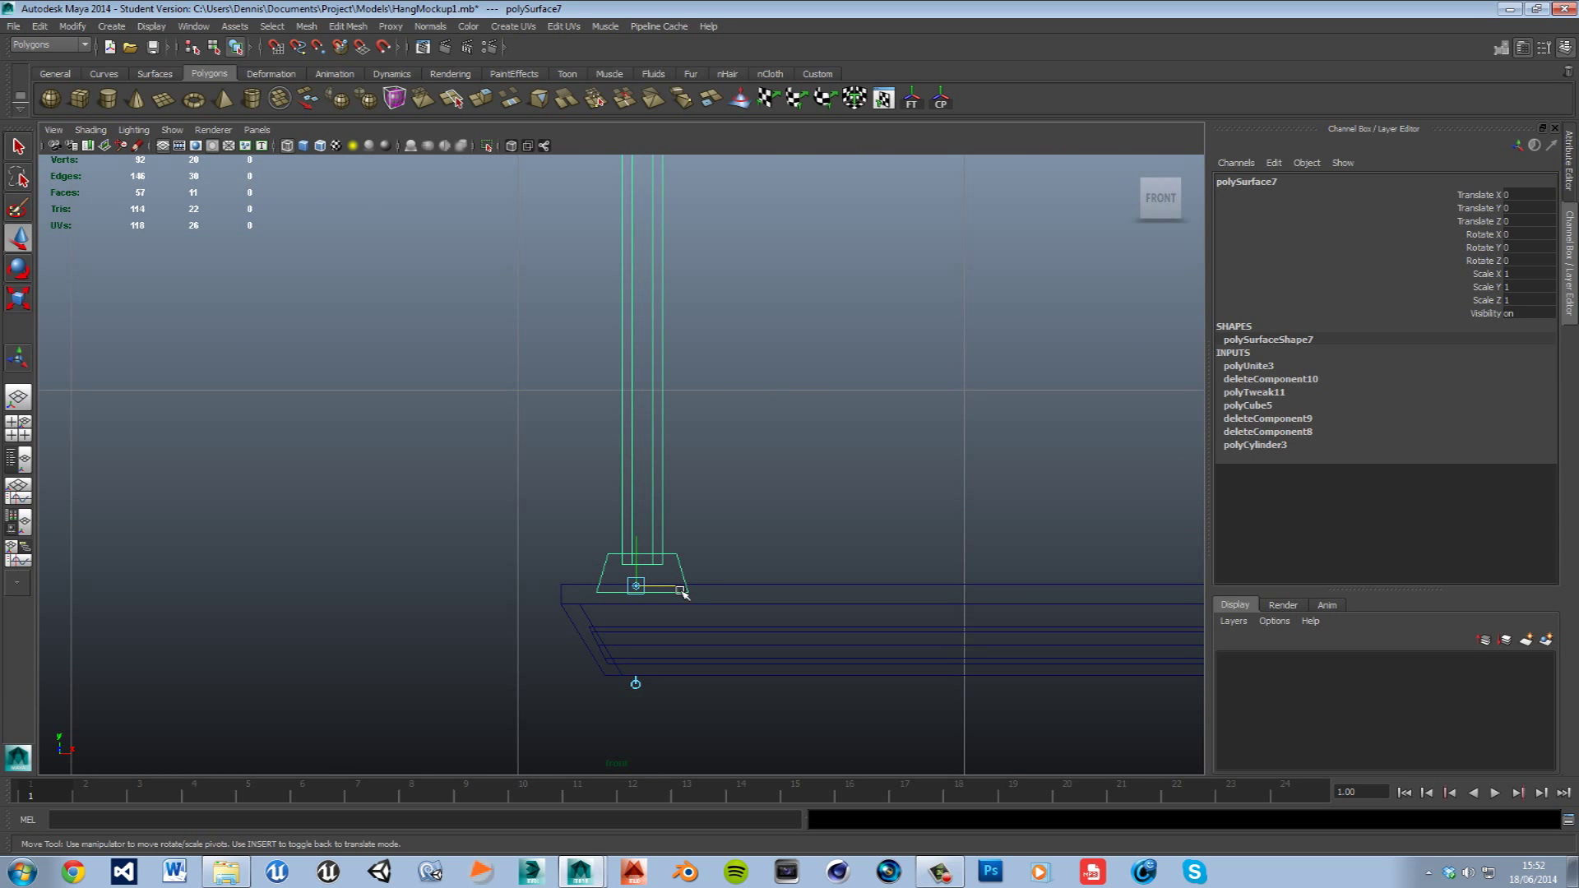
drag(682, 597, 688, 598)
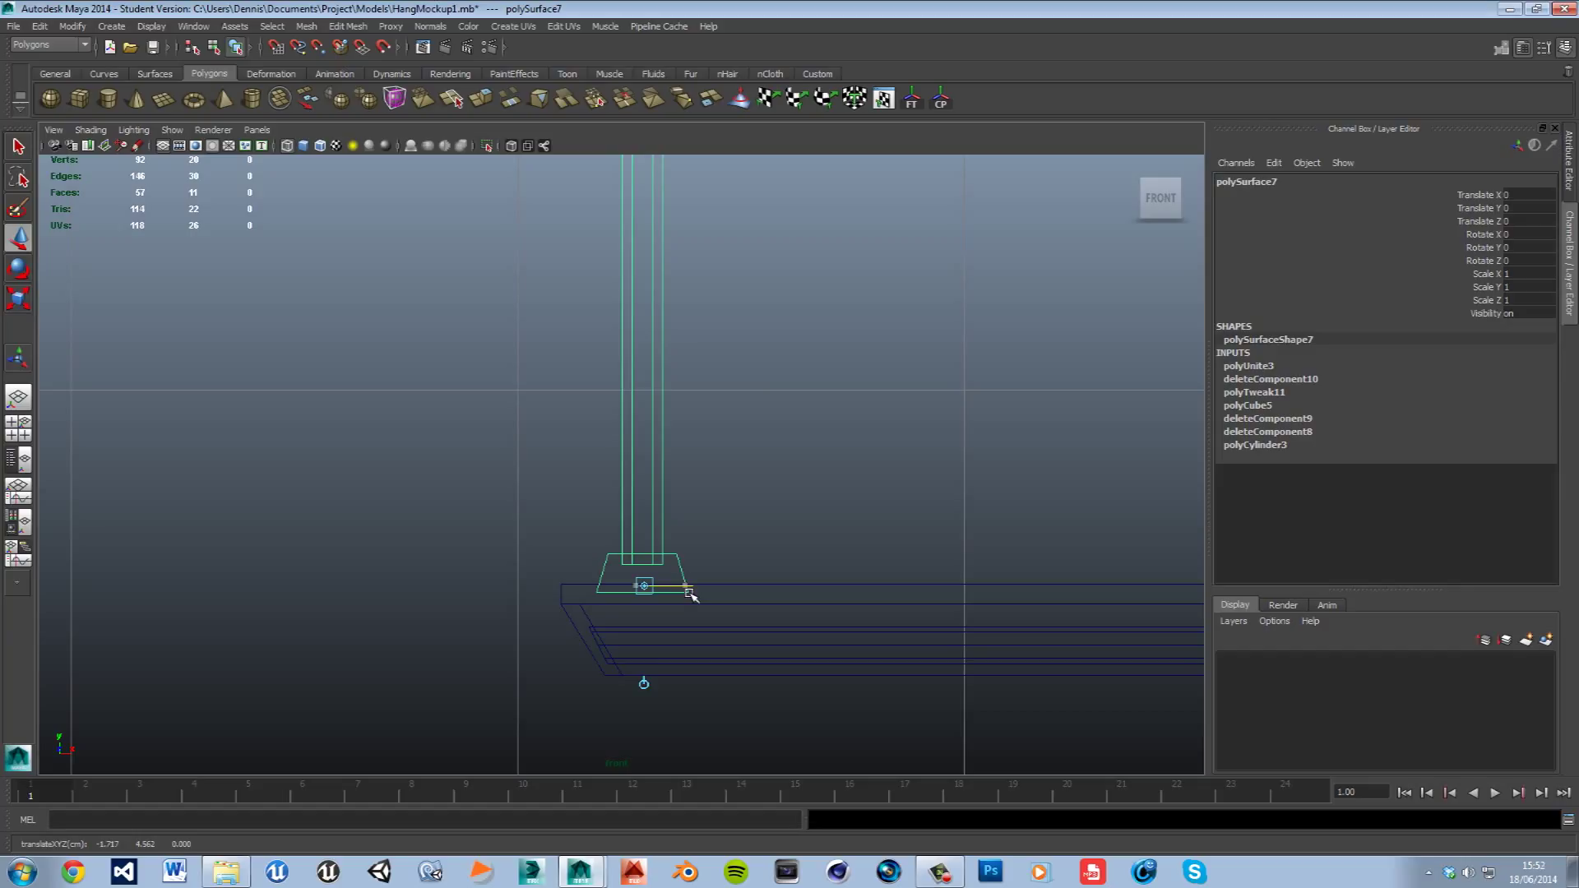
drag(665, 555, 656, 524)
drag(651, 528, 652, 566)
key(space)
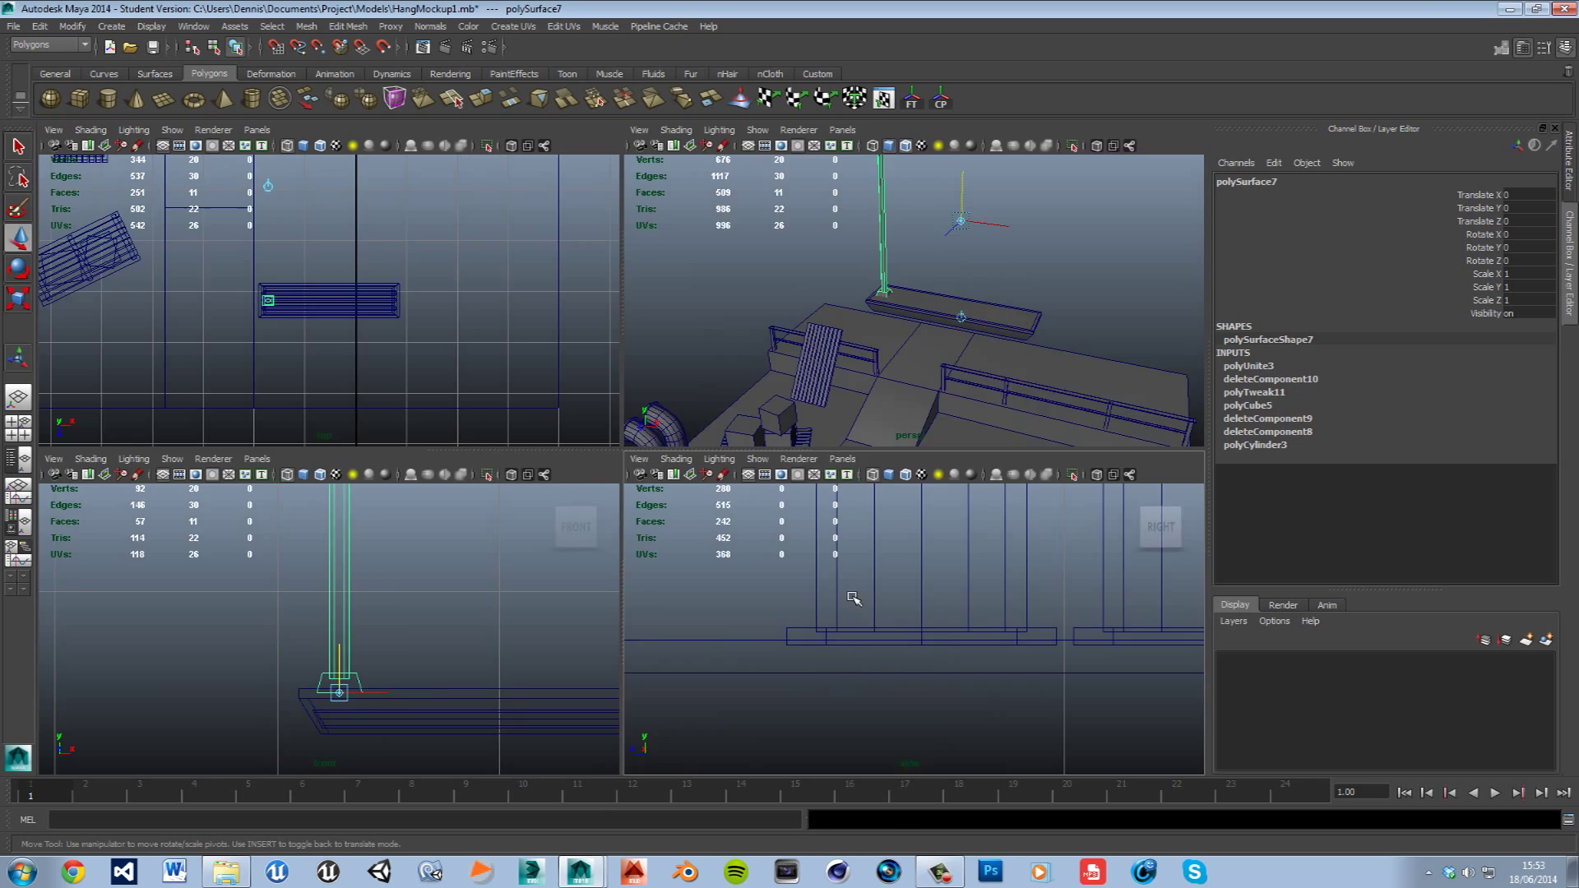
- Move the pole's pivot in the side view to the base block's centre at about Z 4.18
key(space)
alt+right_drag(784, 570, 740, 573)
alt+middle_drag(800, 660, 742, 379)
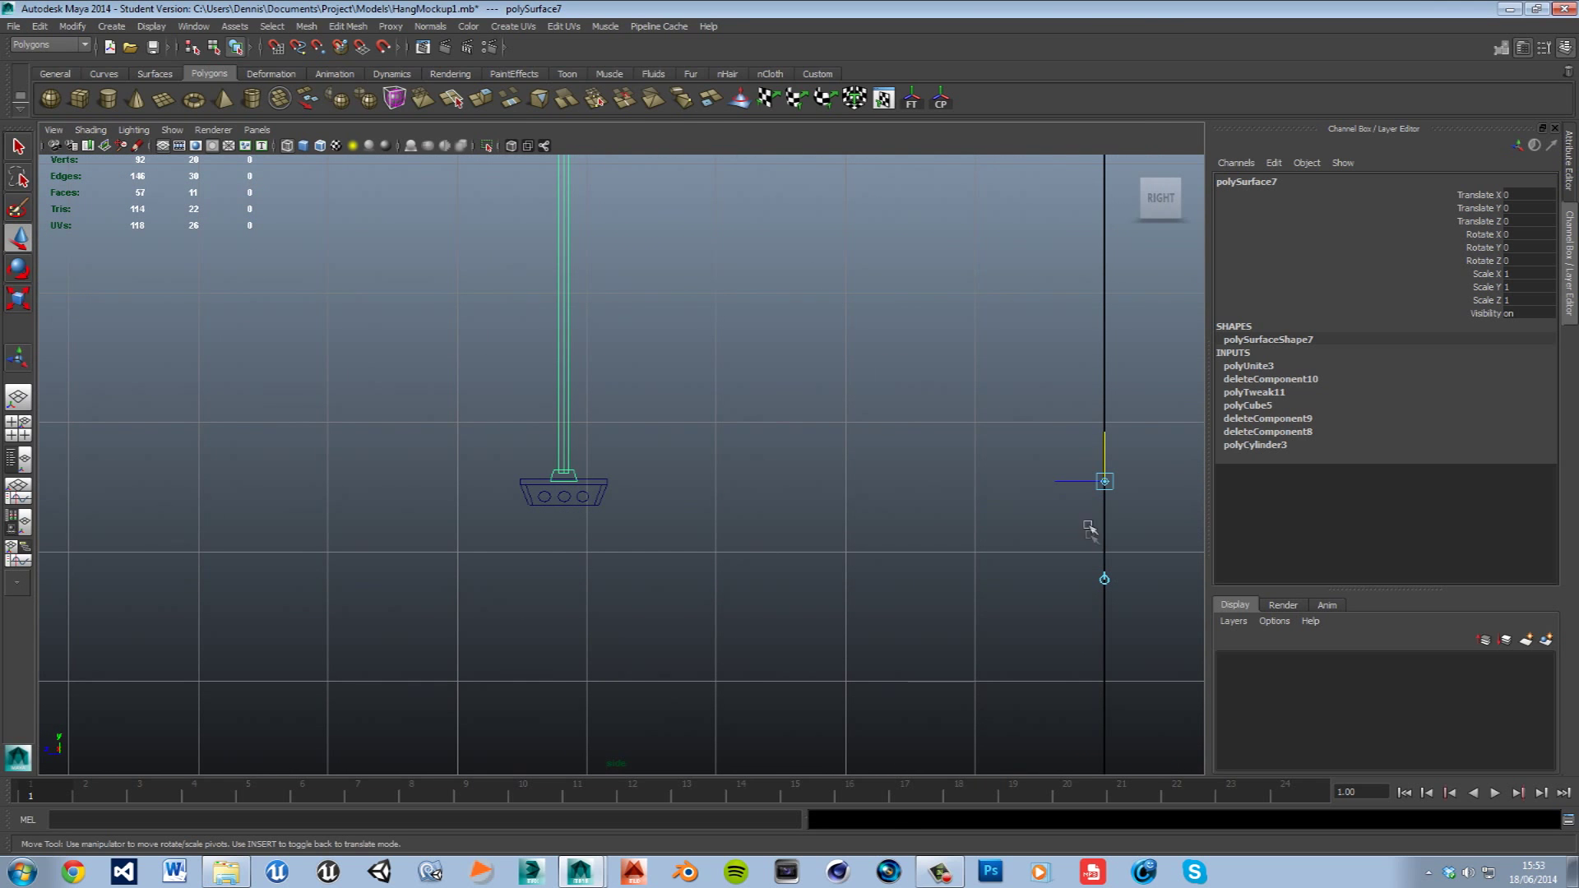
drag(1071, 490, 529, 492)
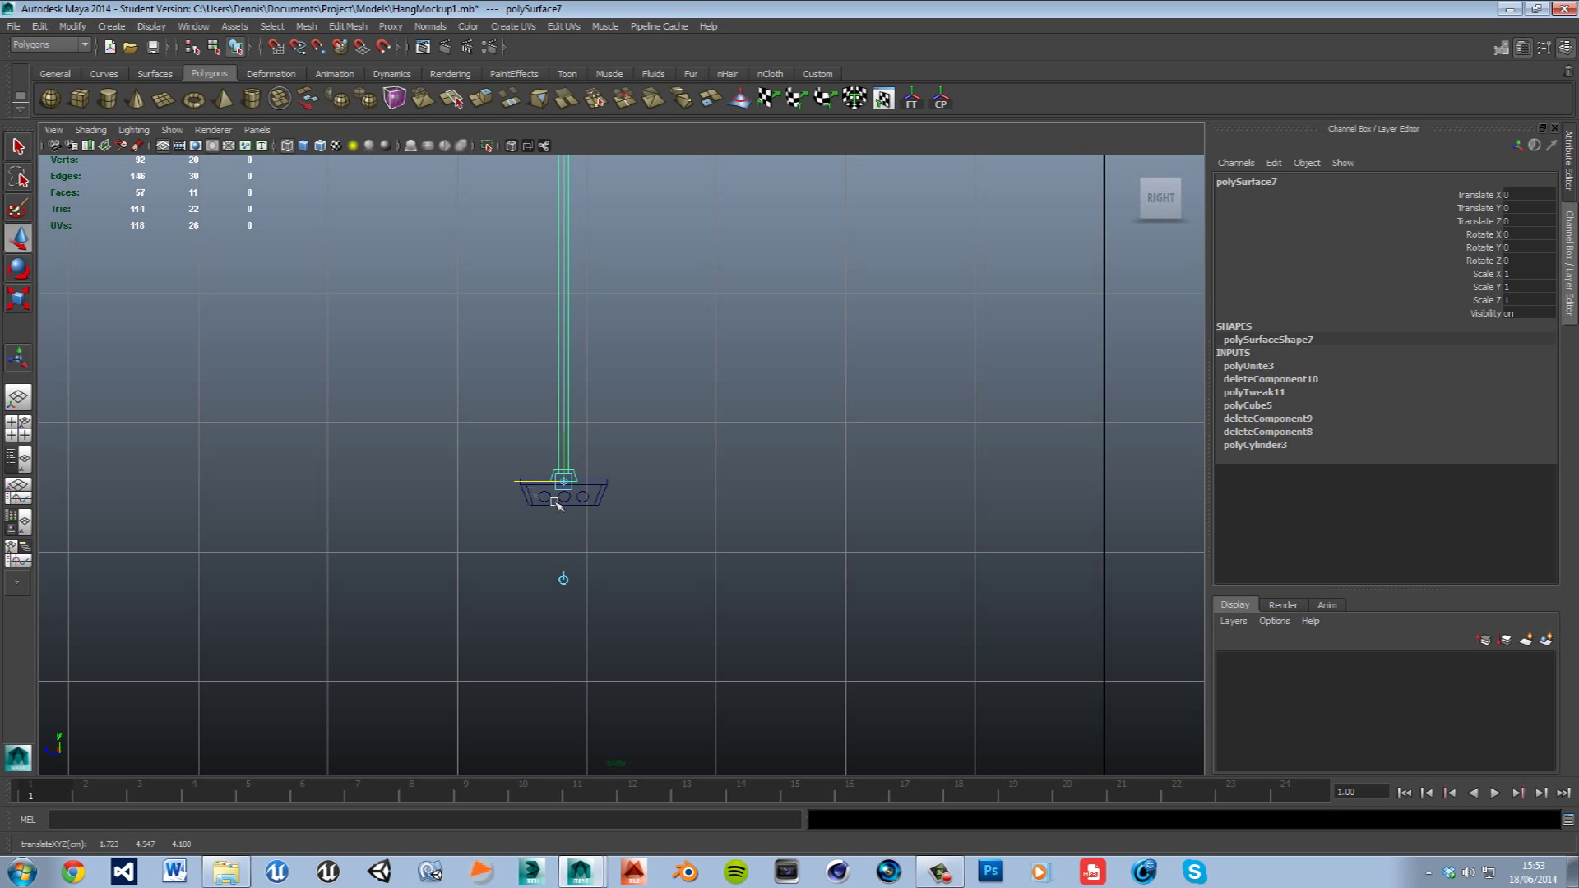
key(space)
key(space)
mouse_move(867, 482)
alt+mouse_down()
mouse_move(778, 466)
mouse_move(870, 476)
alt+mouse_up()
right_drag(652, 469, 769, 427)
click(806, 412)
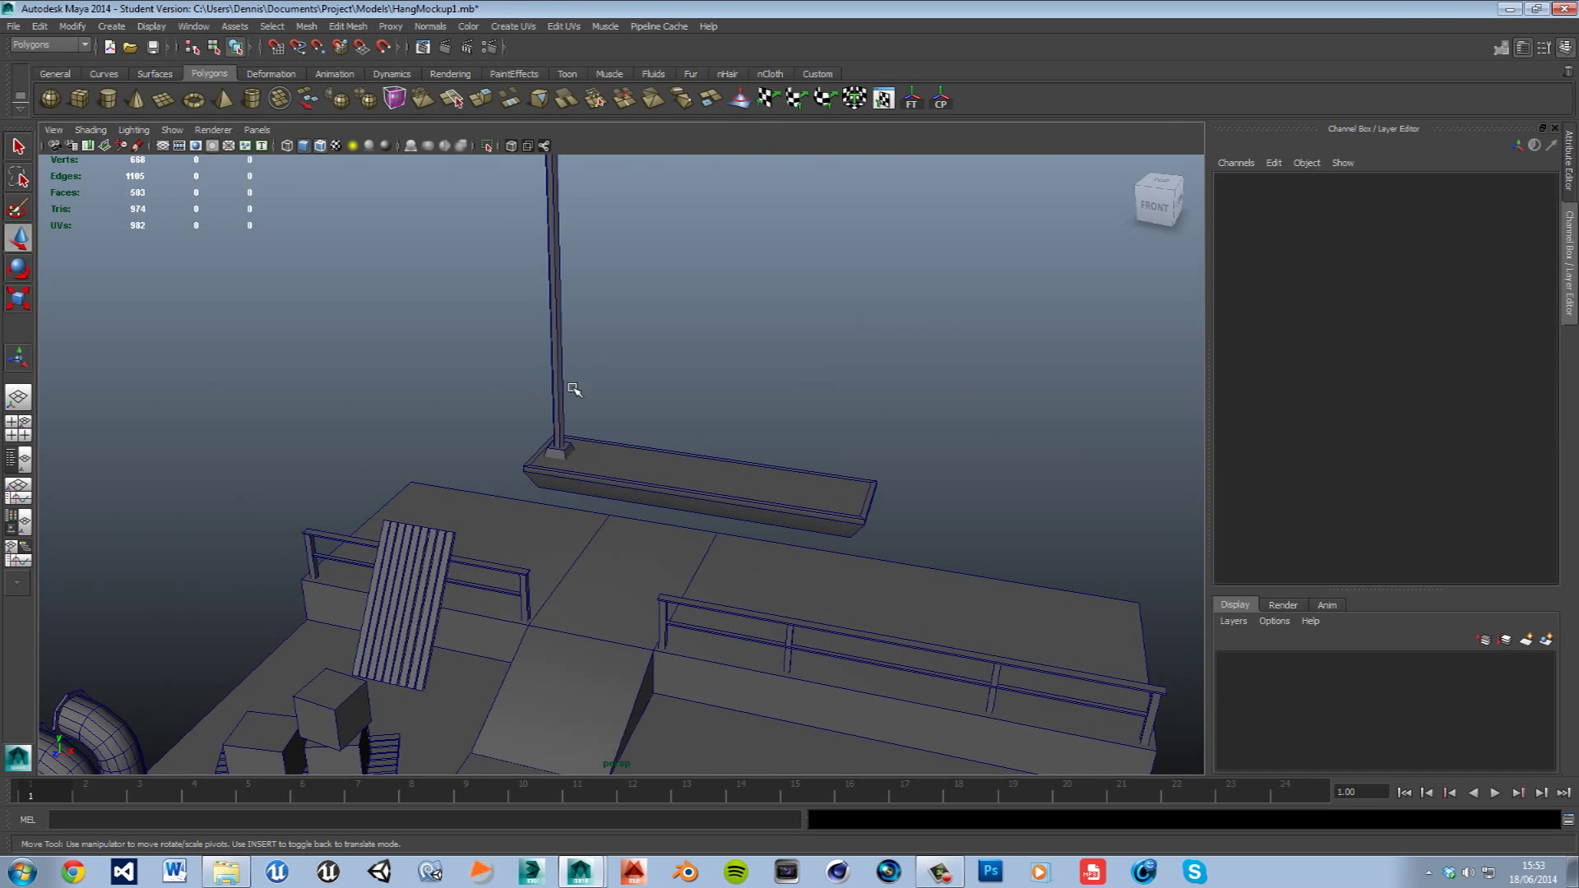
- Duplicate the pole with its base and move the copy about 2.304 in X to the slab's opposite end
click(655, 496)
click(897, 452)
alt+drag(695, 526, 671, 487)
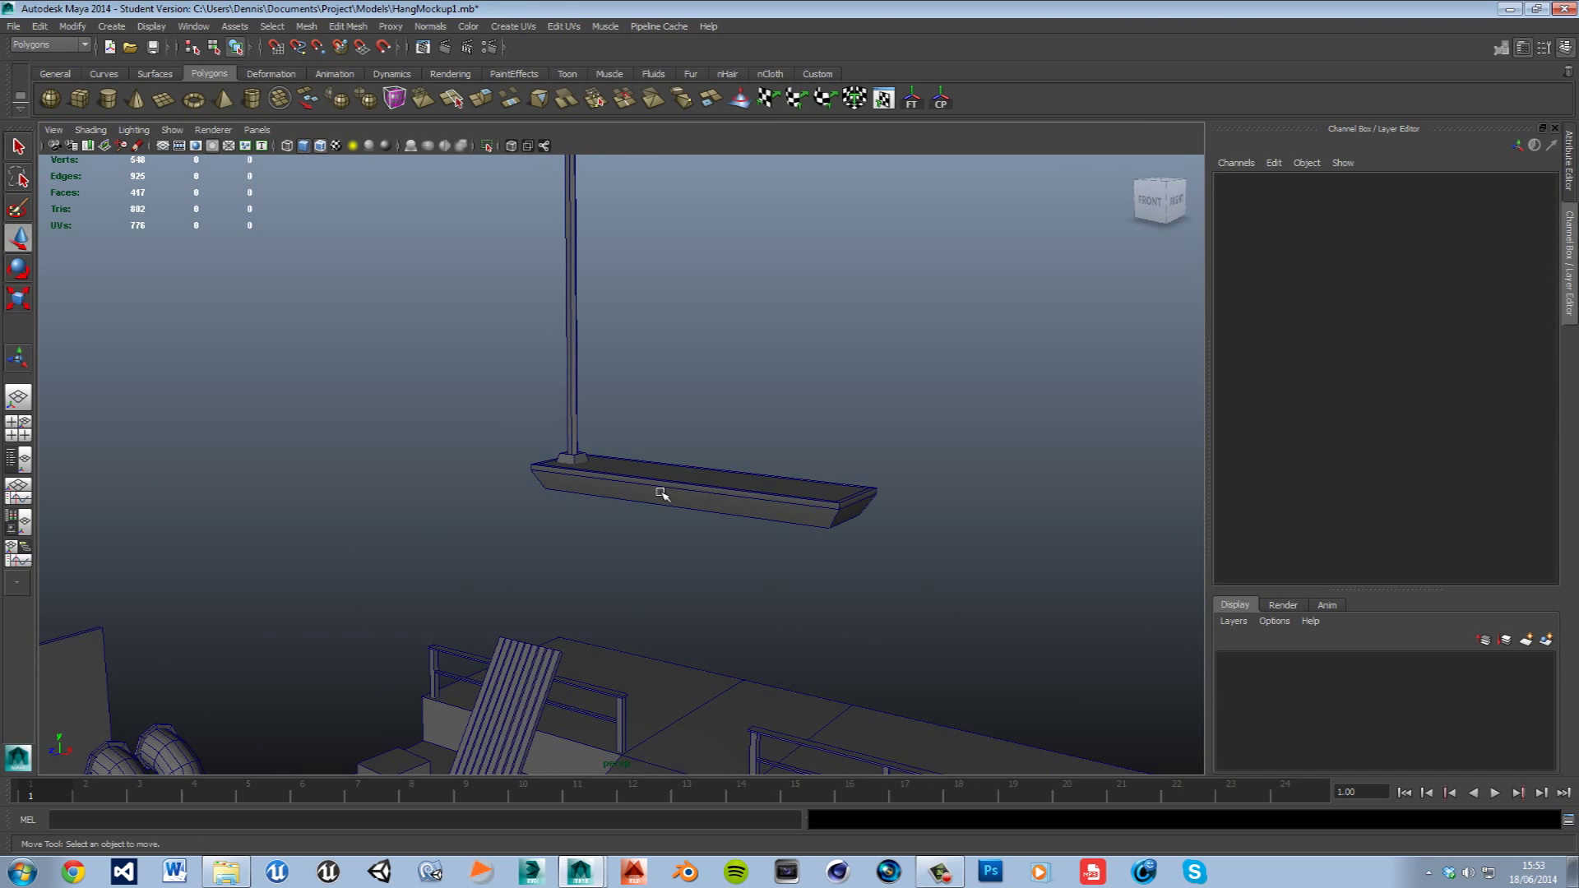
click(669, 487)
click(578, 421)
click(765, 401)
scroll(650, 426, down, 5)
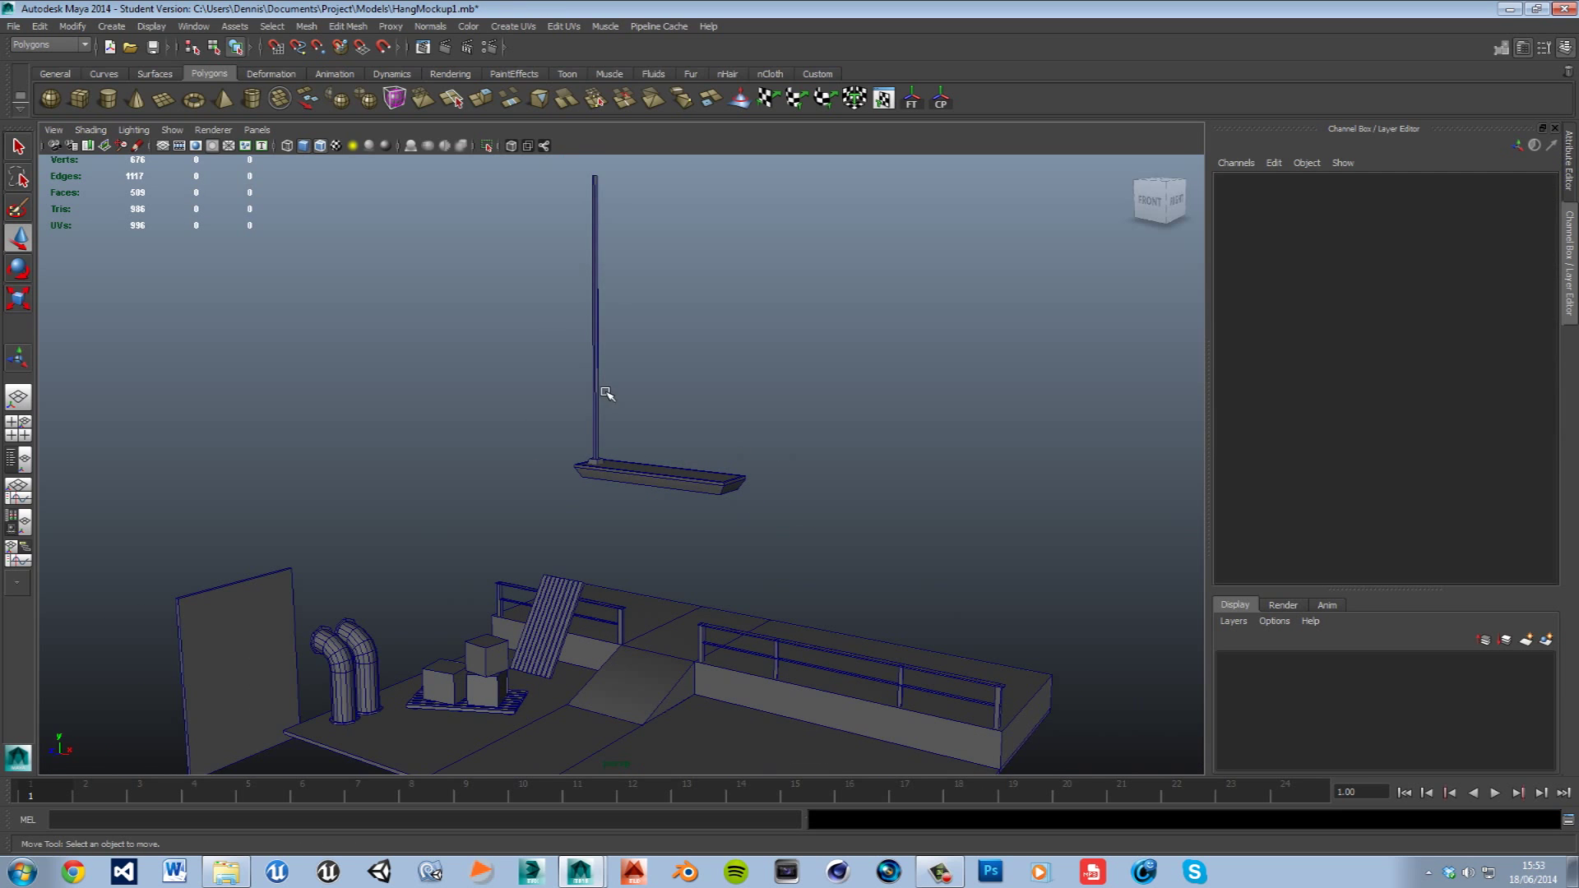
click(607, 393)
key(ctrl+d)
drag(645, 472, 779, 519)
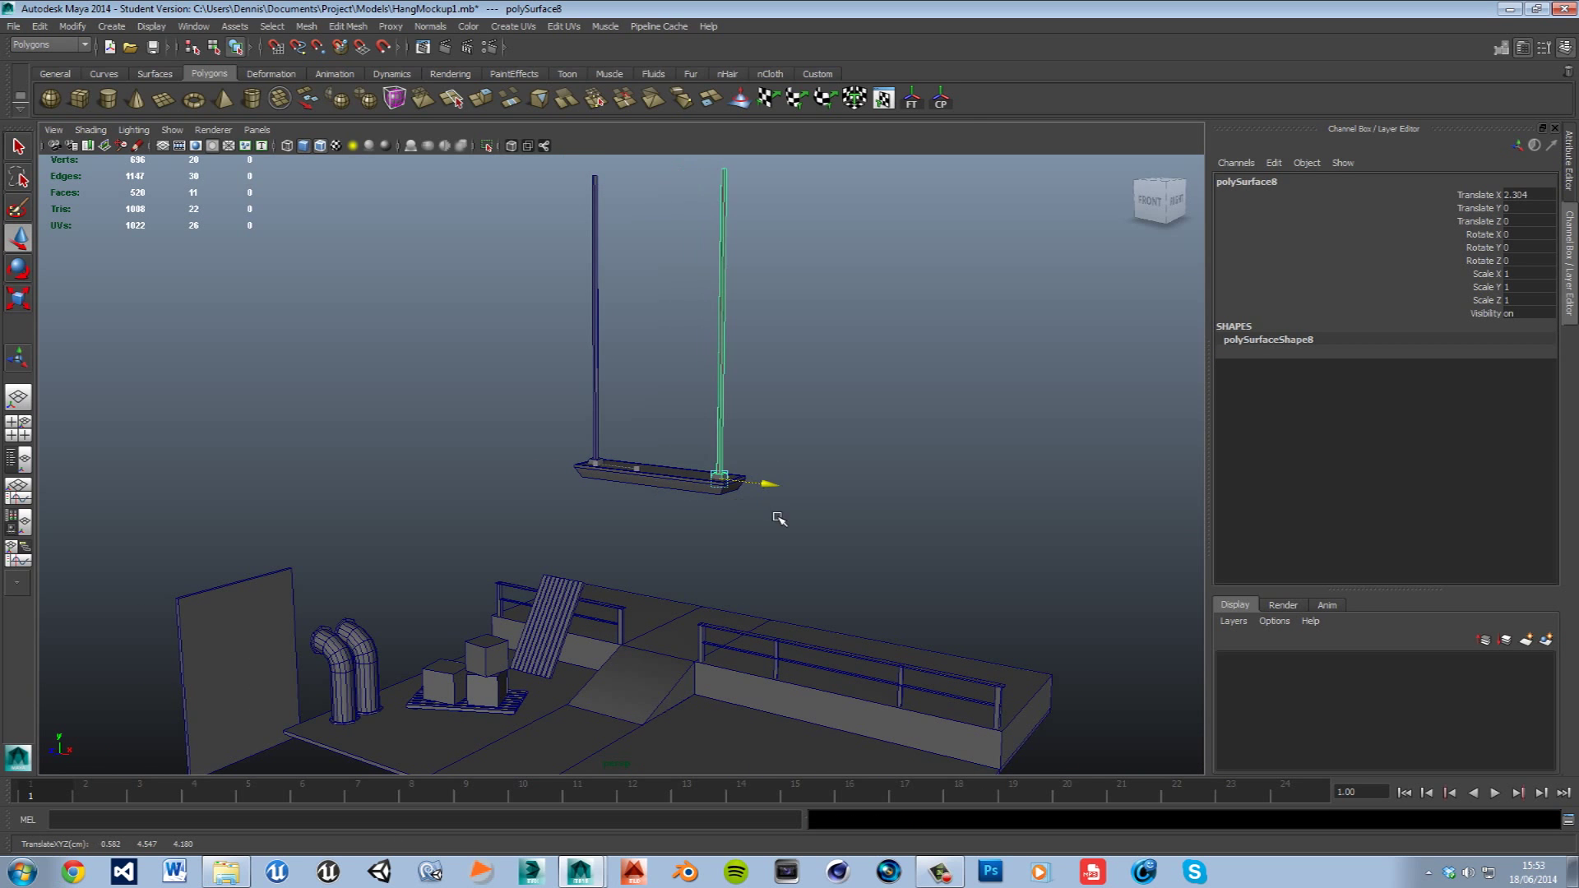
- Fine-tune the second pole's position along X near the slab's end
click(903, 494)
alt+drag(902, 493, 888, 553)
scroll(855, 562, up, 5)
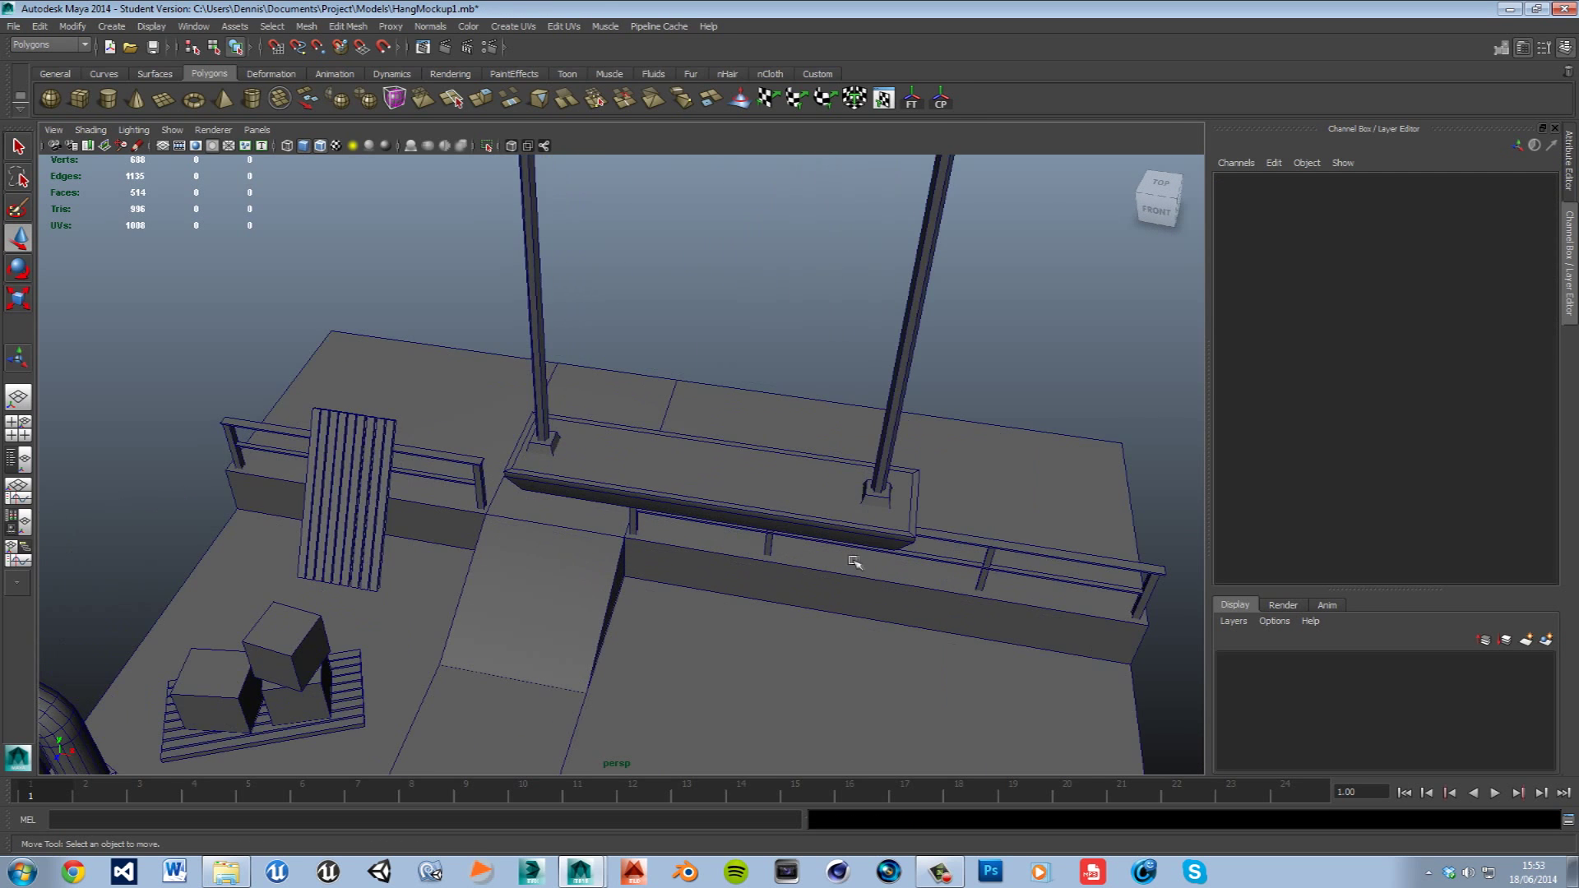
click(893, 507)
drag(934, 504, 890, 572)
click(1002, 380)
scroll(833, 535, up, 5)
click(690, 540)
drag(549, 485, 856, 707)
click(1030, 368)
alt+drag(1029, 368, 1008, 589)
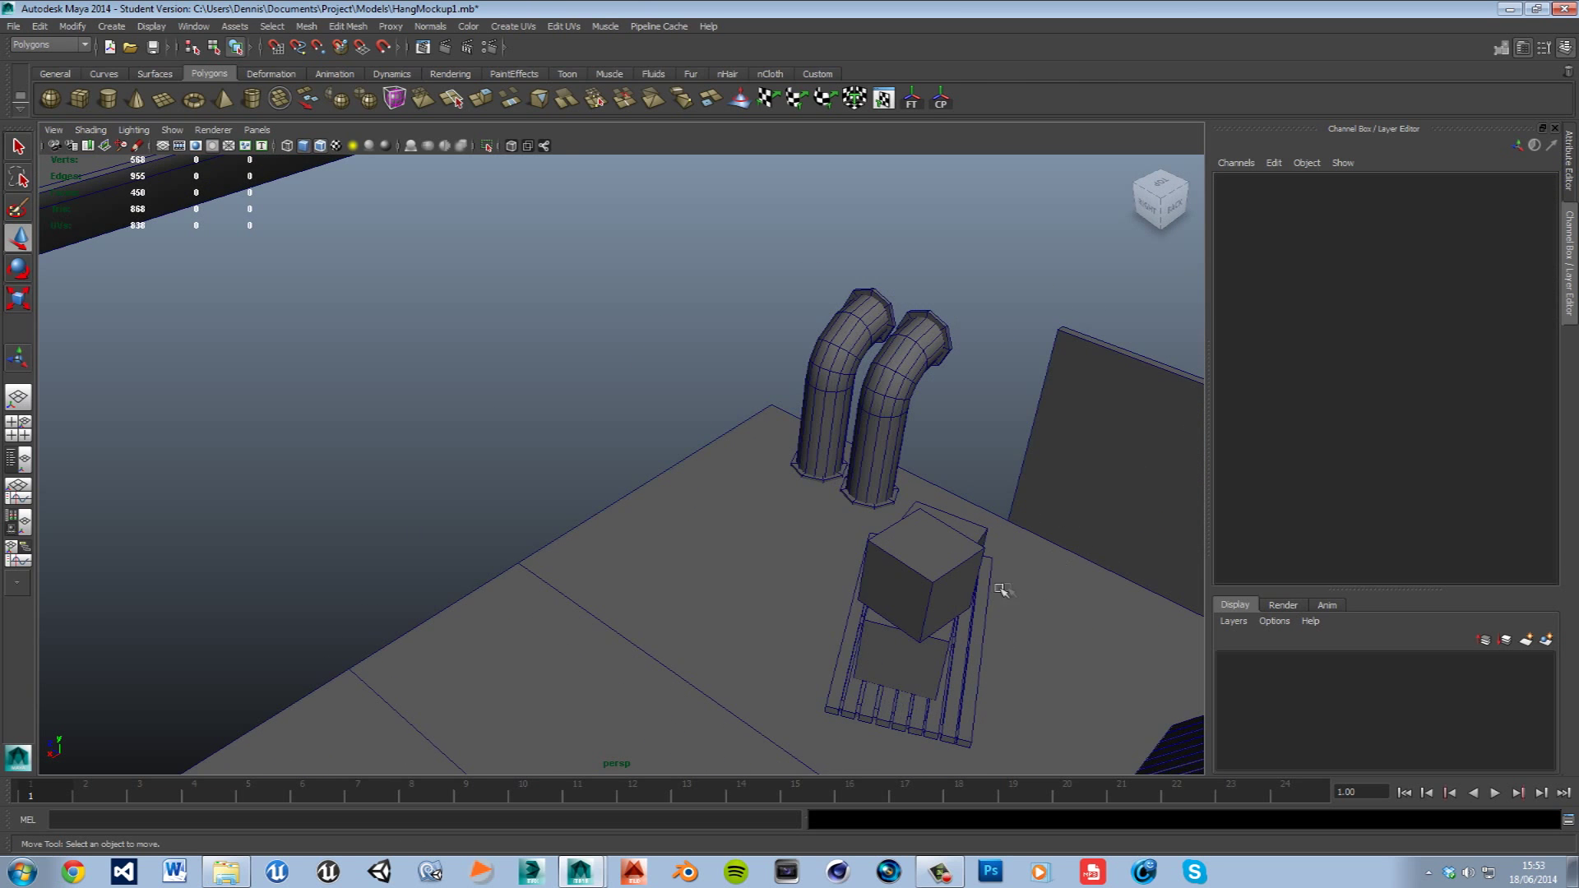
- Duplicate the top crate, move the copy towards the upright panel, and set its Y rotation to 0
click(931, 574)
key(f)
alt+right_drag(1104, 575, 1011, 547)
alt+drag(1012, 547, 684, 610)
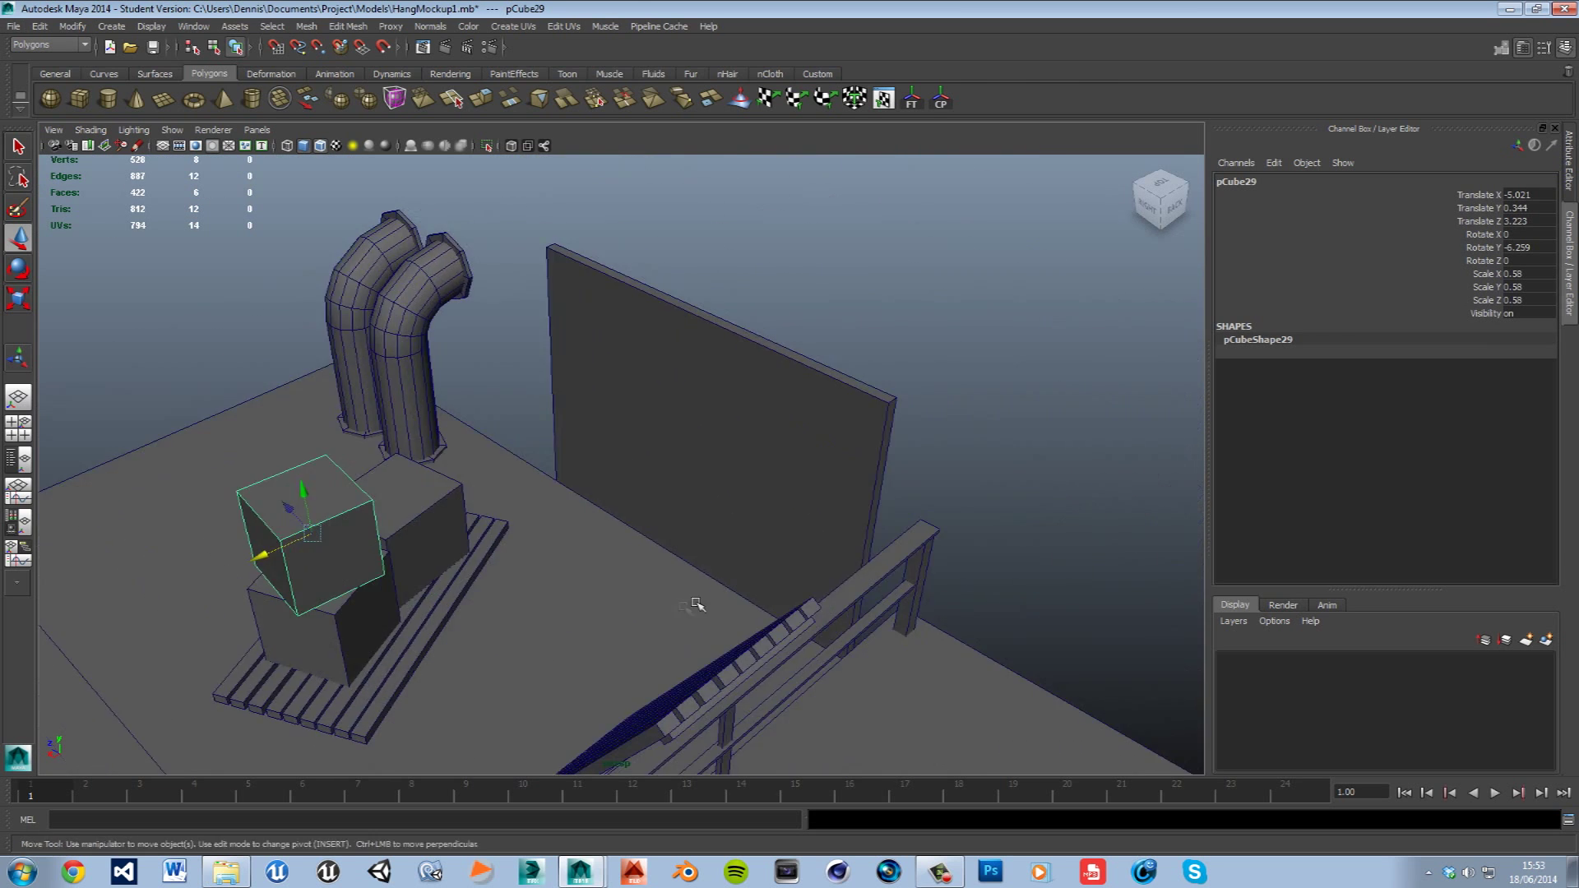
scroll(685, 609, up, 3)
alt+middle_drag(645, 582, 704, 560)
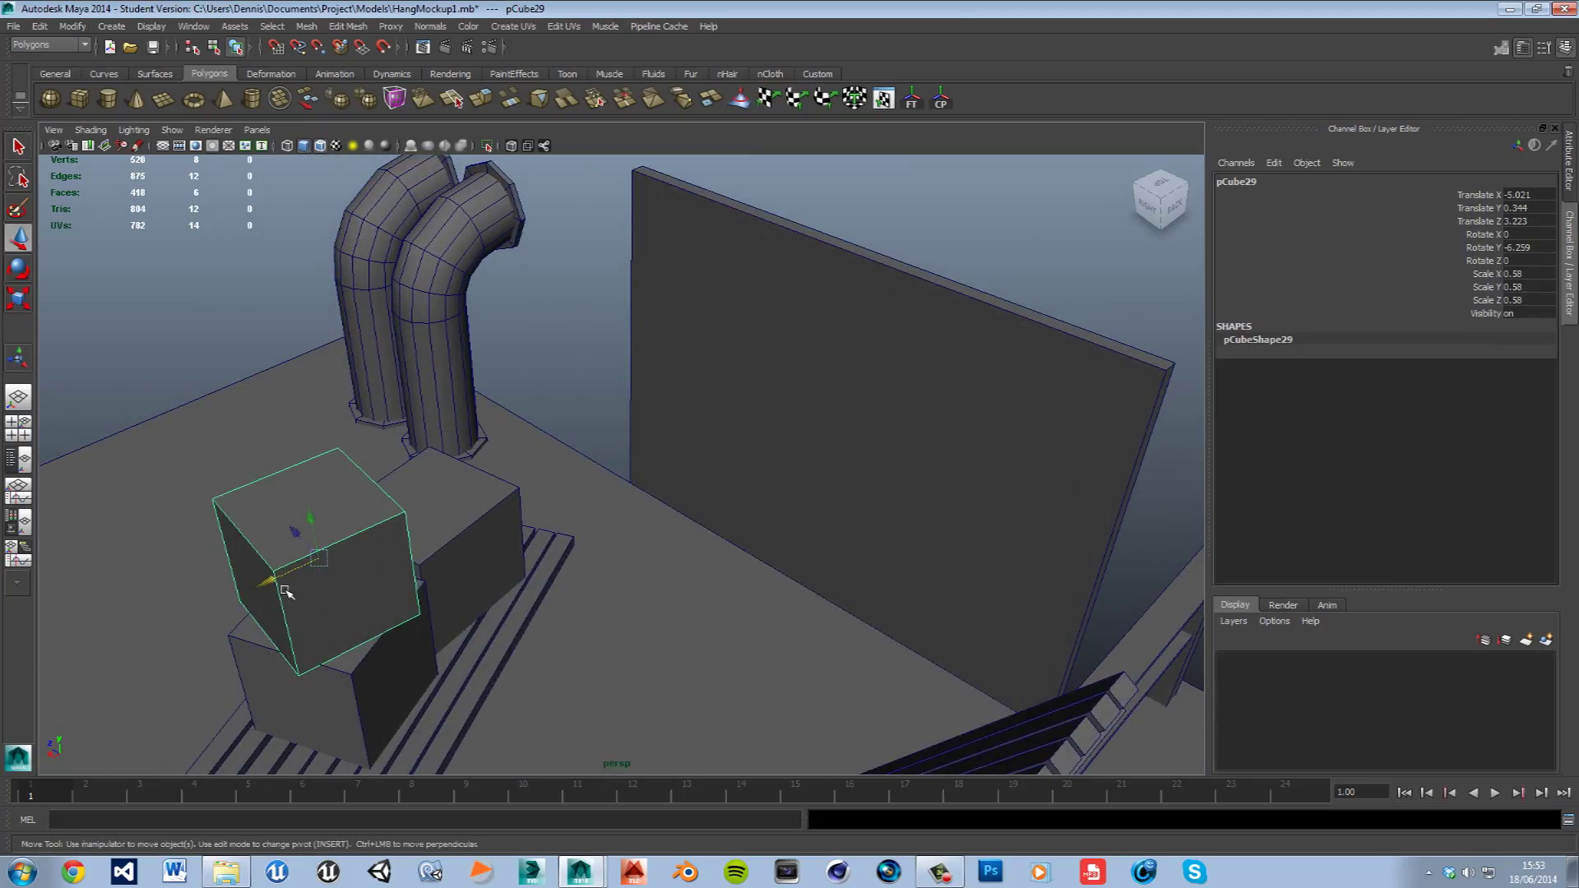
key(ctrl+d)
middle_drag(287, 592, 764, 504)
click(1530, 248)
text(0)
key(Return)
- Position the duplicated cube at the upright panel, at about X -7.03, Y 0.81 and Z 2.21
click(937, 256)
click(724, 373)
middle_drag(703, 403, 656, 425)
drag(684, 356, 775, 366)
click(1026, 216)
alt+drag(765, 465, 904, 411)
key(a)
click(604, 484)
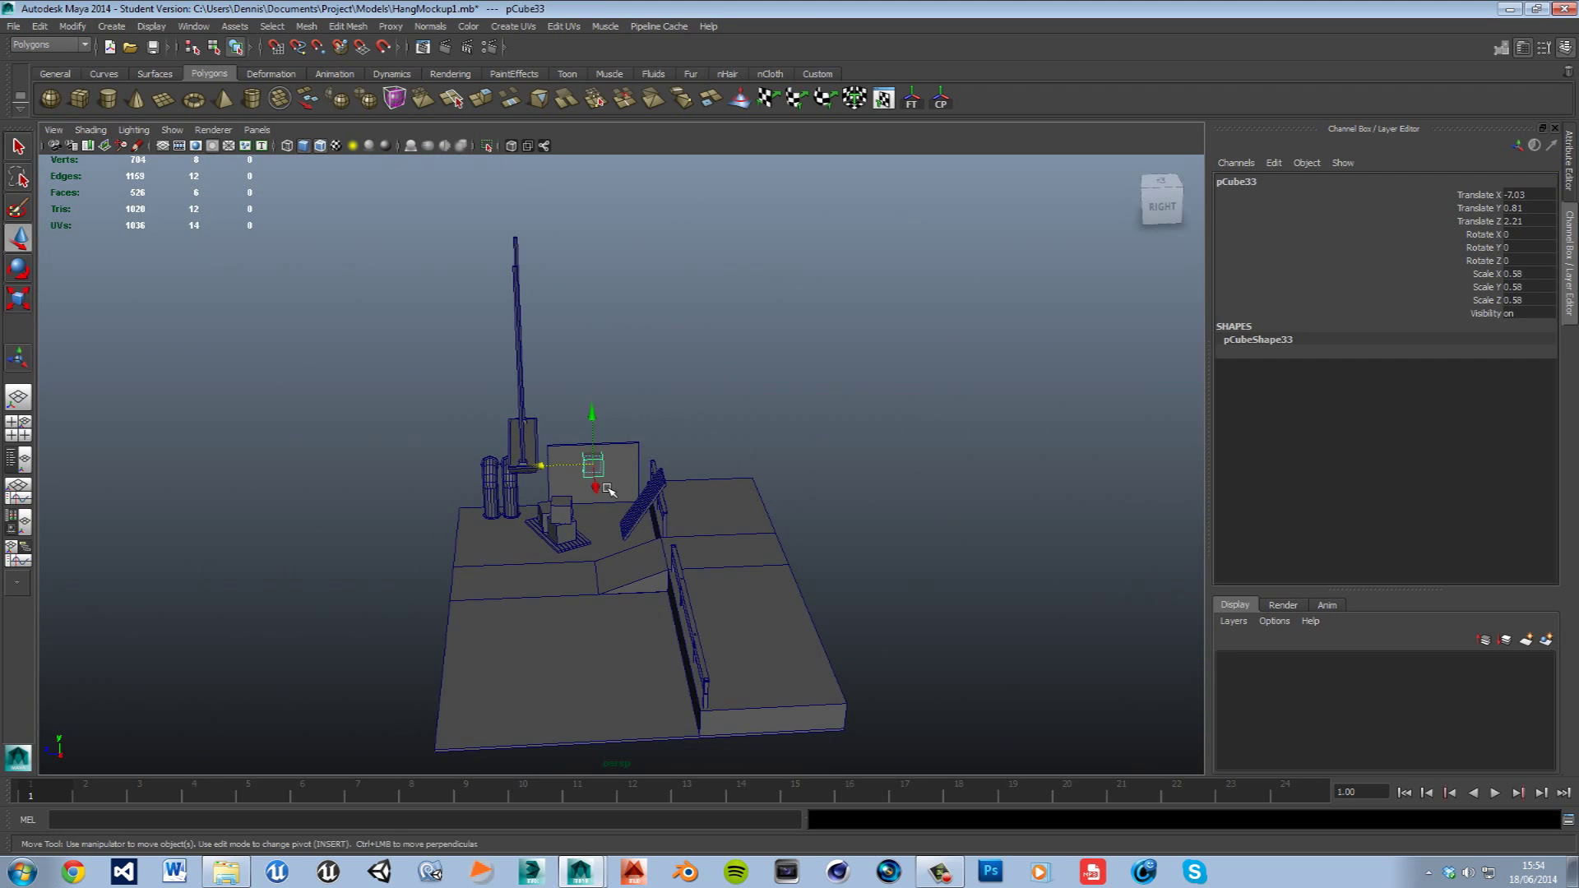
- Scale the cube into a slim horizontal bar with about 0.062 in X and Y and 0.495 in Z
key(f)
alt+drag(799, 594, 833, 594)
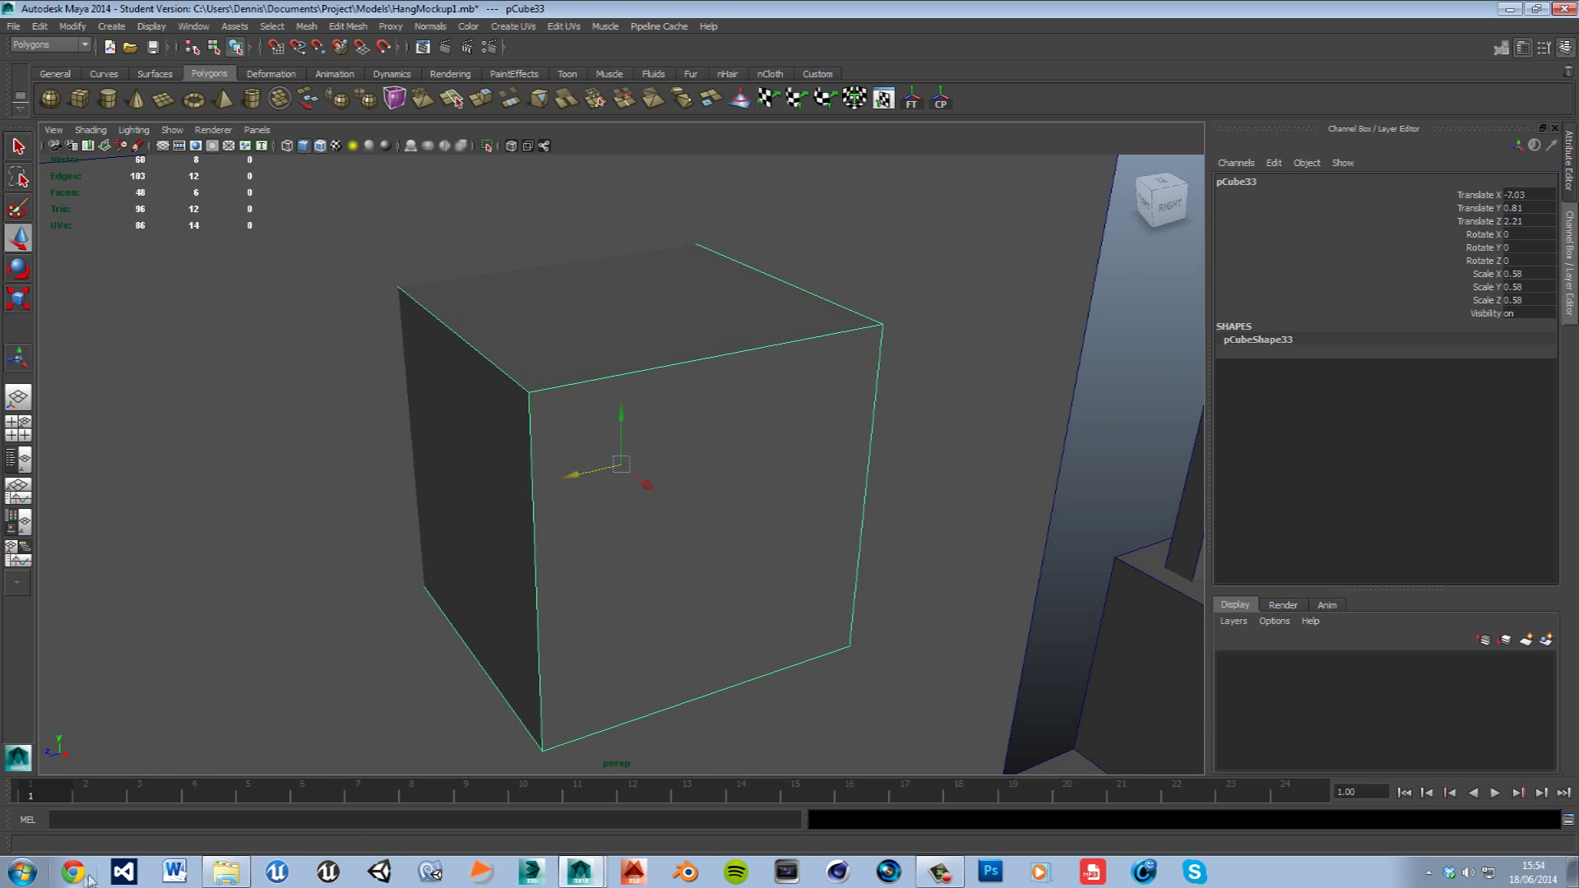
alt+drag(426, 557, 524, 551)
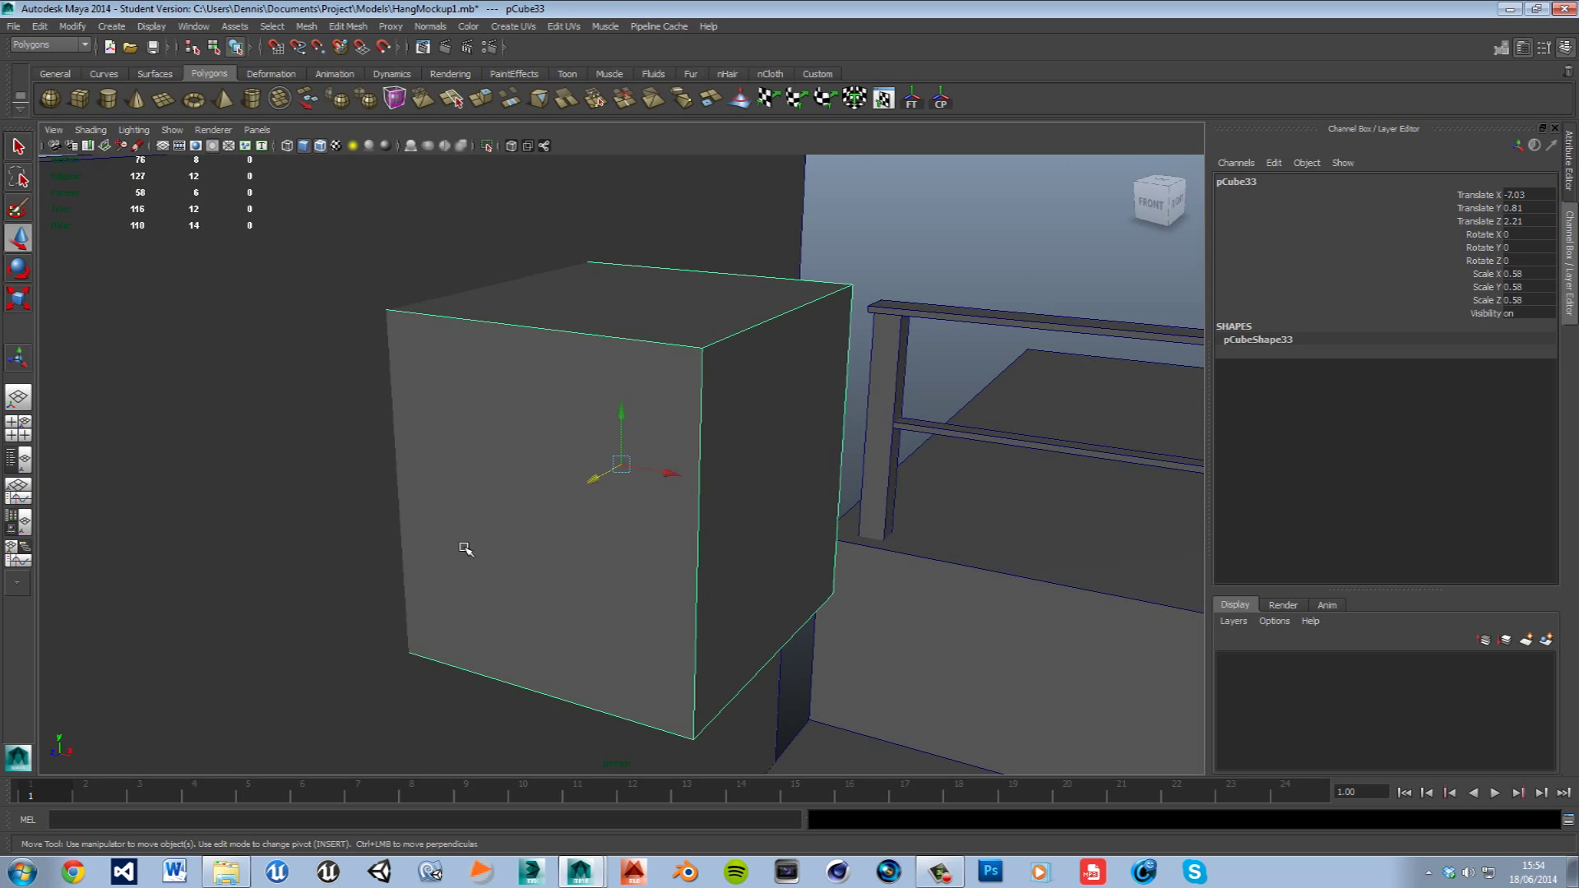
alt+middle_drag(461, 544, 564, 546)
scroll(623, 563, down, 3)
key(r)
drag(693, 465, 514, 523)
drag(670, 498, 230, 745)
- Move the bar against the upright panel and raise it, to about X -7.256 and Y 1.05
key(w)
drag(751, 486, 665, 477)
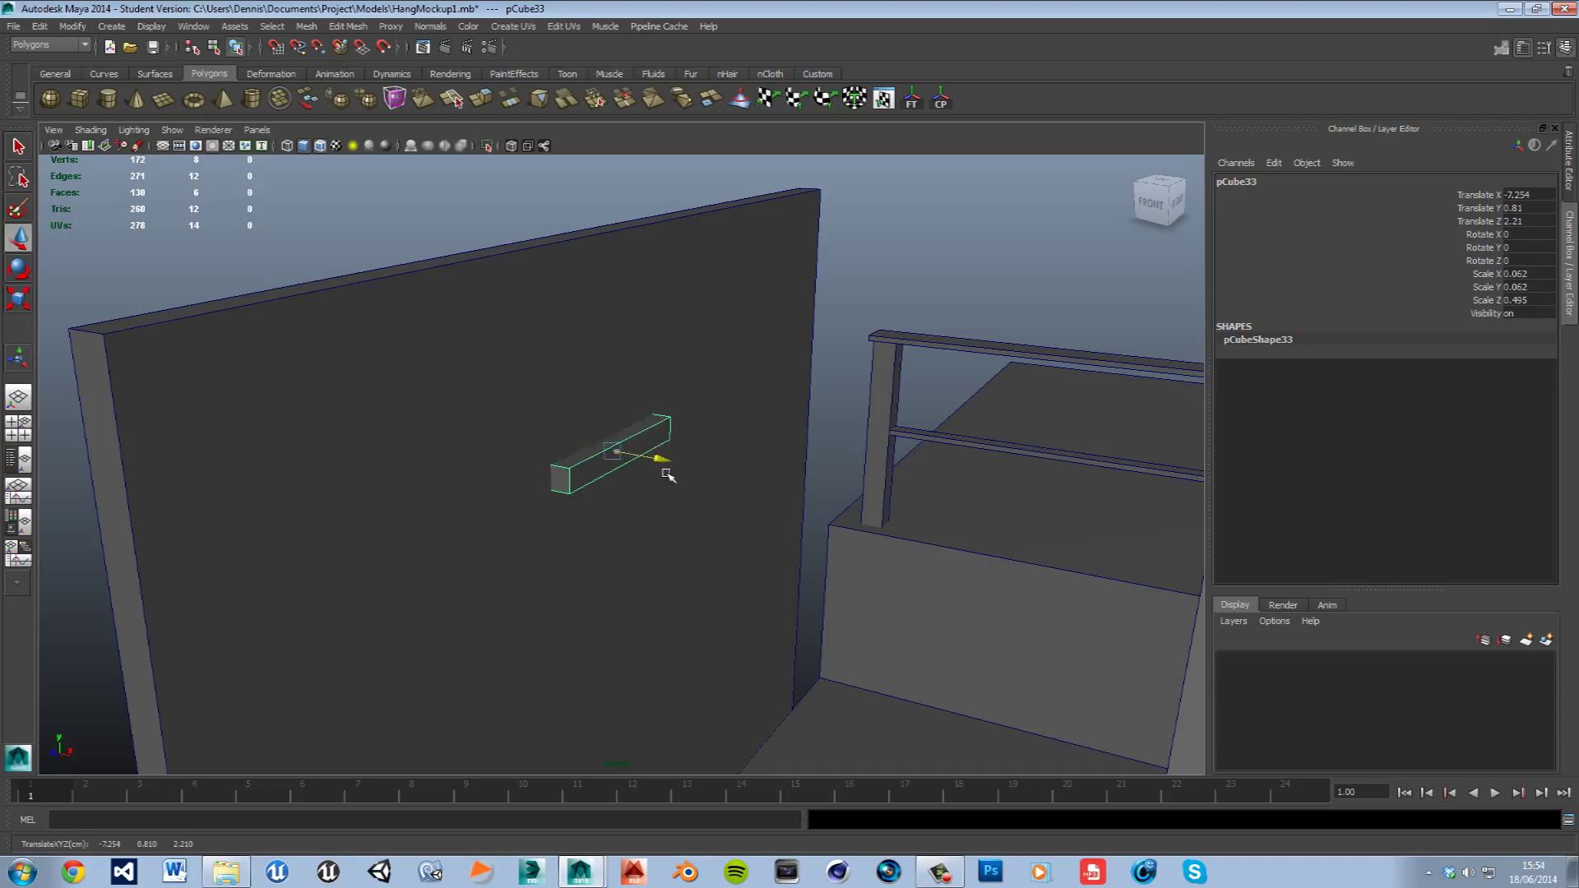
drag(619, 387, 603, 369)
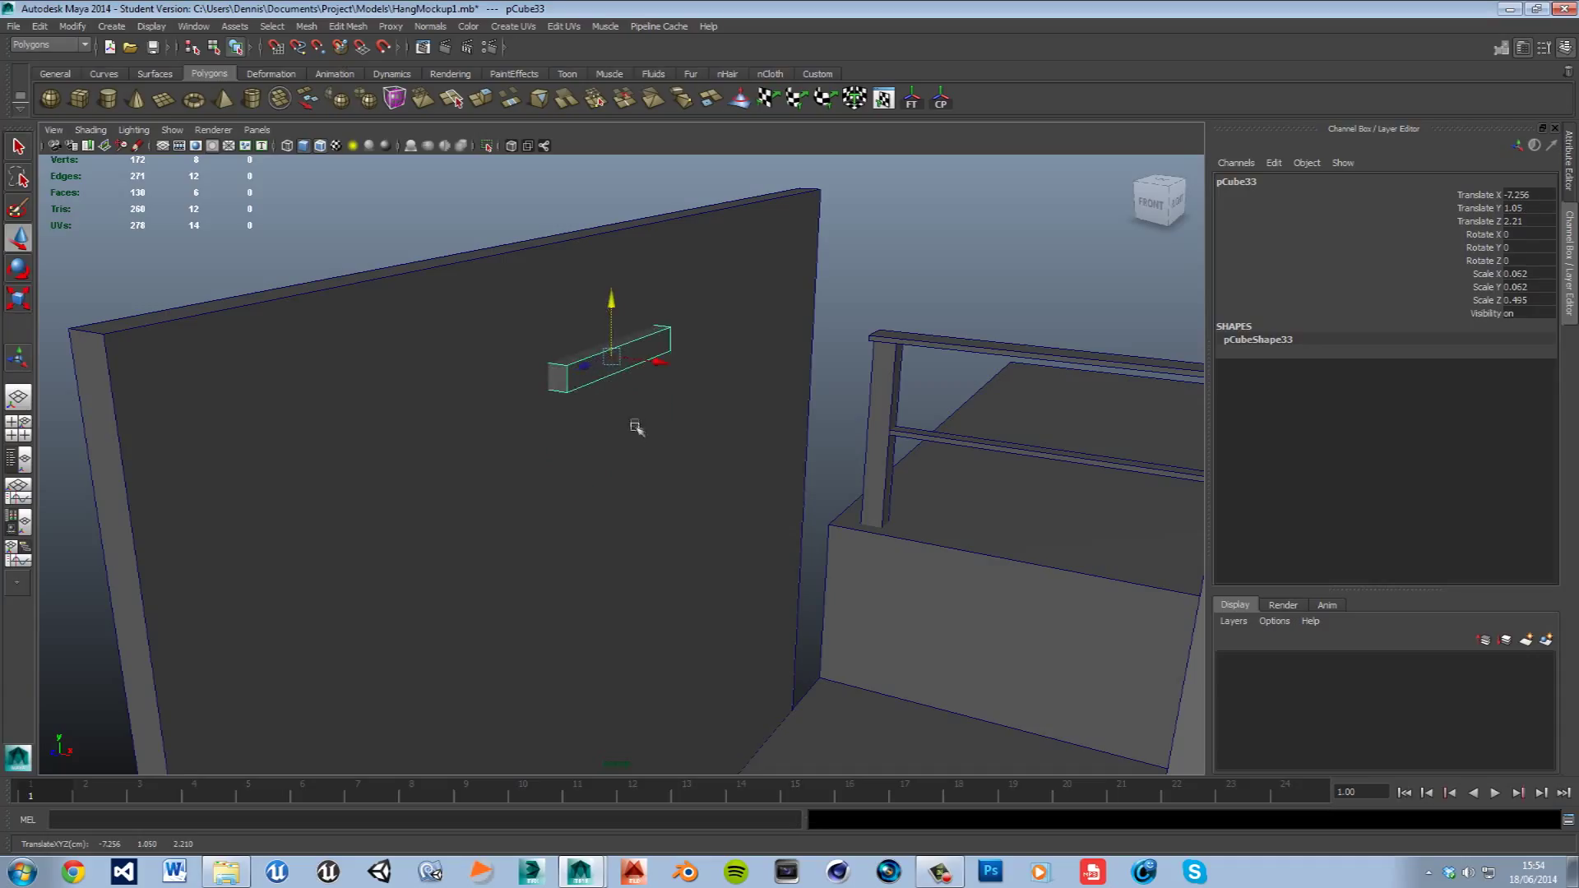
- Tilt the bar's front face and pull it outward from the panel
alt+middle_drag(636, 424, 651, 603)
scroll(652, 601, up, 3)
right_drag(647, 466, 649, 505)
click(652, 472)
key(e)
drag(724, 418, 726, 419)
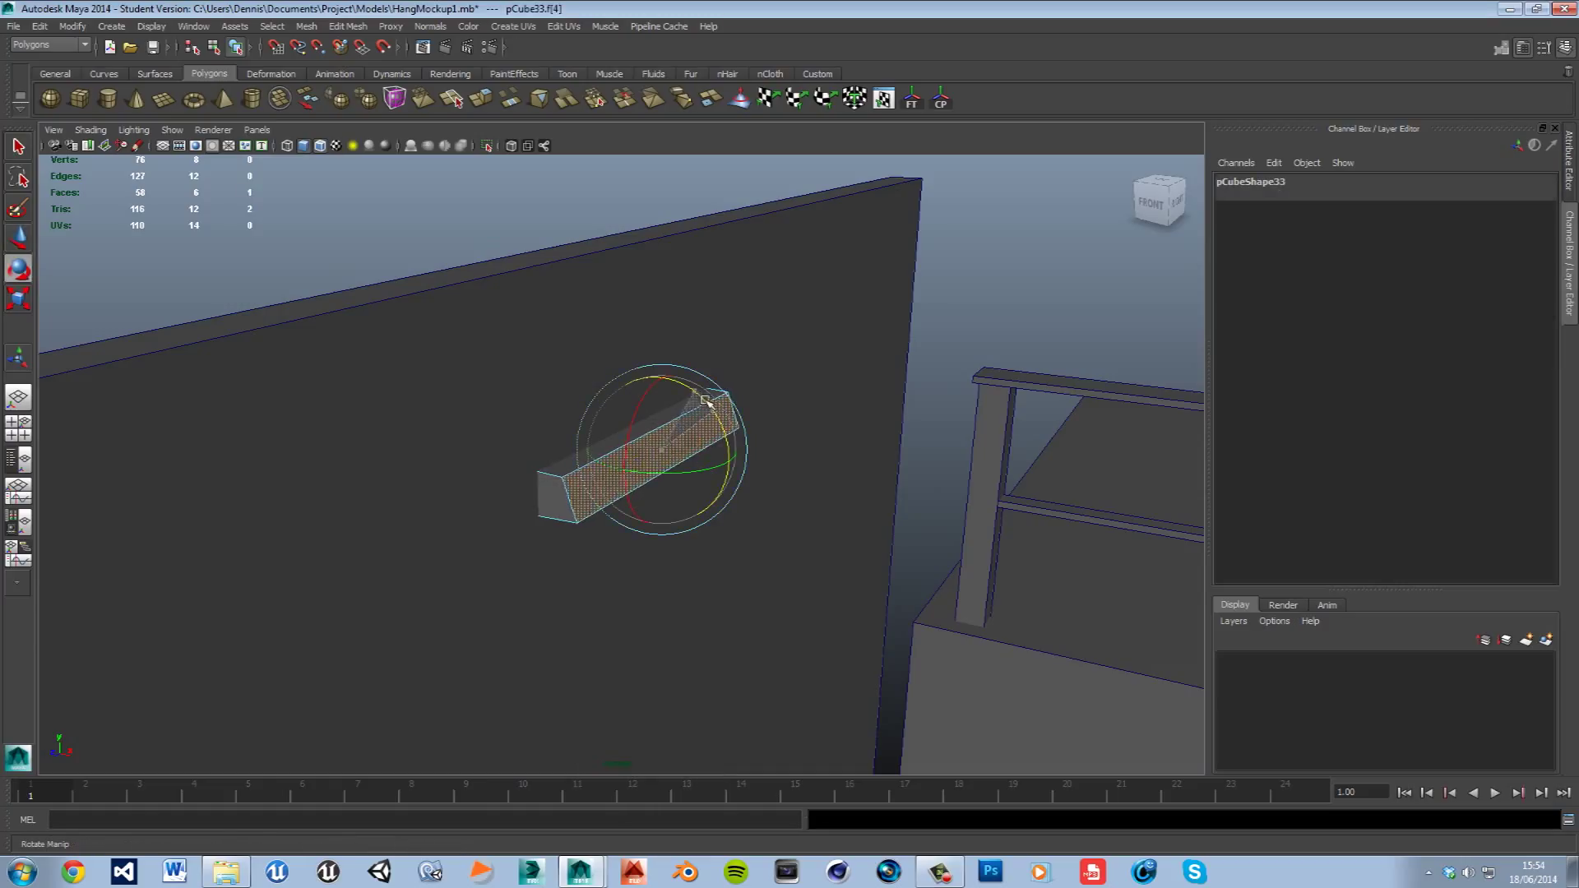
key(w)
drag(714, 460, 727, 470)
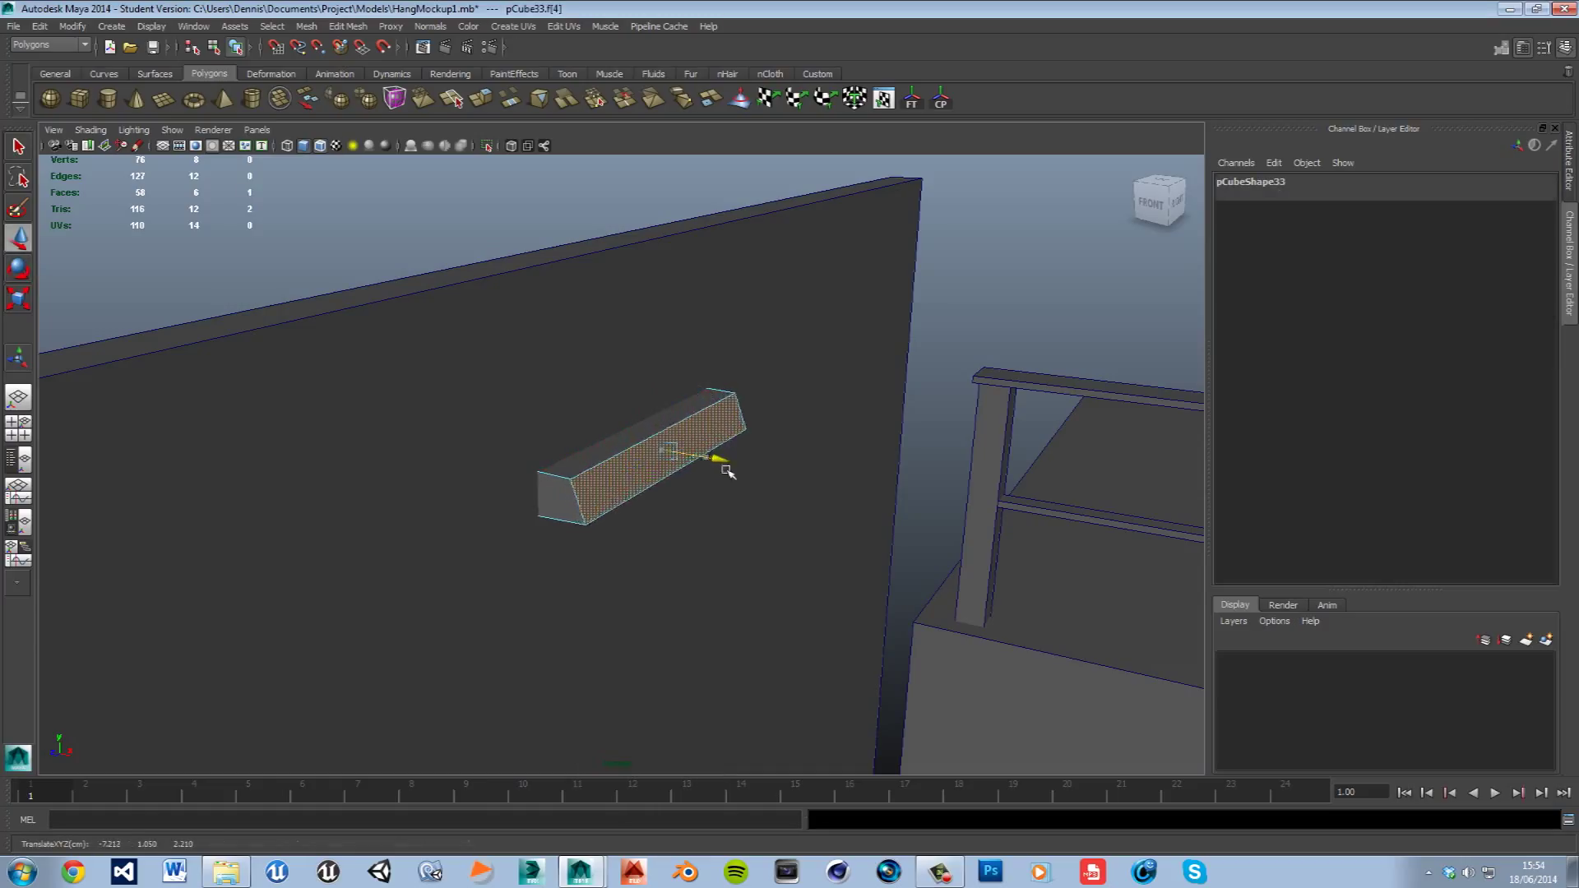
- Narrow the bar's front face to about 0.723 along Z so the bar's ends taper
key(e)
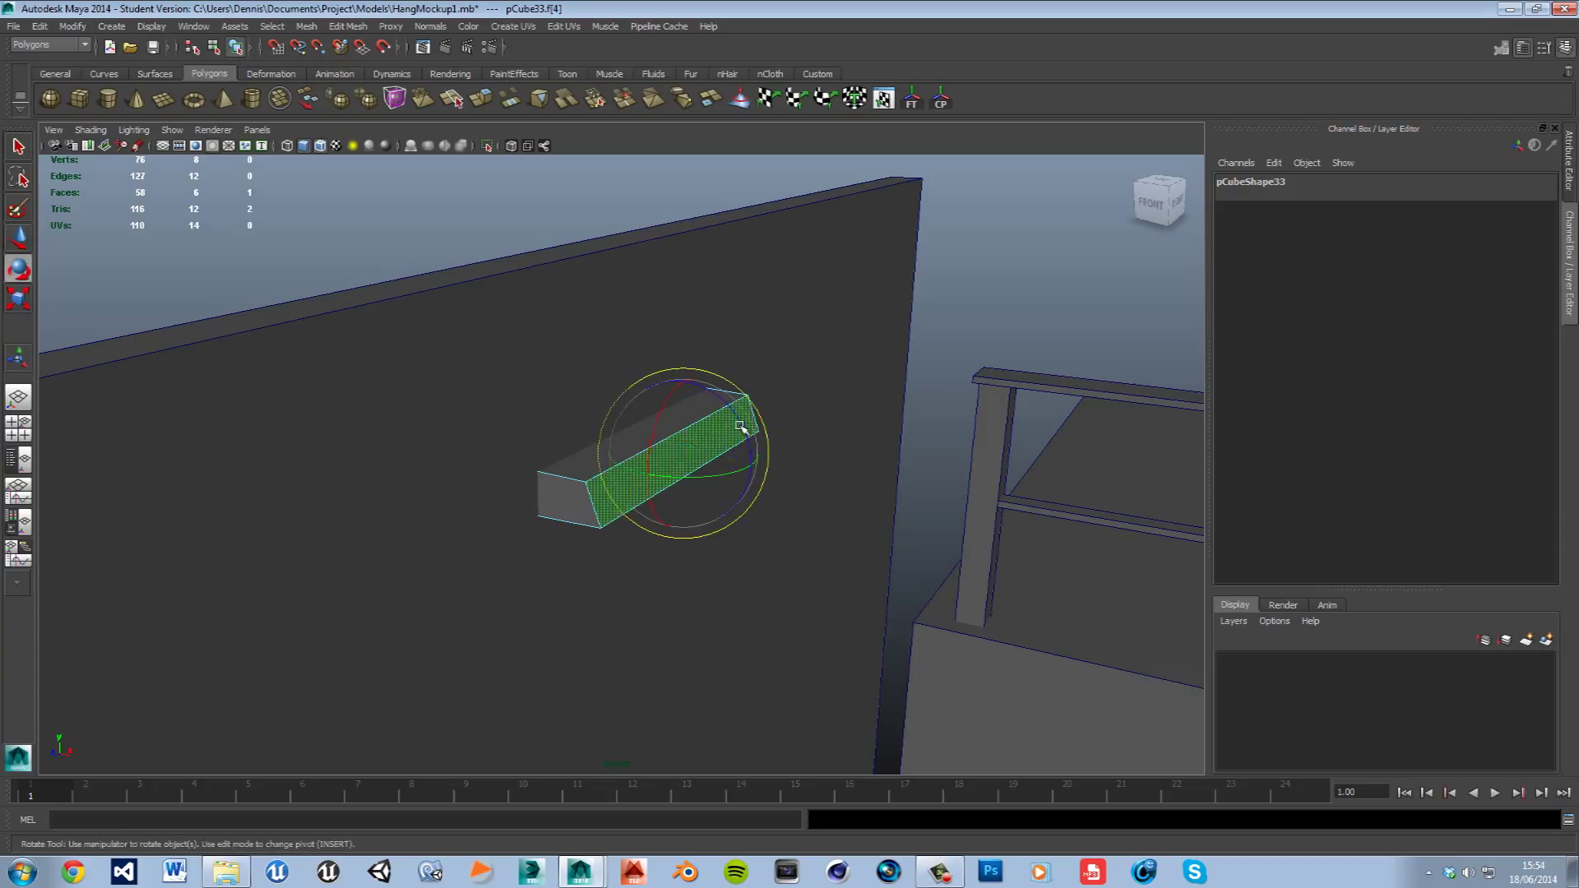
key(r)
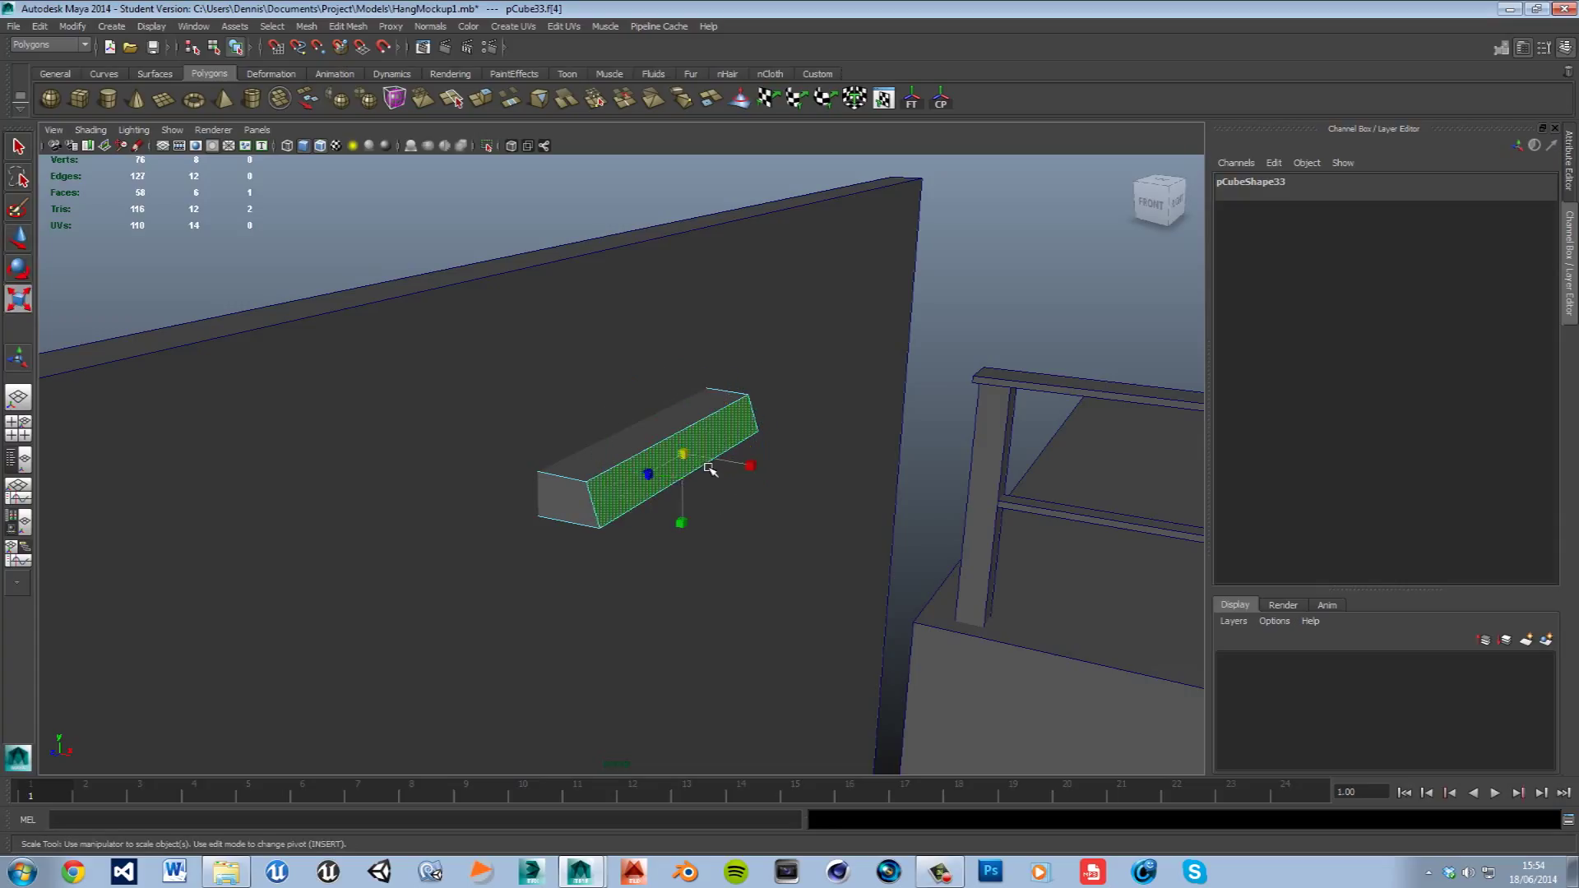
drag(663, 484, 665, 484)
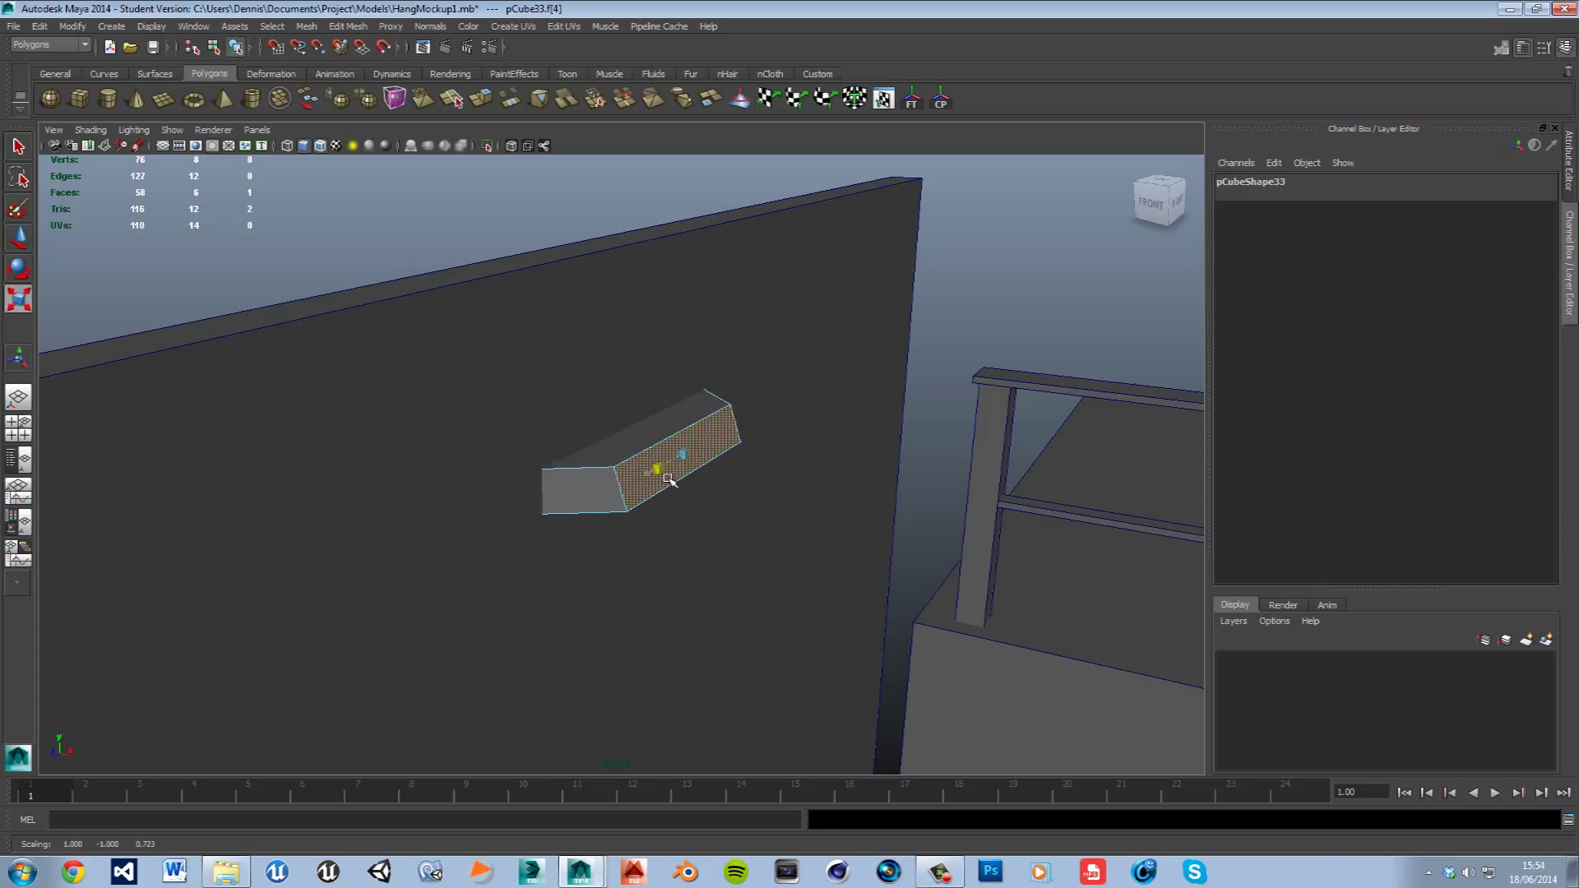
- Extrude the bar's underside face, scale it inward to about 0.934, and shift it to even out the rim
alt+drag(630, 536, 609, 459)
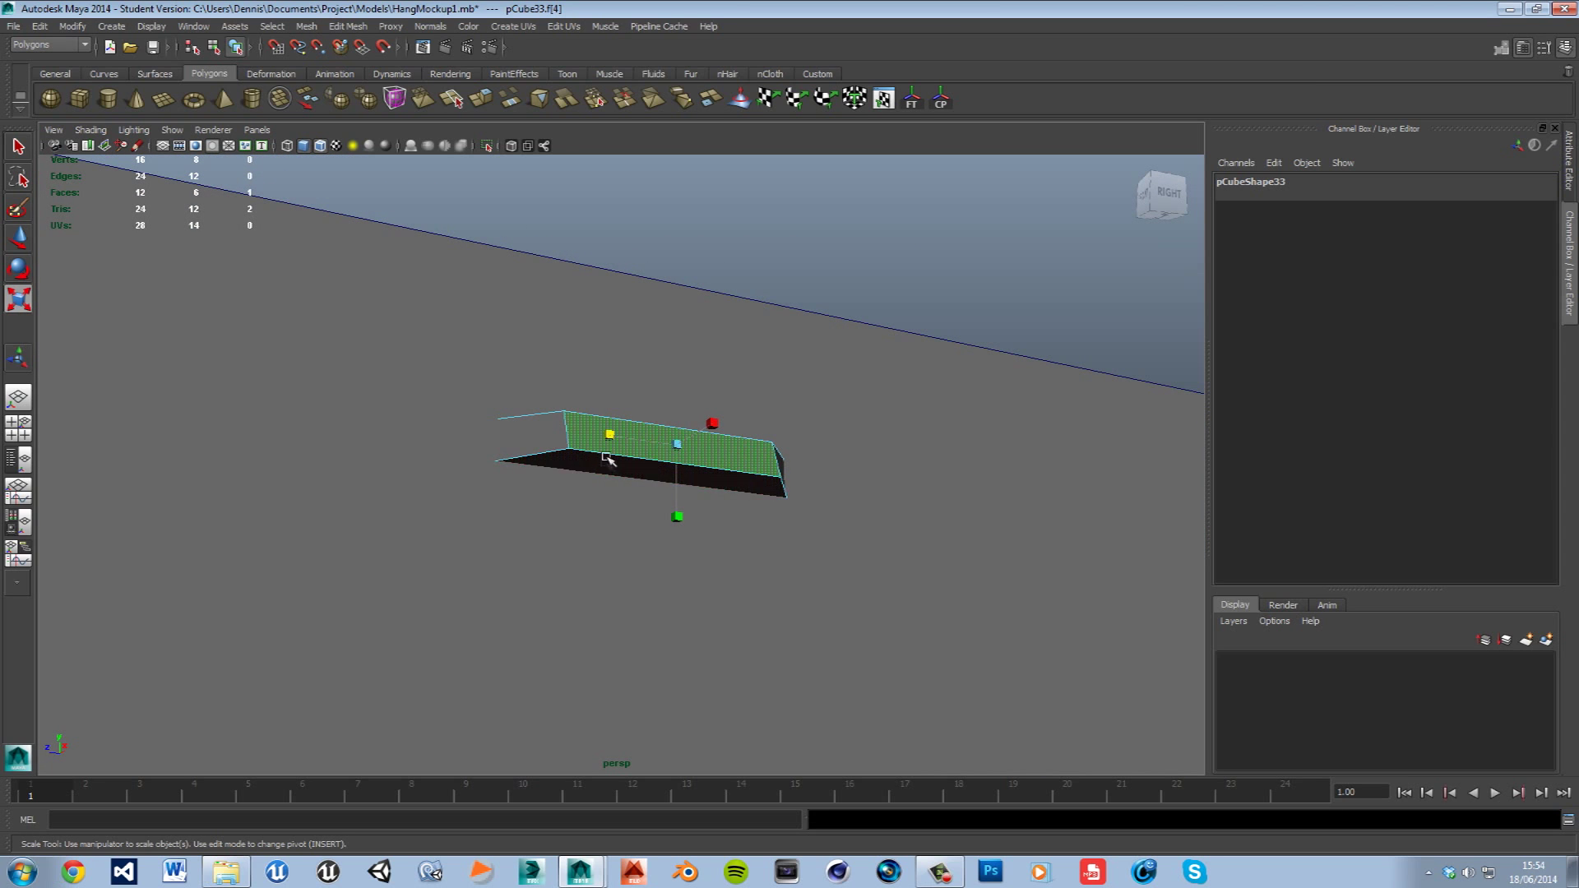
alt+right_drag(607, 474, 568, 504)
key(r)
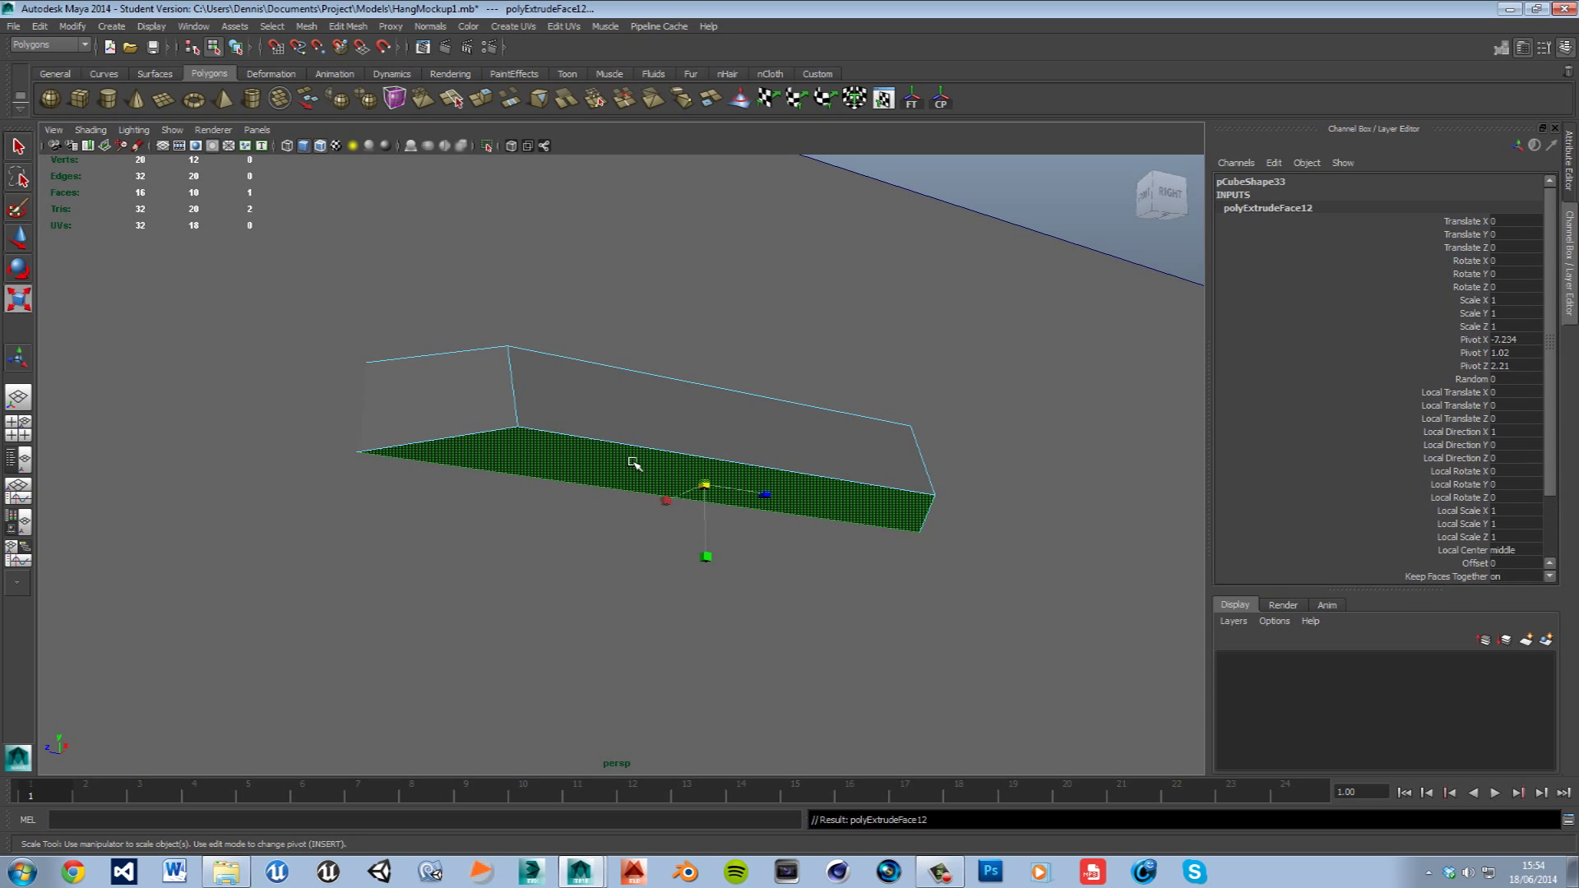
drag(712, 496, 703, 499)
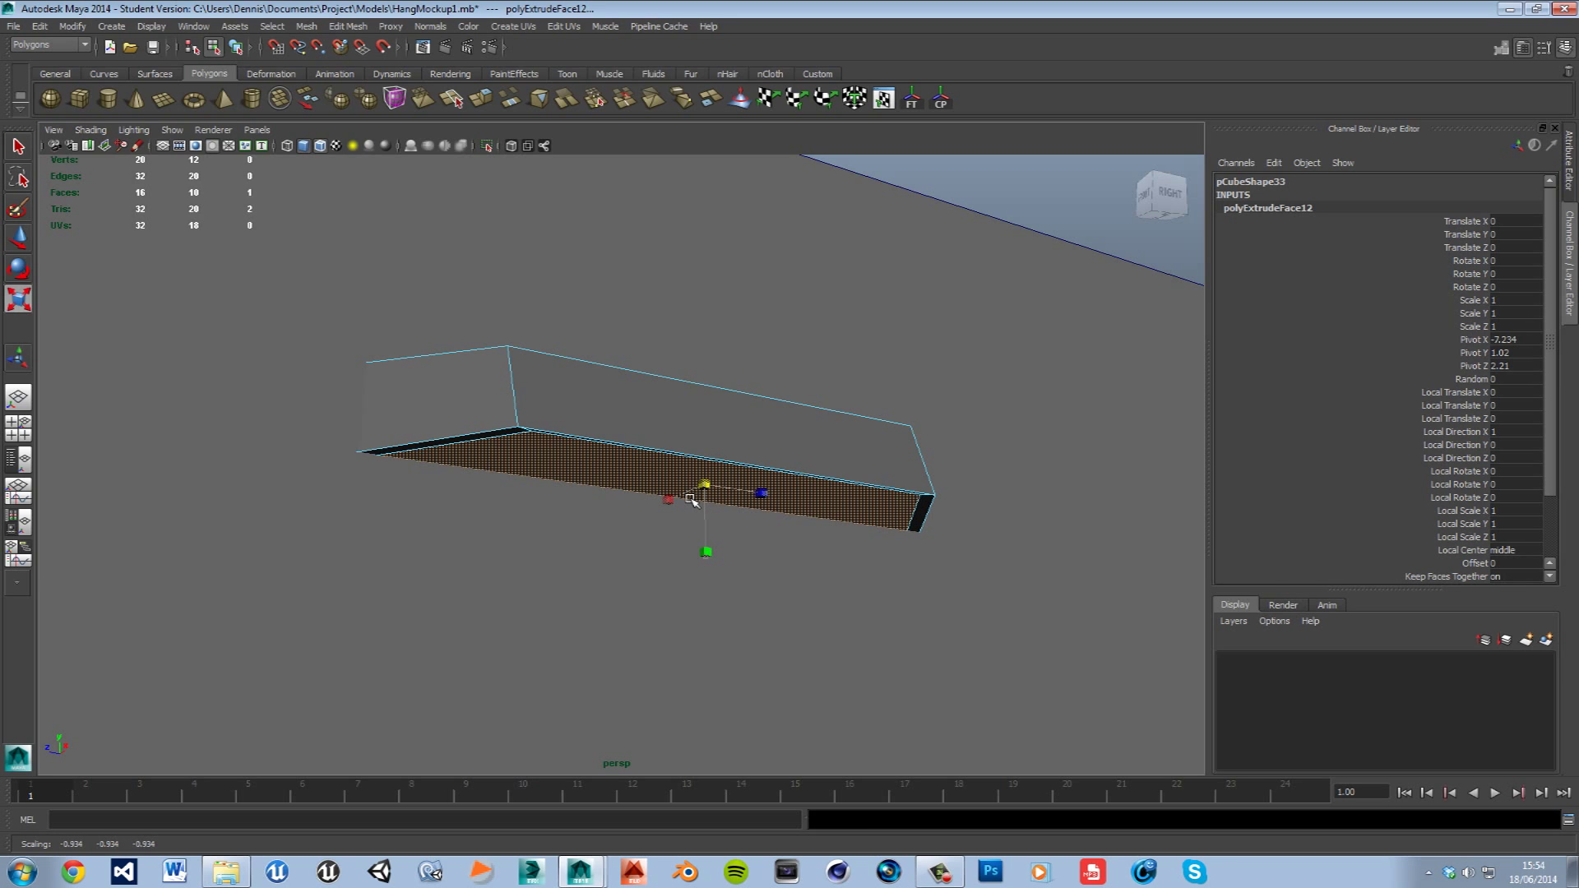
key(w)
drag(691, 499, 820, 483)
drag(712, 445, 709, 444)
- Extrude the inset underside face into the bar with a local Z translation of about -0.025, then scale it slightly inward
shift+right_drag(772, 485, 783, 499)
drag(709, 535, 714, 539)
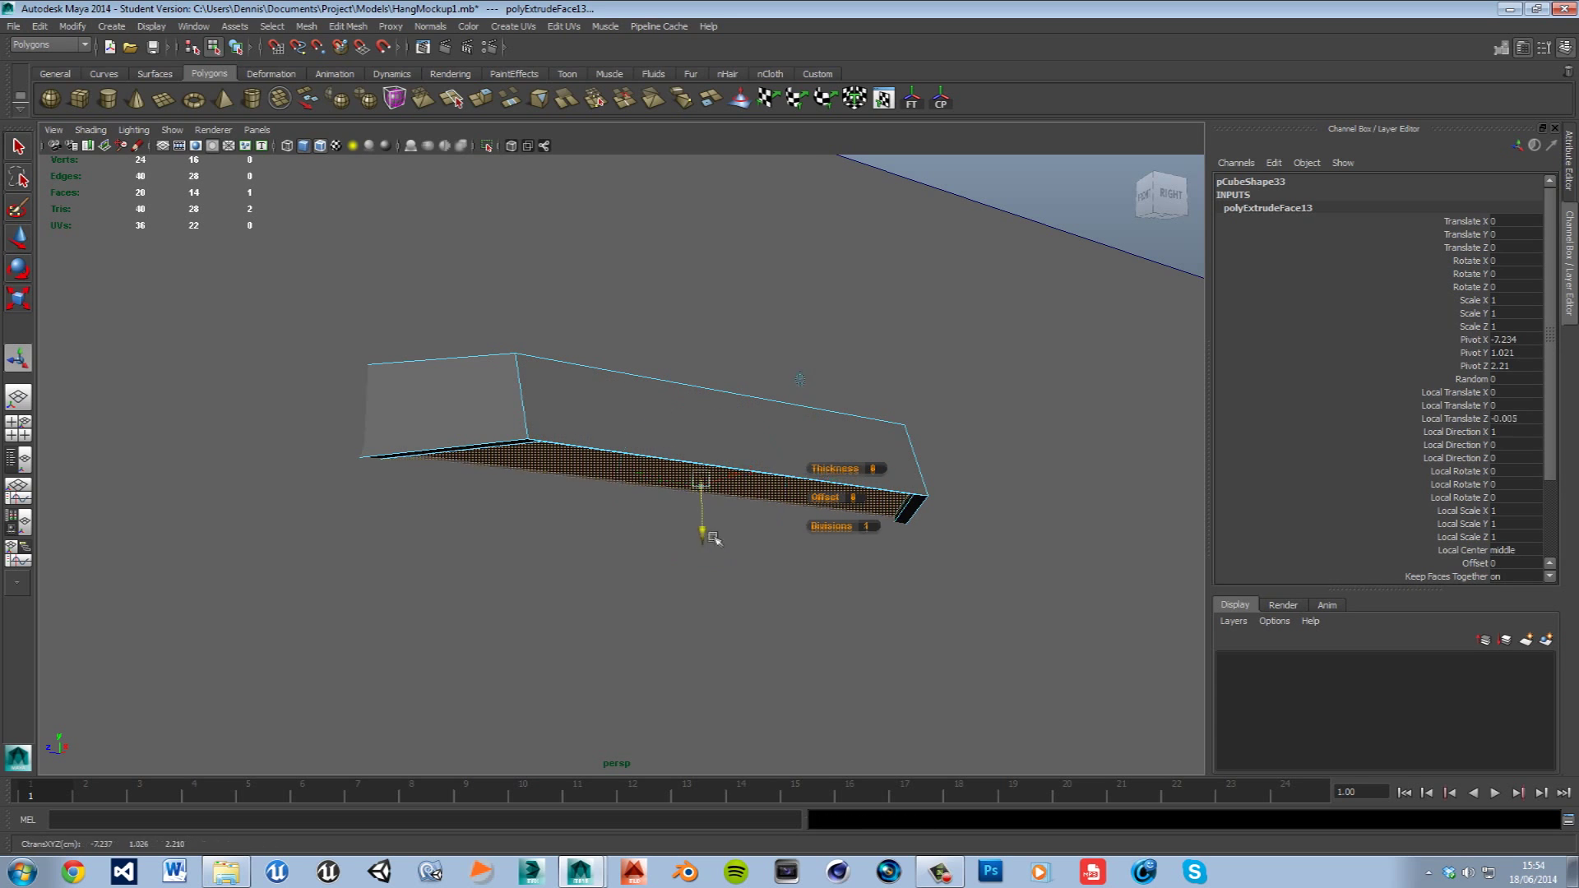
alt+drag(950, 547, 927, 505)
key(r)
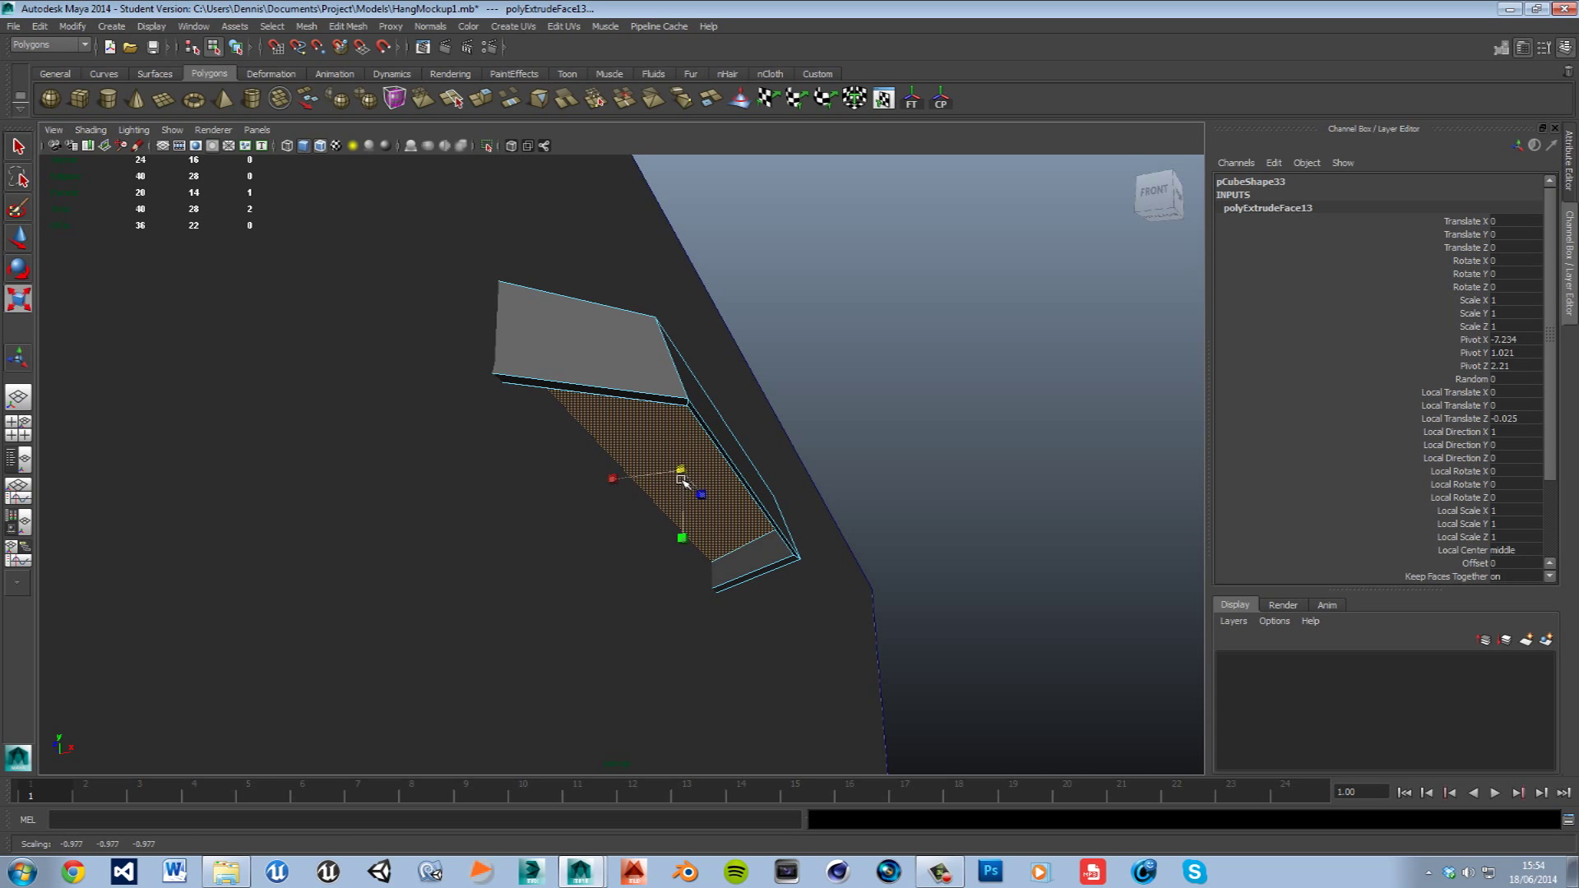
click(681, 554)
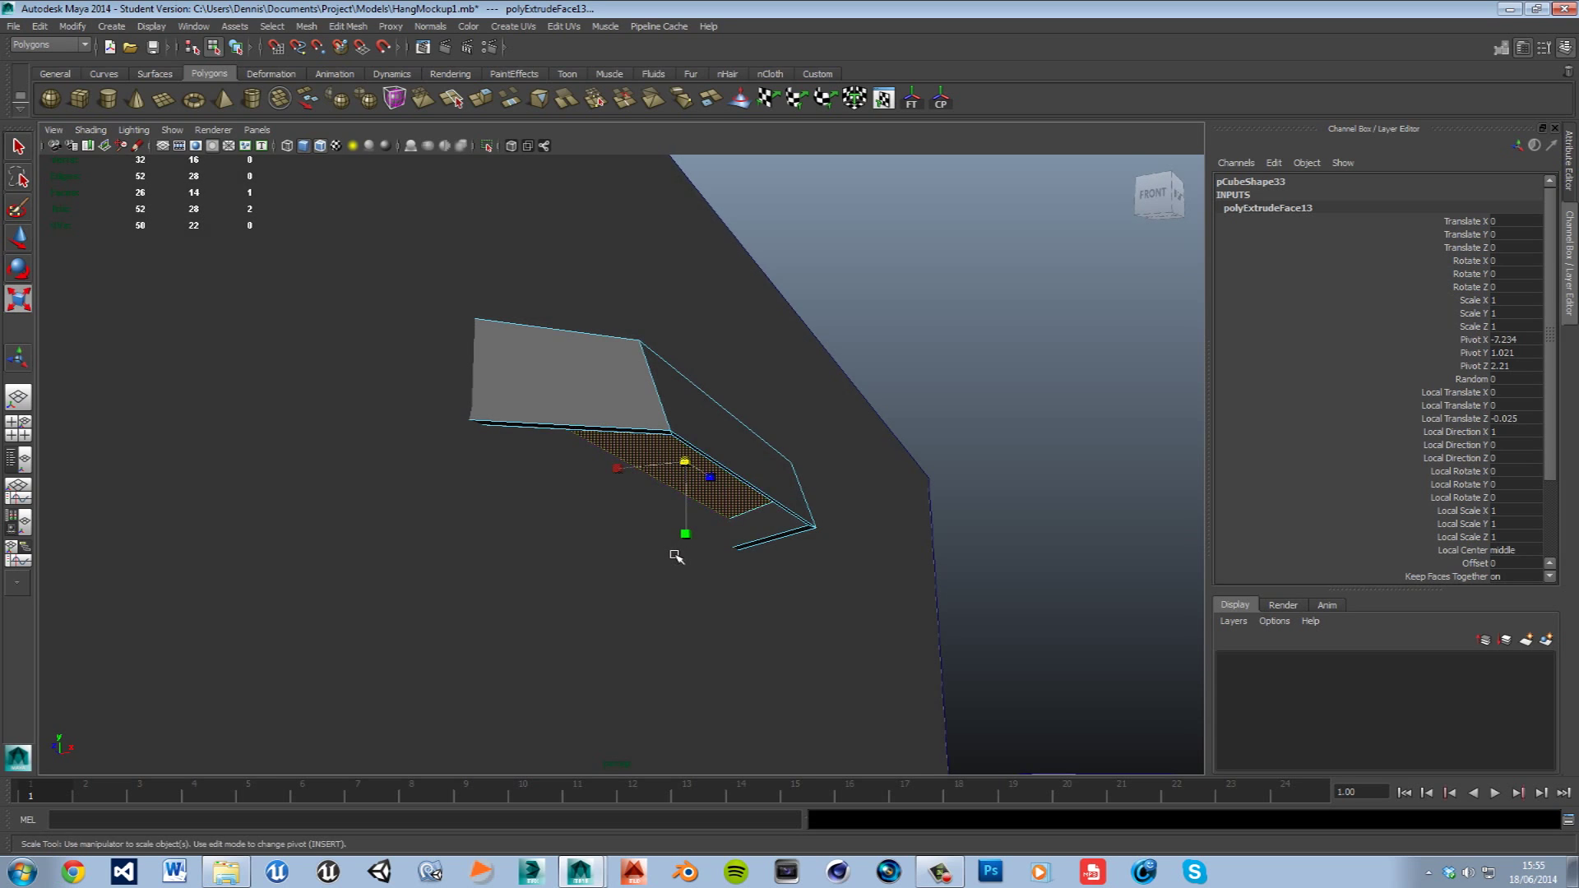
- In wireframe display, shift the bar's recessed inner face along X to even out the wall thickness
key(space)
key(space)
key(space)
key(space)
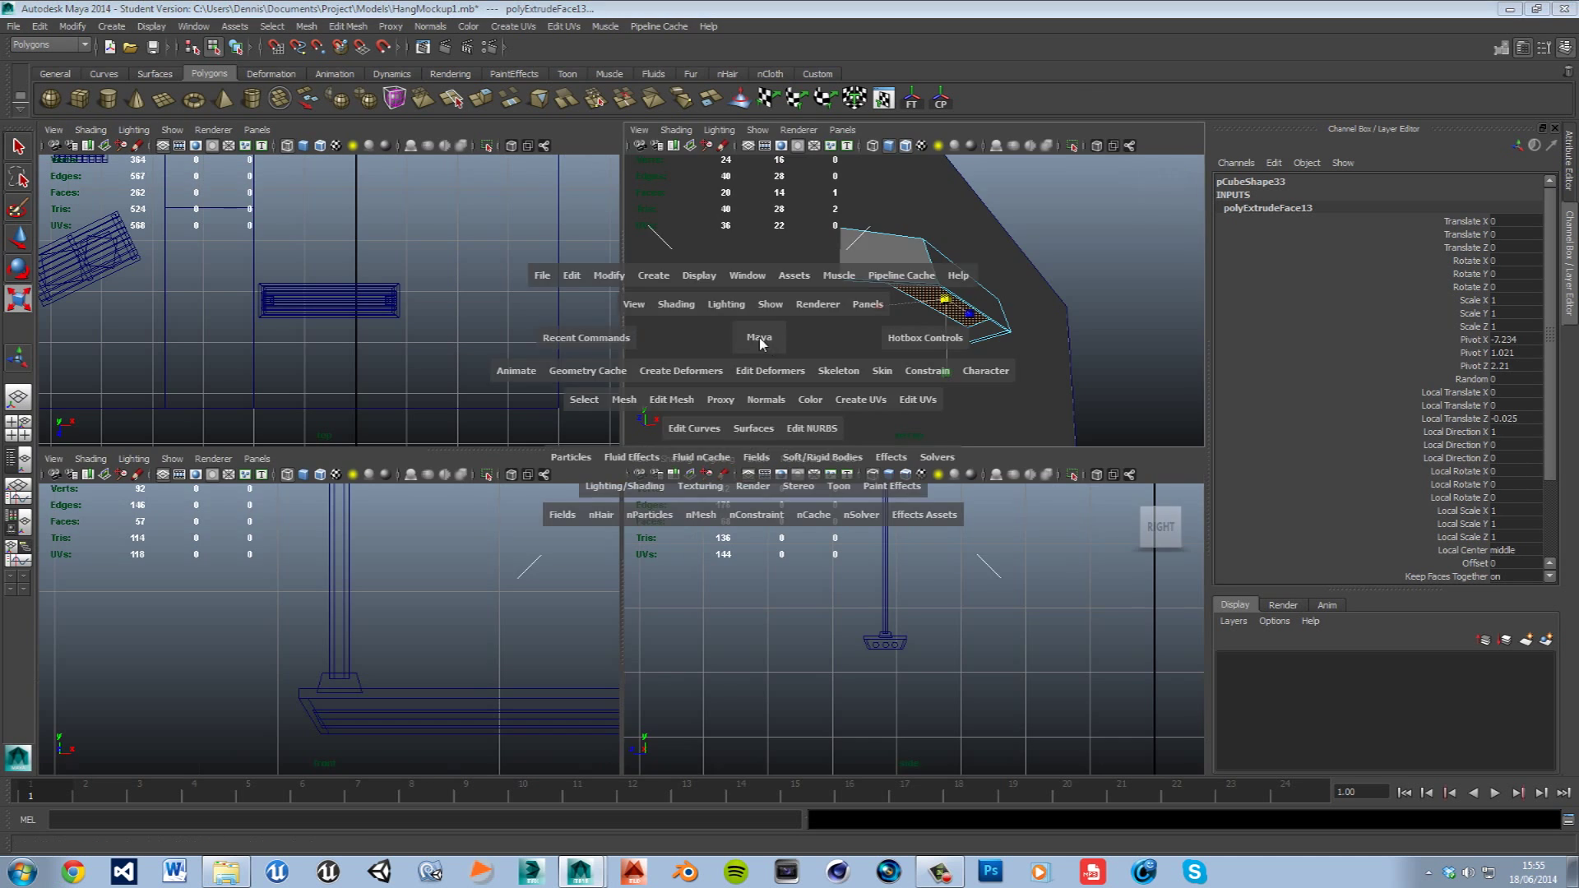
click(295, 147)
mouse_move(483, 470)
alt+mouse_down()
mouse_move(501, 519)
mouse_move(388, 509)
mouse_move(437, 529)
mouse_move(546, 522)
mouse_move(535, 506)
alt+mouse_up()
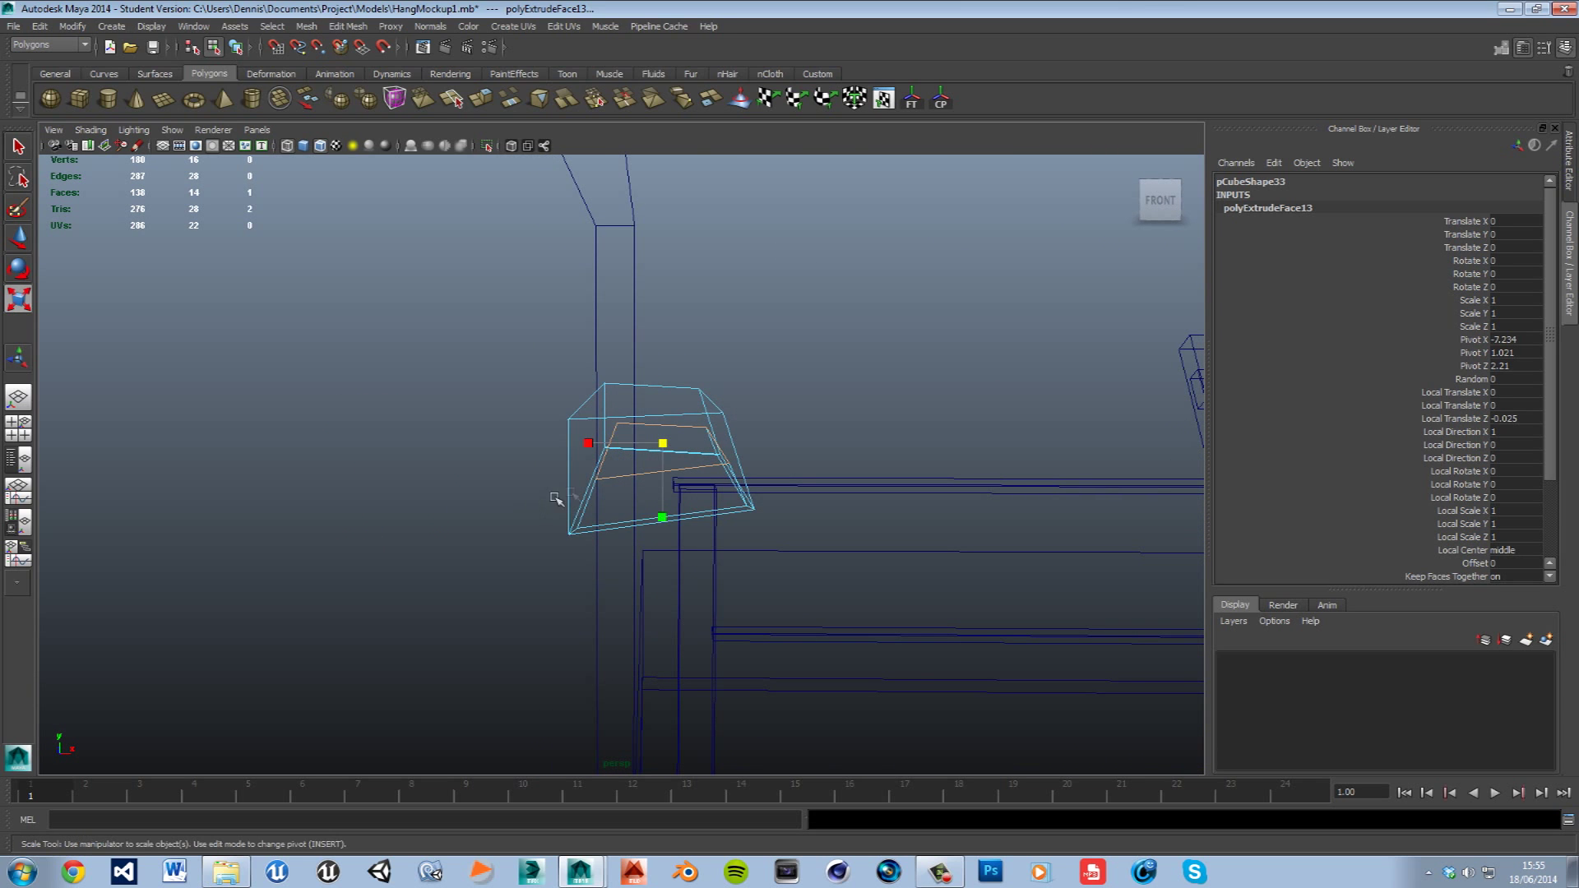
key(w)
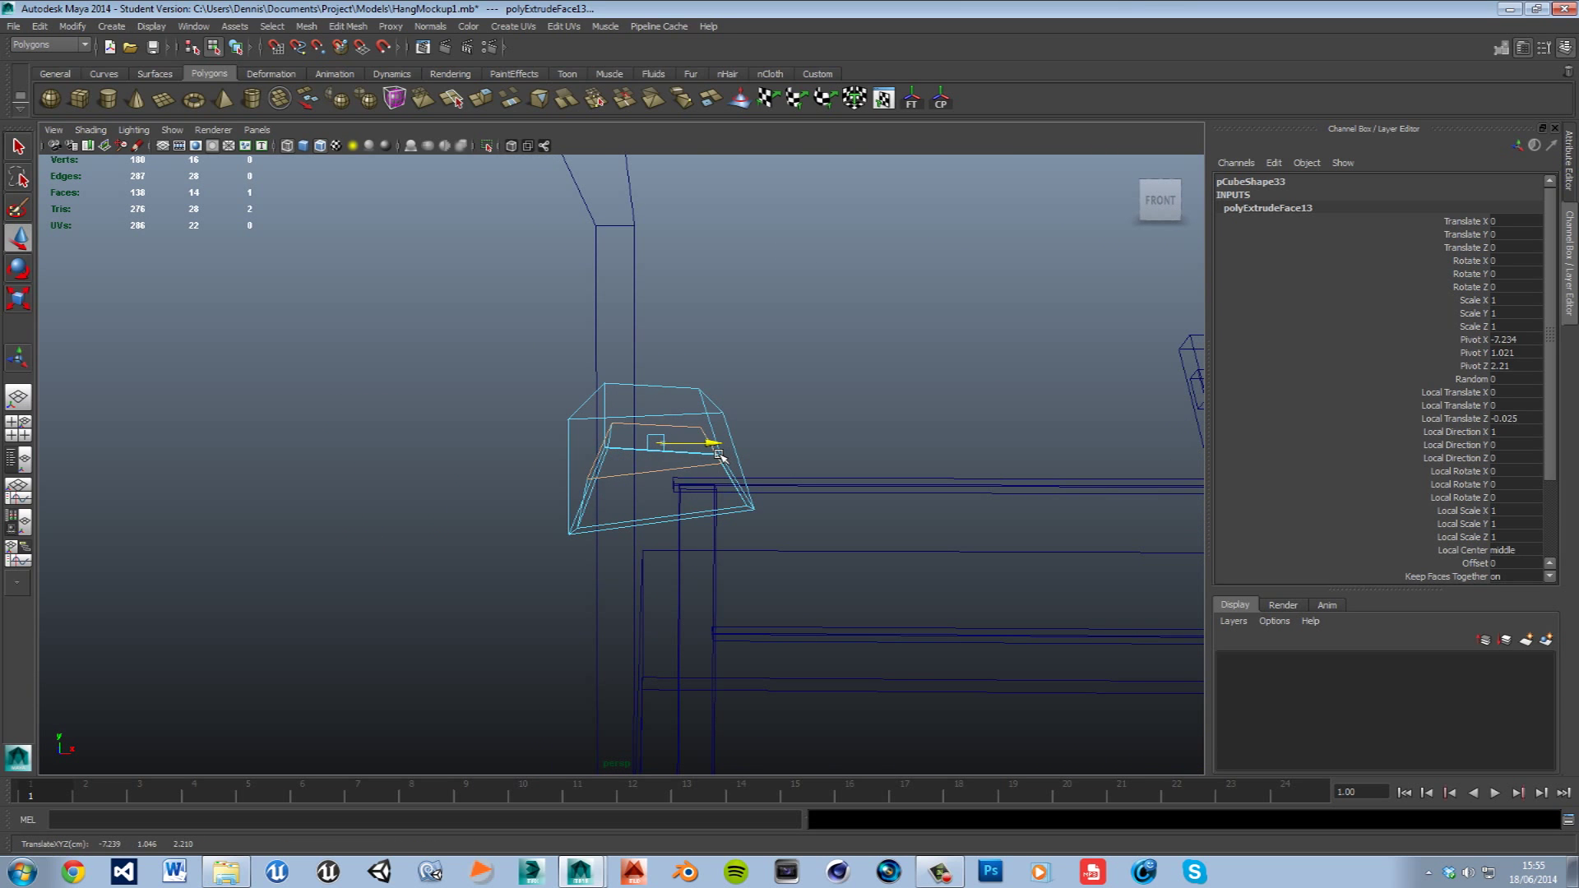
alt+drag(763, 534, 789, 557)
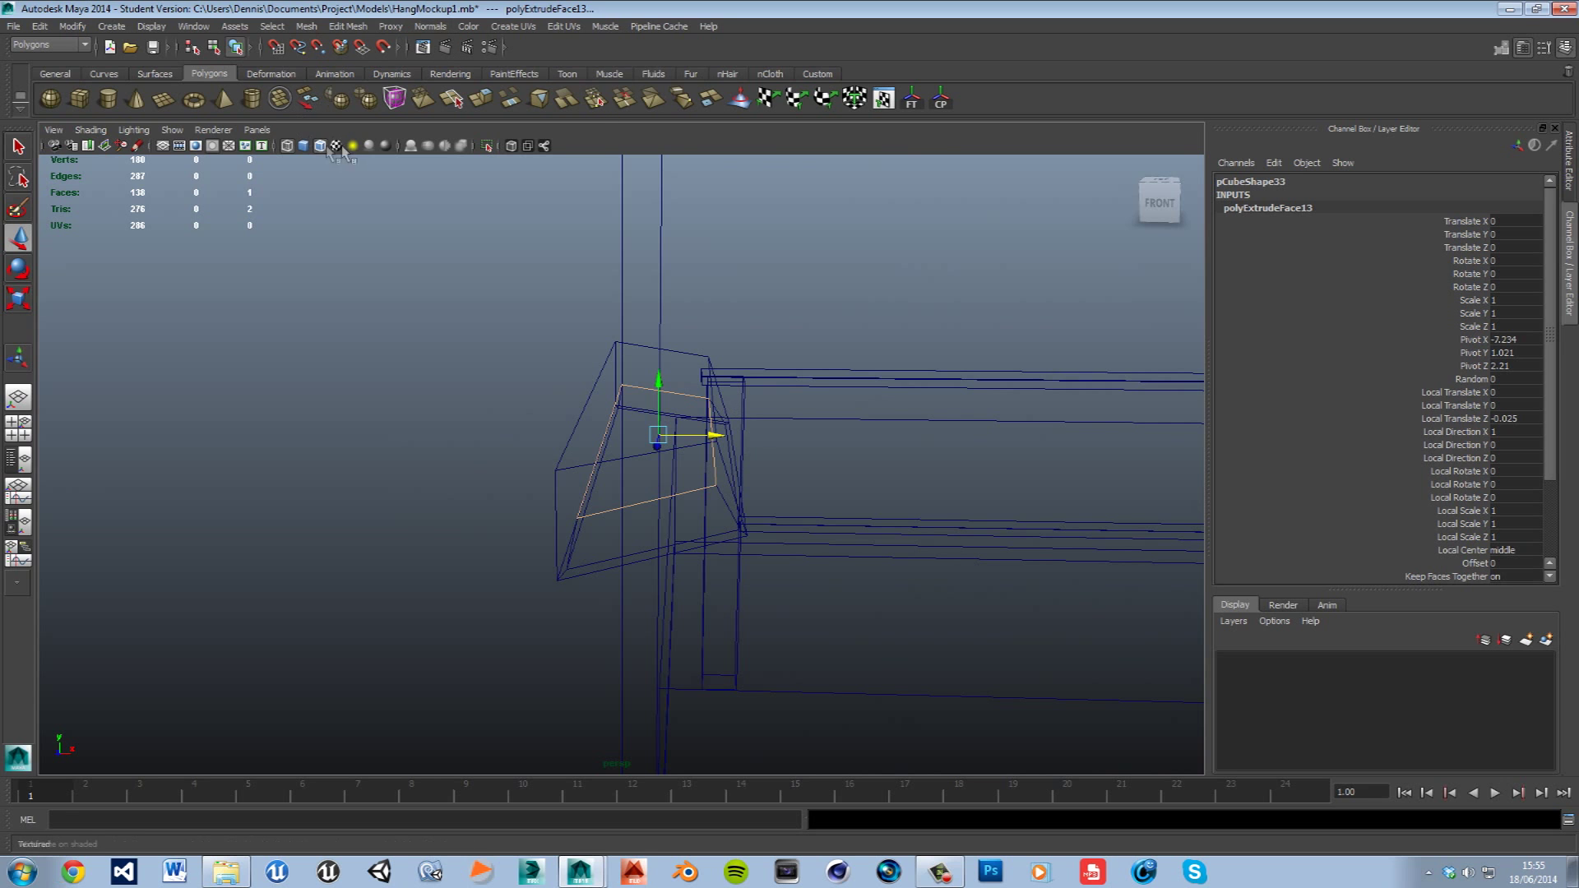
- Select the whole fixture in shaded display, scale it to 0.046 along X, and tilt it about 9 degrees around Z
click(303, 145)
mouse_move(724, 395)
alt+mouse_down()
mouse_move(740, 363)
mouse_move(764, 419)
alt+mouse_up()
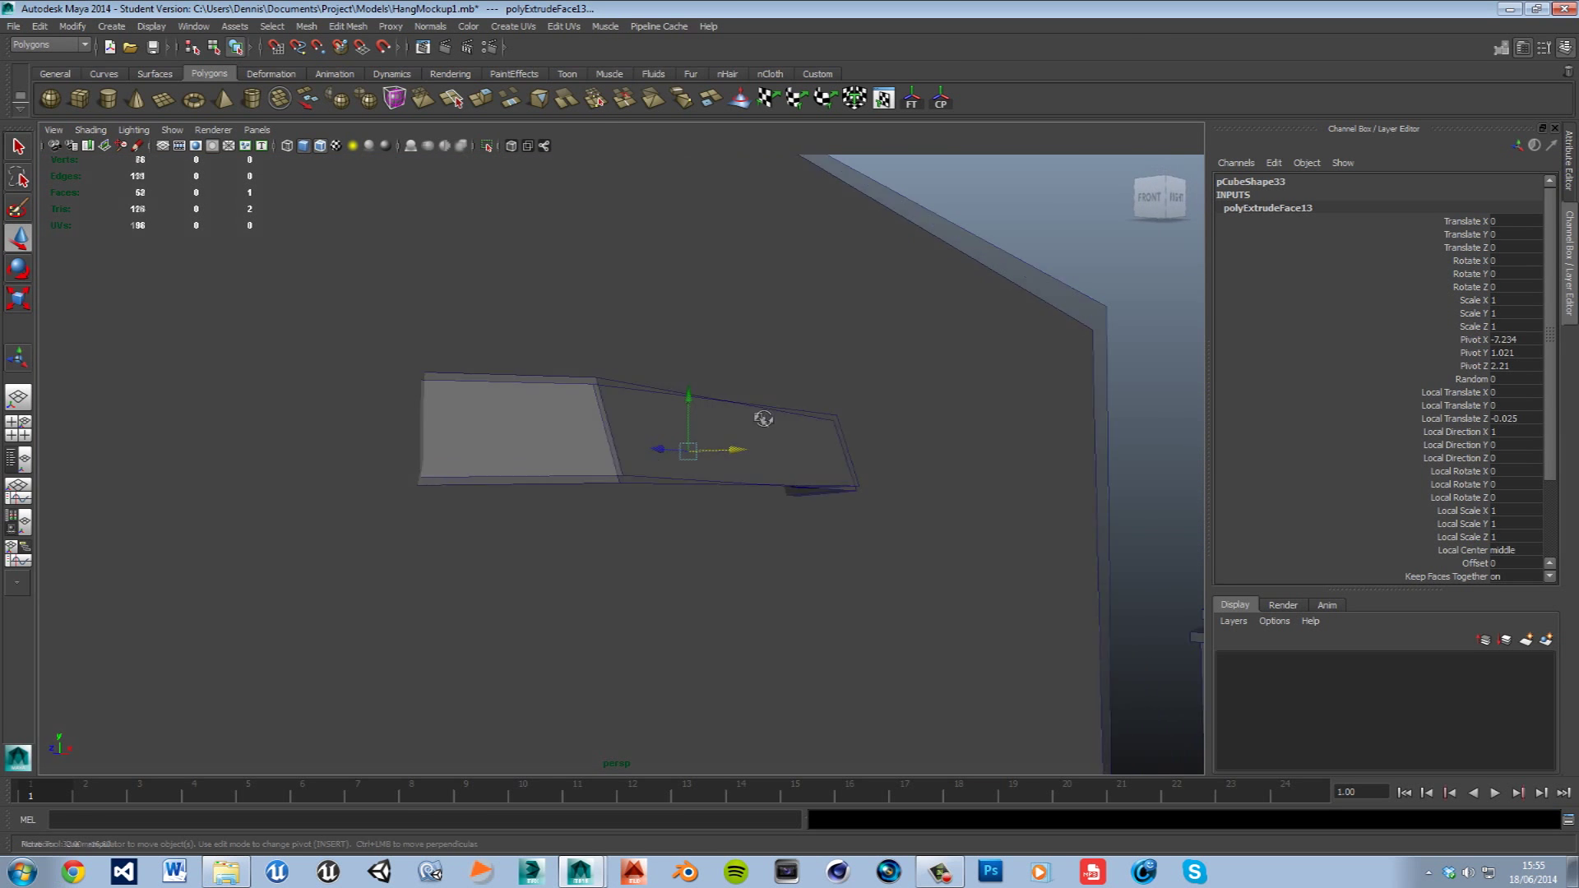
click(794, 459)
alt+drag(817, 469, 812, 569)
scroll(713, 458, down, 2)
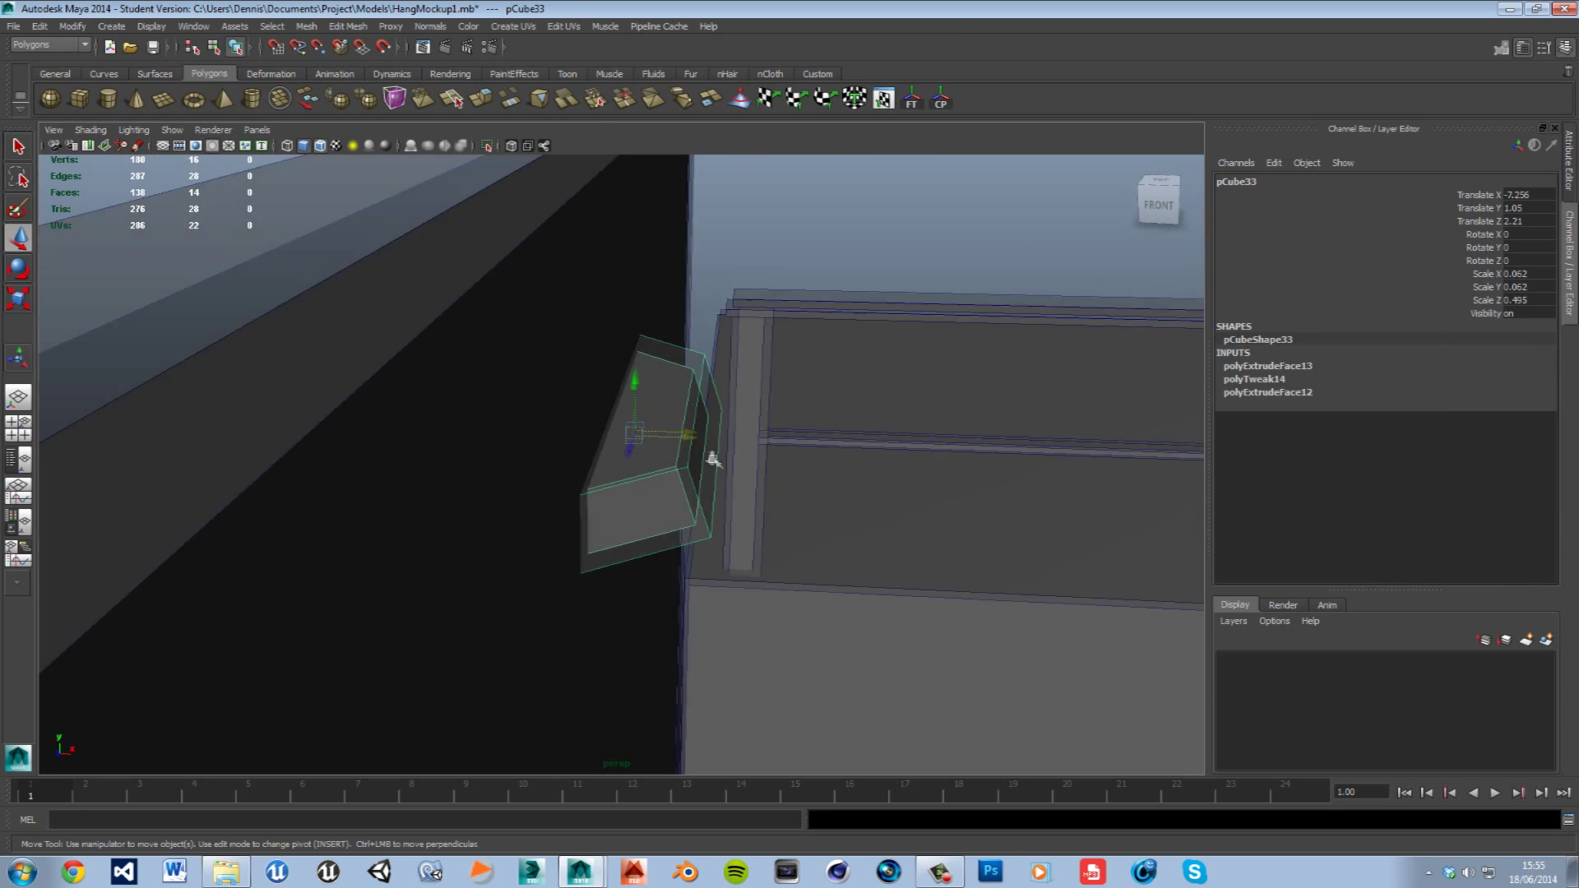
mouse_move(718, 475)
alt+mouse_down()
mouse_move(702, 479)
mouse_move(701, 458)
alt+mouse_up()
key(r)
key(e)
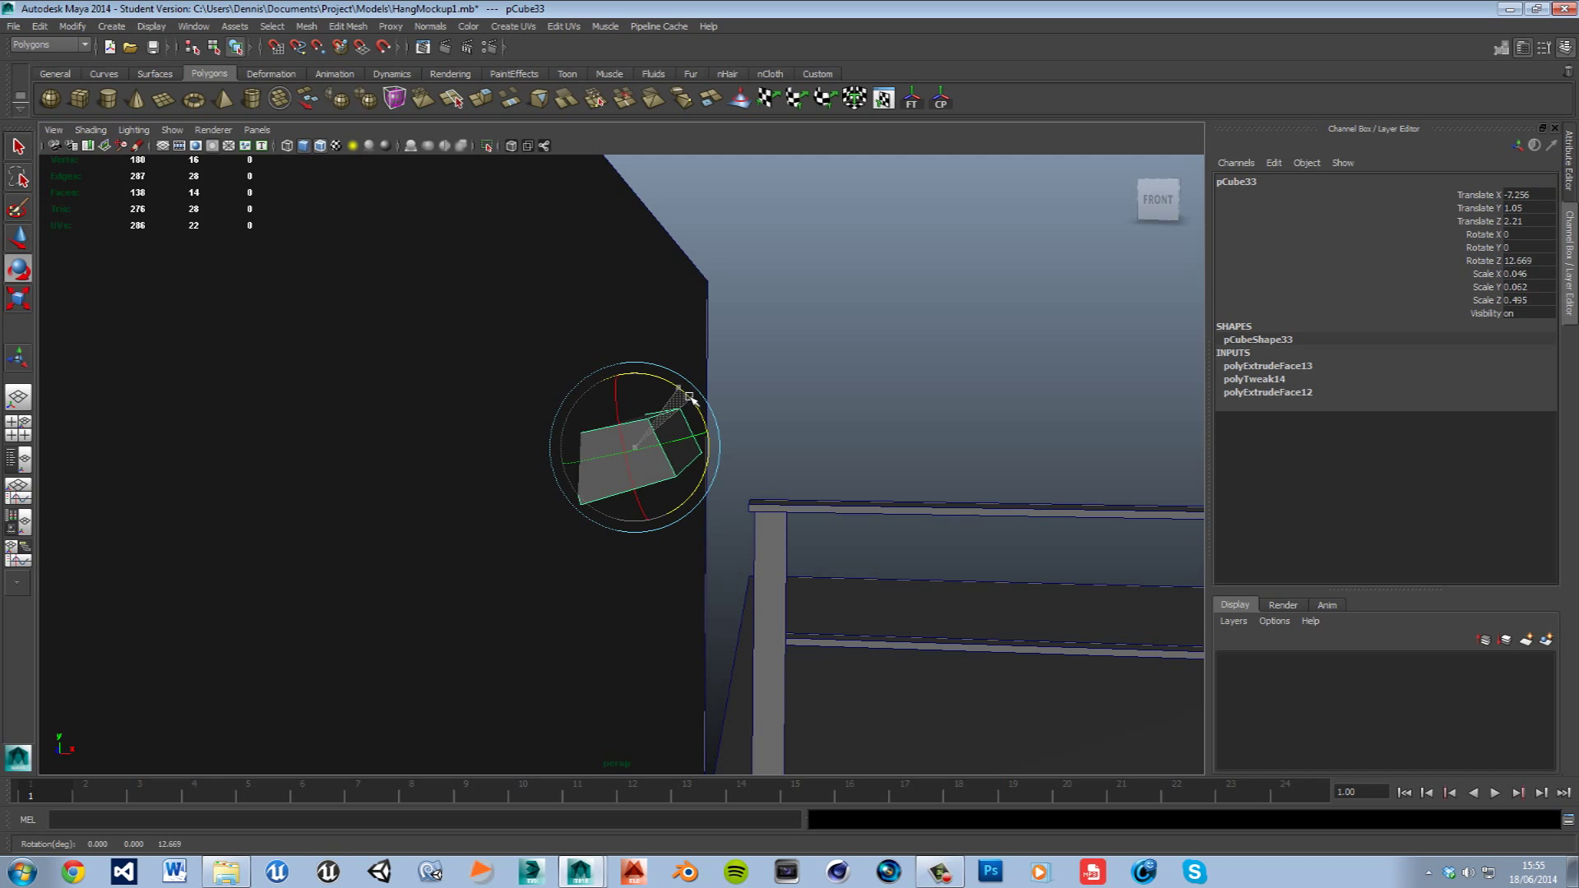
- Move the tilted fixture against the upright panel, at about X -7.264 and Y 1.049
key(w)
click(789, 394)
alt+drag(790, 395, 617, 458)
click(633, 467)
click(634, 467)
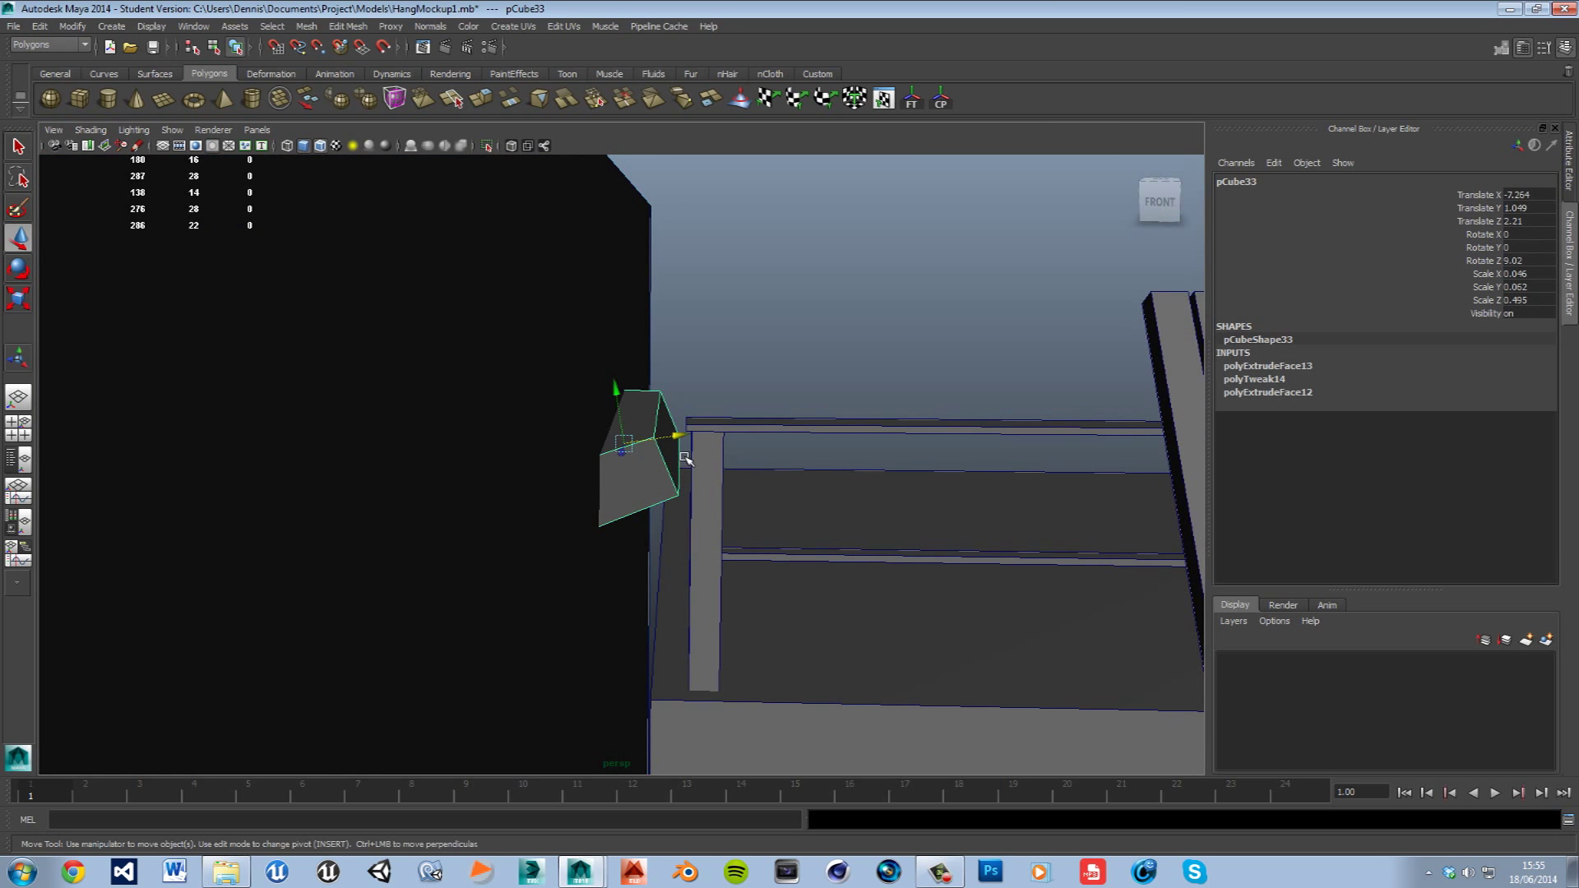
- Pull the fixture away from the panel and delete its back face
drag(727, 450, 901, 466)
right_drag(846, 443, 844, 478)
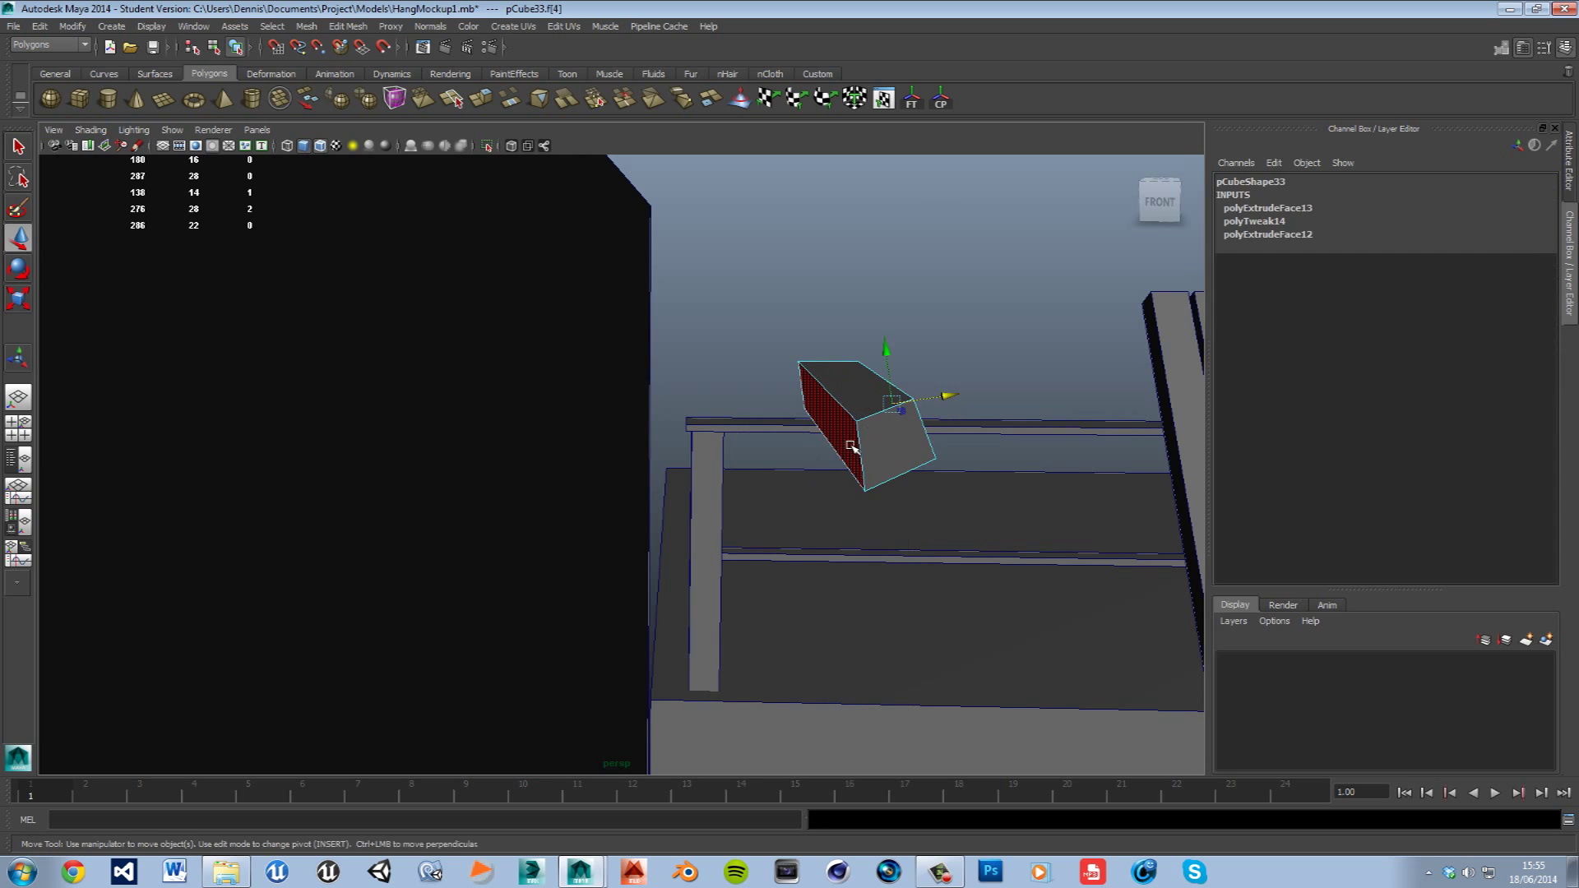
click(851, 447)
key(Delete)
- Return to object selection, move the fixture back against the upright panel, and deselect it
alt+drag(907, 440, 880, 413)
right_drag(876, 410, 921, 390)
click(891, 424)
drag(915, 421, 823, 442)
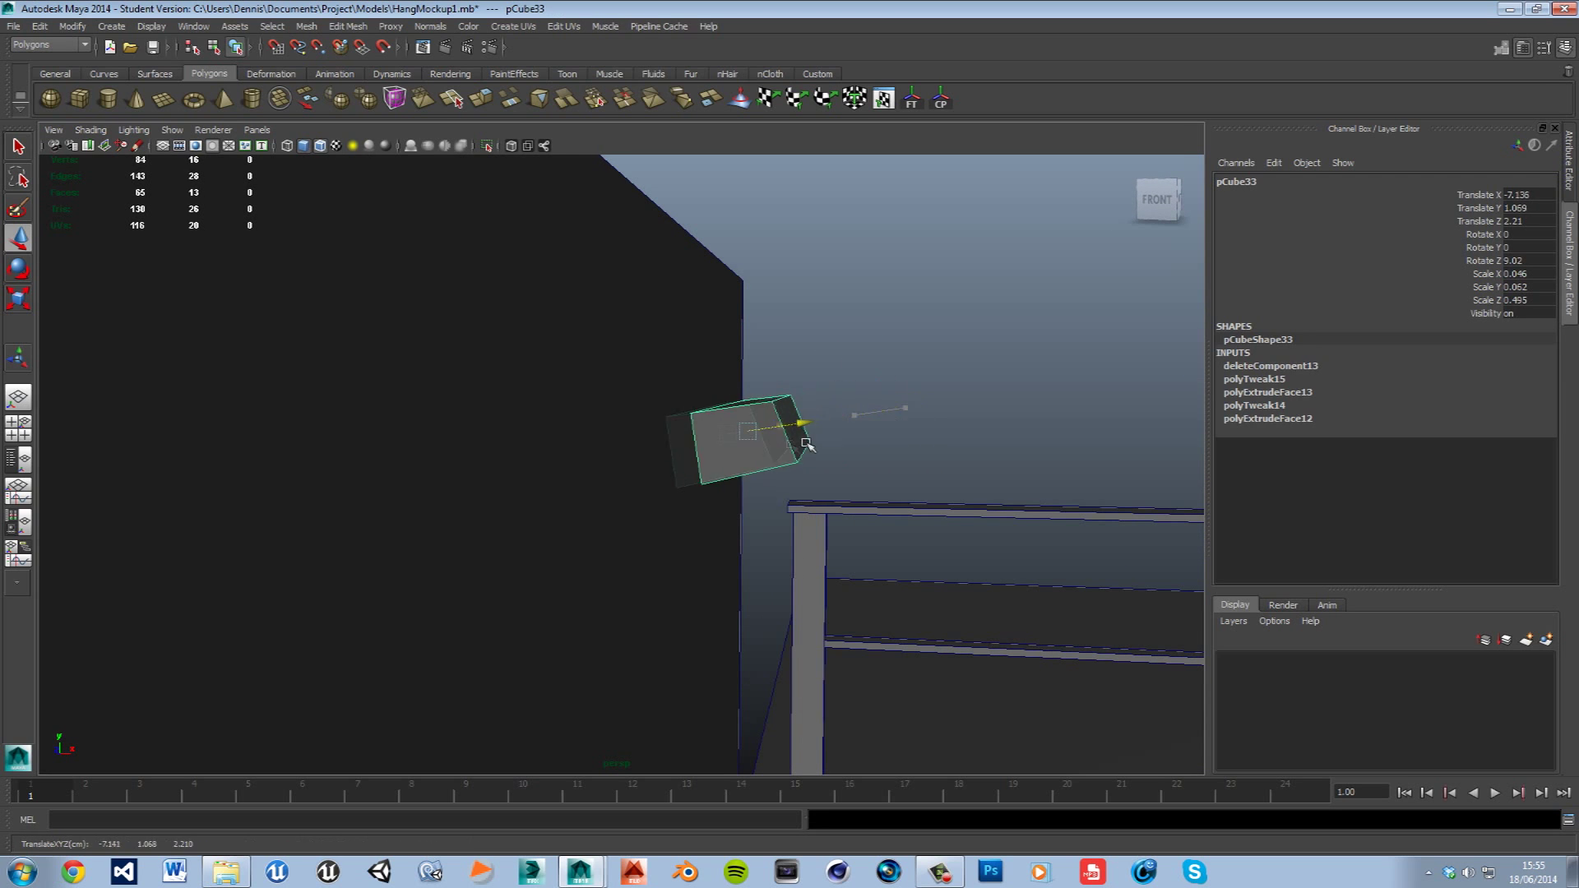
drag(678, 480, 679, 479)
click(849, 416)
- Select the complete hanging light together with its two poles
alt+drag(850, 416, 819, 536)
click(739, 554)
click(929, 403)
click(800, 421)
click(875, 377)
alt+drag(909, 463, 1032, 469)
alt+middle_drag(1032, 469, 727, 517)
scroll(726, 517, down, 3)
drag(868, 445, 995, 473)
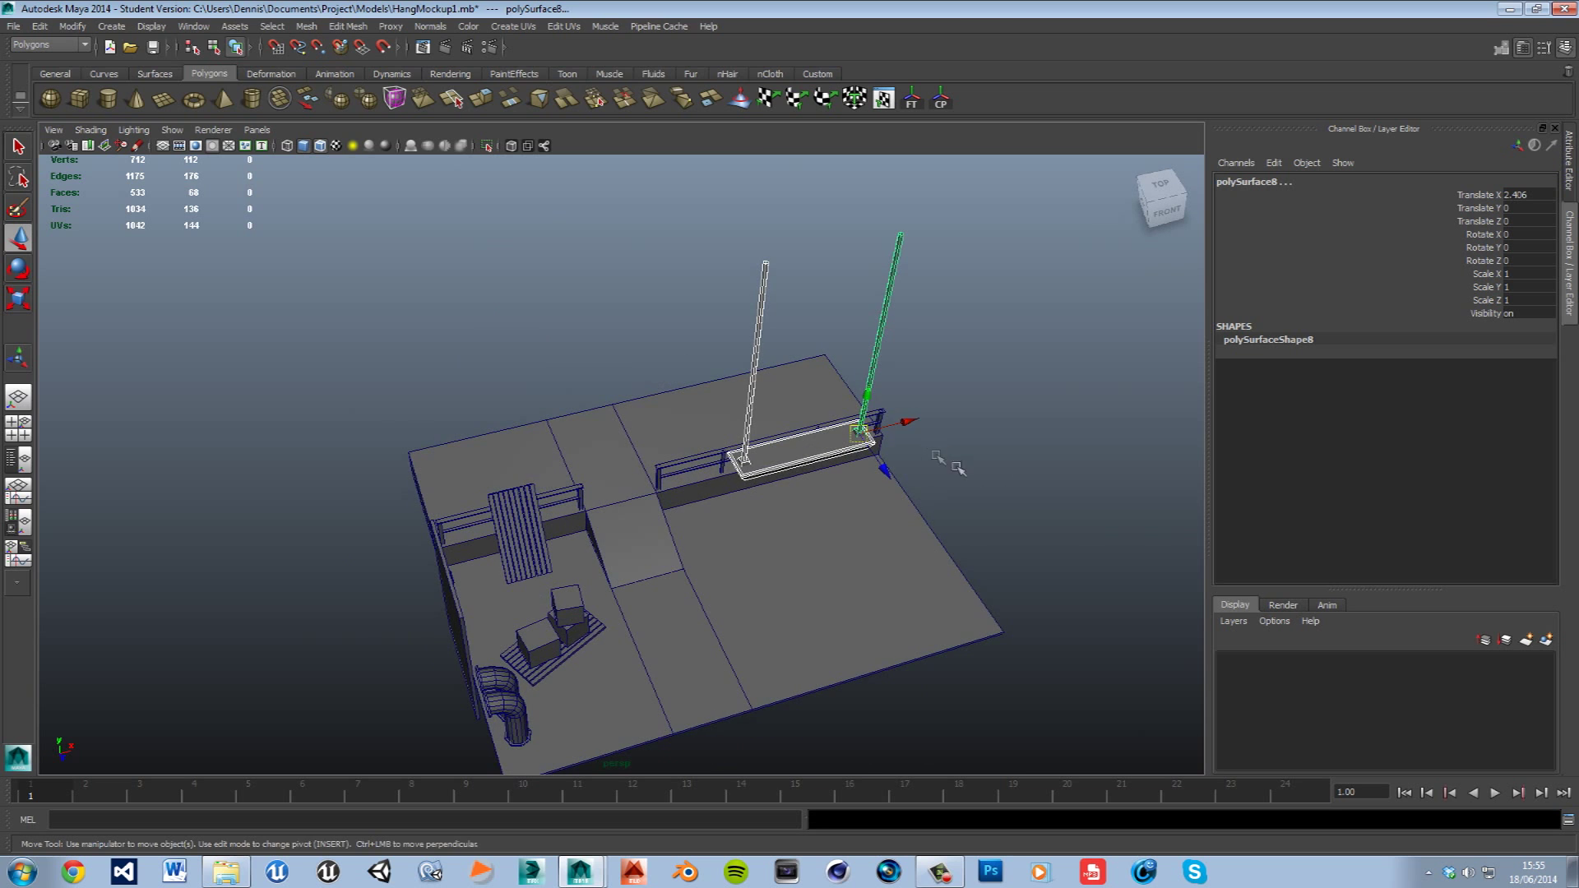
- In the top view, shift the hanging light to X 1.61, duplicate it, and place the copy at Z -5.37
key(space)
key(space)
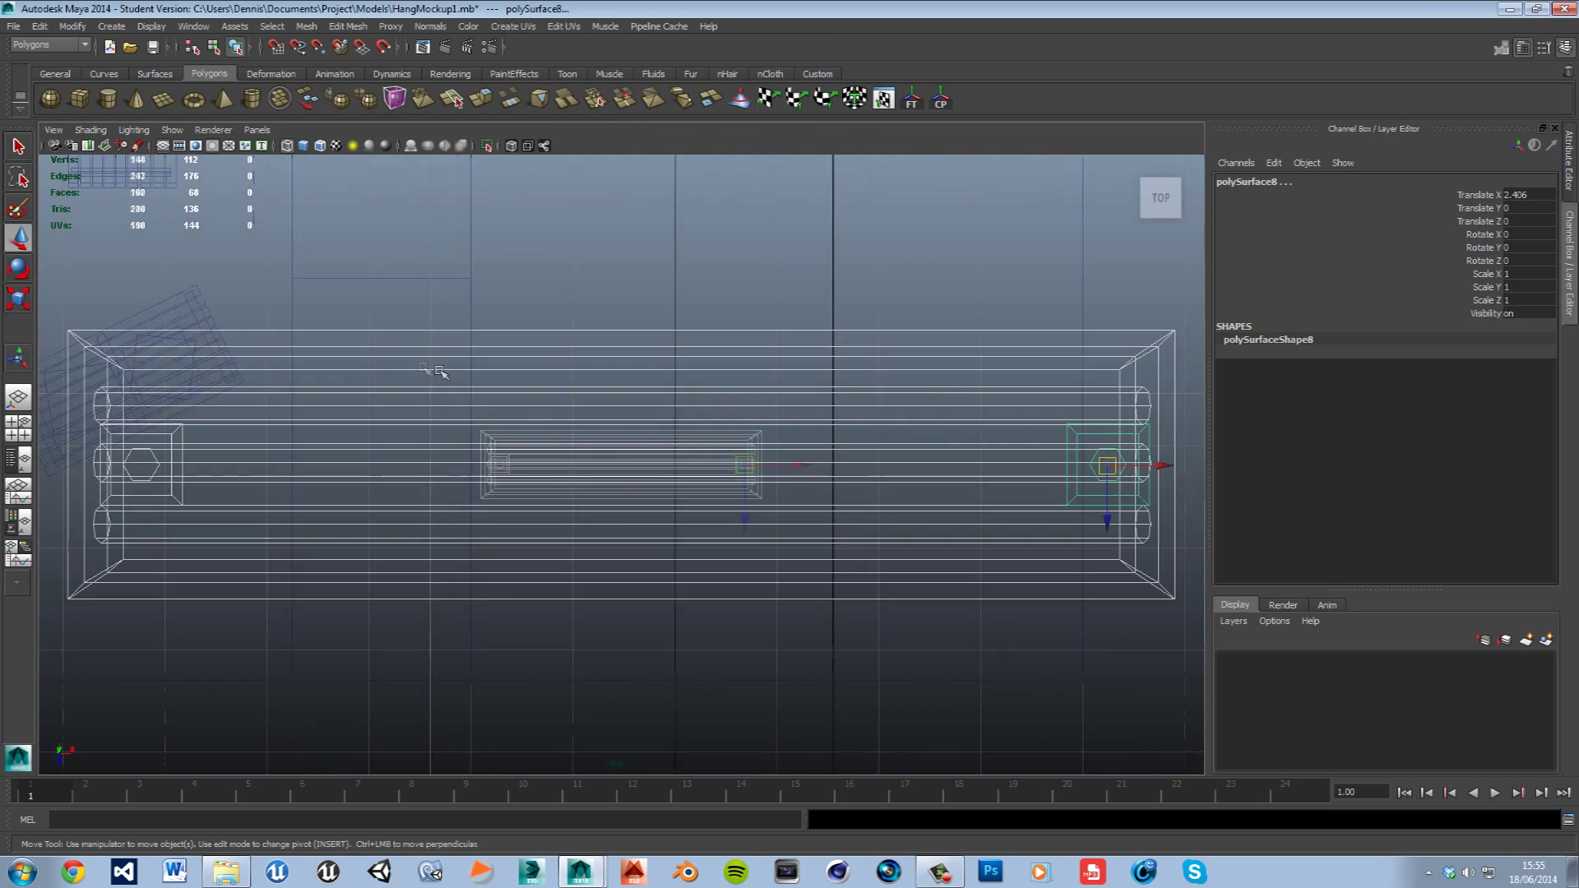
alt+drag(582, 596, 596, 606)
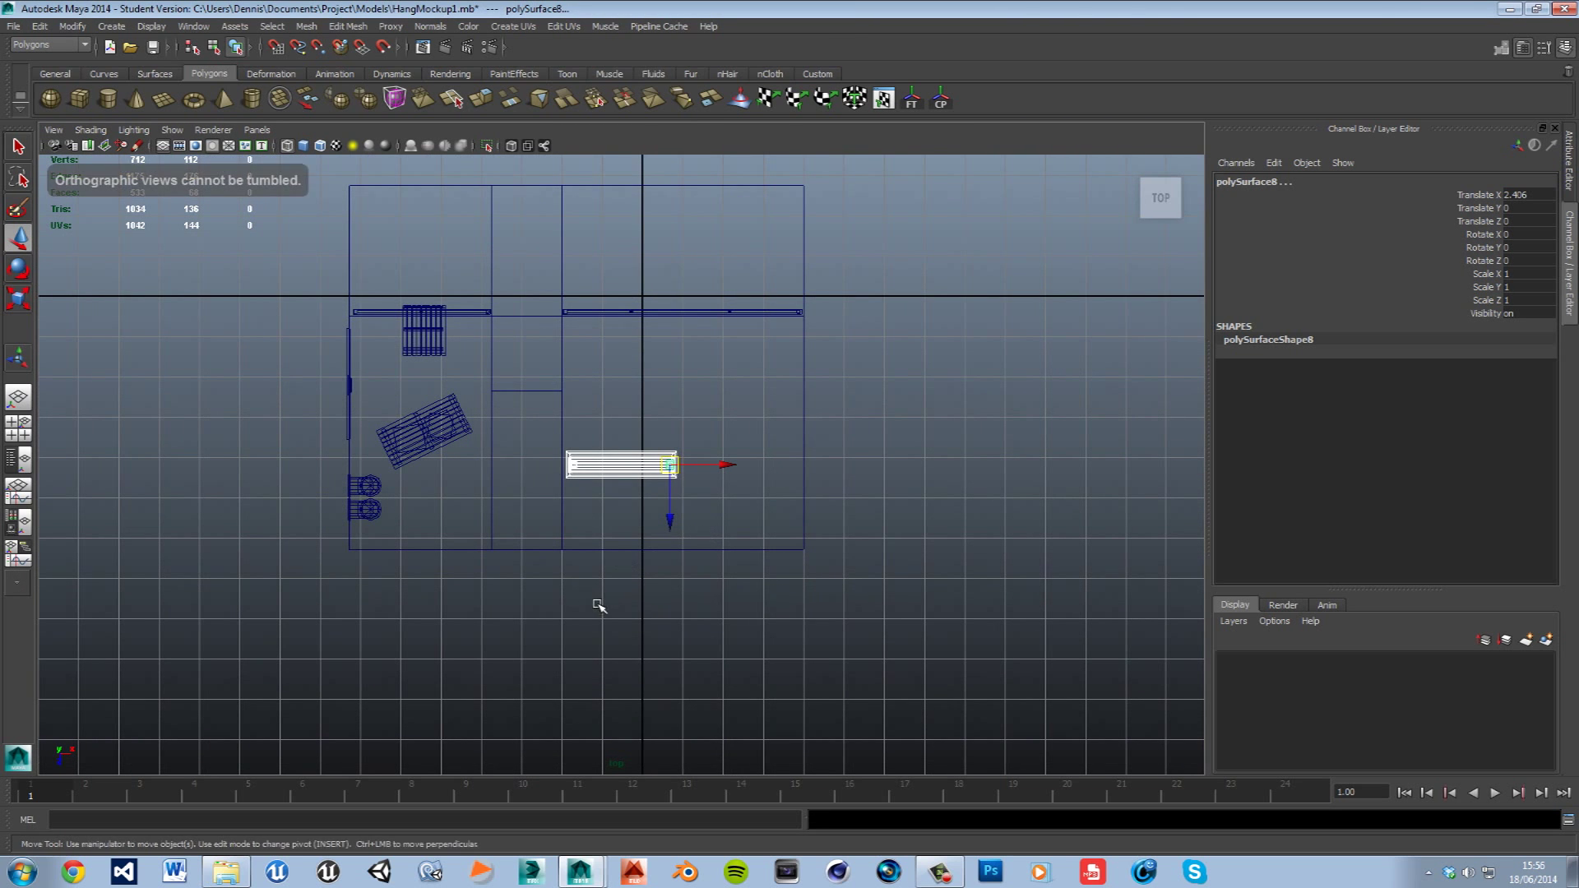
alt+middle_drag(595, 606, 773, 621)
middle_drag(889, 536, 853, 540)
drag(801, 586, 784, 371)
key(ctrl+d)
key(space)
key(space)
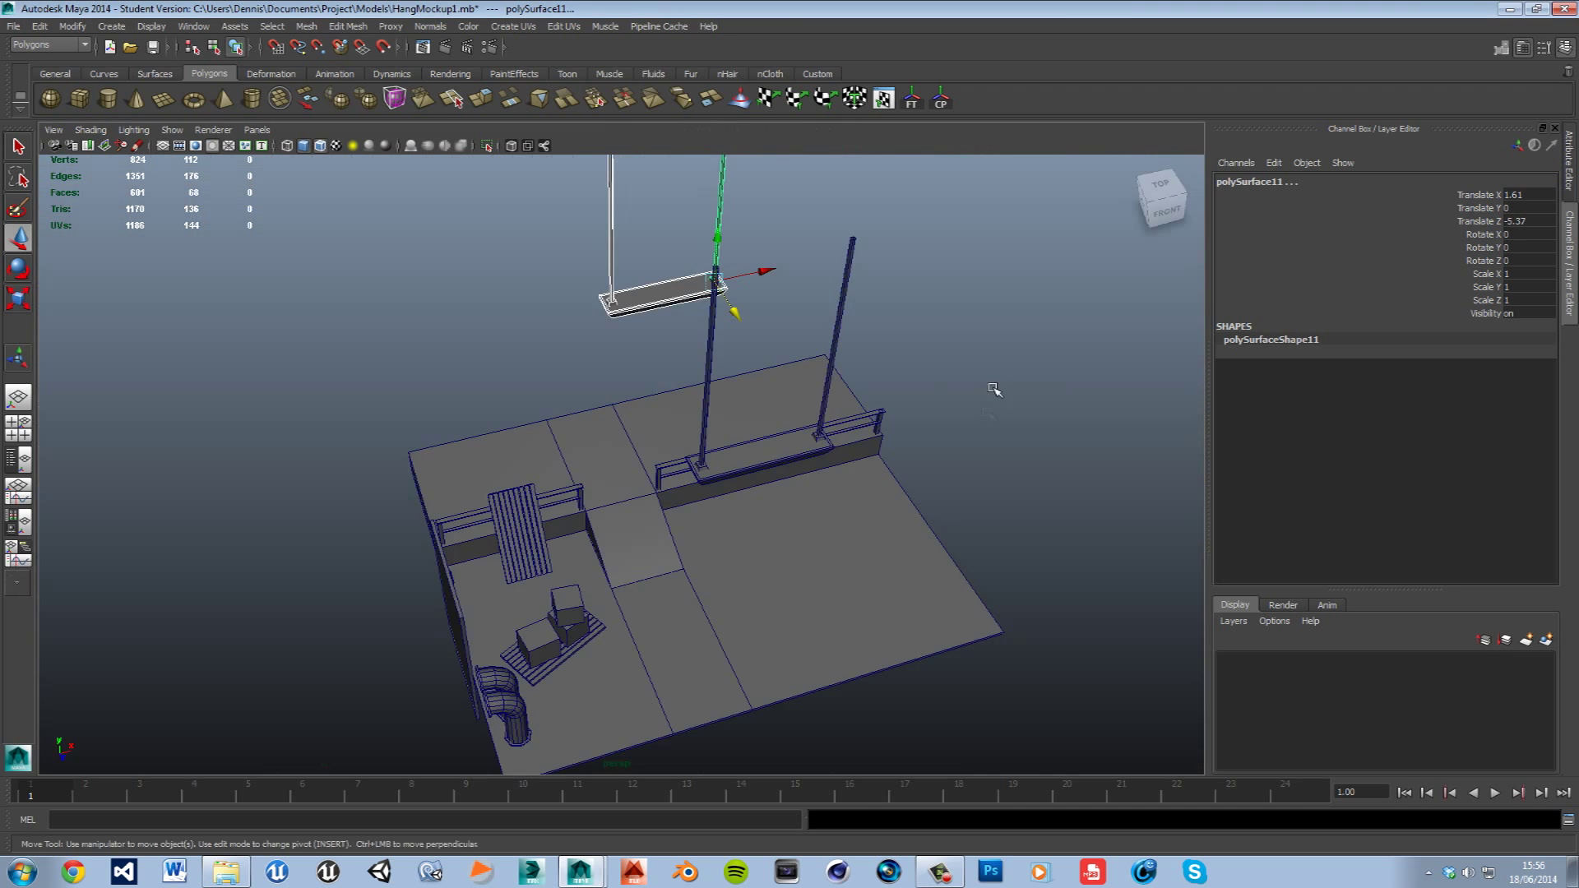
- Clear the selection and save the scene, accepting the student version notice
alt+drag(907, 603, 625, 544)
click(825, 502)
alt+drag(825, 502, 807, 579)
key(q)
key(ctrl+s)
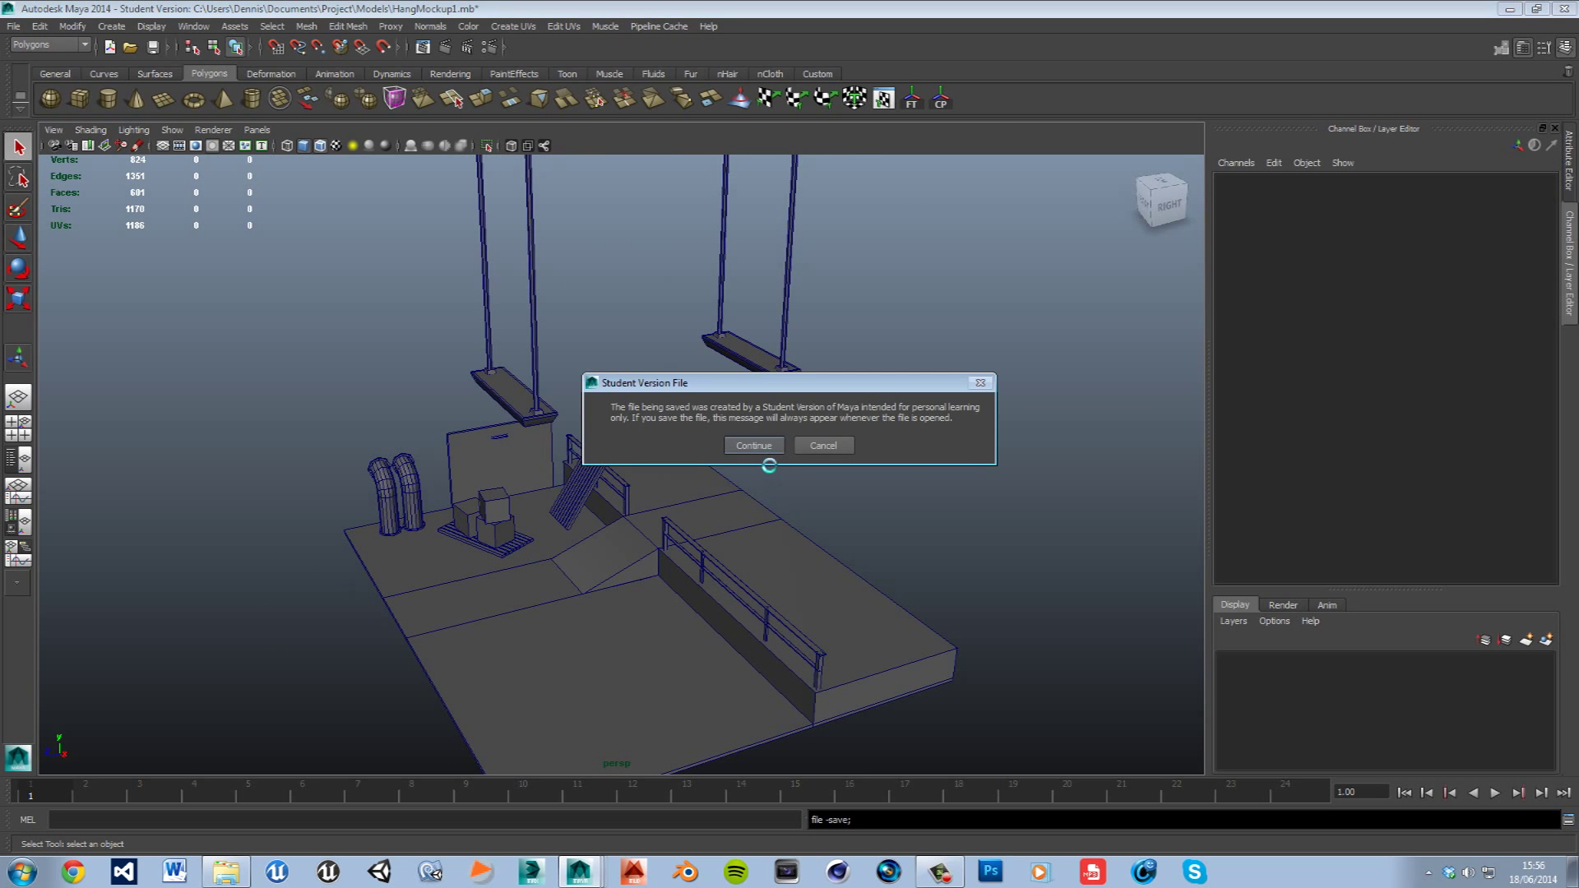
click(756, 447)
key(w)
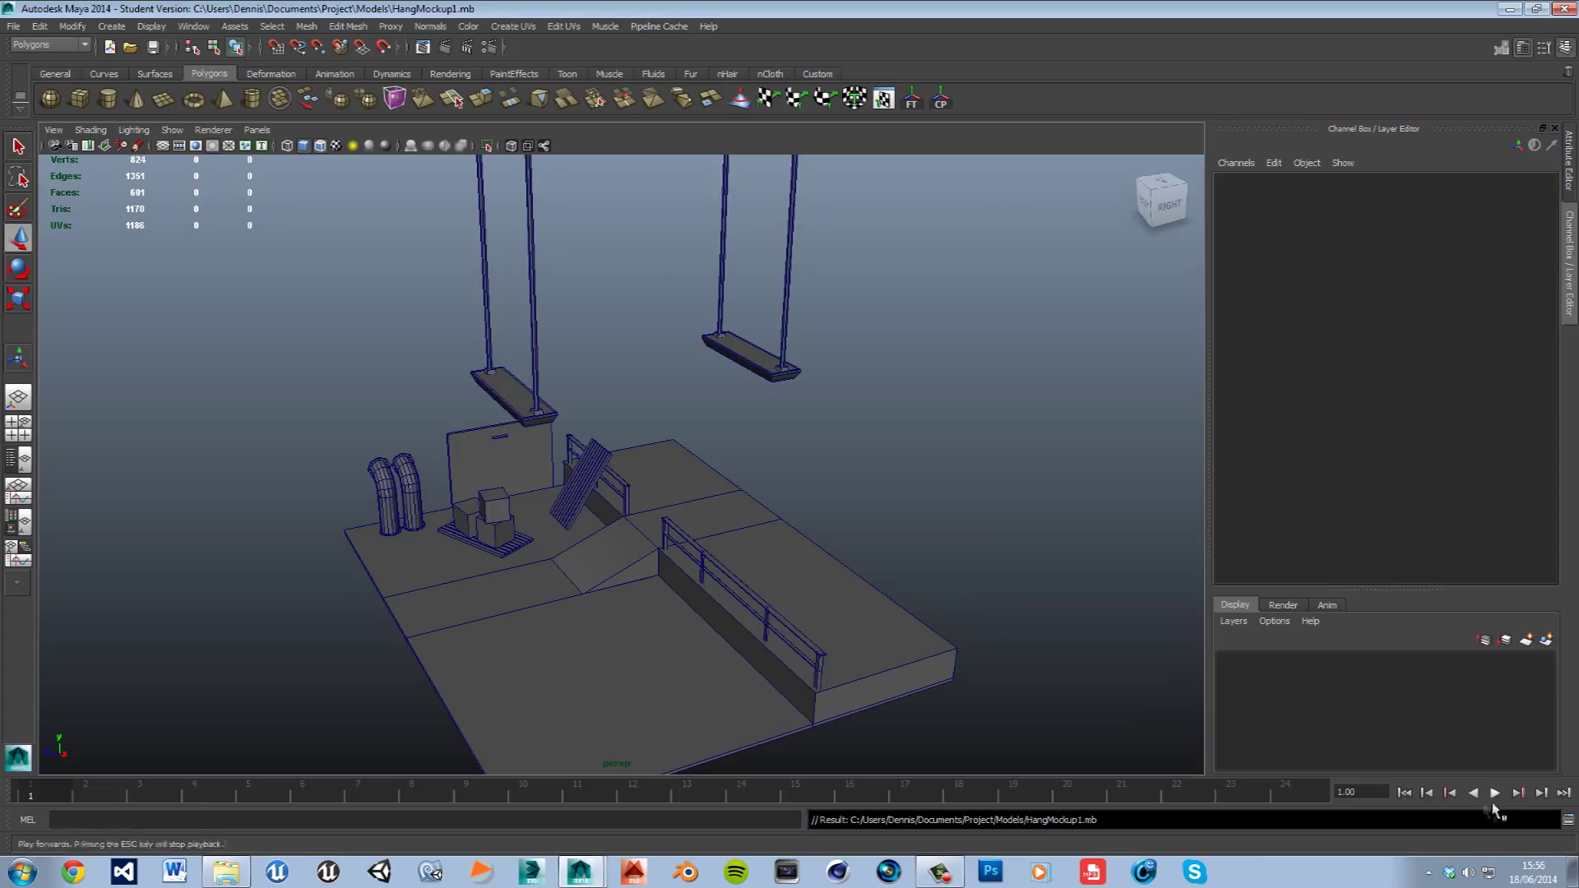
click(942, 874)
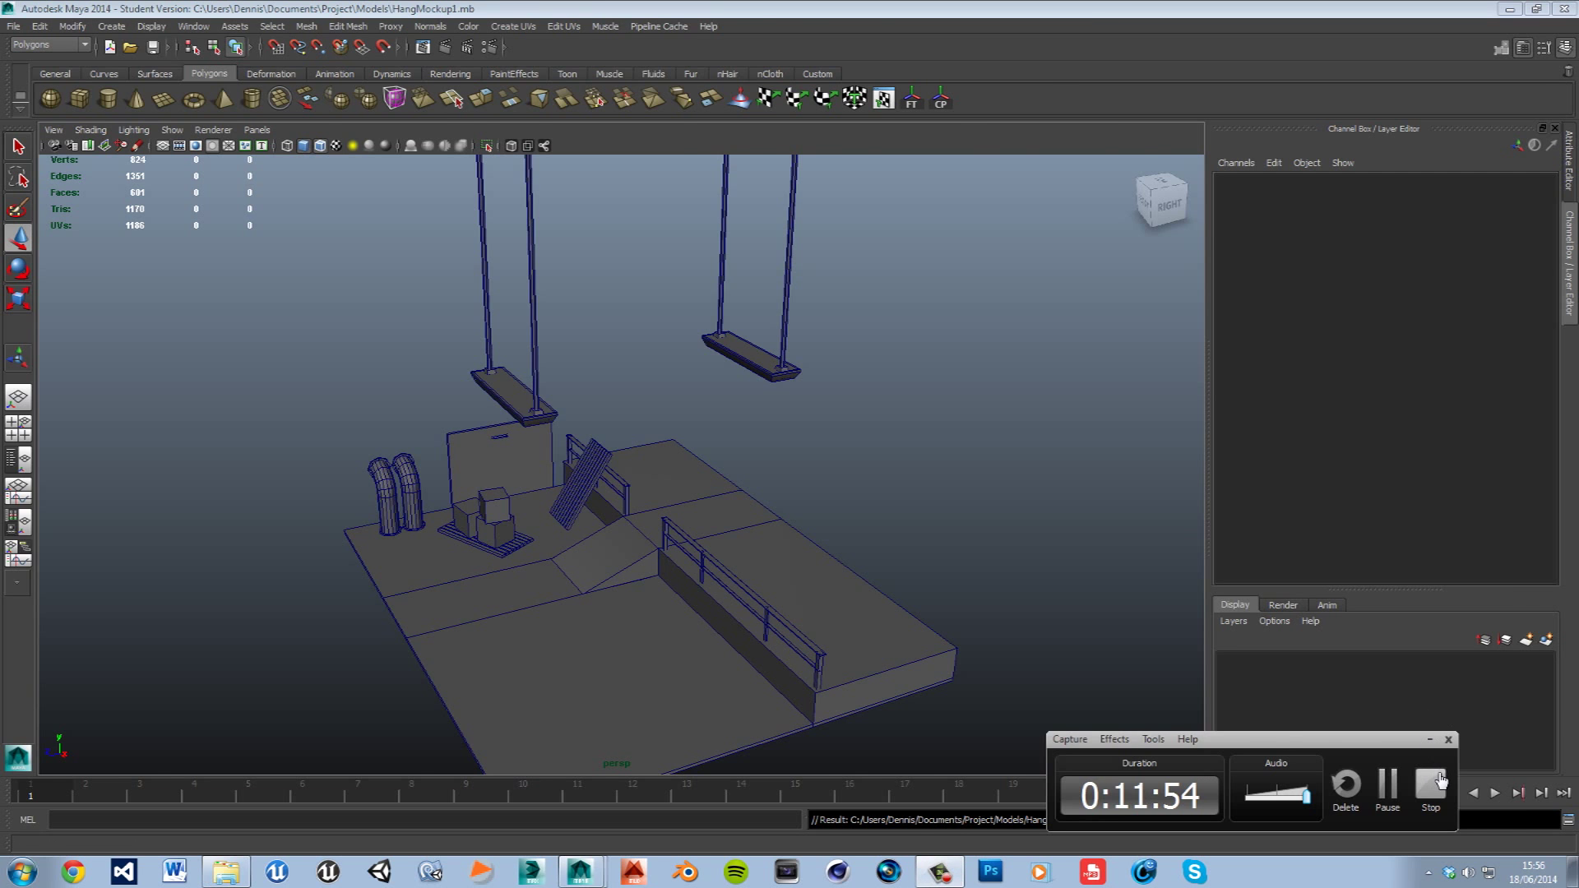
click(1441, 779)
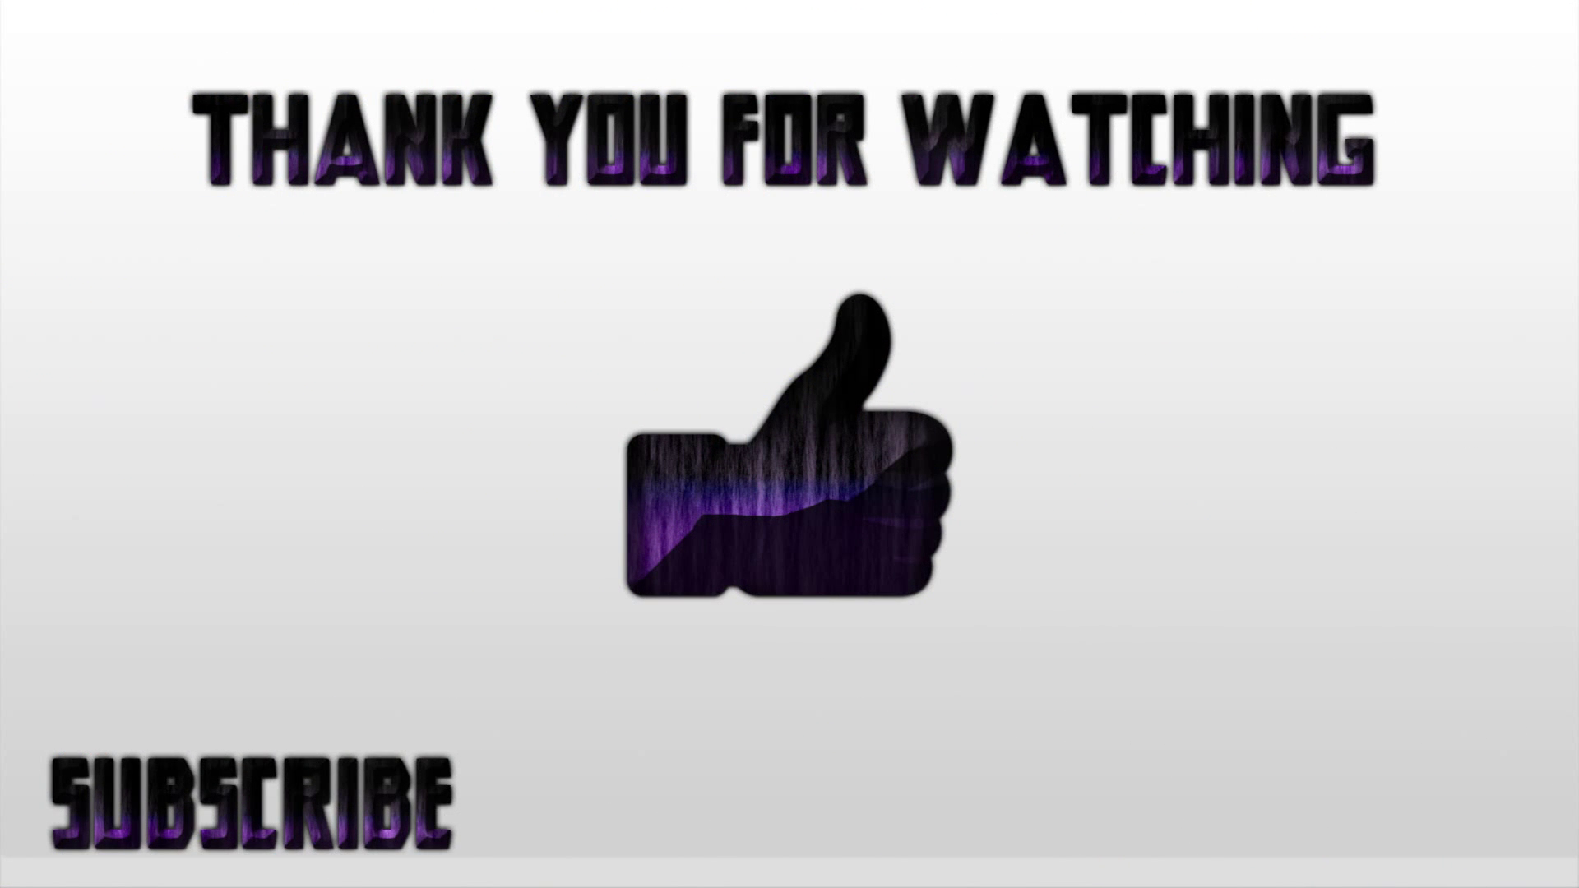